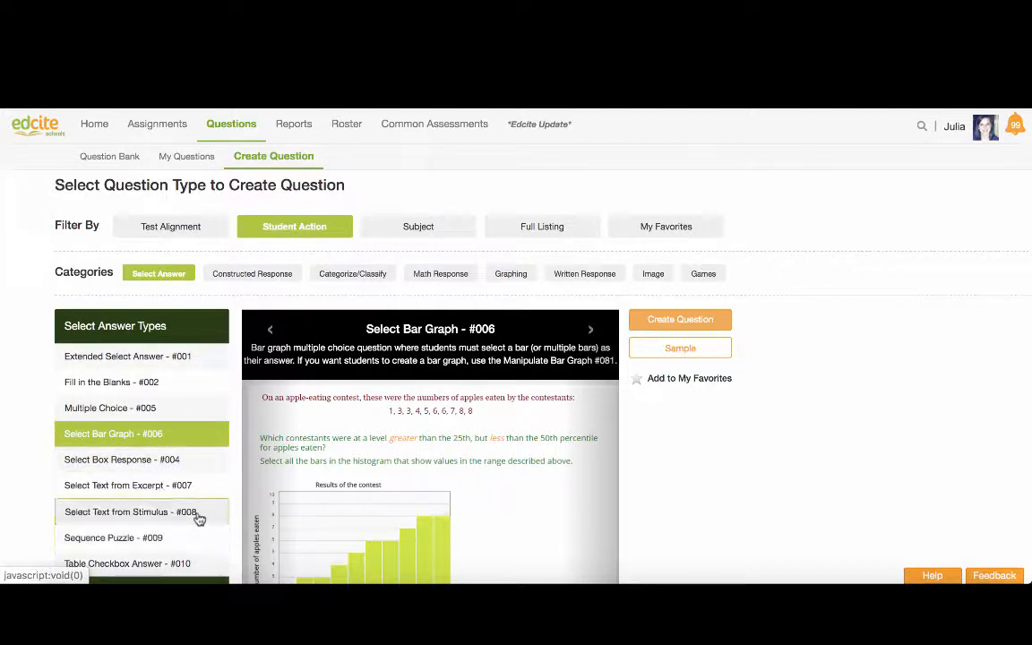
Step: Create a Multiple Choice - #005 question and name it "ELA Demo Part A/B Question"
click(157, 412)
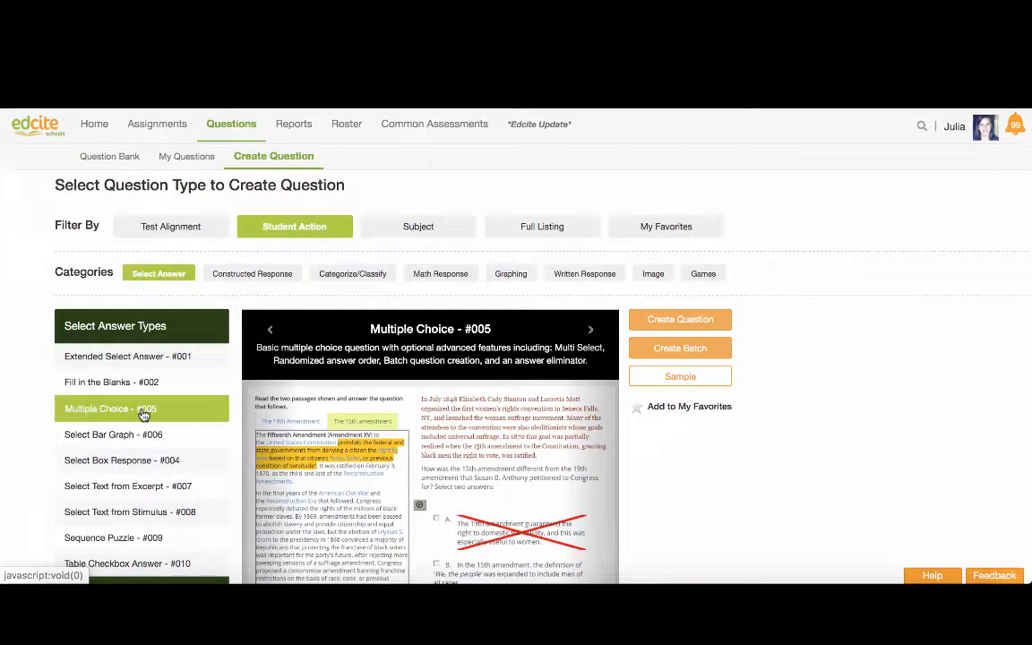
click(671, 321)
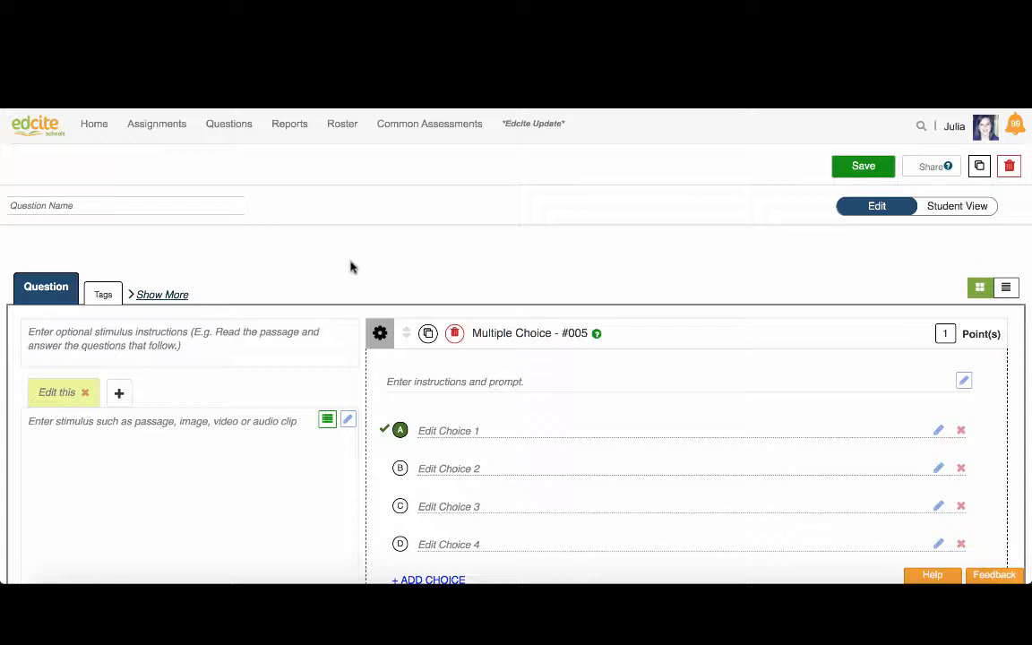
click(192, 196)
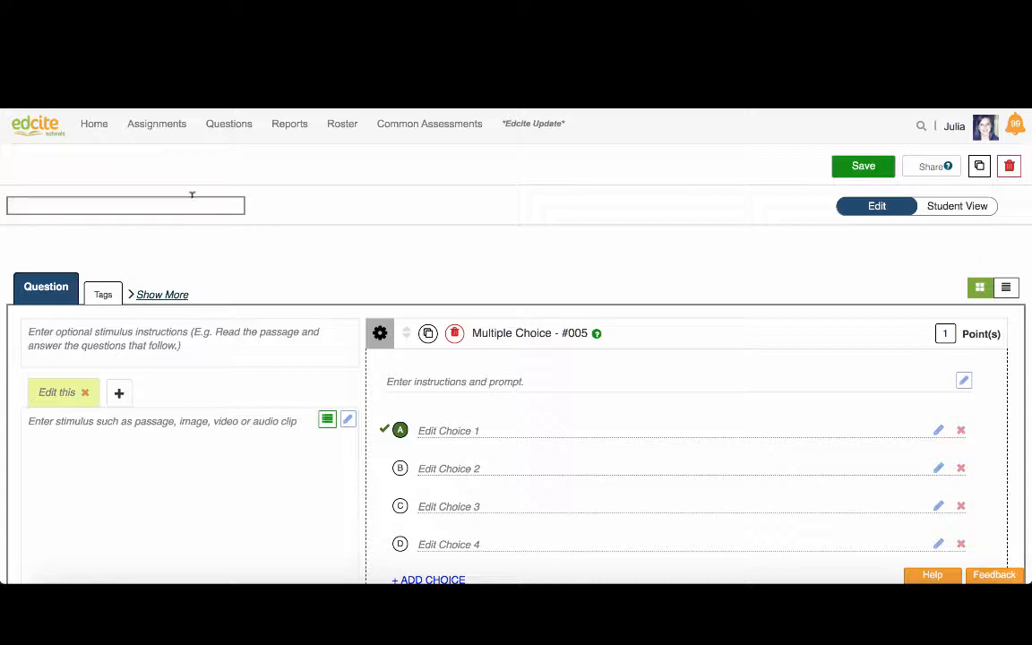
text(ELA Demo Part A/B Question)
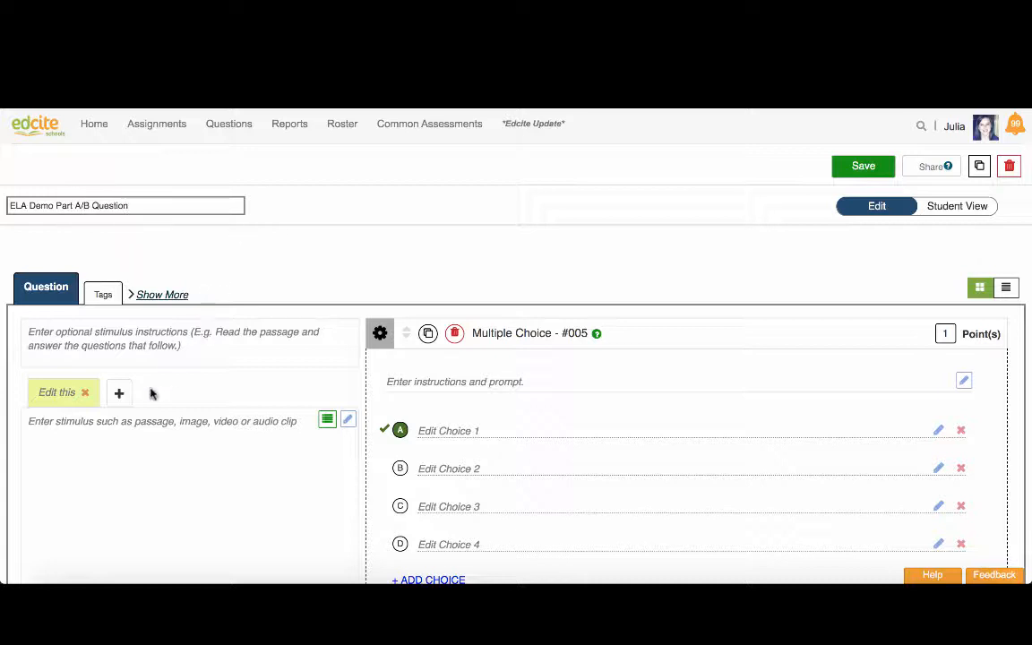
Step: Enter the stimulus instructions "Please read the passages and answer the questions." and make them bold
click(183, 339)
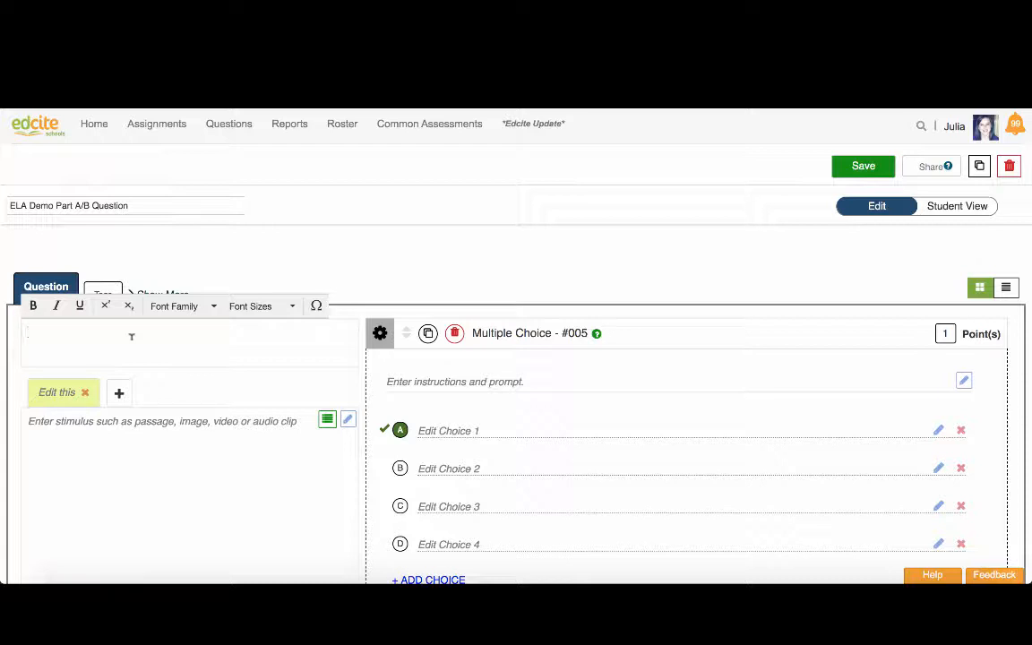
text(ase read the passage)
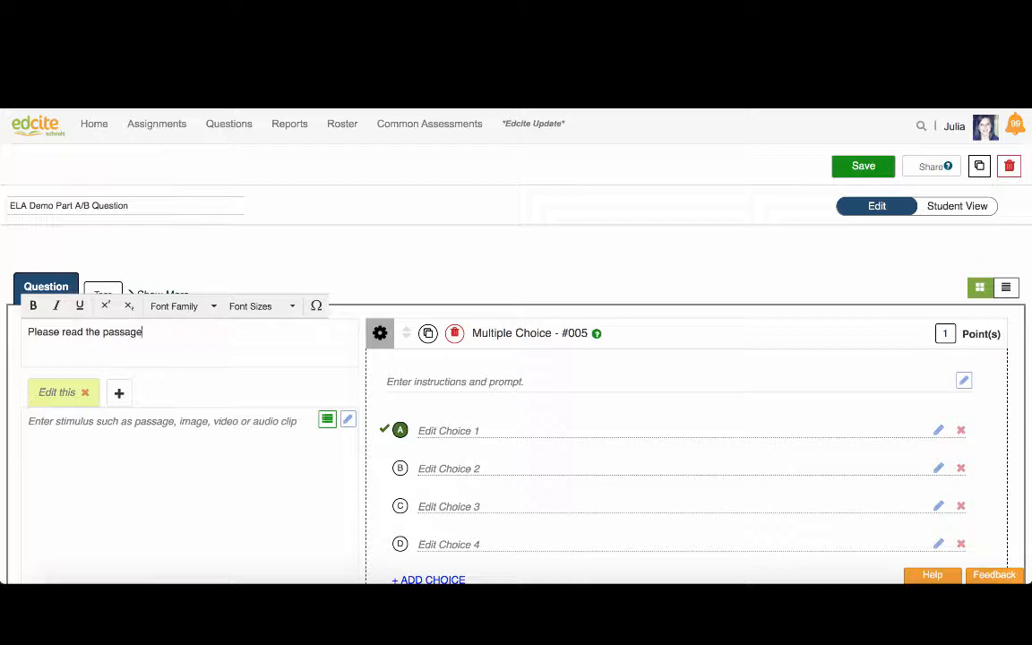
text(s and answer the questions.)
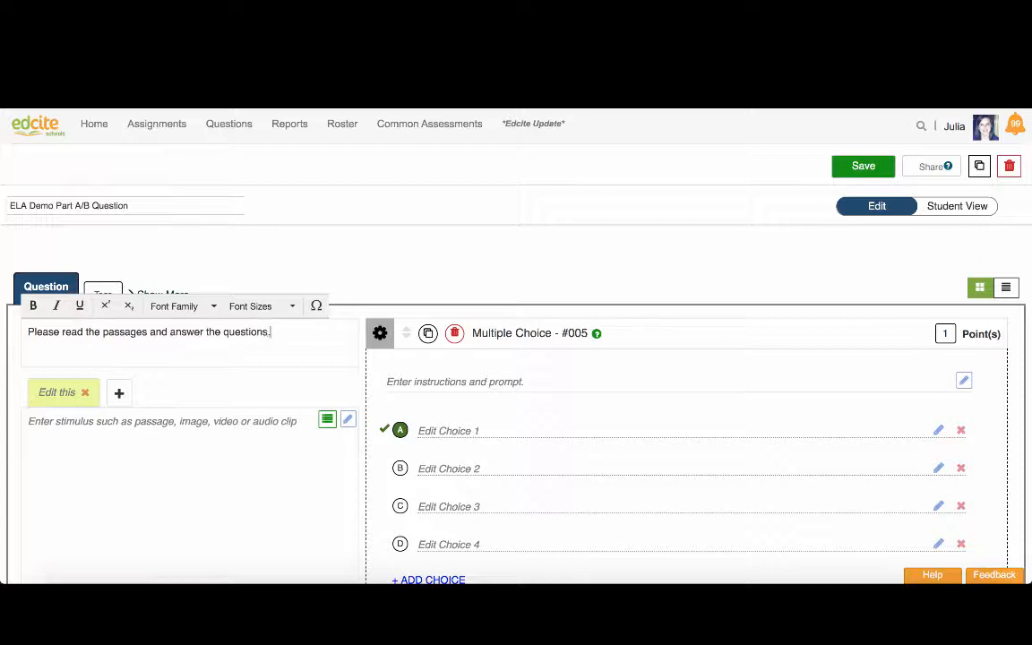
key(ctrl+a)
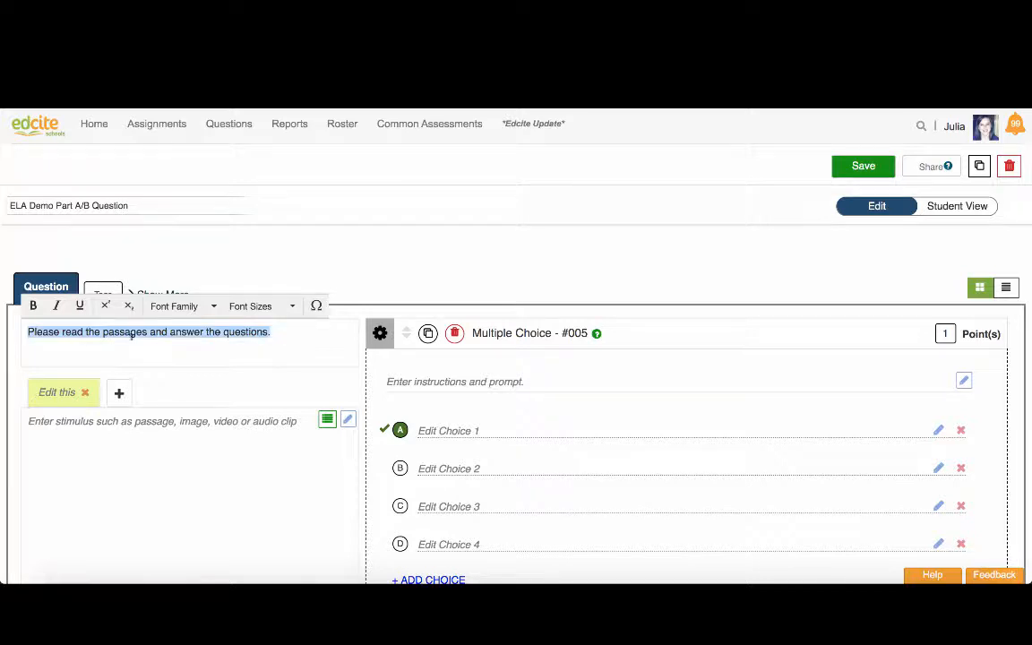
click(33, 306)
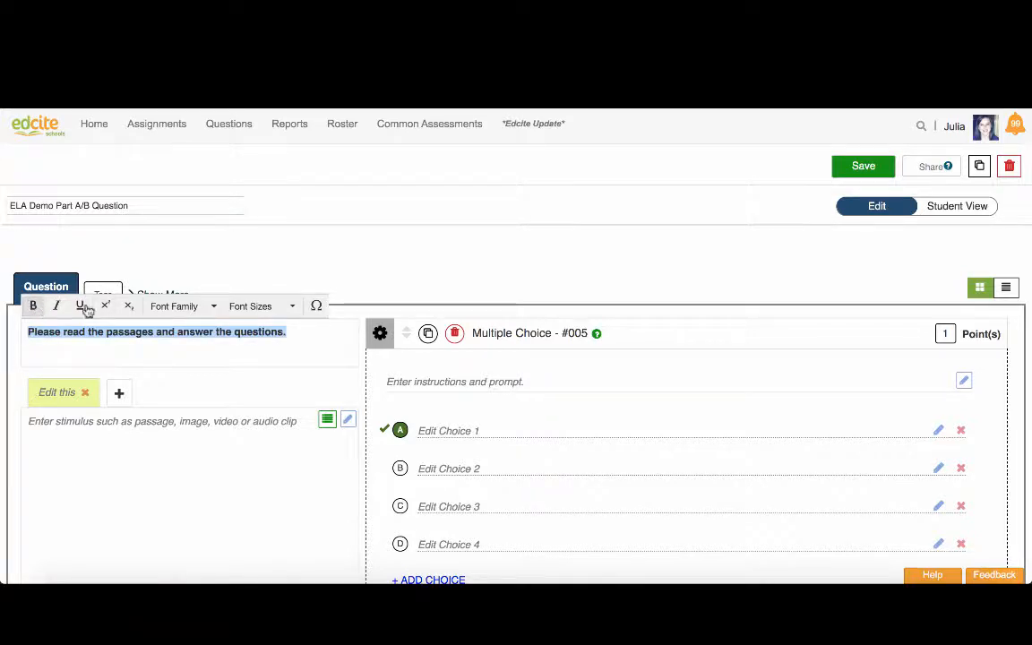
click(330, 329)
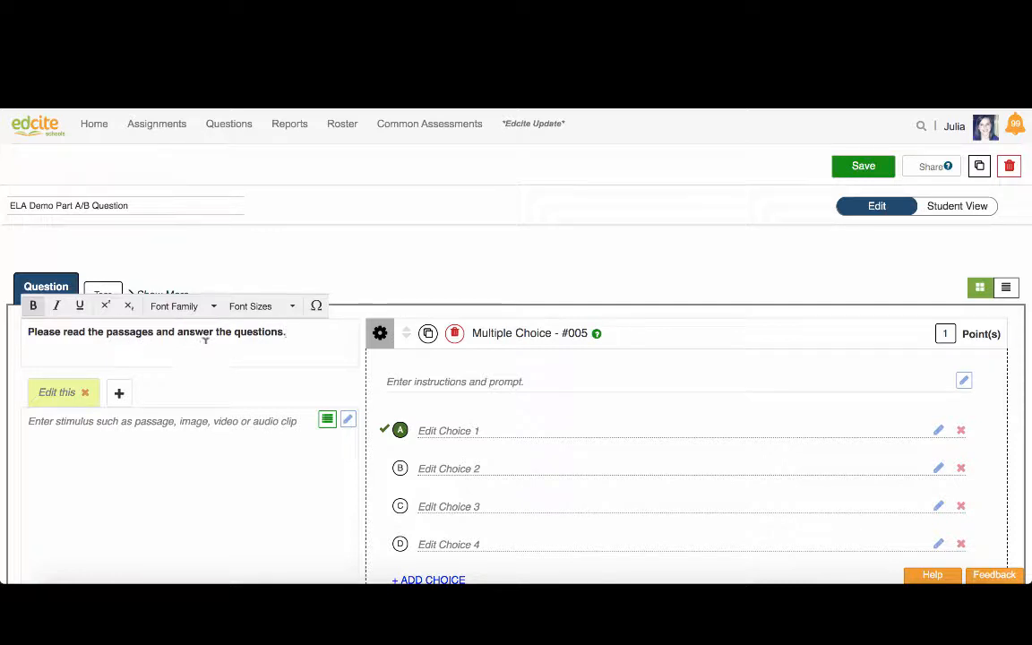
scroll(295, 431, down, 2)
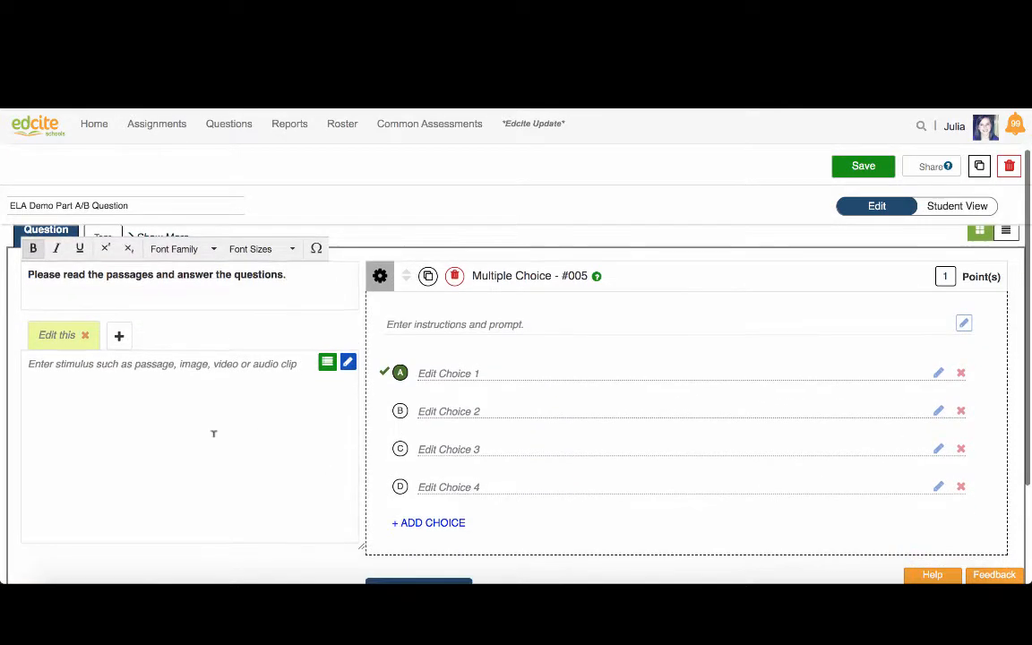
click(185, 367)
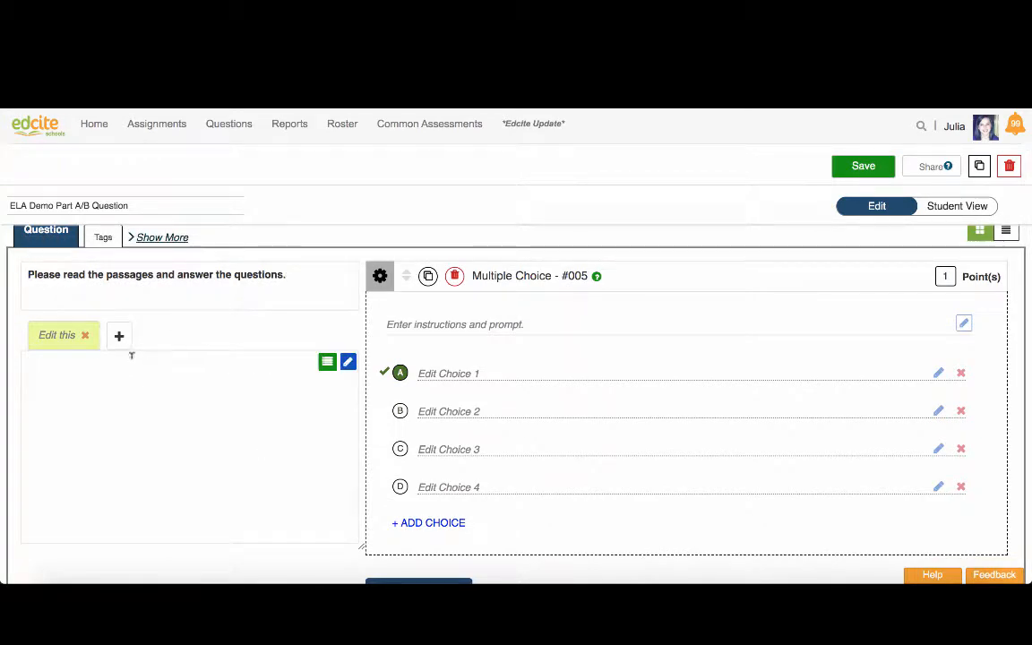
click(185, 329)
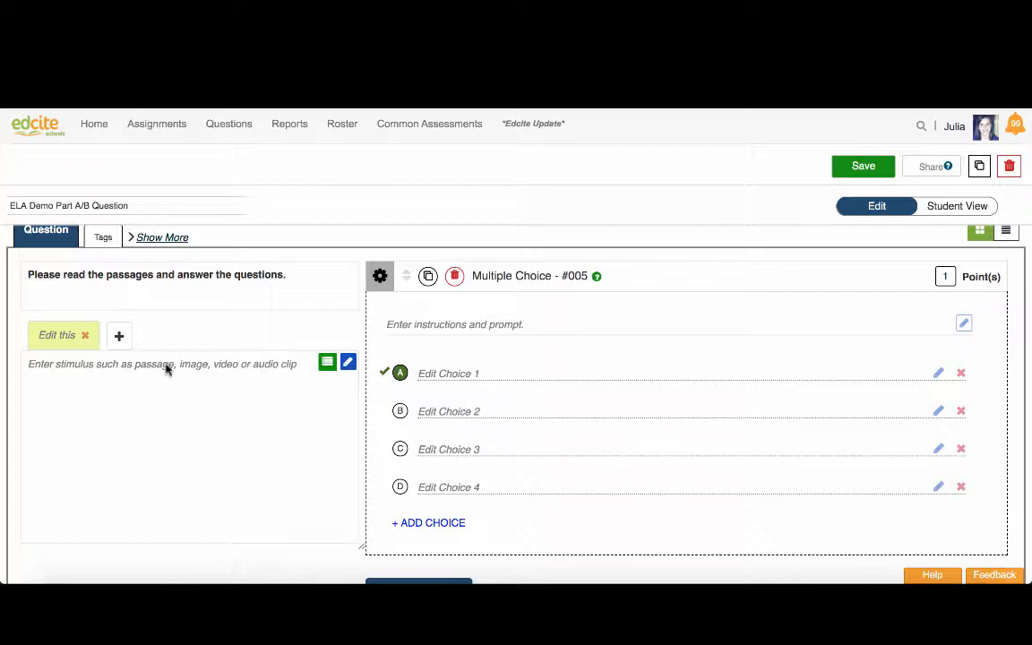
click(58, 365)
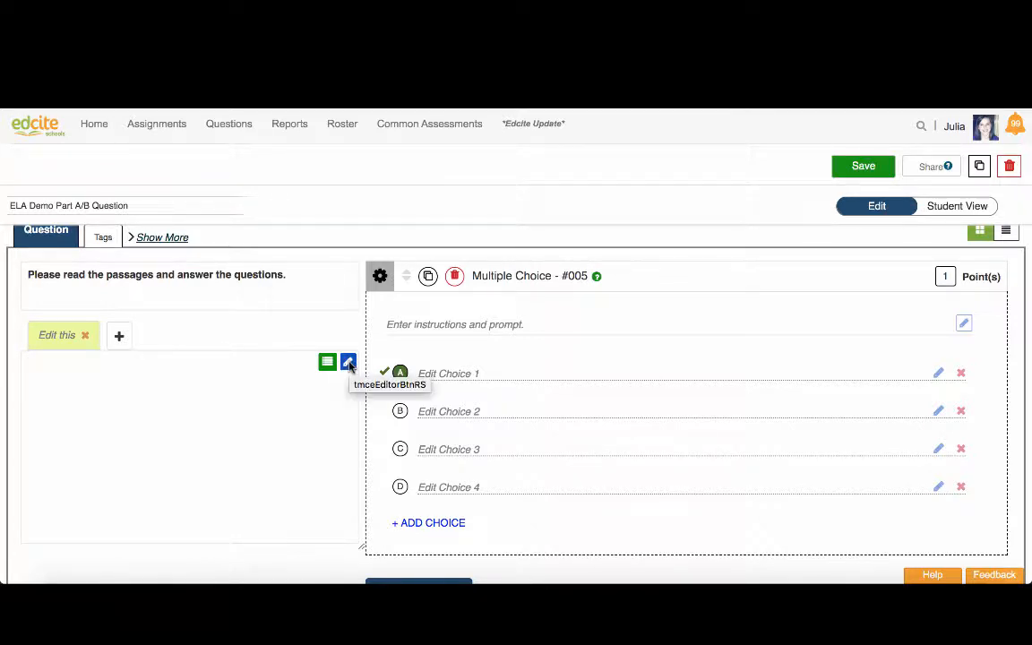
click(347, 364)
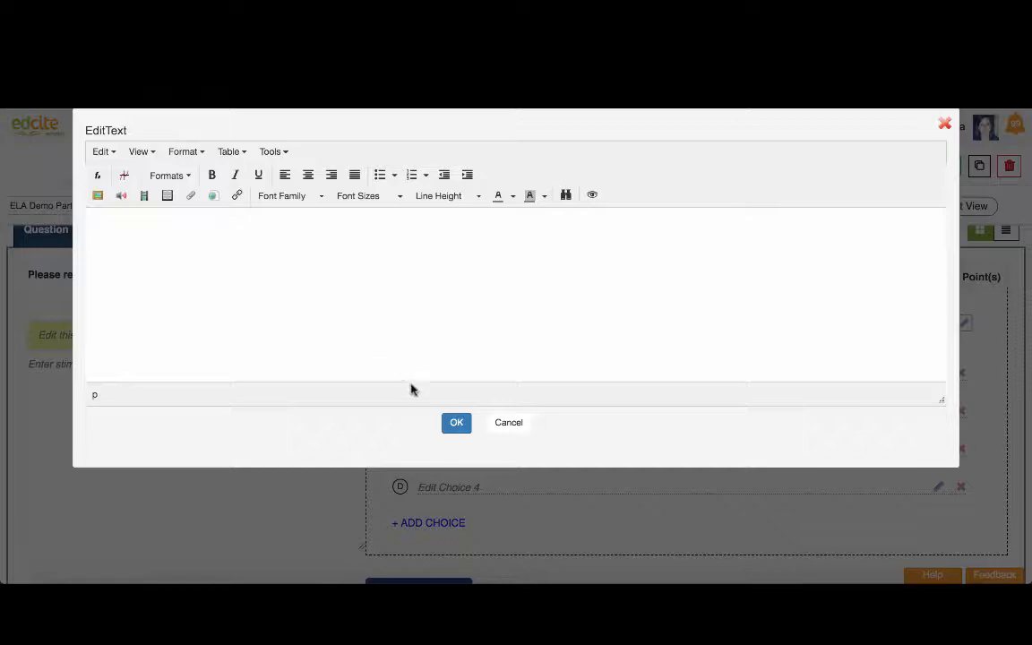
click(456, 423)
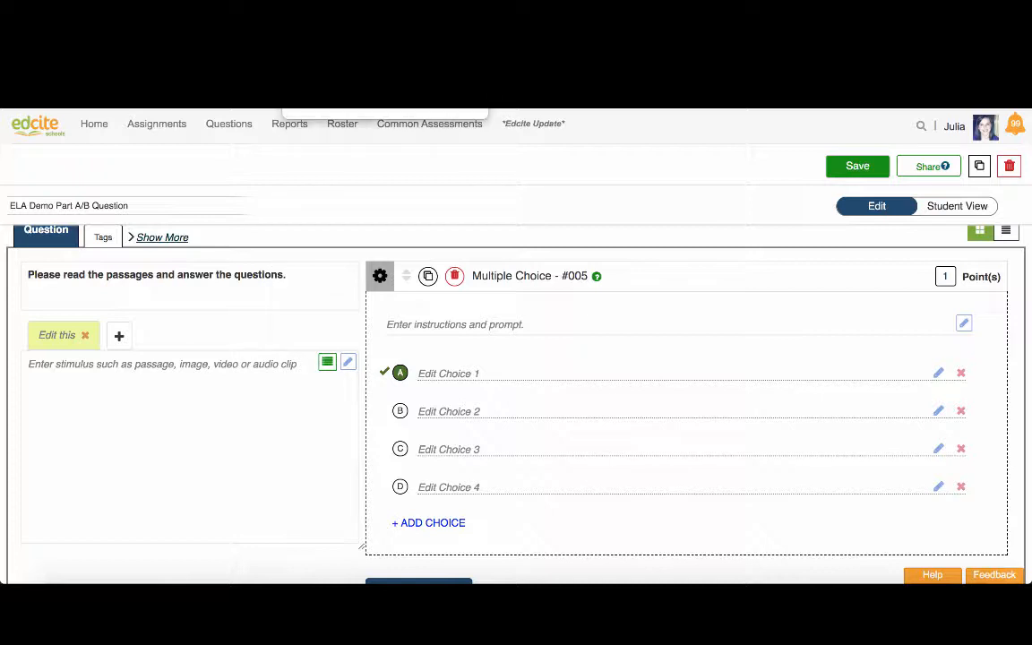
Step: Switch to the Lewis Carroll book page and copy the full text of Chapter I, Down the Rabbit-Hole
click(129, 377)
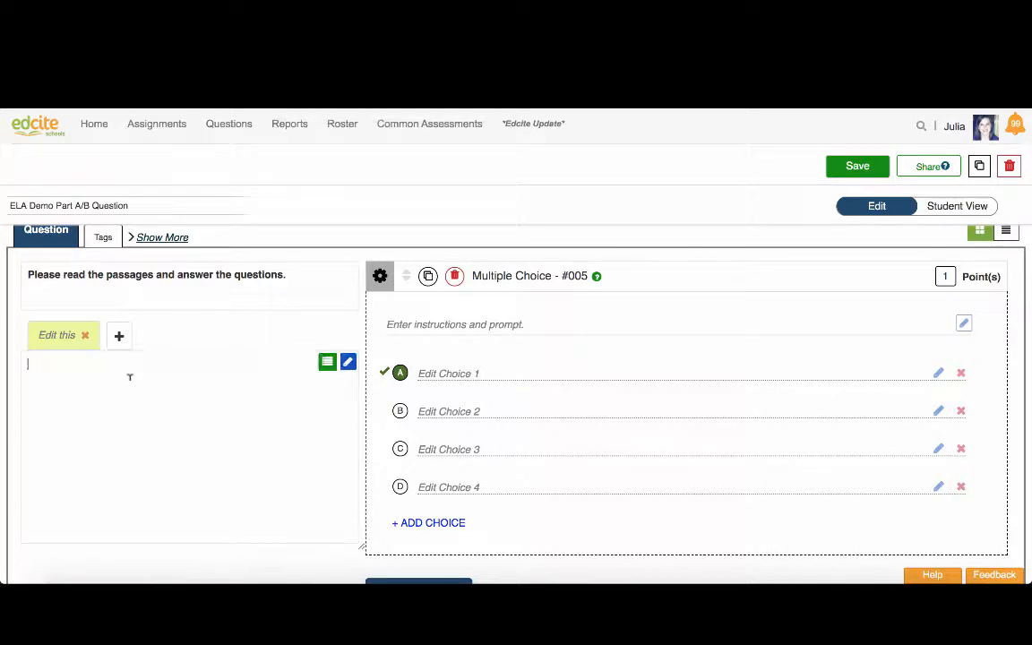
key(ctrl+Tab)
scroll(318, 415, down, 20)
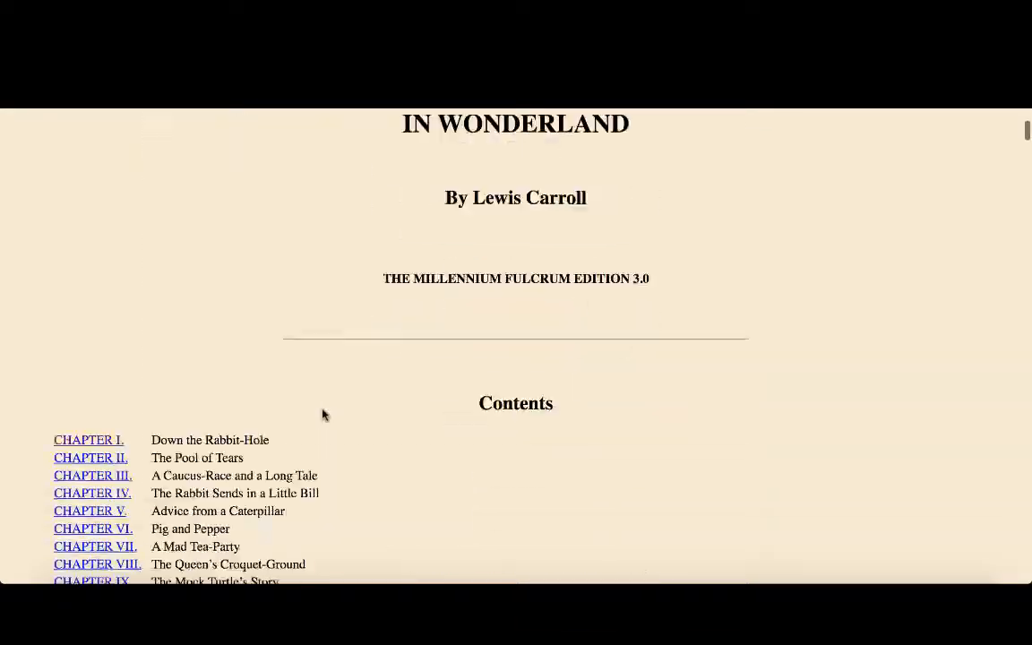
scroll(321, 408, up, 7)
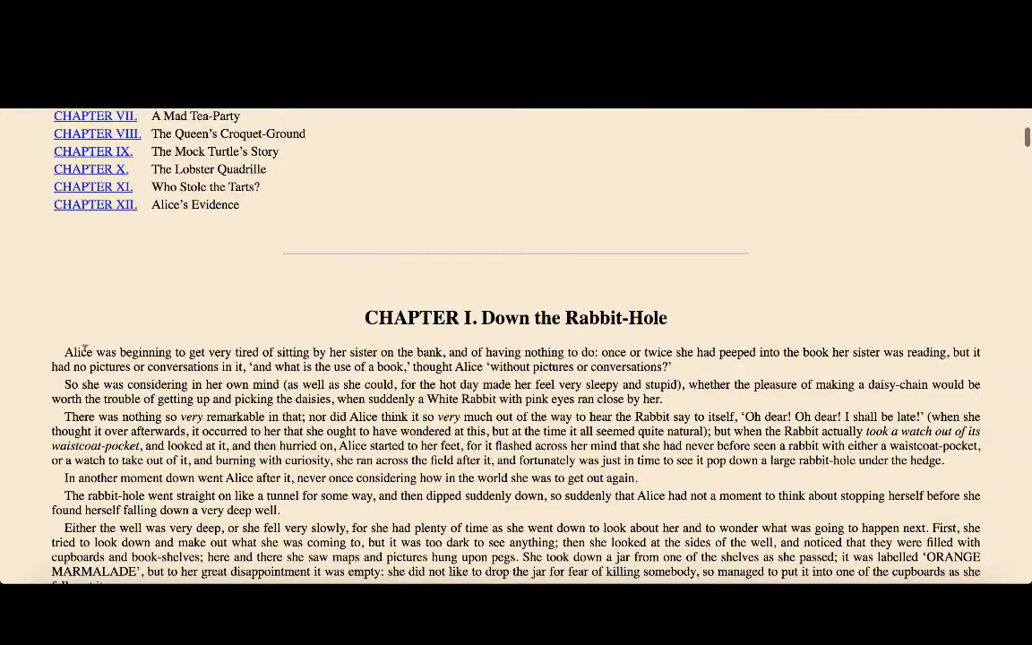
drag(59, 311, 341, 149)
key(ctrl+c)
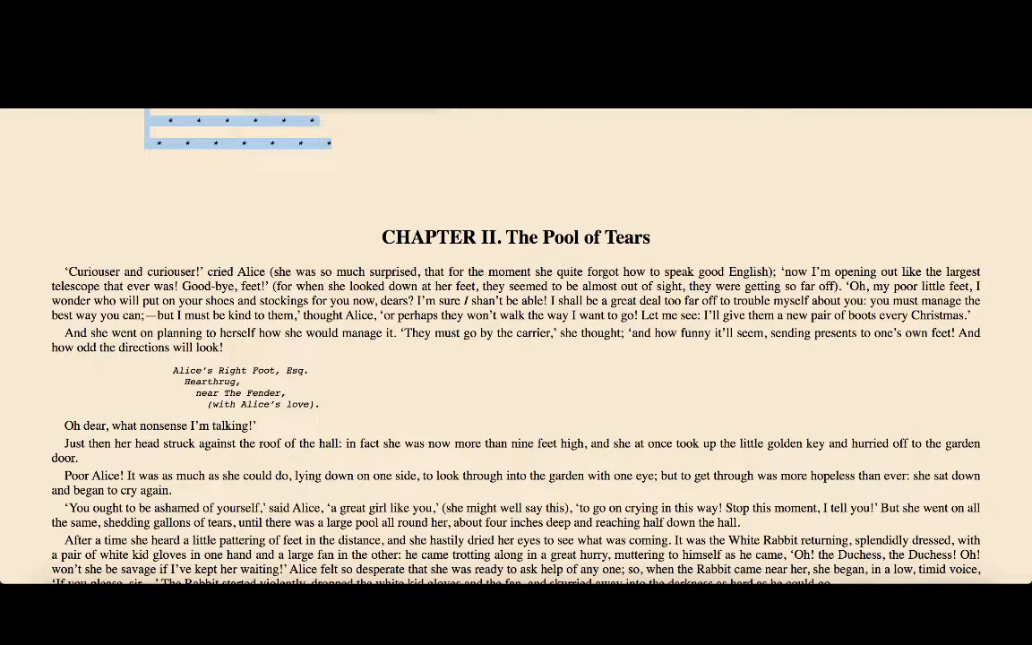
Step: Return to the question, paste the copied chapter directly into the stimulus area, look through it, and clear it again
key(ctrl+Tab)
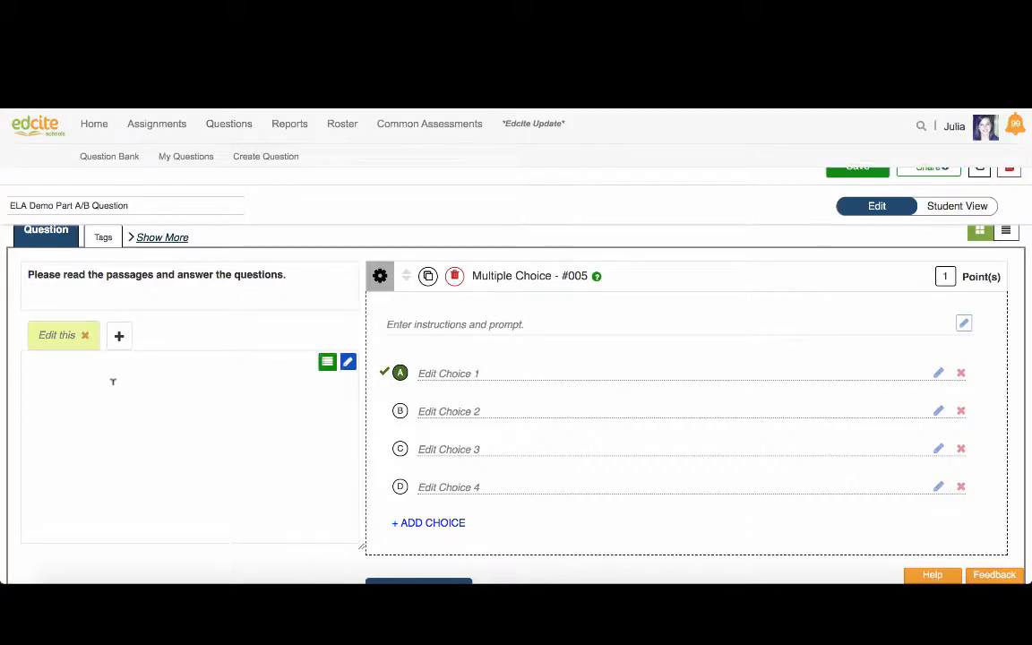
click(163, 367)
key(ctrl+v)
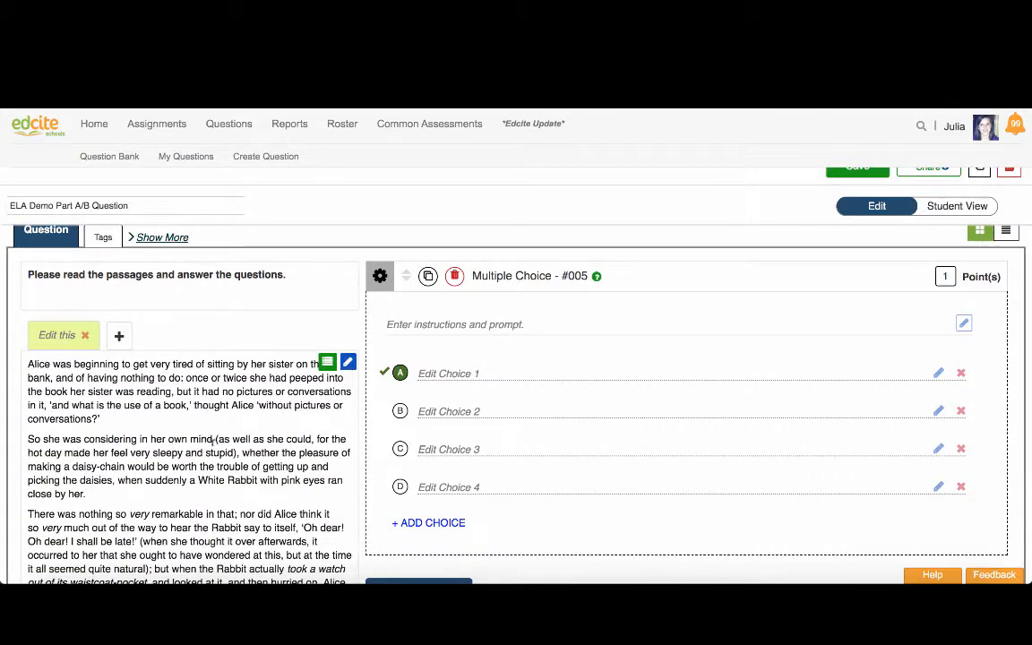
scroll(213, 439, down, 20)
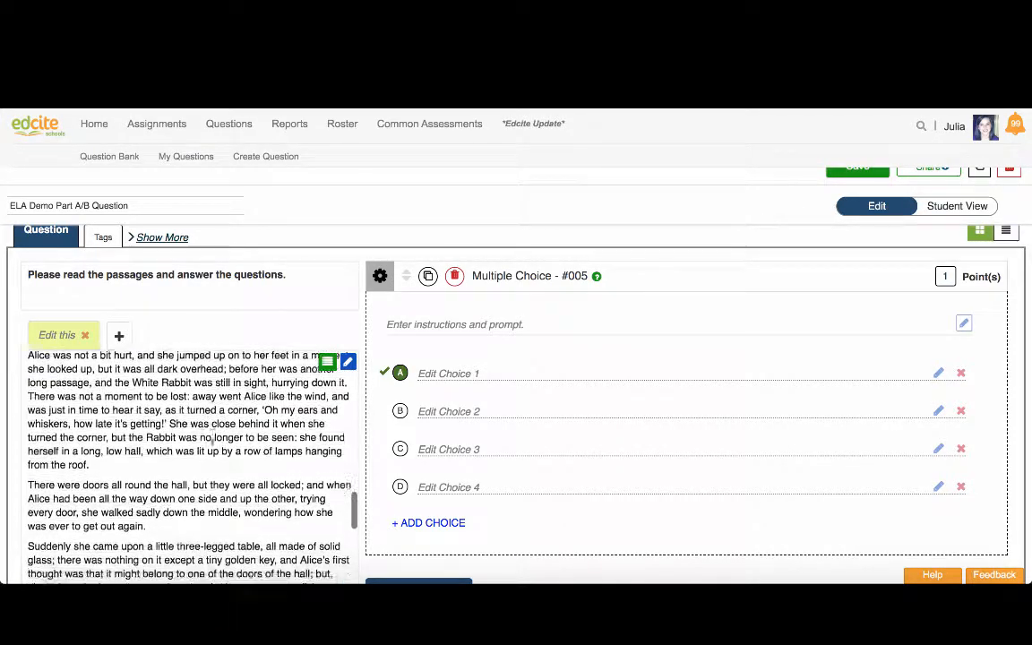
scroll(213, 439, down, 15)
scroll(213, 439, up, 18)
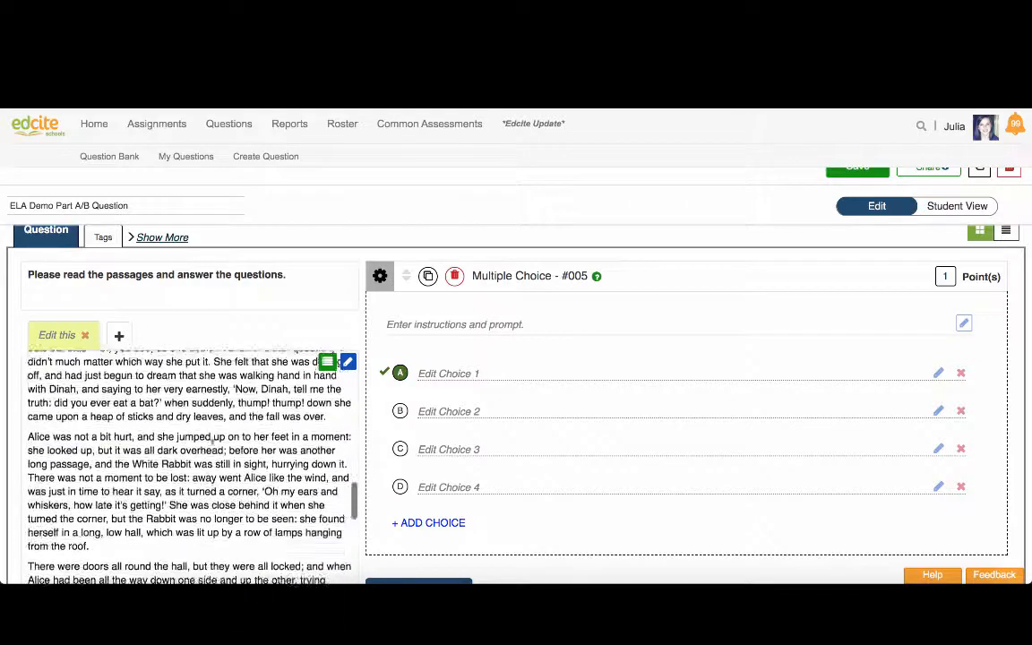
scroll(214, 439, up, 20)
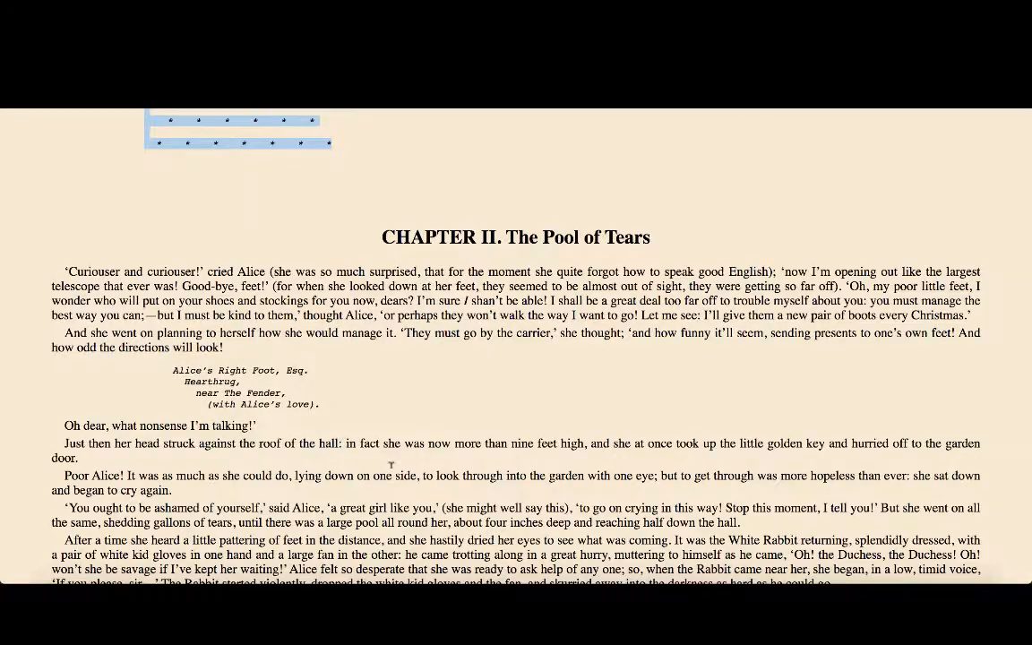
scroll(391, 464, up, 20)
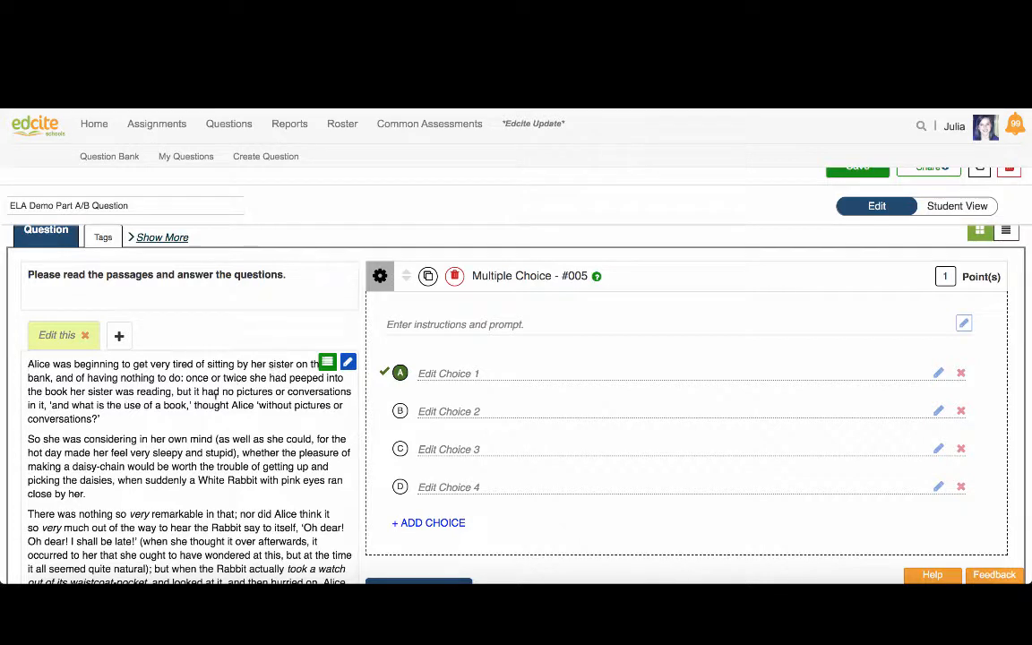
key(ctrl+a)
key(BackSpace)
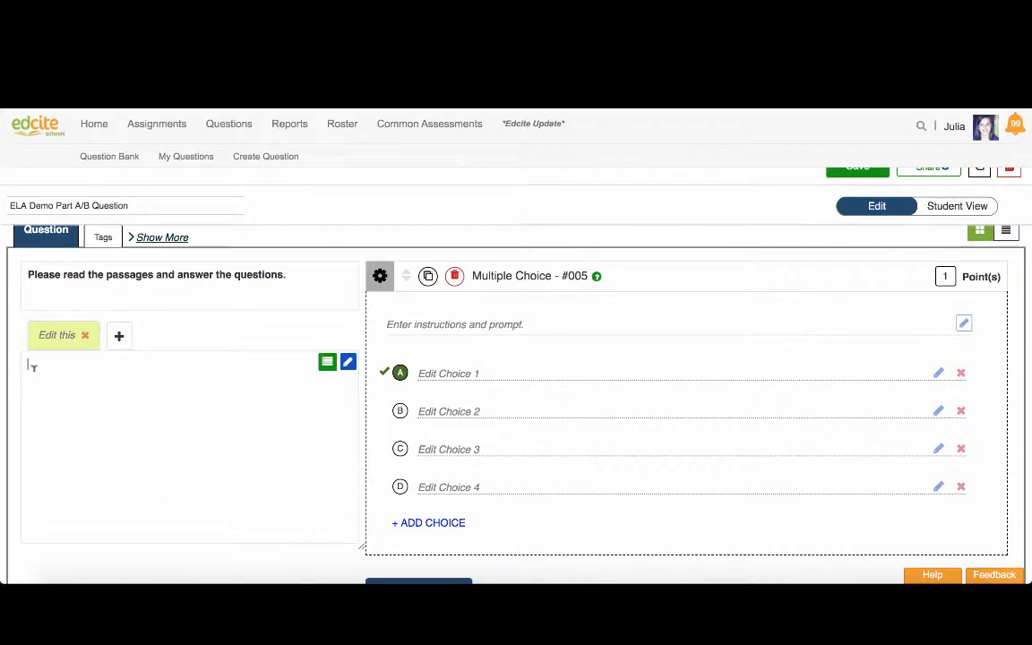
Step: Paste the copied chapter as plain text in the stimulus's full text editor and switch plain-text pasting off again
click(347, 361)
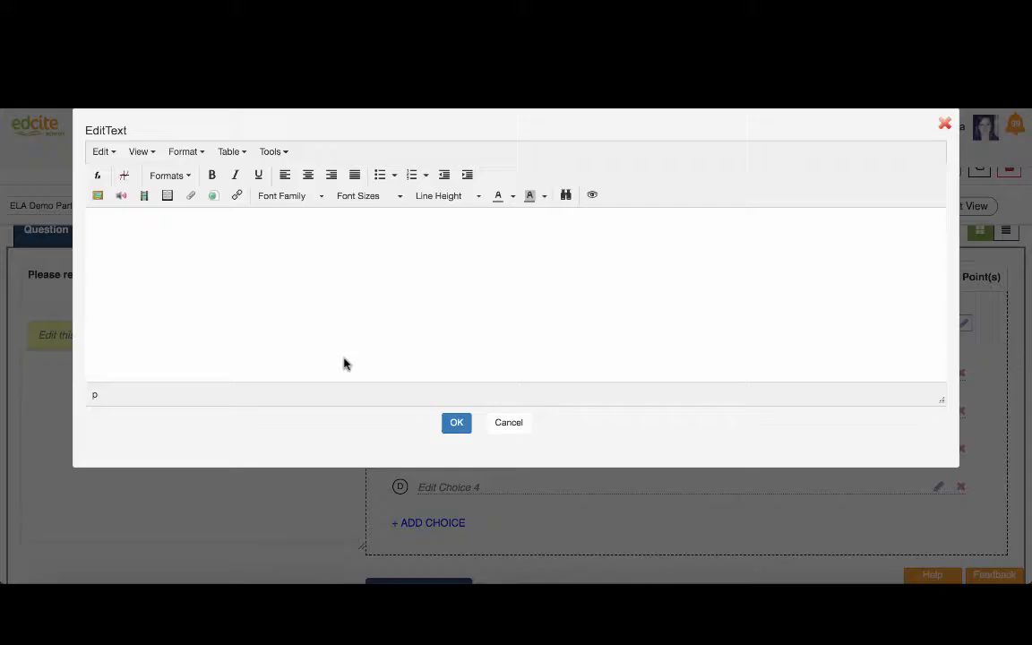
click(103, 155)
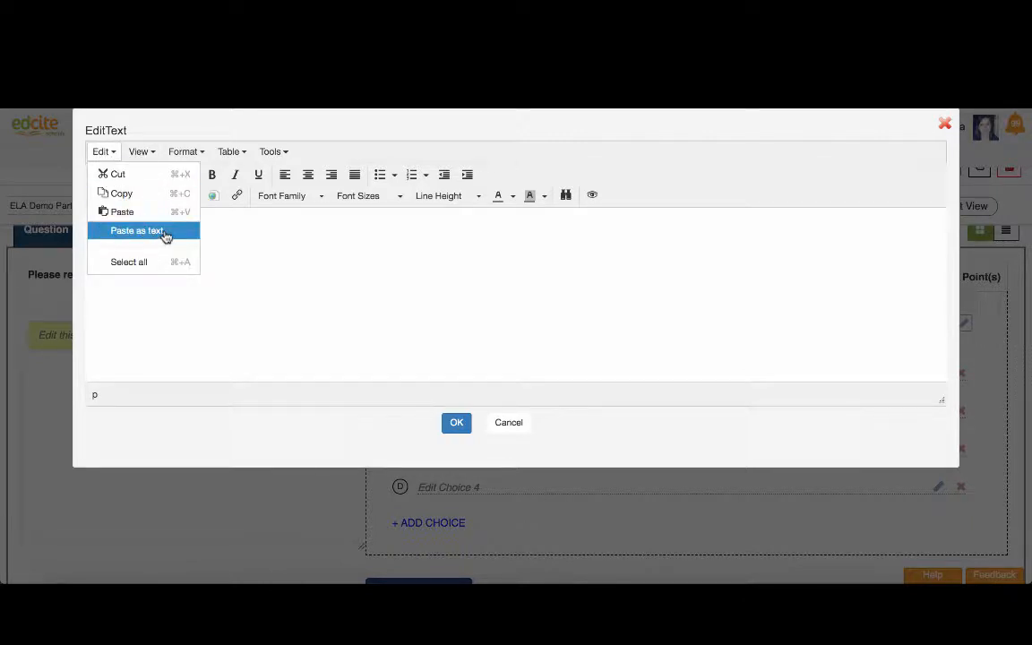
click(137, 231)
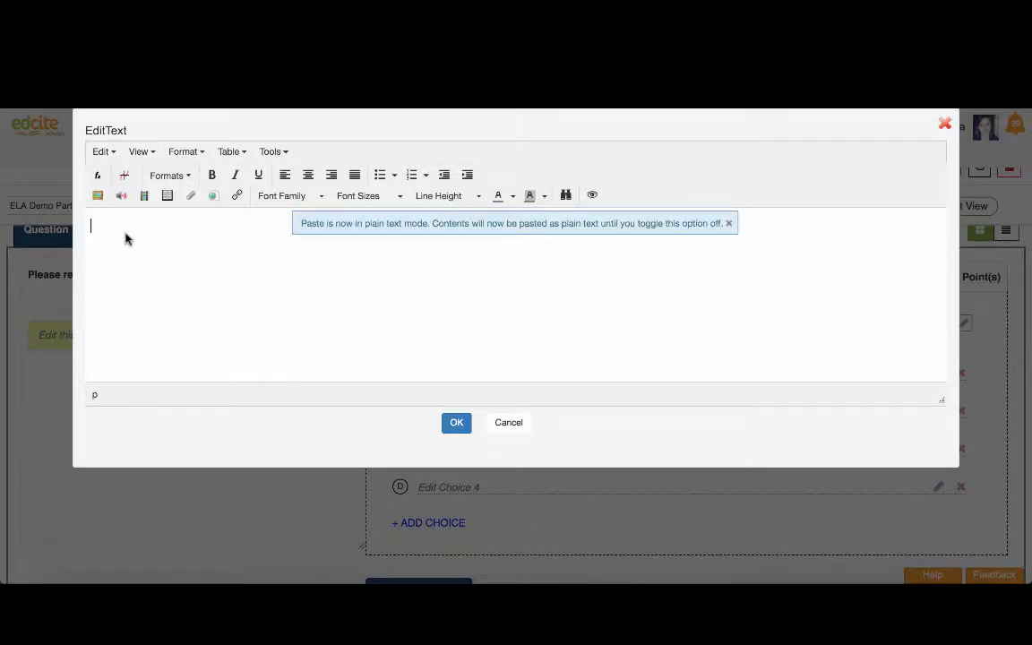
key(ctrl+v)
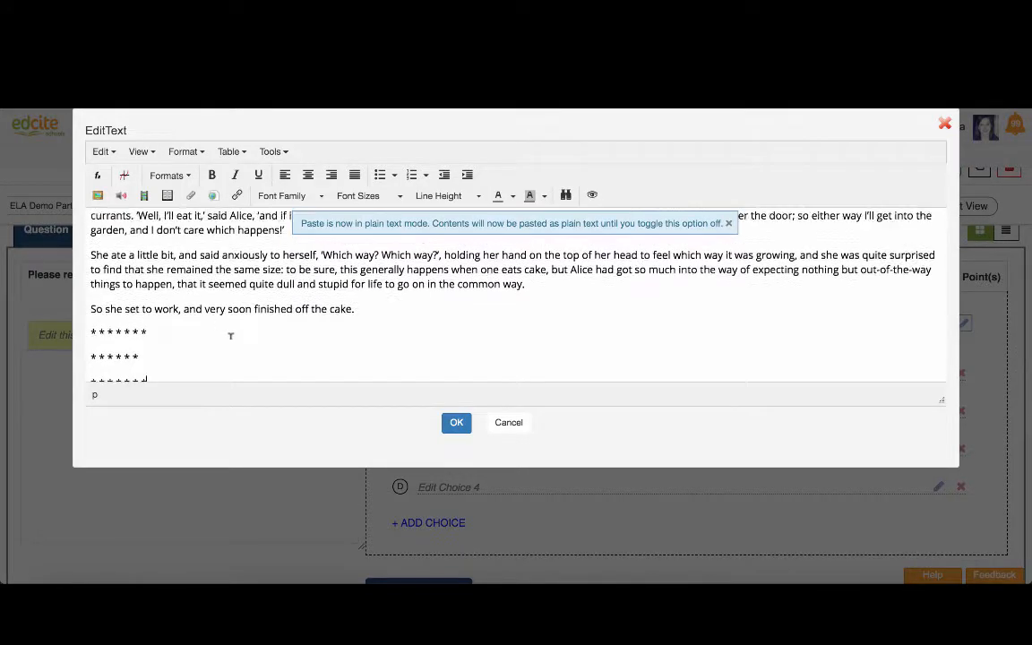
scroll(231, 336, up, 20)
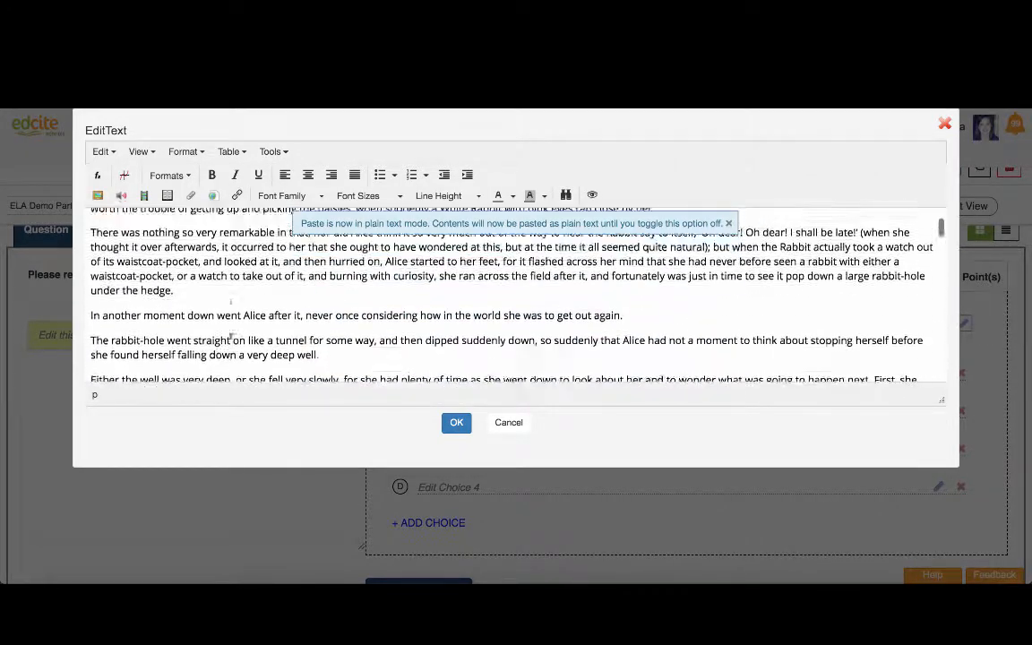
scroll(230, 338, up, 3)
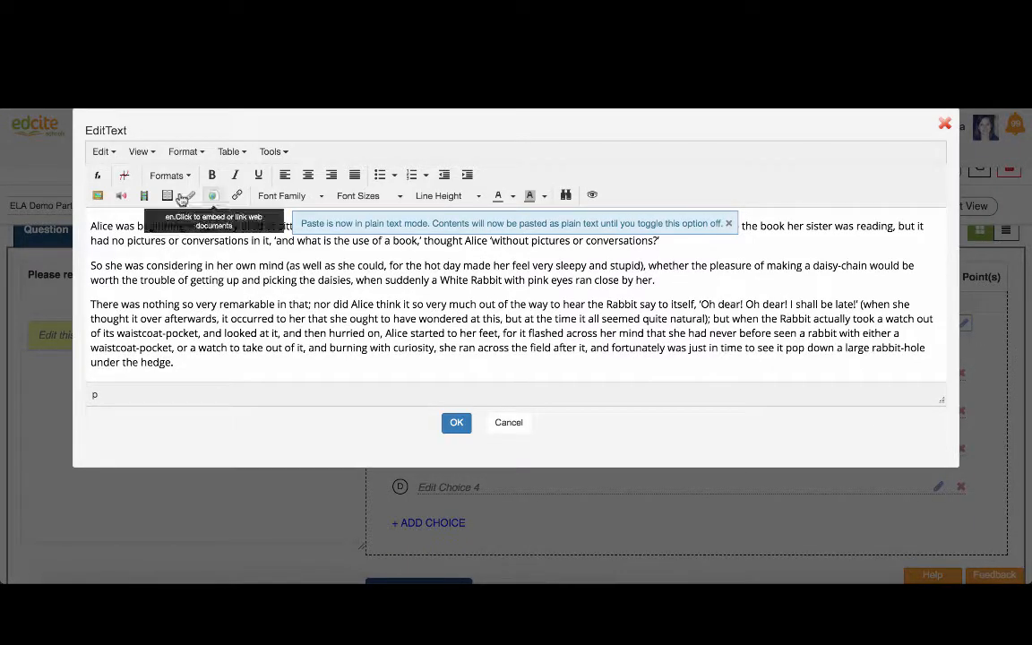
click(103, 152)
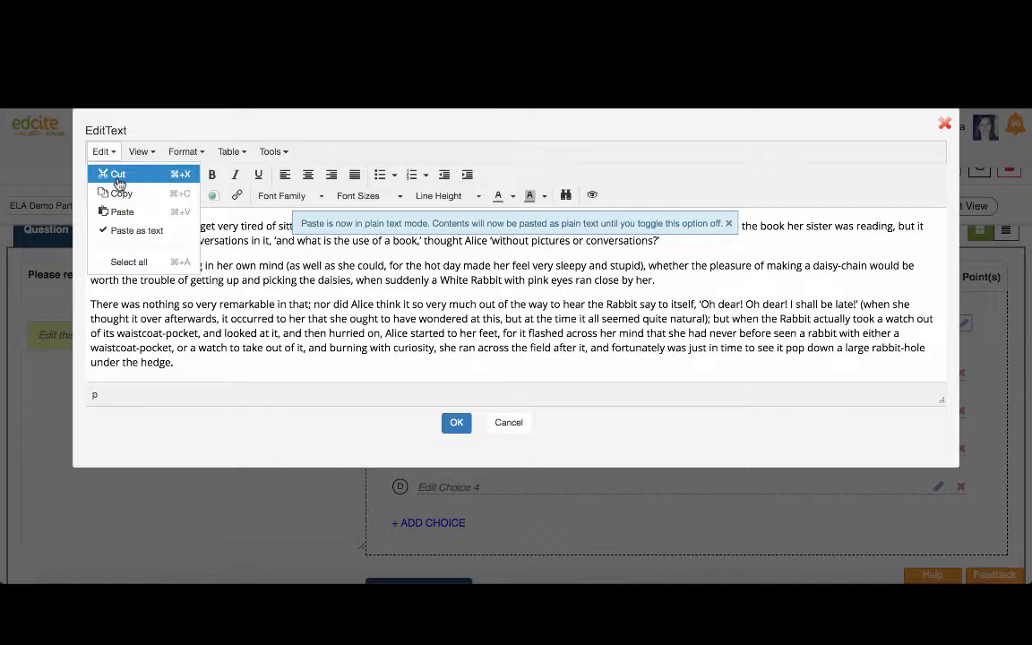
click(143, 230)
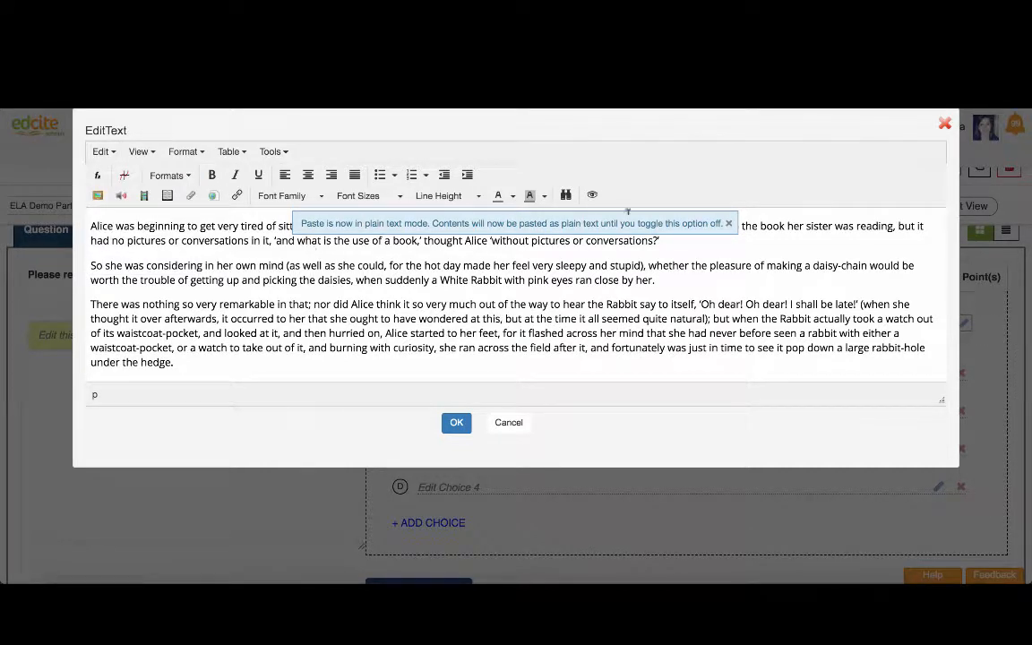
Step: Save the pasted chapter without adding a blank line above it, and look through the passage in the stimulus area
click(729, 223)
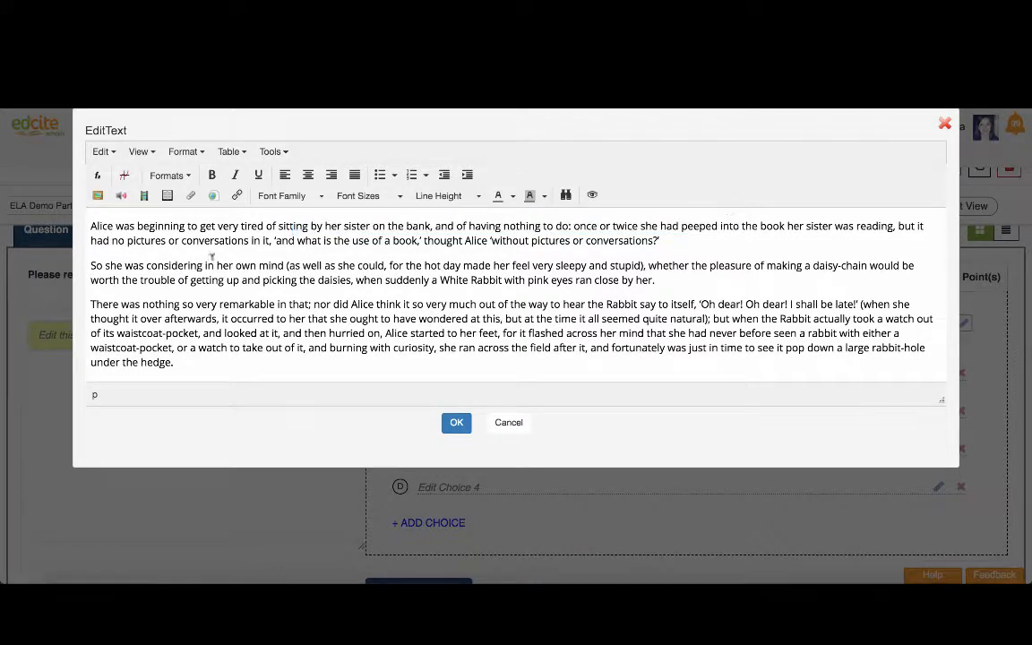
click(91, 226)
key(Return)
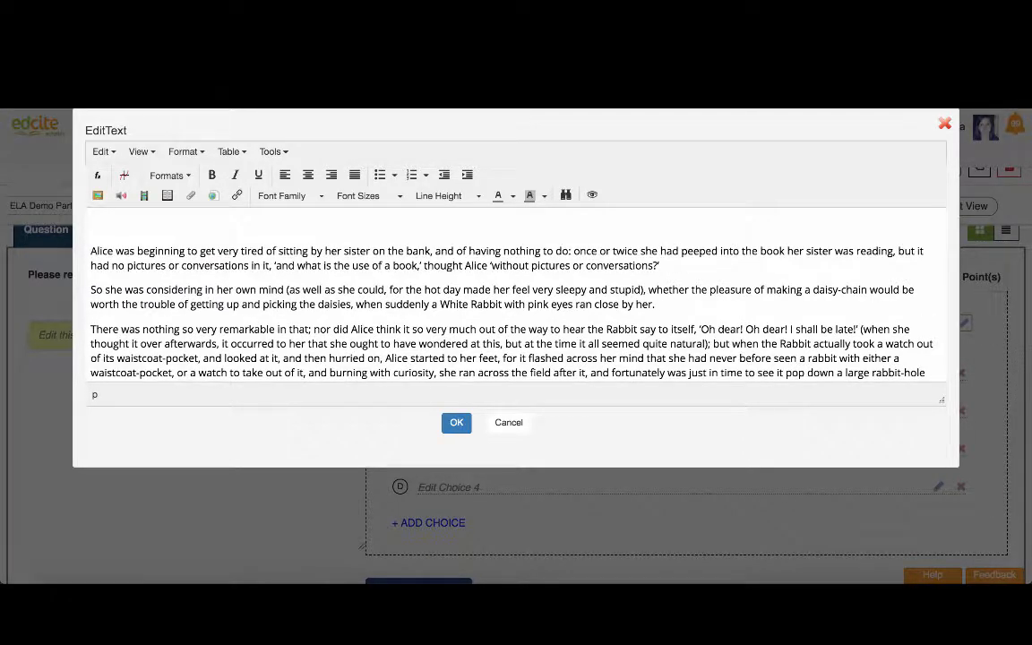
key(BackSpace)
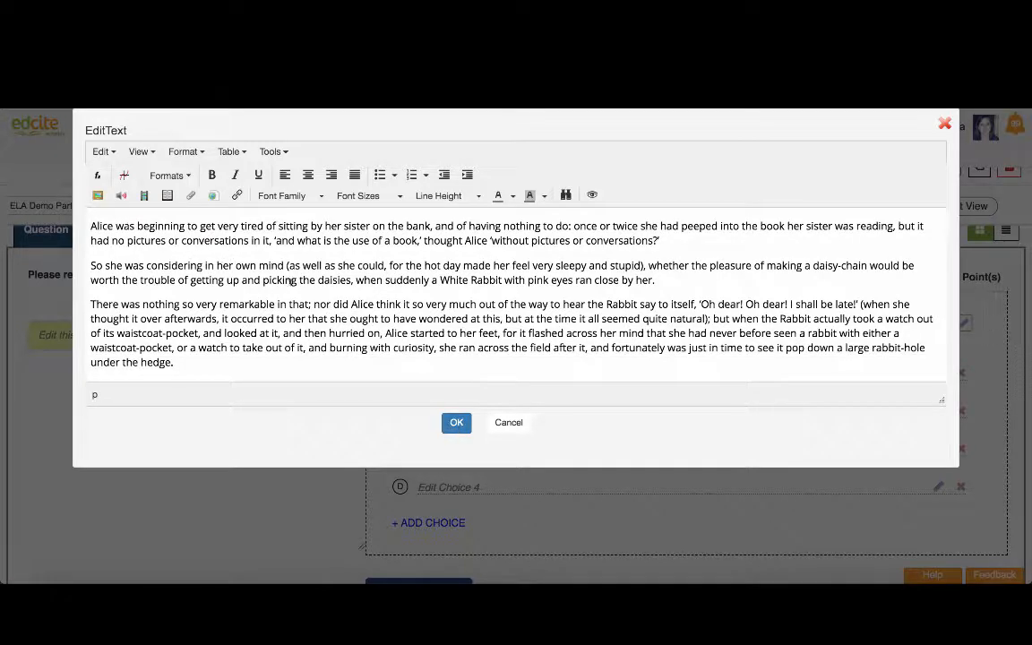
click(456, 423)
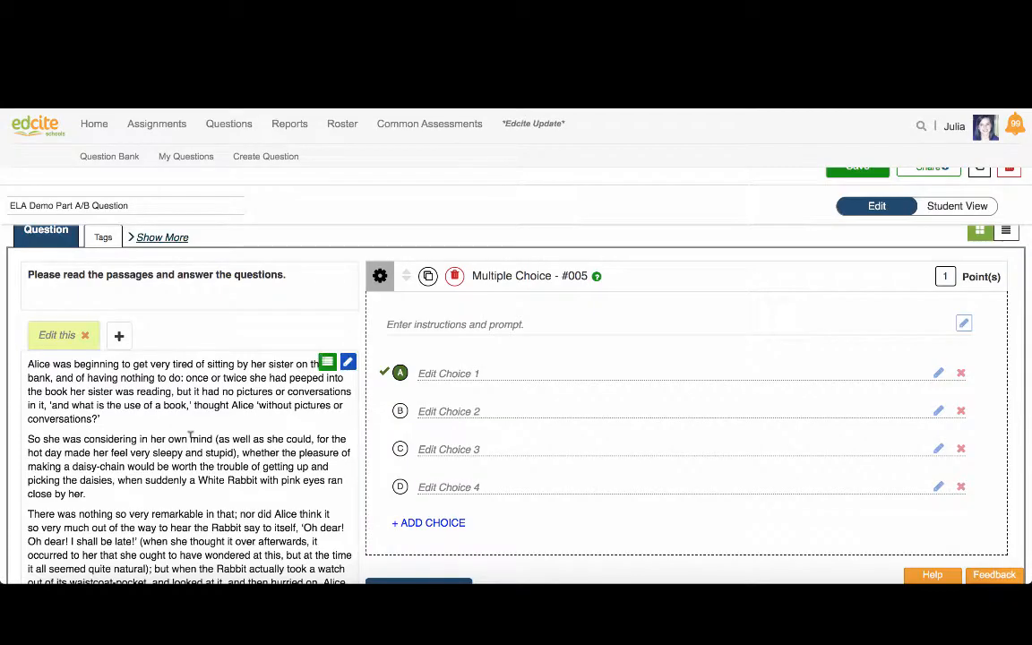
scroll(190, 436, down, 15)
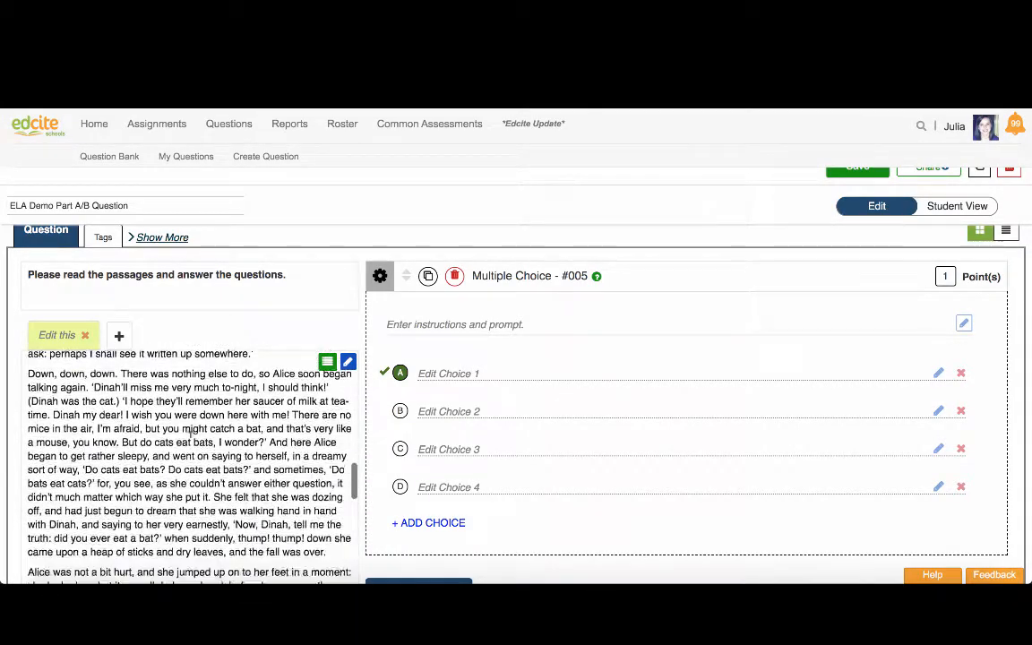
scroll(190, 435, down, 10)
scroll(190, 434, up, 12)
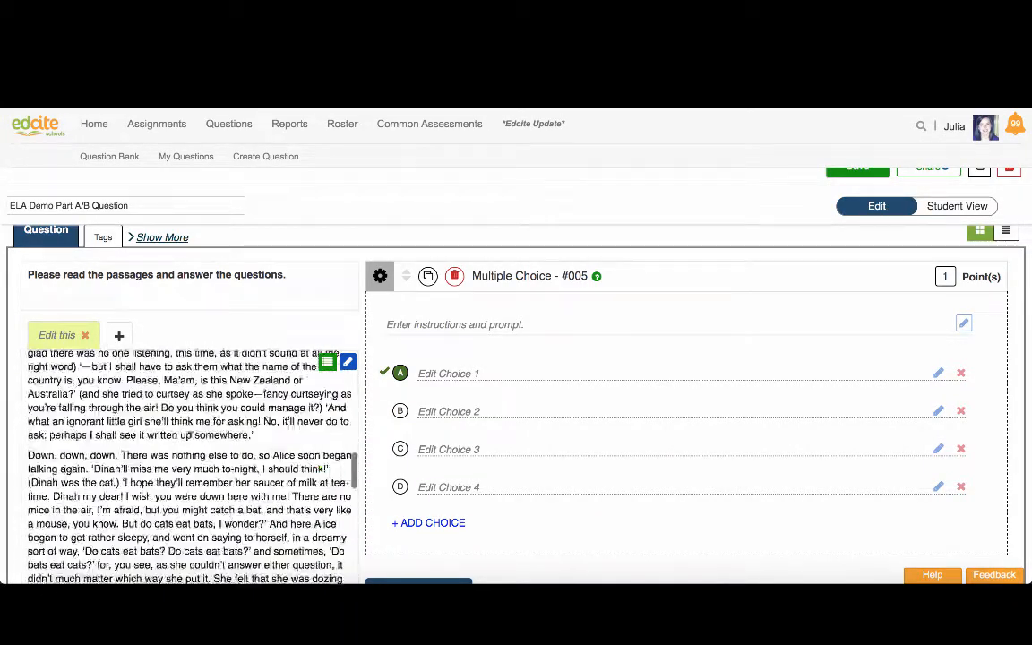
scroll(190, 436, up, 10)
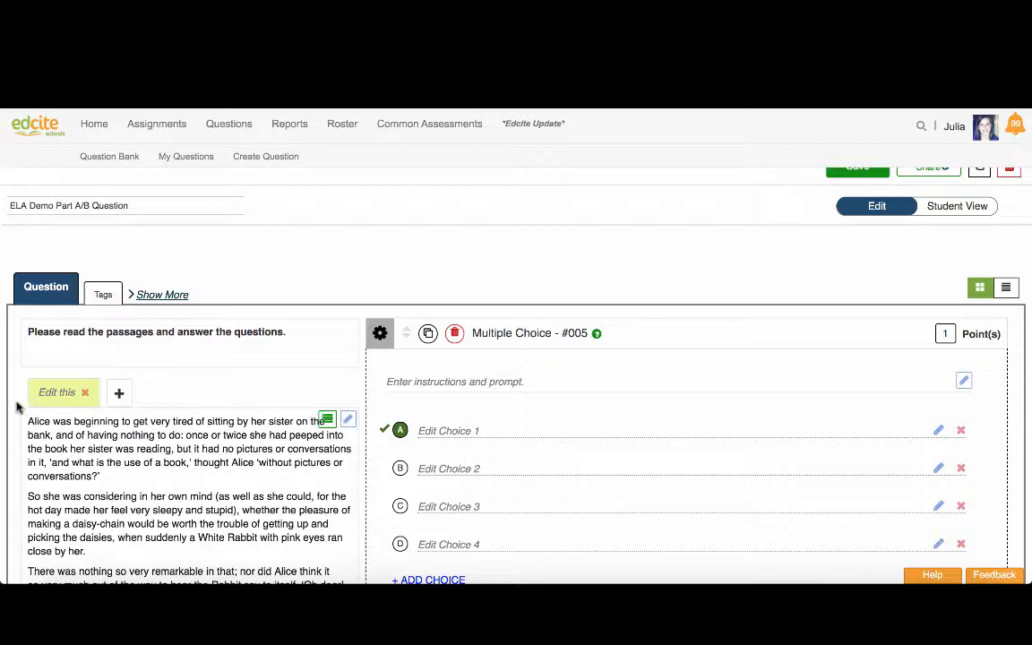
Step: Select the whole passage in the stimulus area, number its paragraphs, and check the numbering
drag(23, 418, 114, 544)
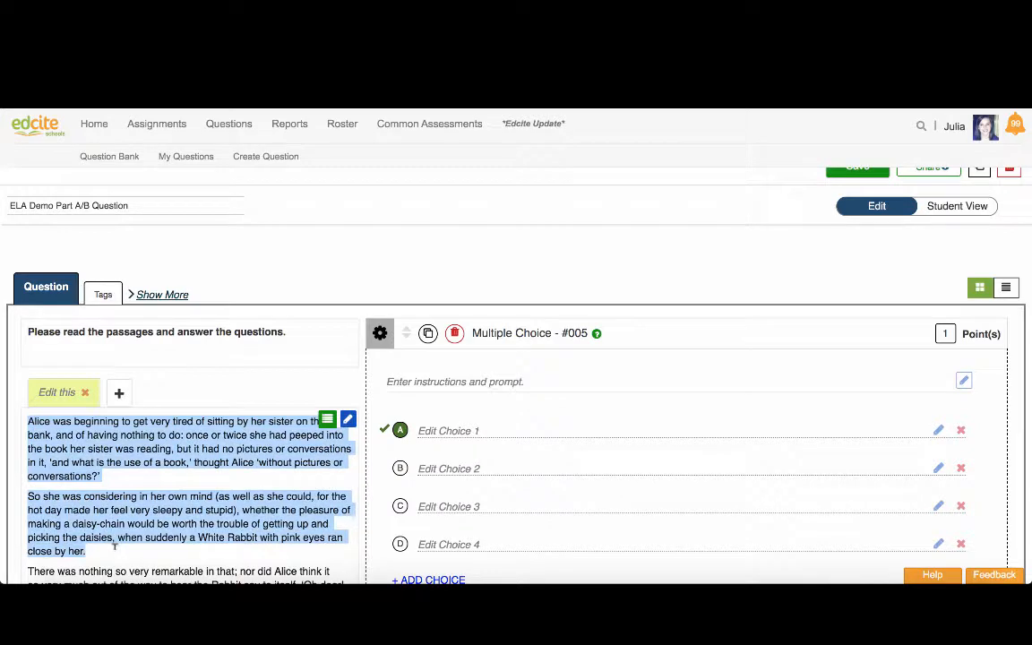
key(super+a)
scroll(131, 539, down, 5)
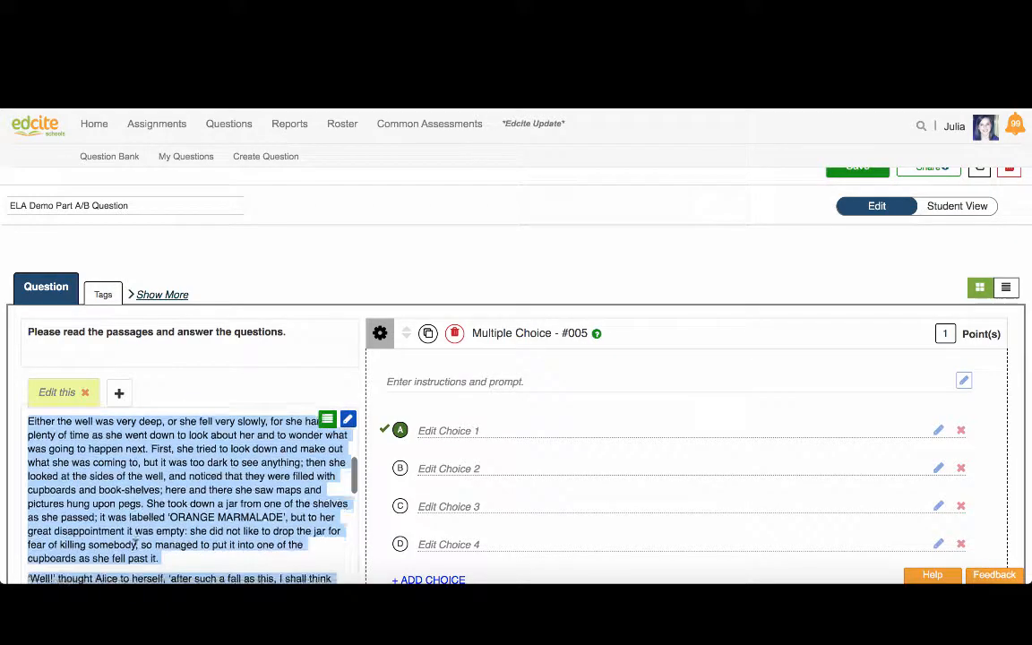
scroll(135, 541, down, 6)
scroll(135, 541, up, 10)
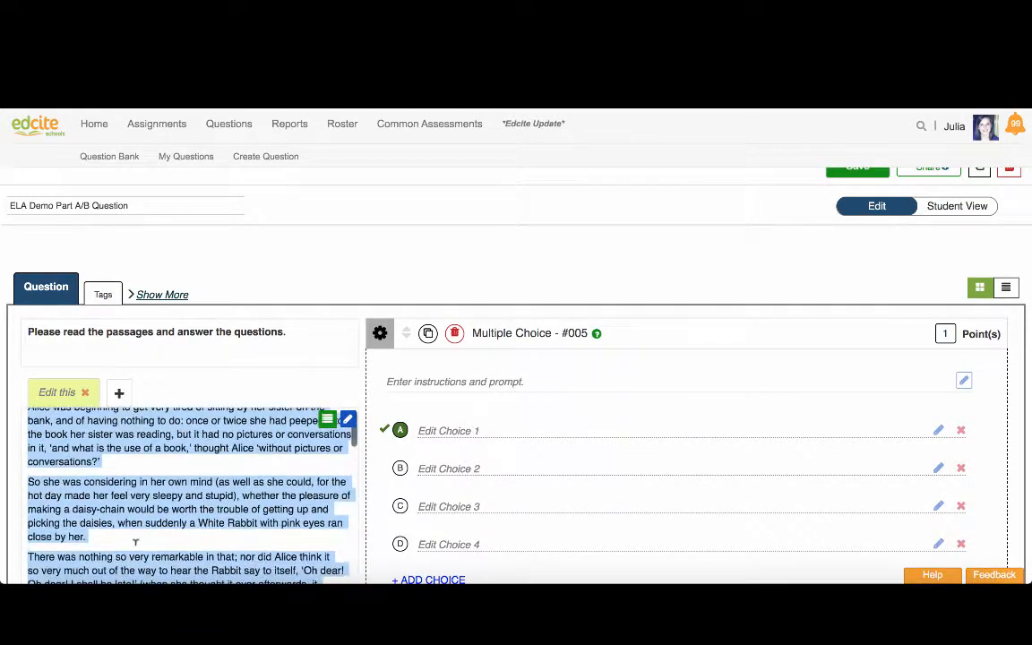
scroll(135, 541, up, 1)
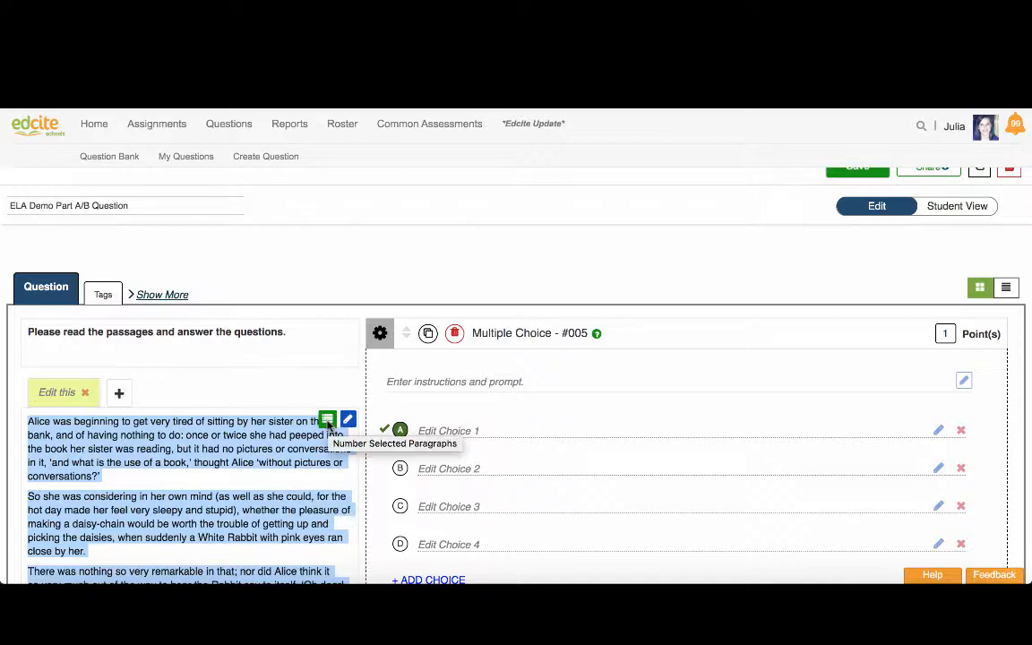
click(328, 422)
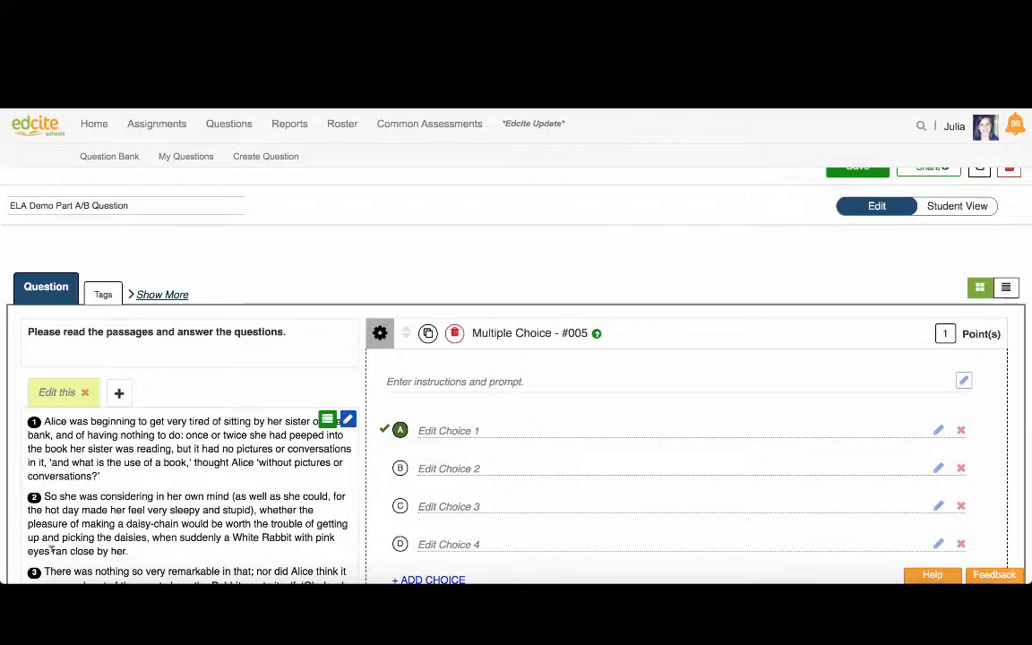
scroll(52, 550, down, 10)
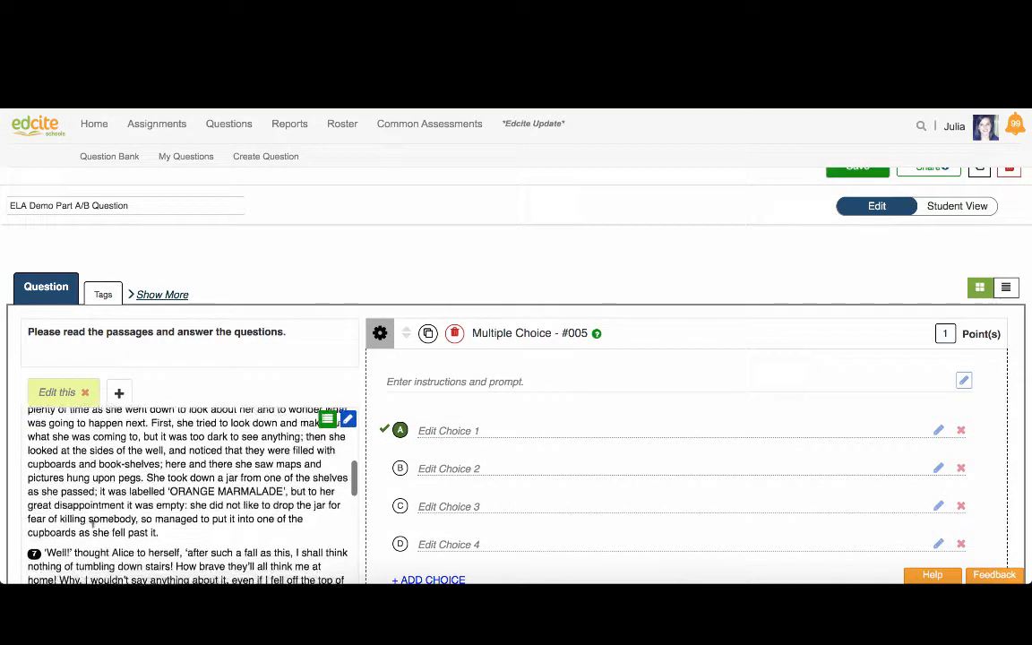
scroll(92, 524, up, 10)
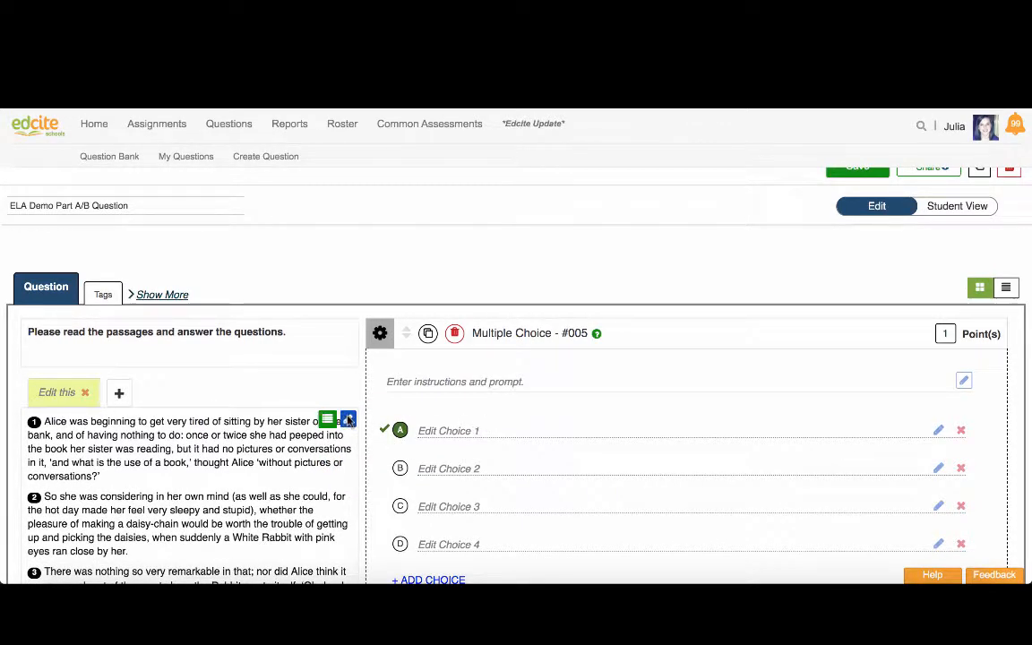
Step: In the stimulus's full text editor, add the lines "Alice's Adventures in Wonderland" and "by Lewis Carroll" above the first paragraph
click(347, 420)
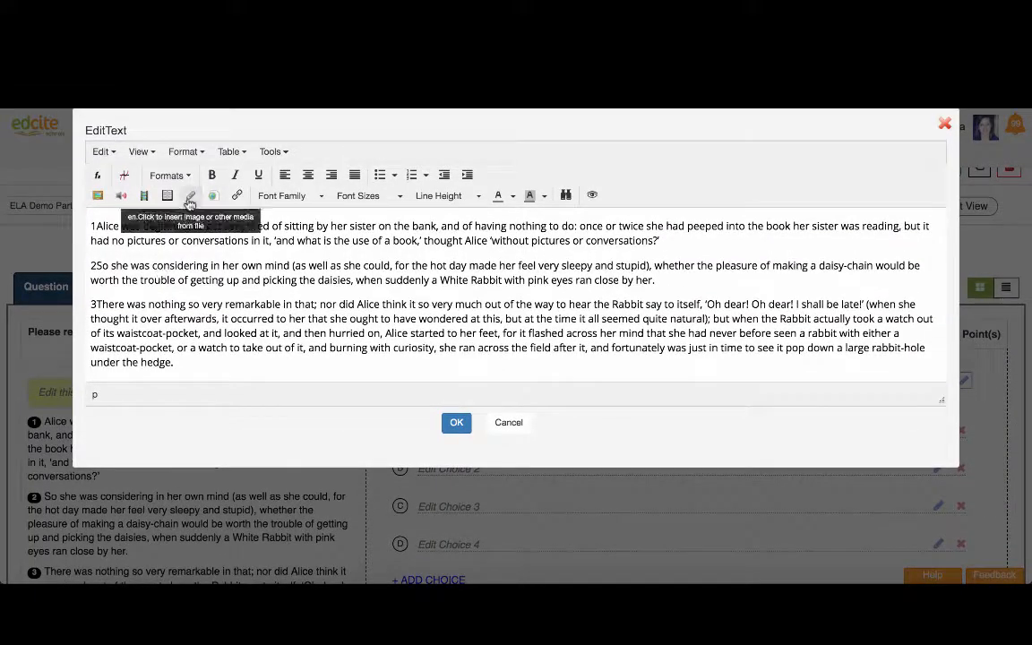
click(96, 225)
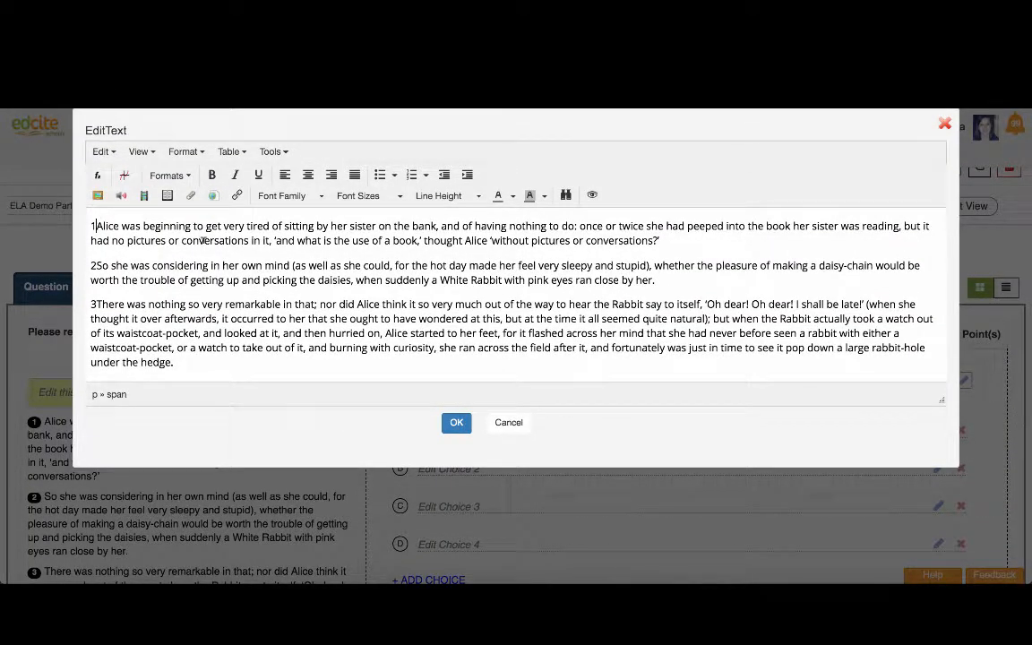
key(Return)
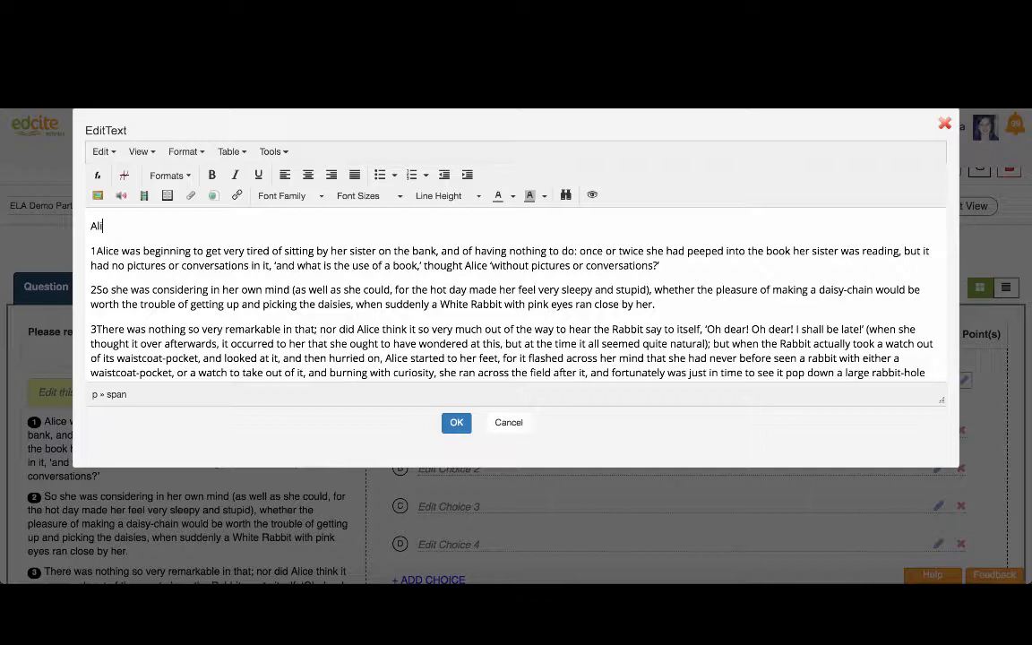
text(Adventures in Wonderfu)
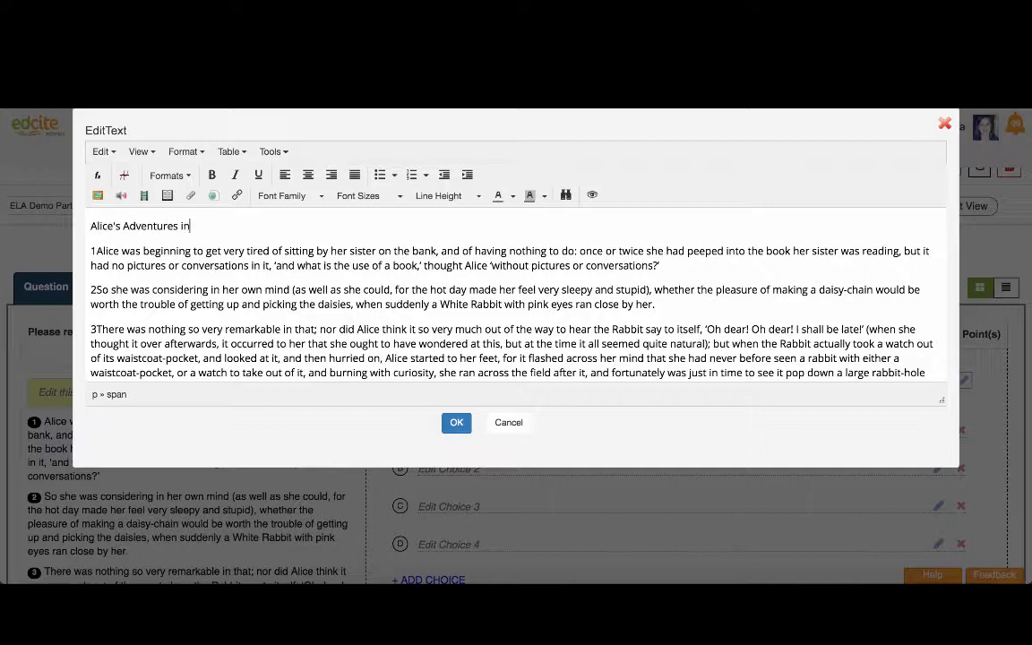
key(BackSpace)
key(BackSpace)
text(land)
key(Return)
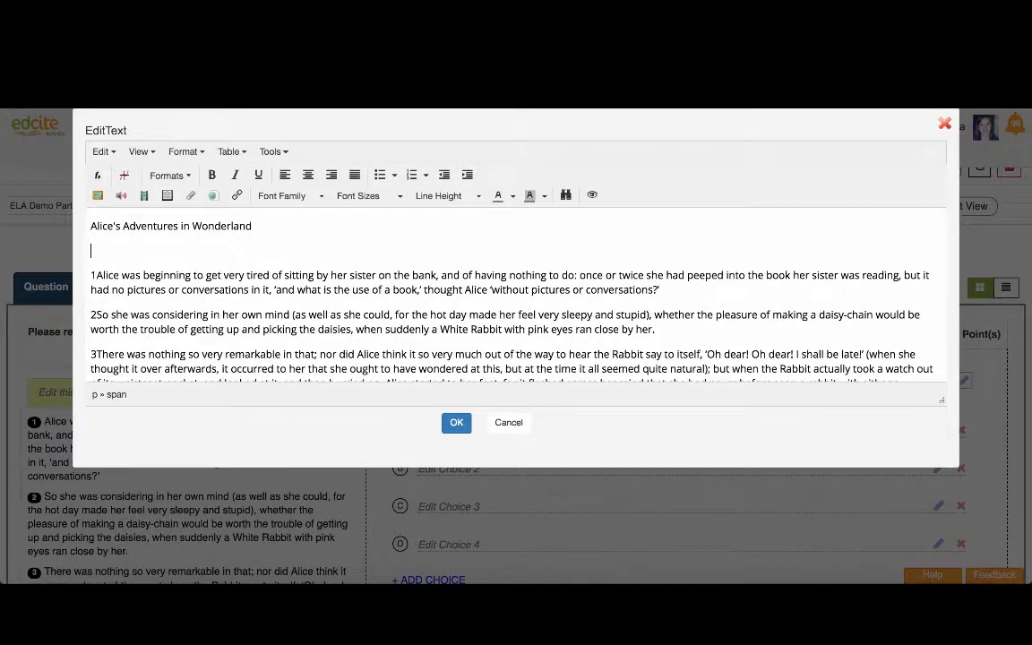
text(by L)
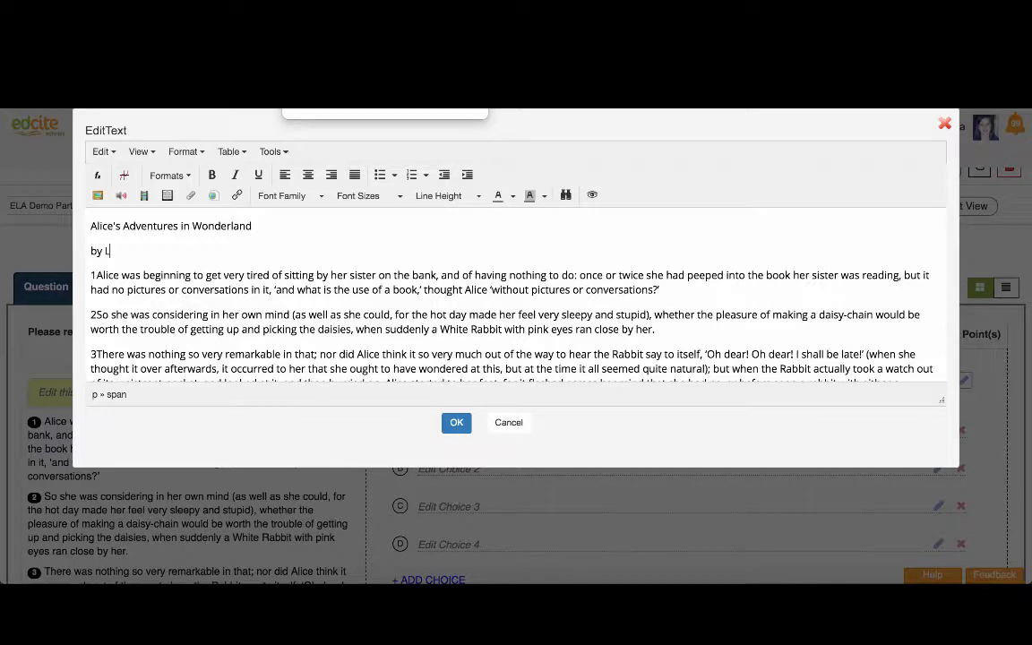
text(ewis Carroll)
Step: Underline the title, make the title and author lines bold, centred and 26px in size, and save the text
triple_click(262, 221)
key(ctrl+u)
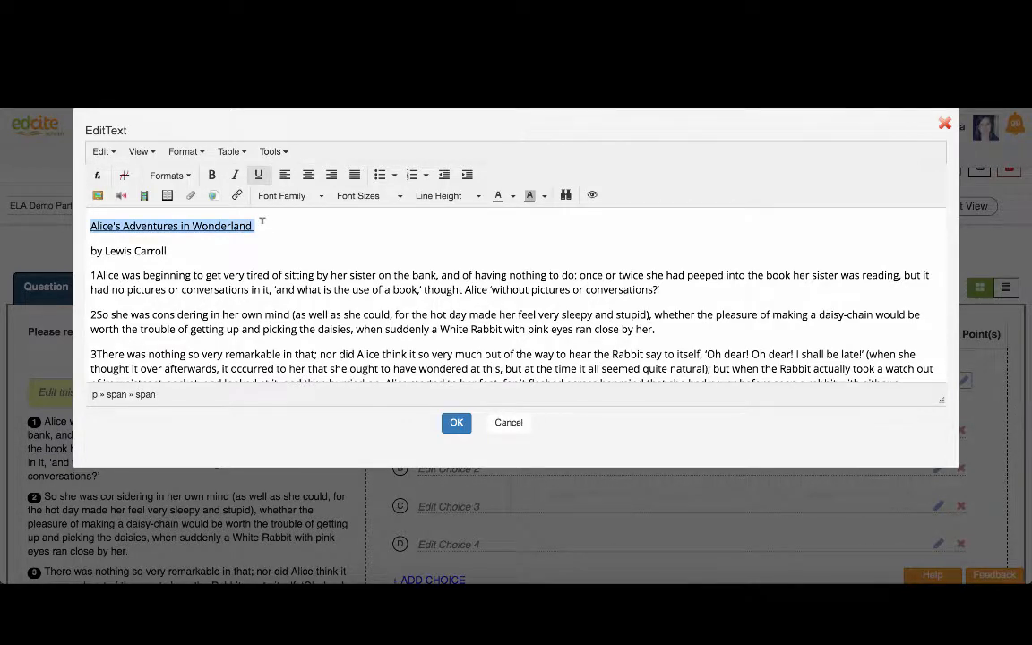
click(180, 248)
key(ctrl+shift+Home)
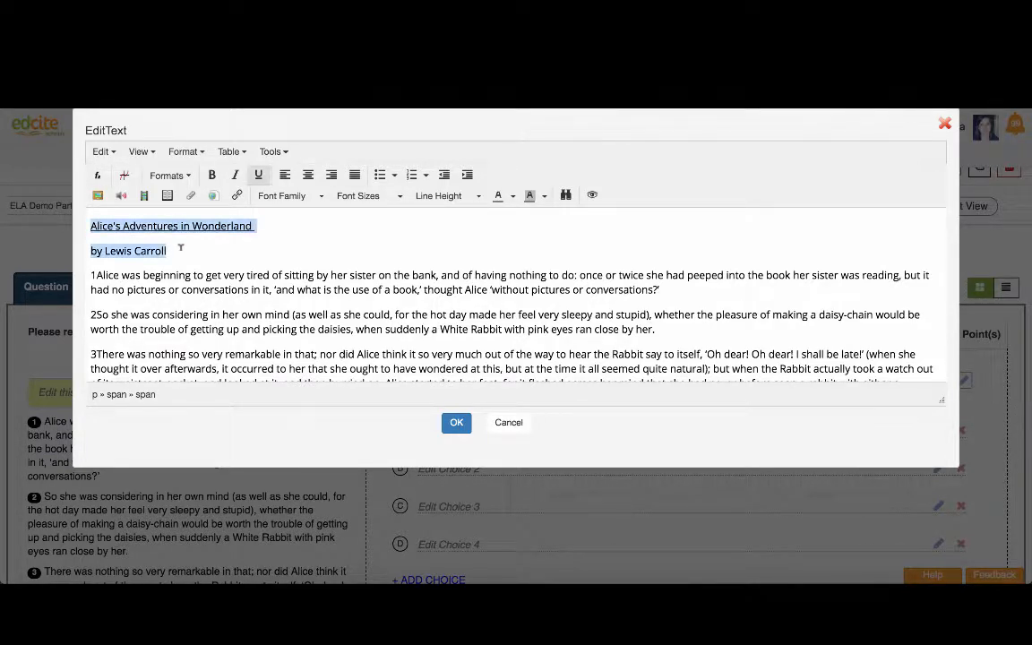
key(ctrl+b)
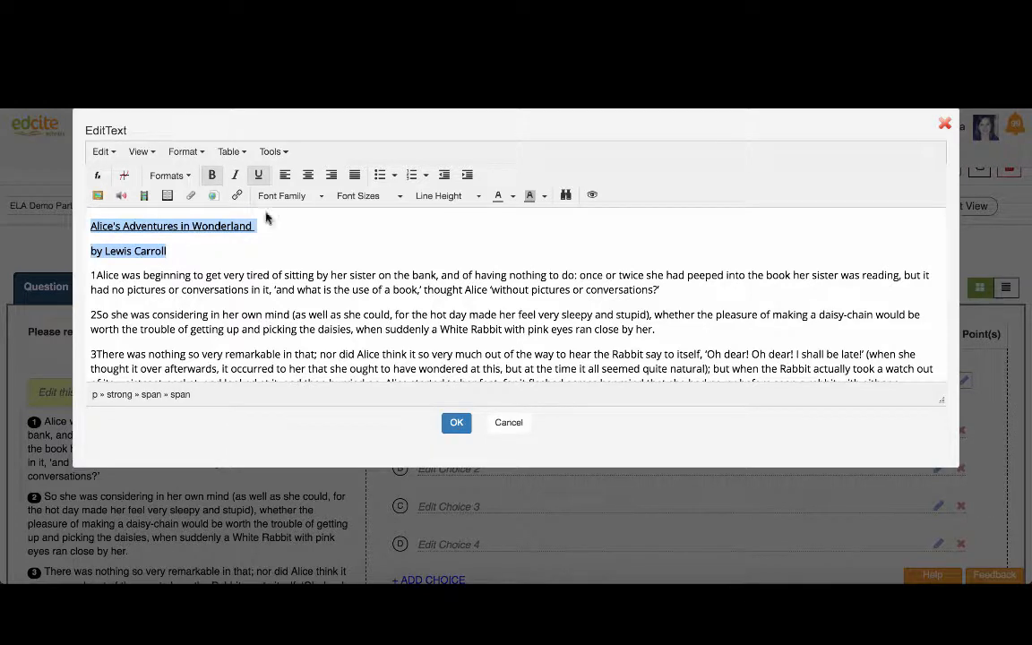
click(308, 175)
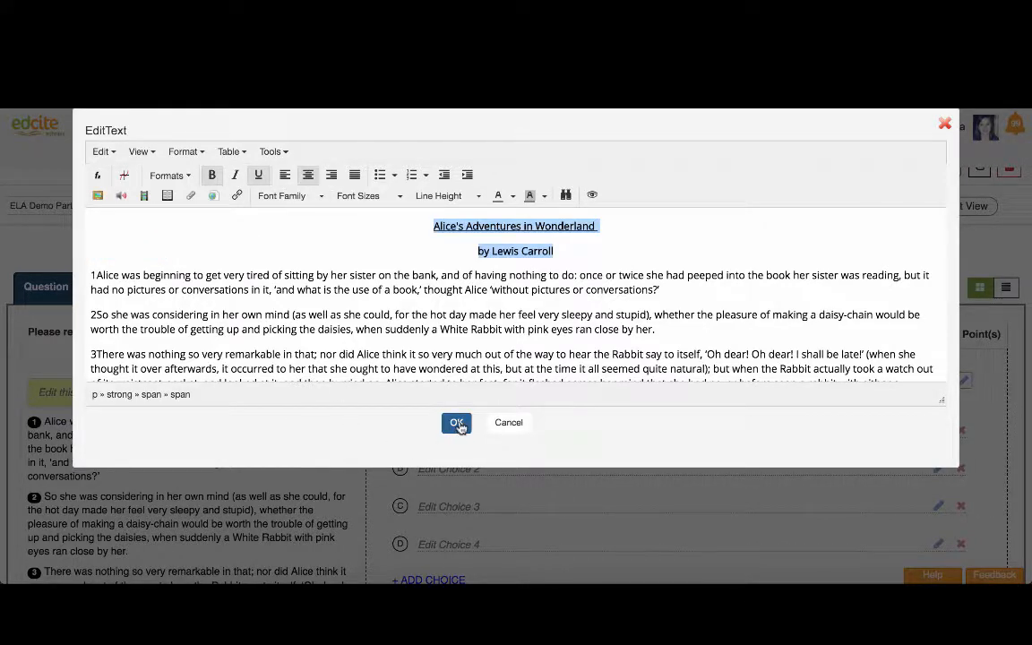
click(371, 204)
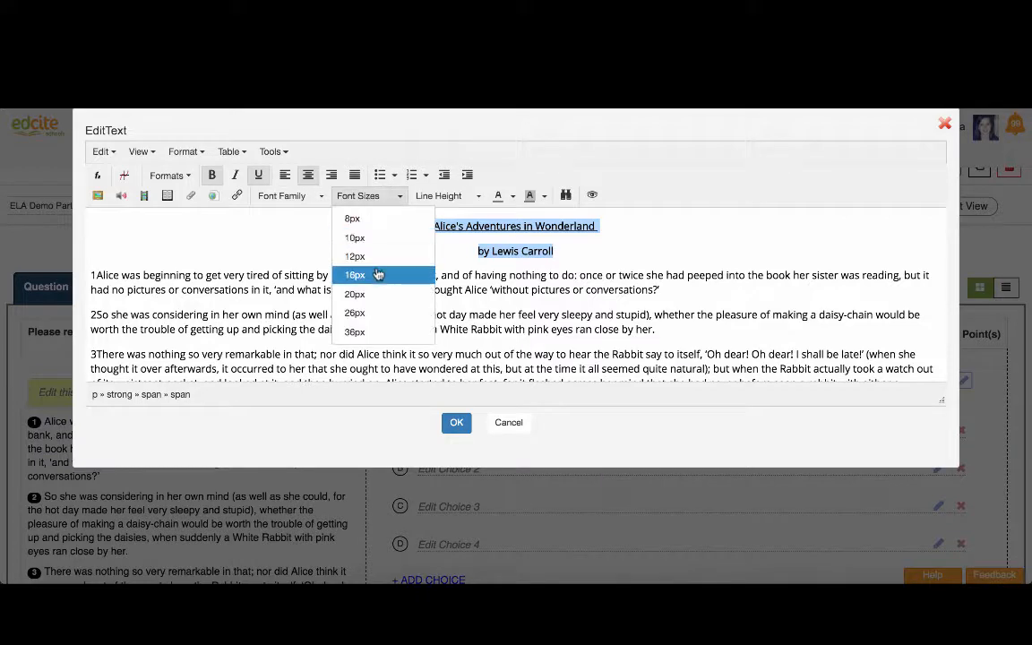
click(372, 270)
click(352, 194)
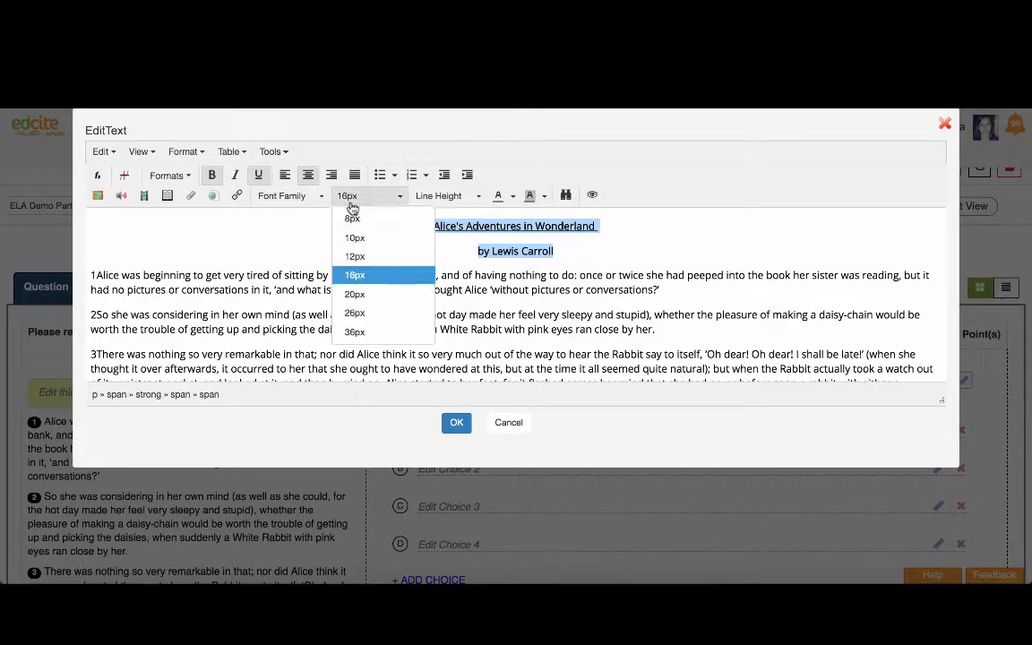
click(359, 294)
click(456, 423)
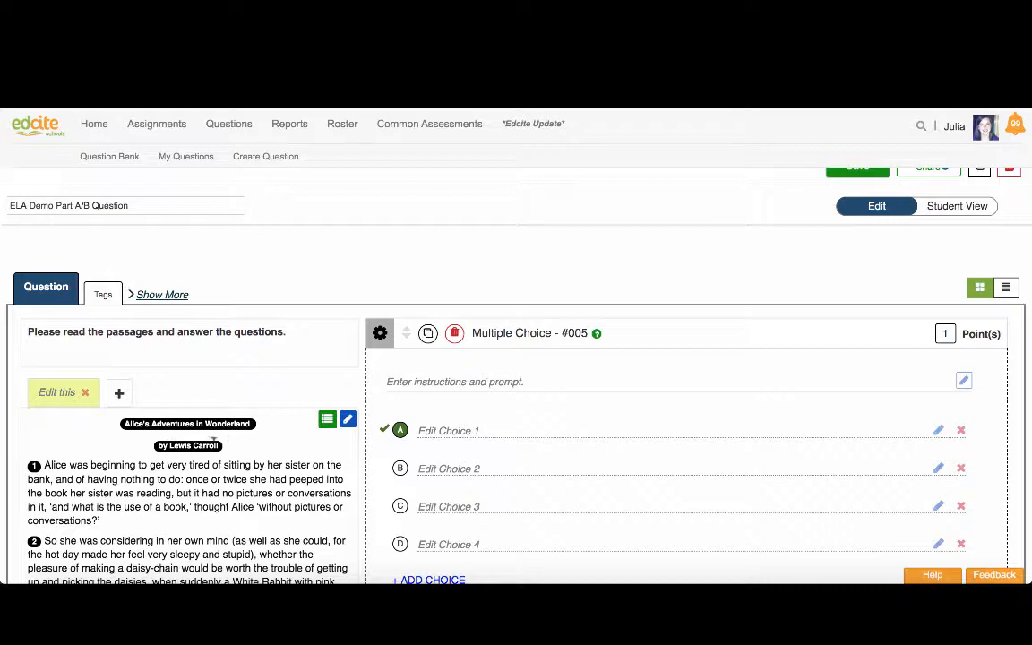
Step: Reopen the stimulus's full text editor and clear all formatting from the title and author lines
click(347, 420)
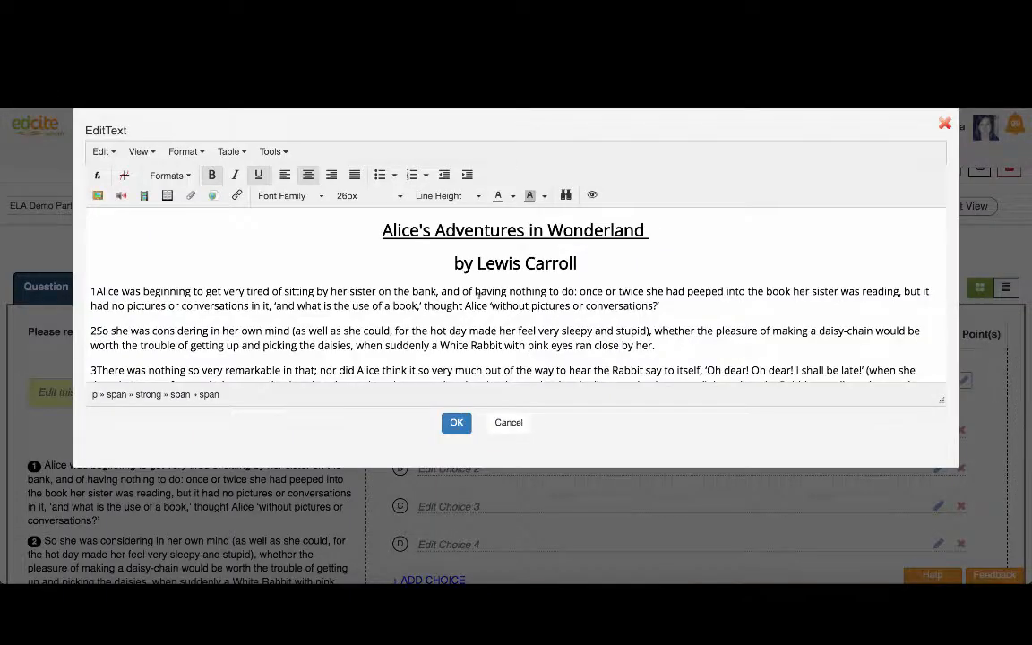
click(592, 264)
shift+click(364, 226)
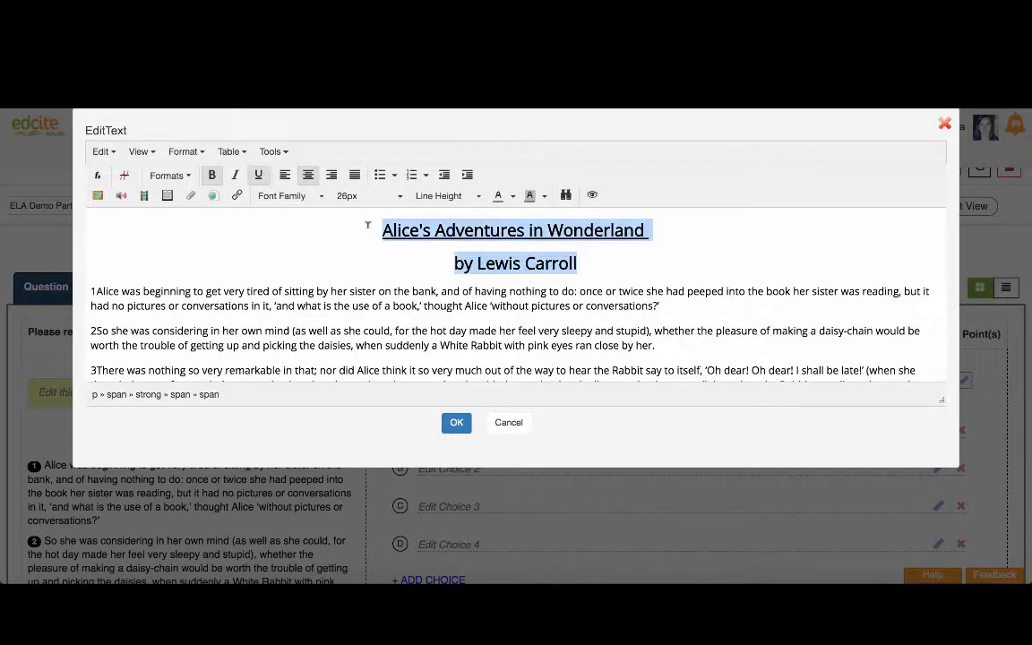
click(185, 151)
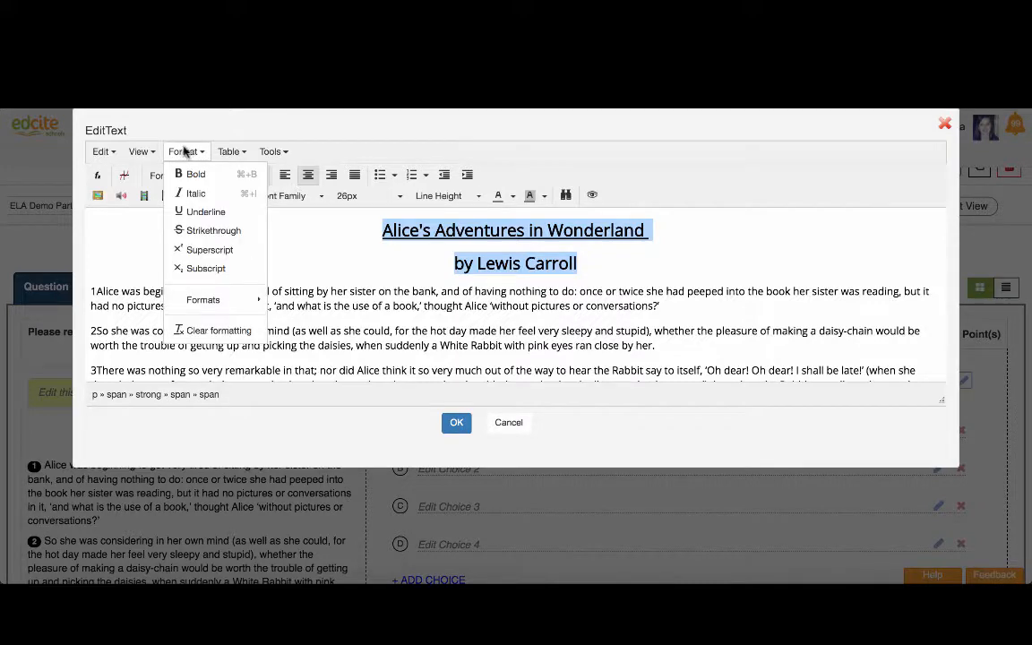
click(215, 330)
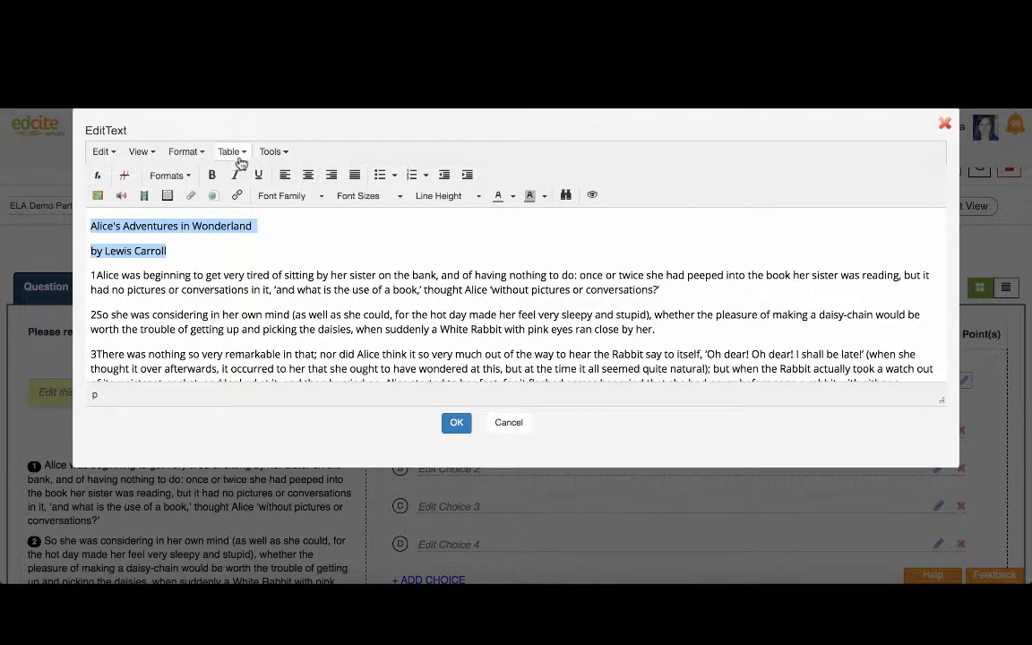
Step: Make the title and author lines bold and centred, underline the title at 20px, save the text, and check the stimulus
click(213, 176)
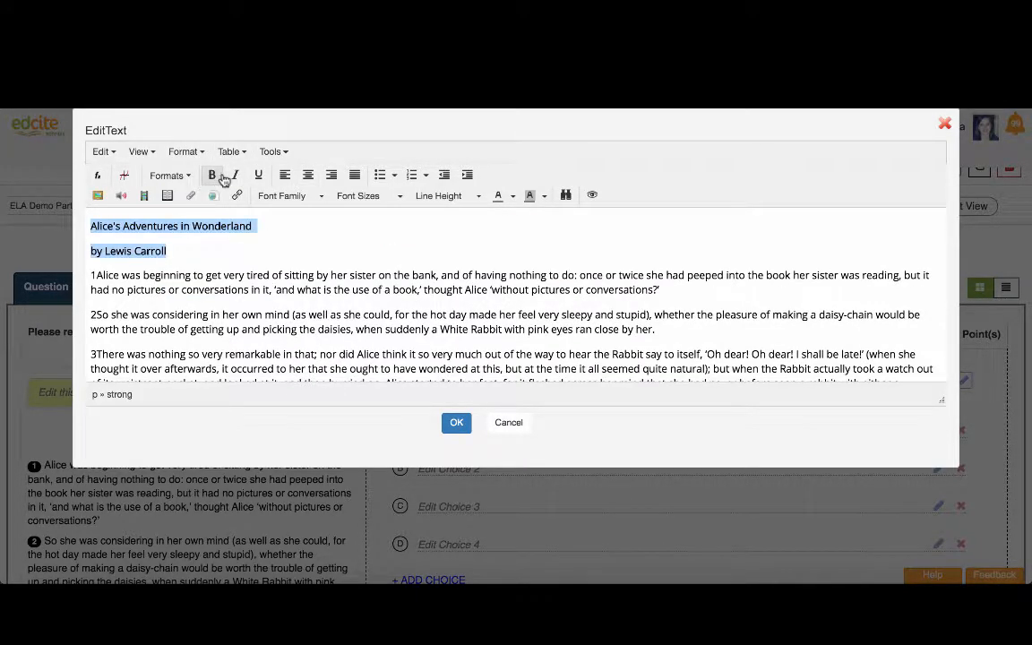
click(308, 175)
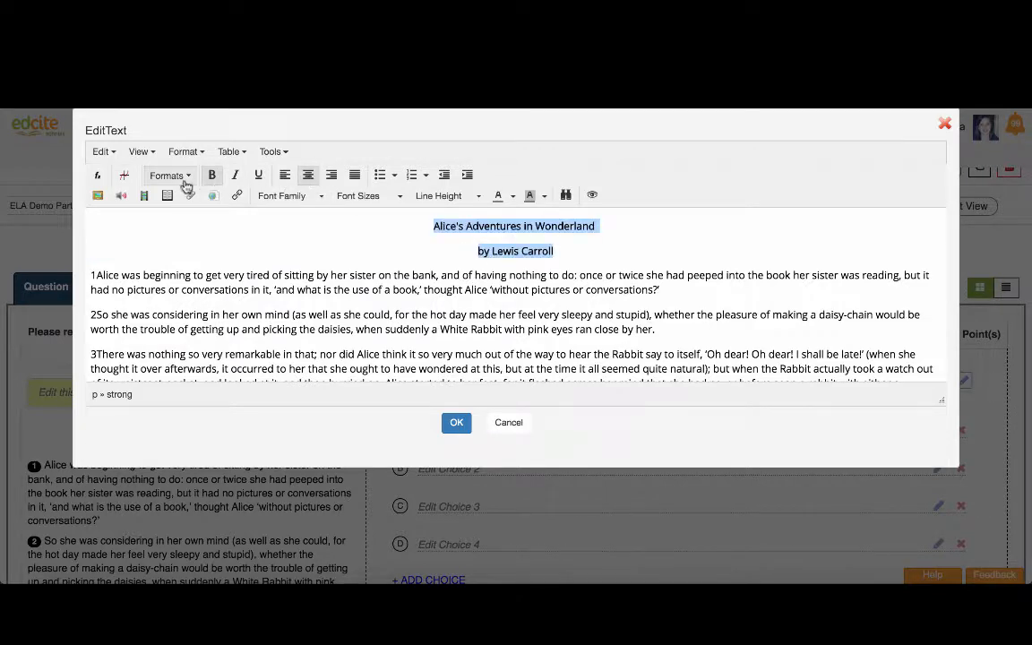
click(358, 224)
drag(599, 226, 432, 226)
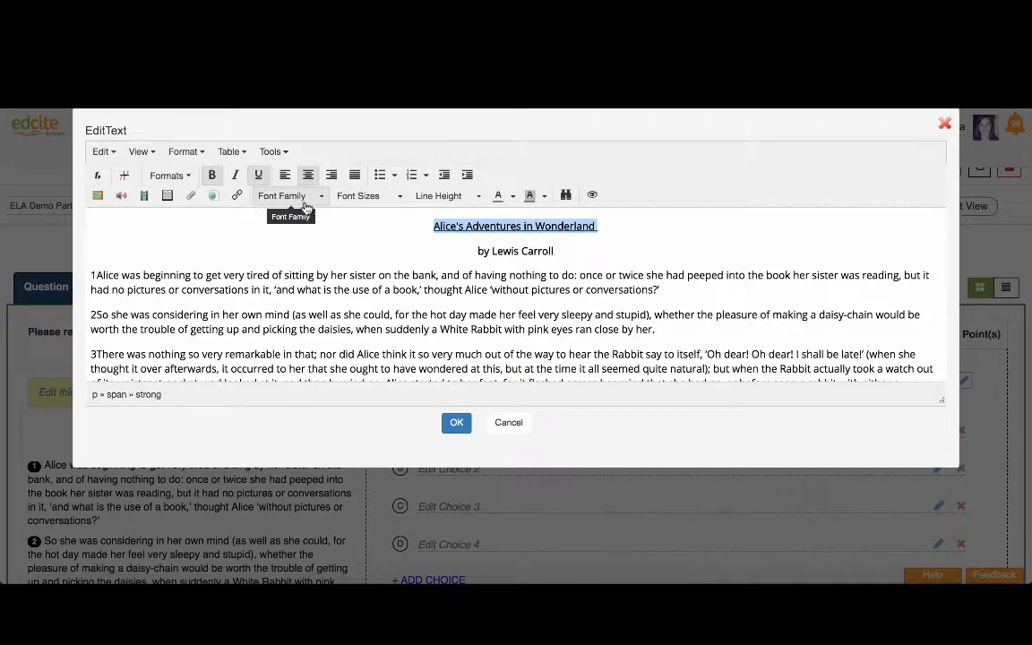
click(358, 196)
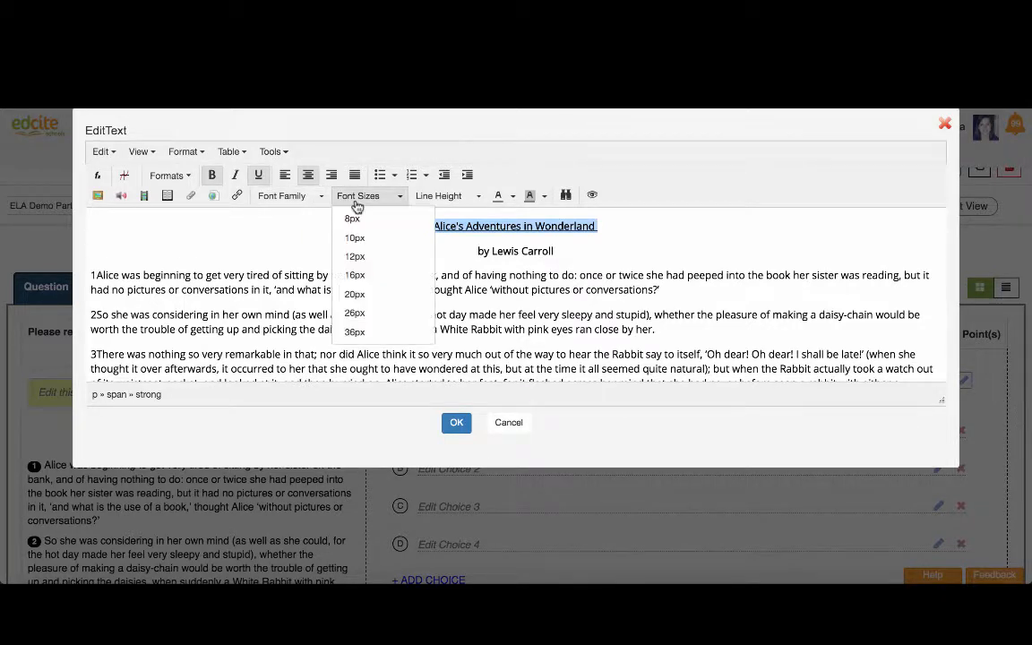
click(386, 296)
click(456, 423)
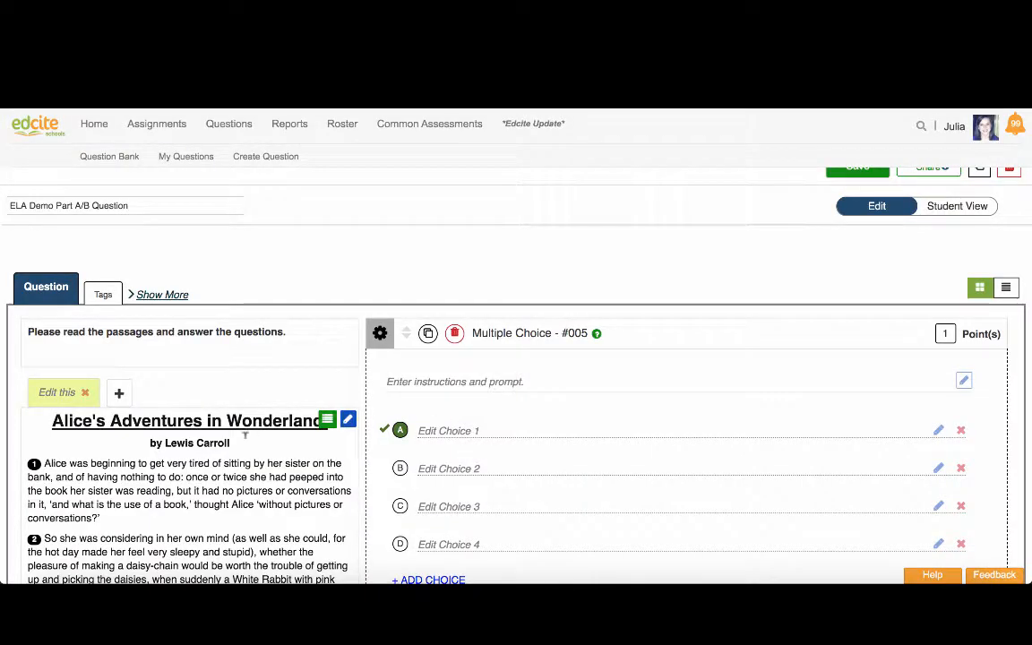
scroll(193, 452, down, 1)
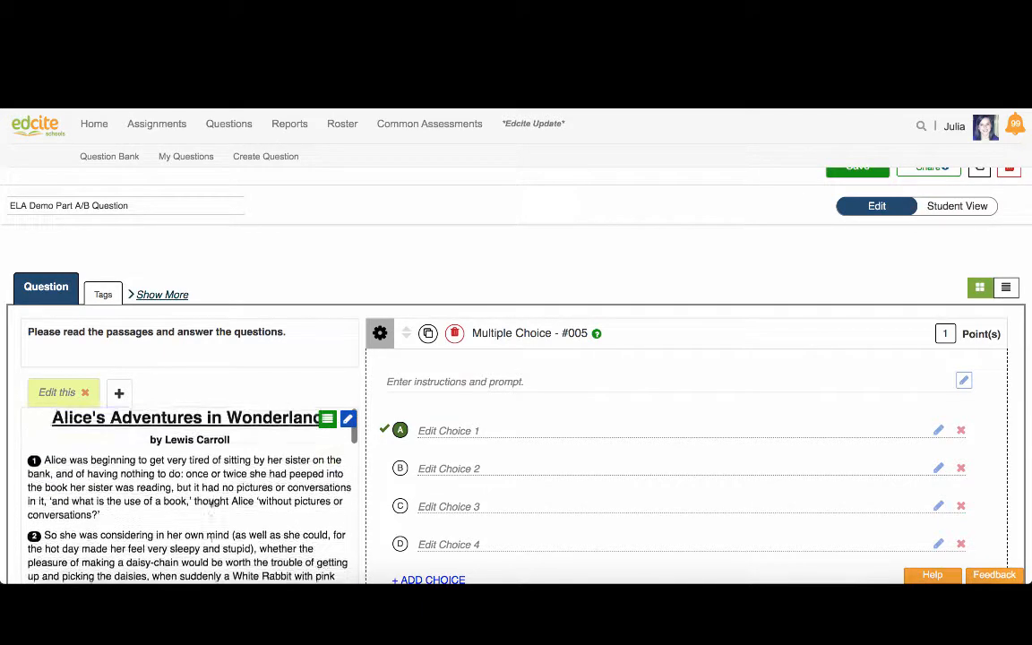
scroll(213, 503, up, 1)
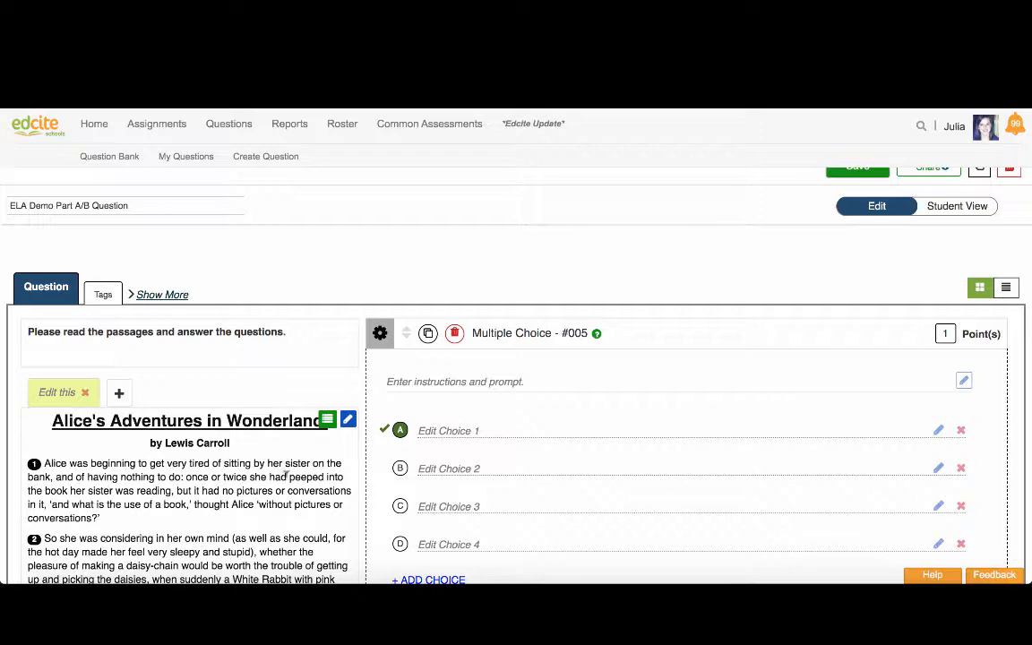
Step: Enter "Who wrote the book?" as the prompt of the multiple choice part
scroll(505, 460, down, 2)
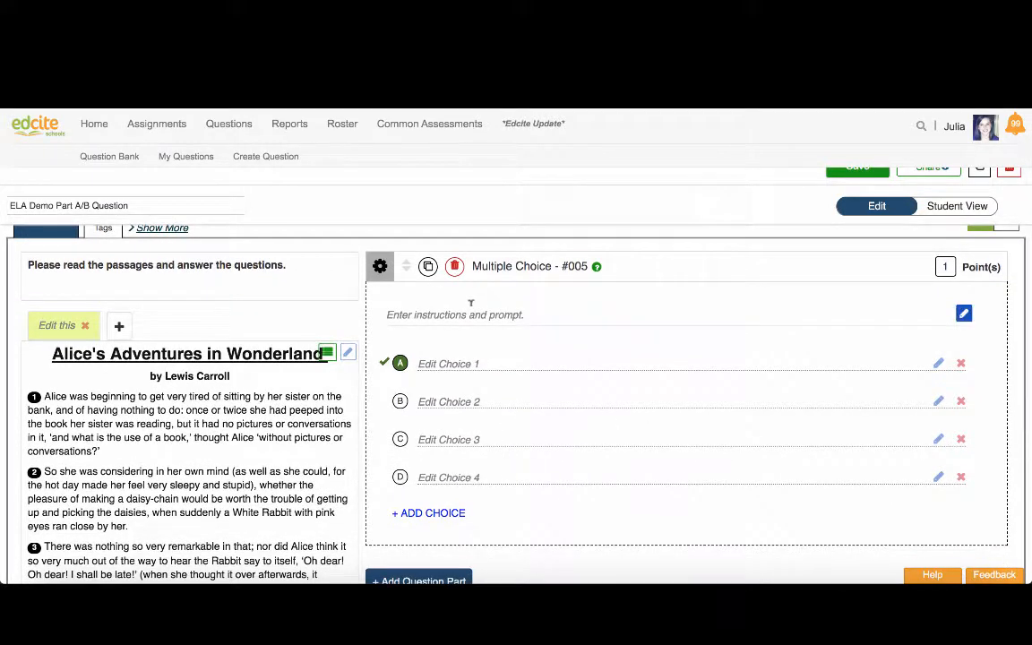
click(471, 306)
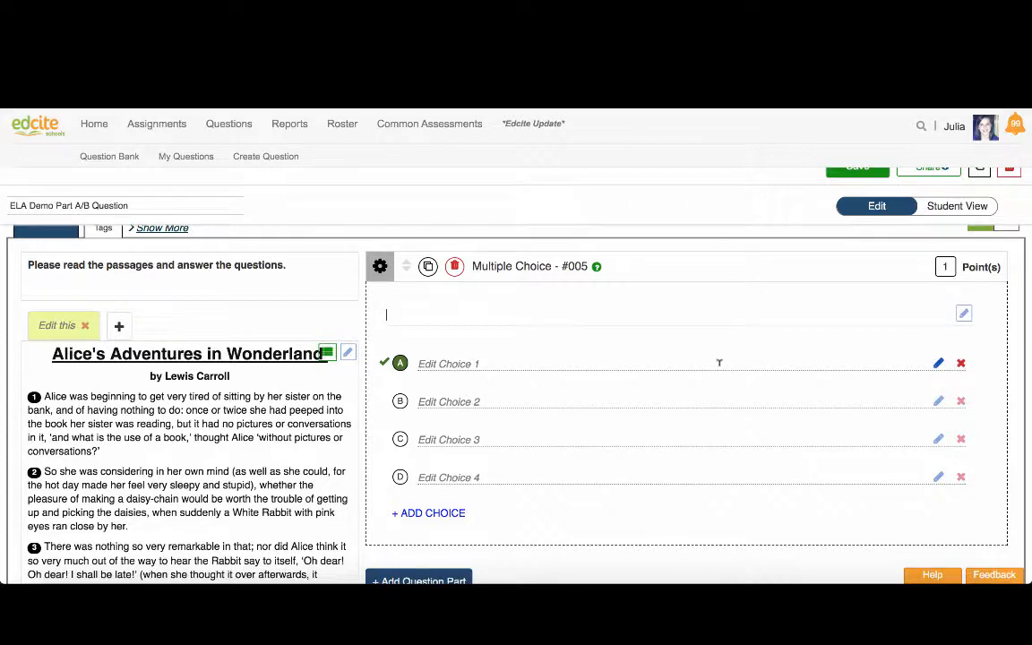
text(Wh)
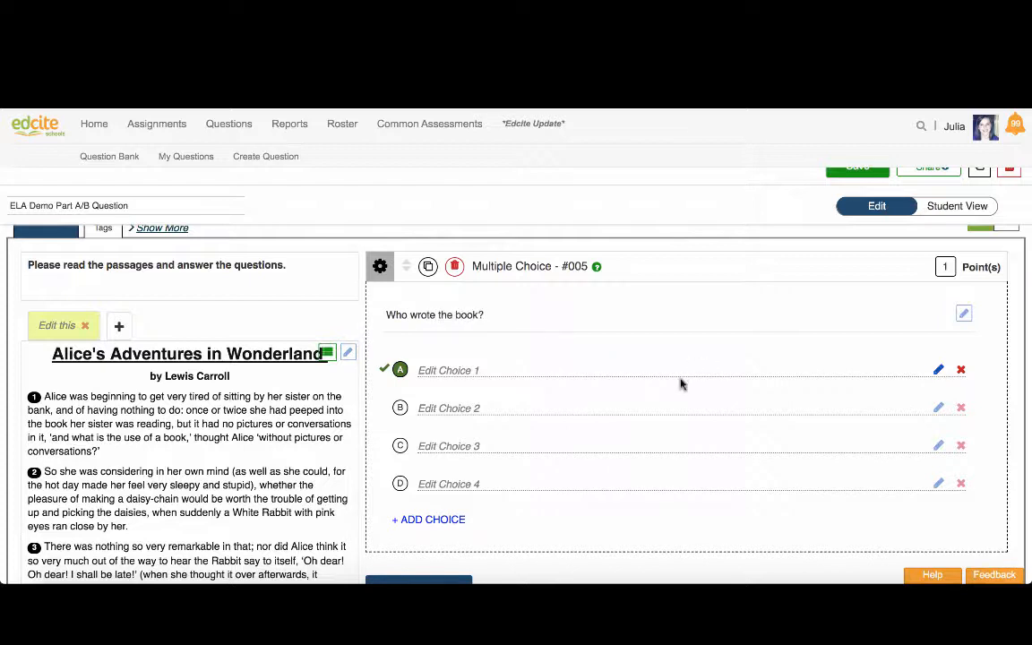
Step: Fill in the four answer choices with "Lewis Carroll", "JK Rowling", a made-up author's full name, and "Edcite"
click(449, 370)
text(Lewis Carroll)
click(449, 407)
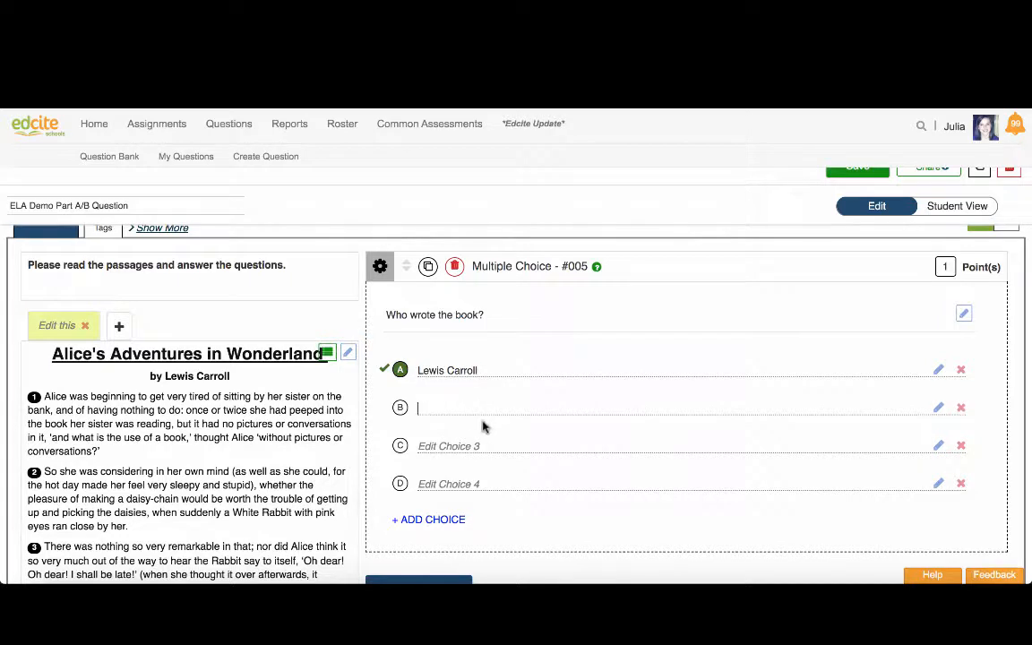
text(JK Rowling)
click(471, 442)
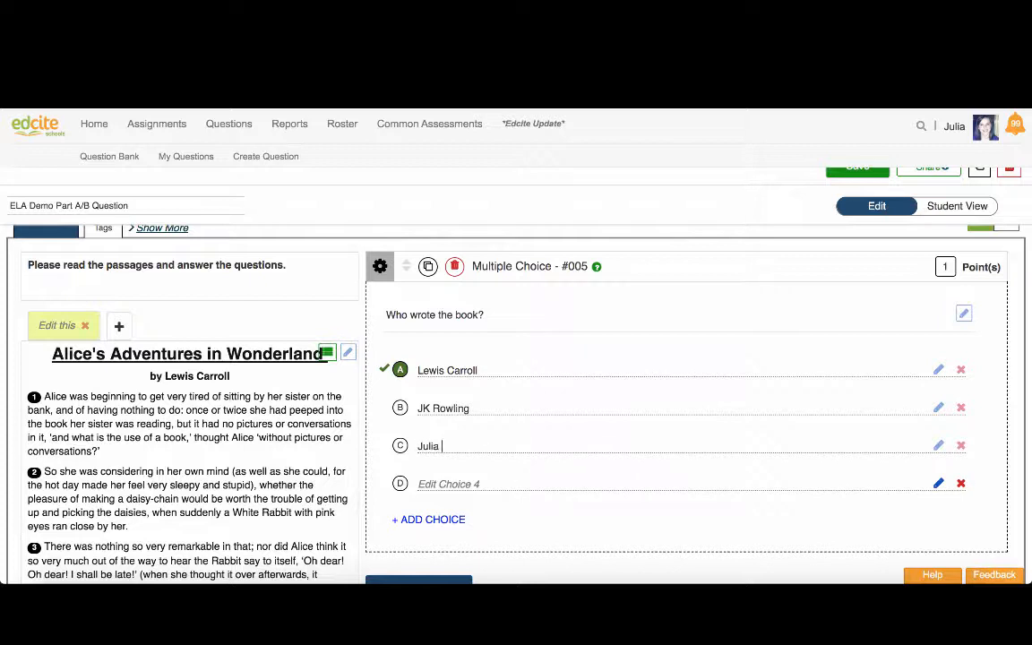
text(Julia Sweeney)
click(447, 483)
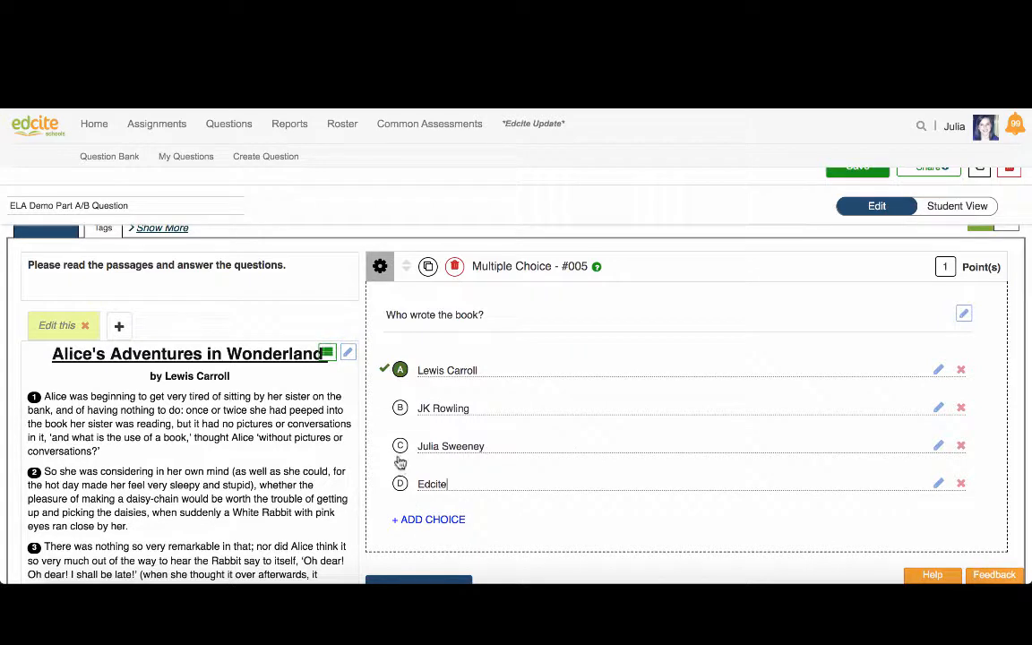
Step: Try marking JK Rowling as correct and restore Lewis Carroll, and add and delete two blank answer choices
click(401, 408)
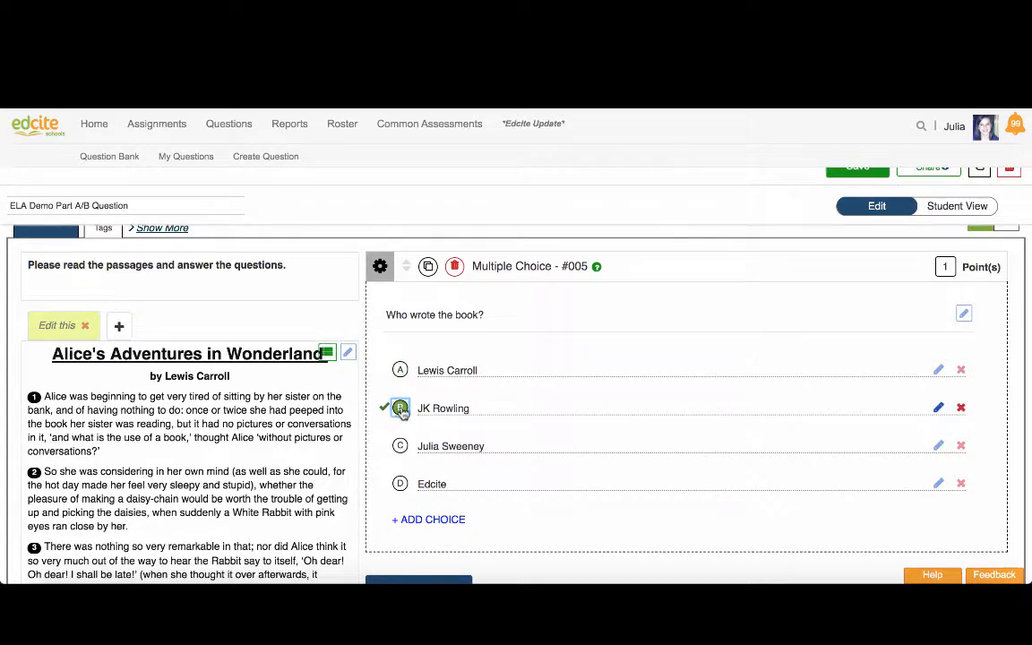
click(400, 370)
click(431, 522)
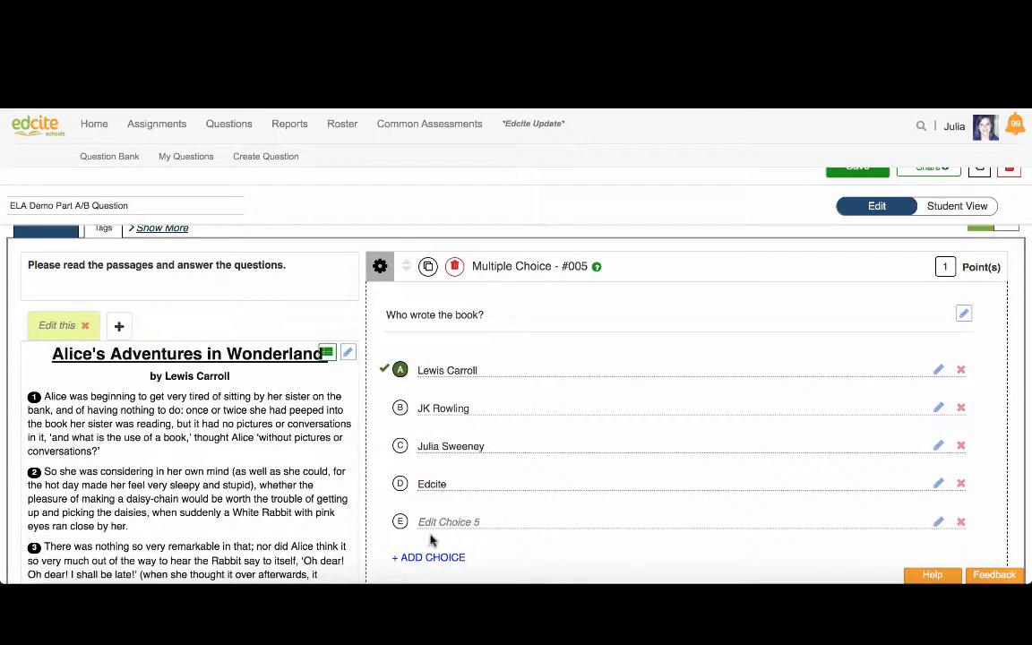
click(441, 558)
scroll(768, 517, down, 1)
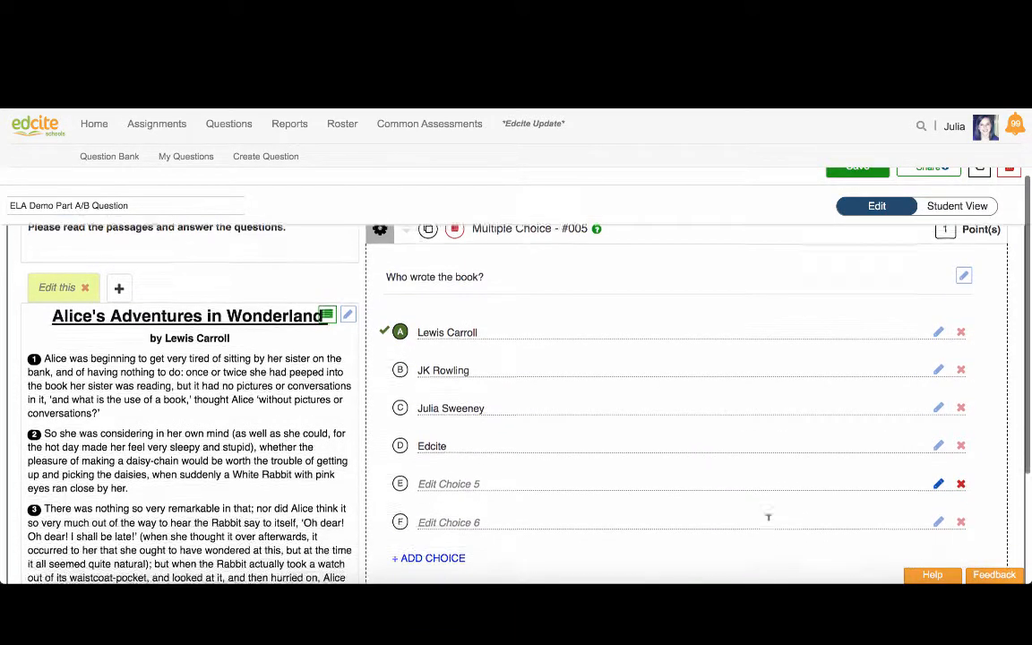
click(961, 484)
click(960, 484)
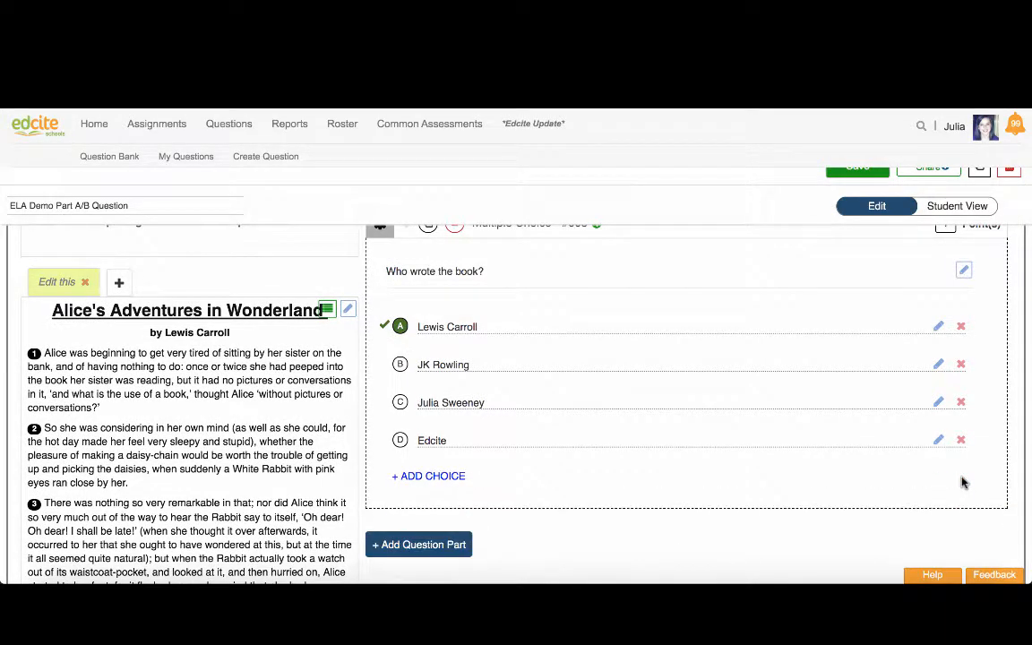
Step: Open the settings of the multiple choice part and turn on Multi-select
scroll(963, 484, up, 3)
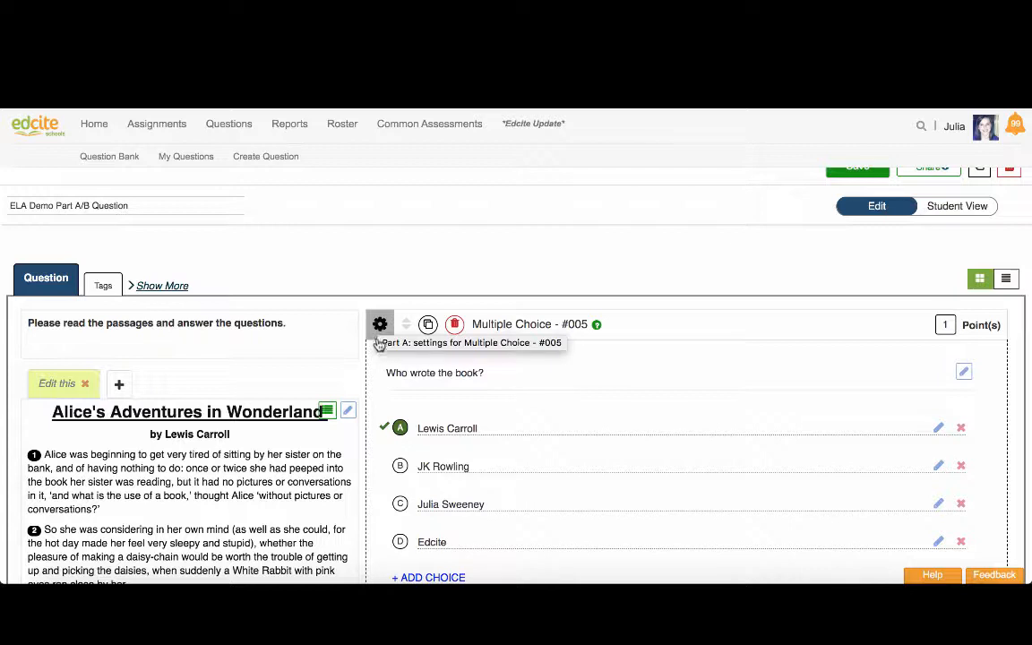
click(380, 325)
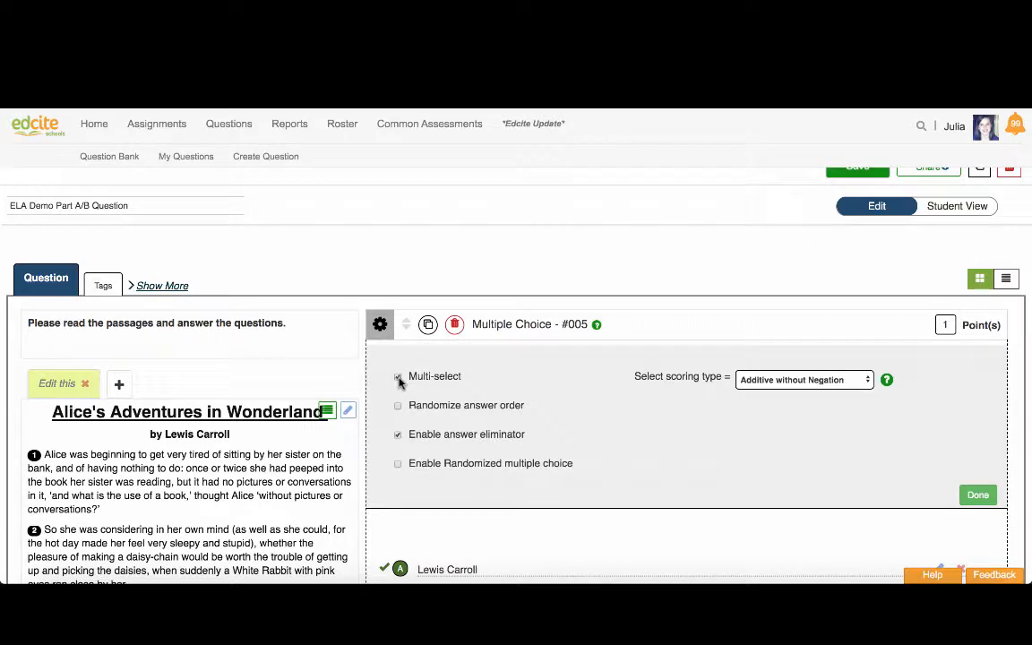
scroll(400, 421, down, 3)
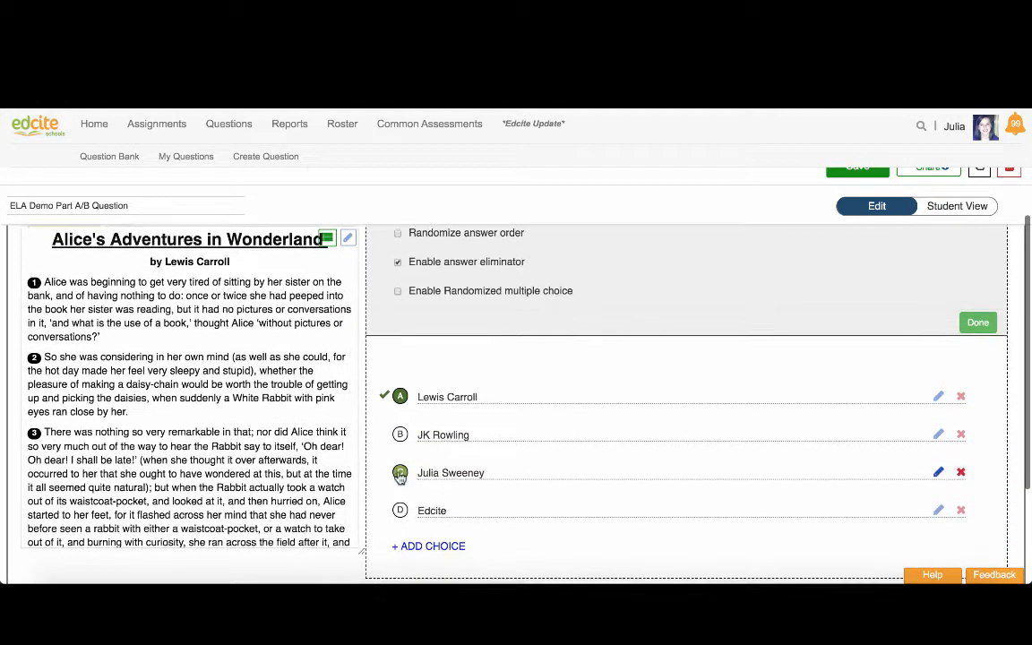
Step: Try marking choices C and D as additional correct answers and unmark both again
click(401, 473)
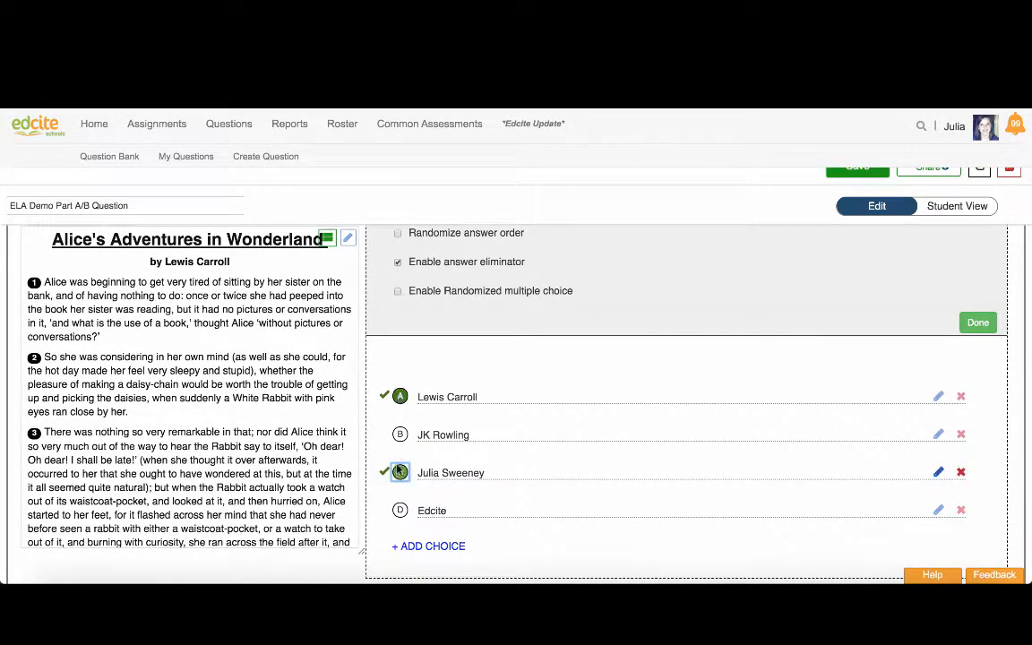
click(400, 511)
click(401, 510)
click(401, 472)
Step: Review the scoring types for multi-select and the explanation of Additive without Negation, and close the part's settings
scroll(502, 350, up, 3)
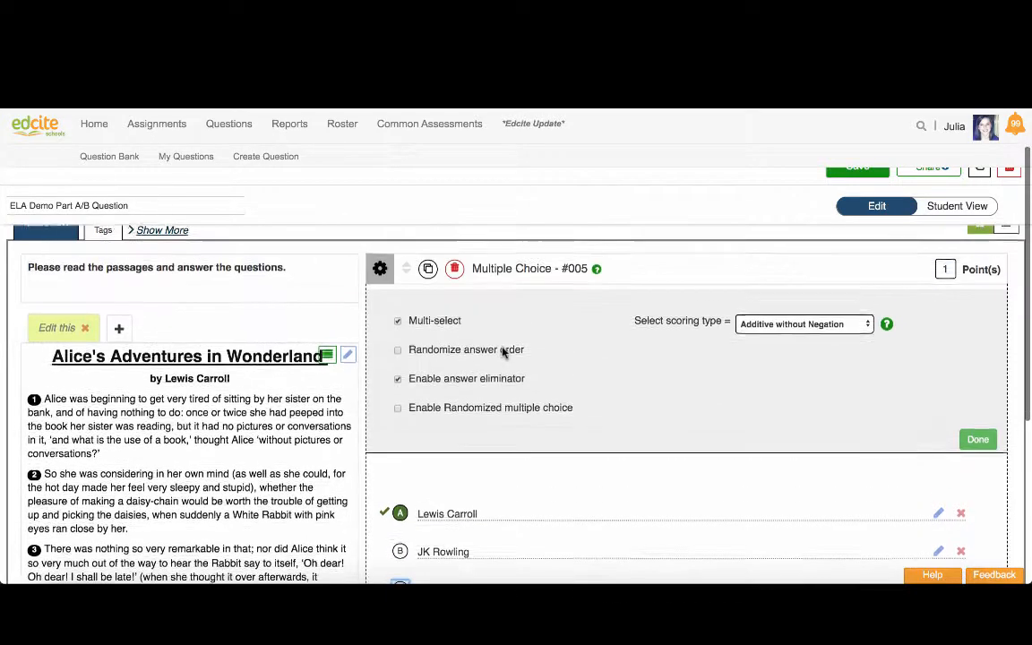
click(399, 324)
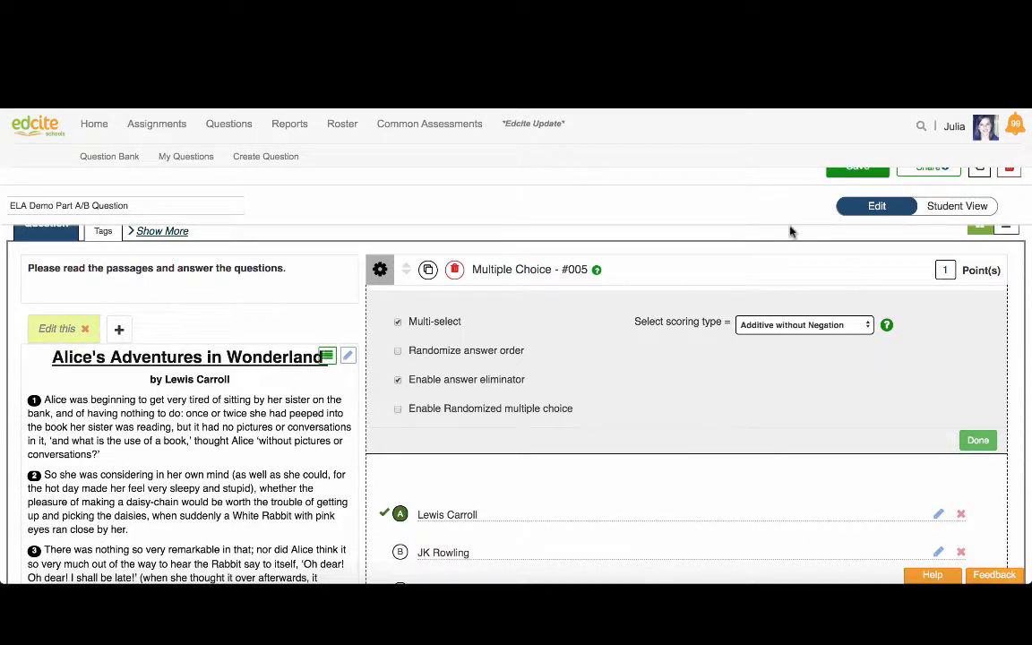
click(858, 328)
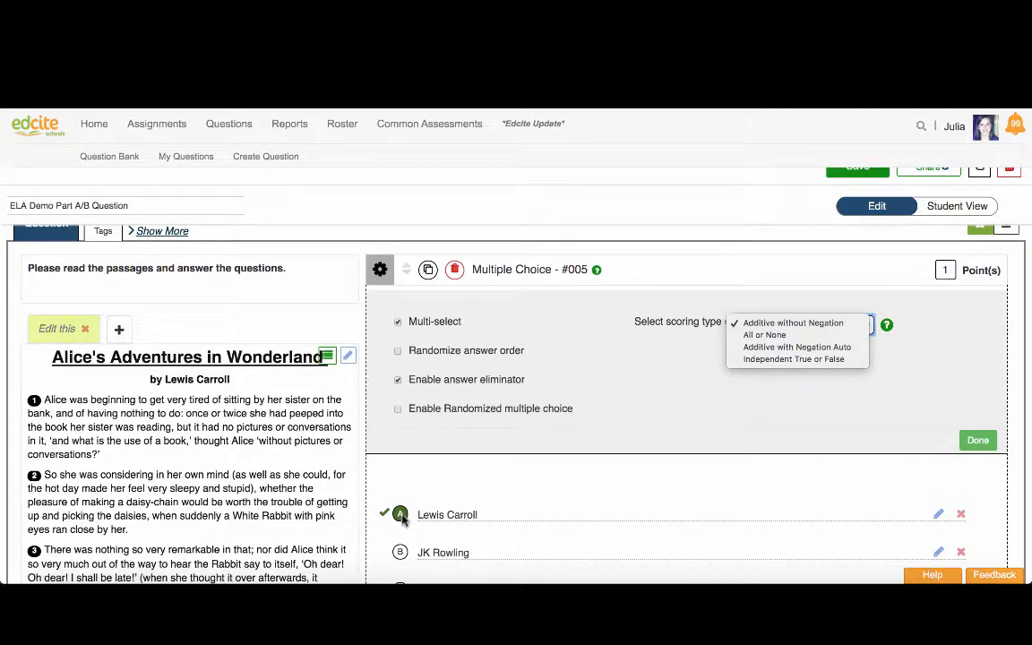
click(905, 354)
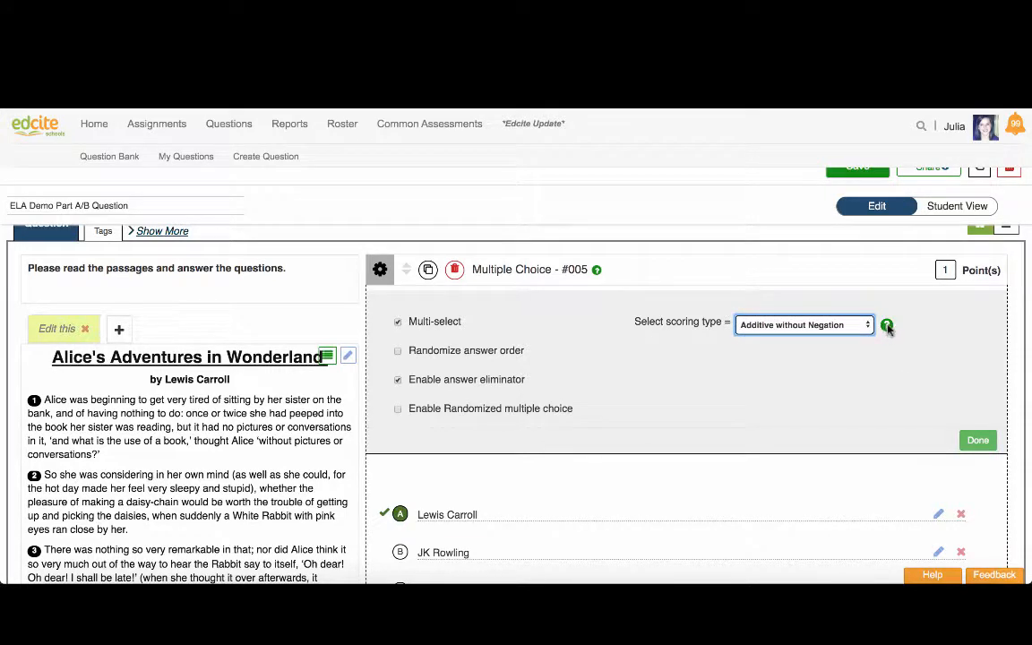
mouse_move(887, 327)
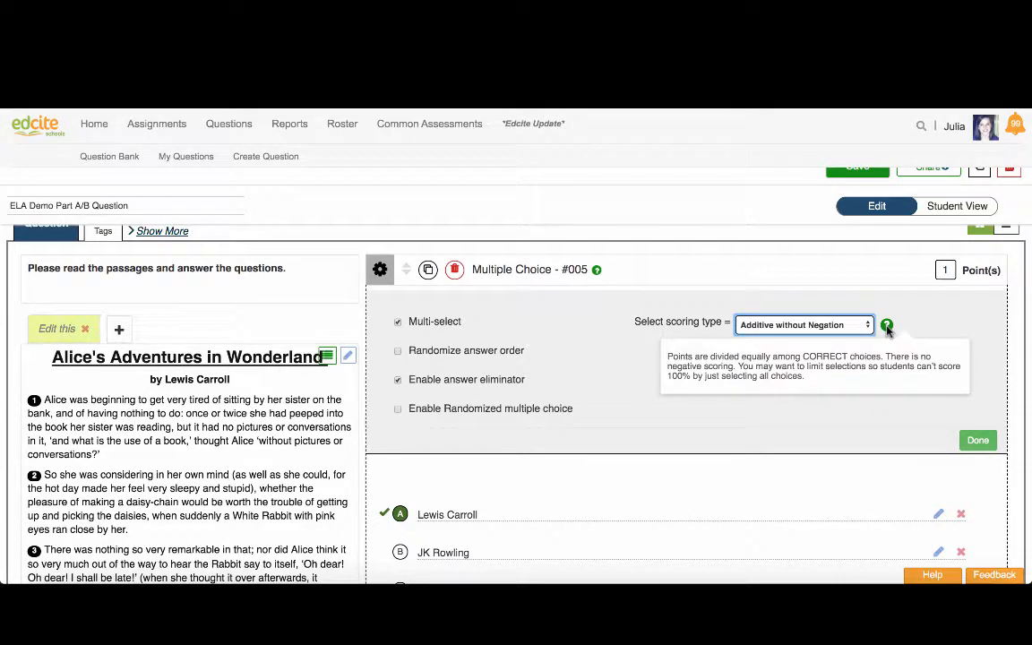
click(979, 443)
Step: Add a second question part of the type Multiple Choice - #005
scroll(622, 431, down, 3)
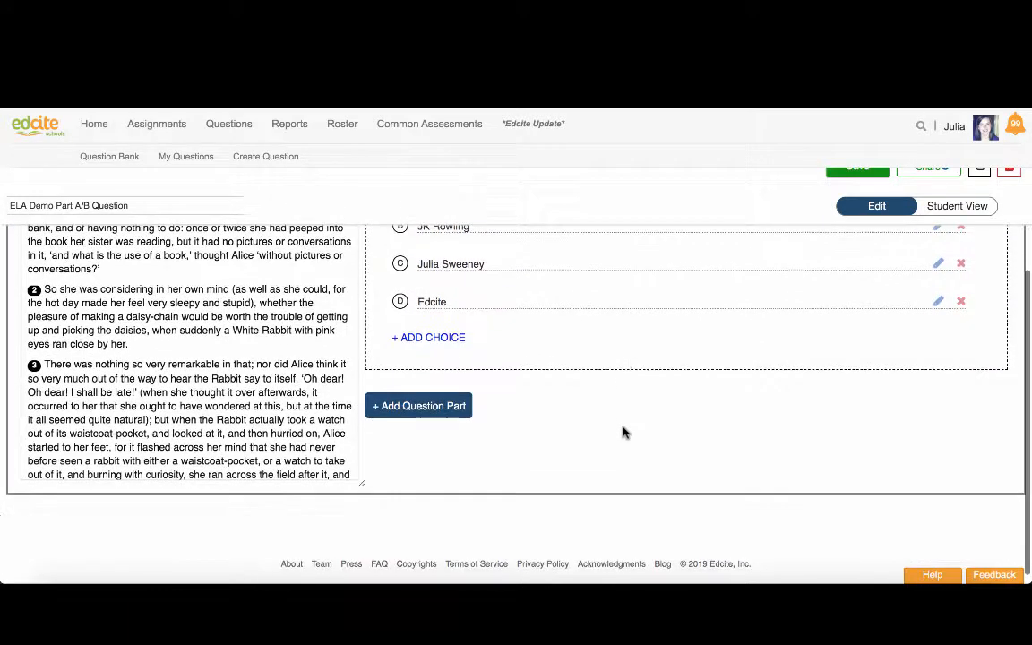
click(443, 410)
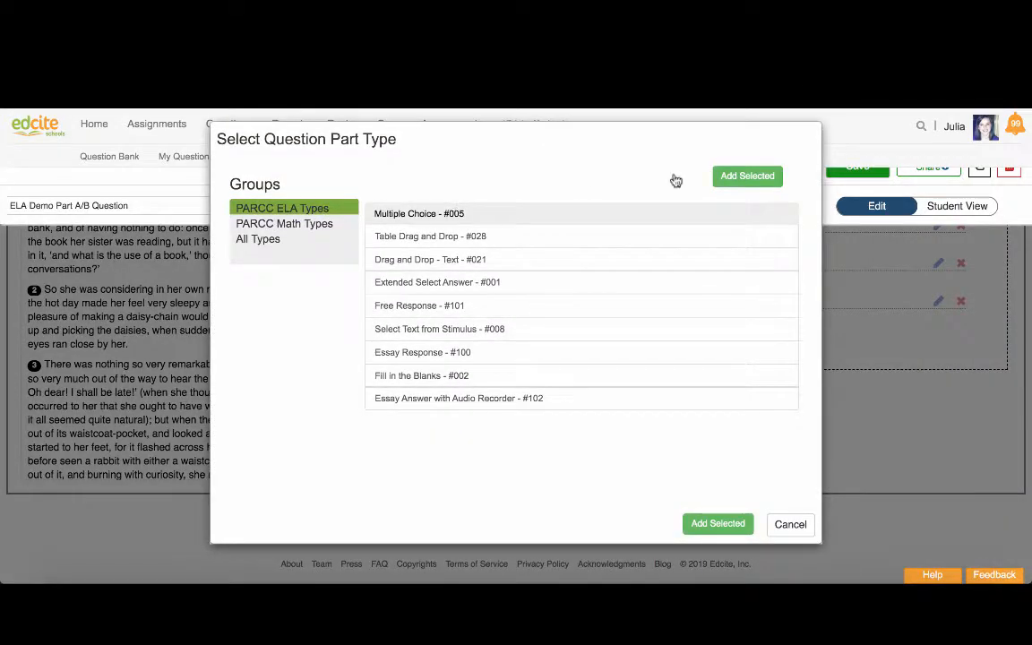
click(762, 175)
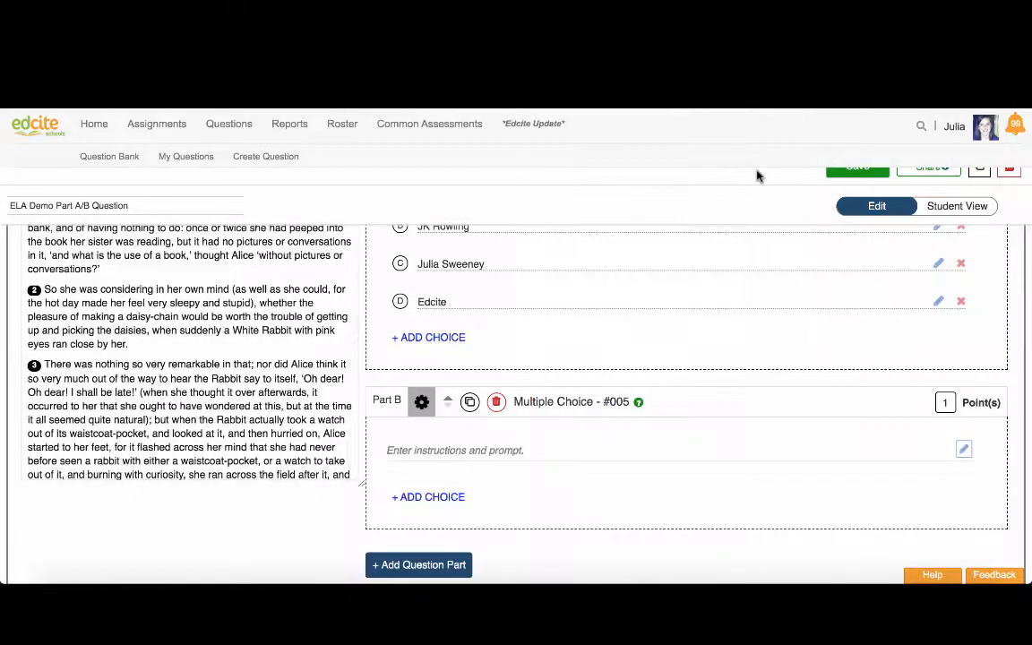
Step: Enter "Please select the two phrases that best support your answer." as the prompt of Part B
click(464, 446)
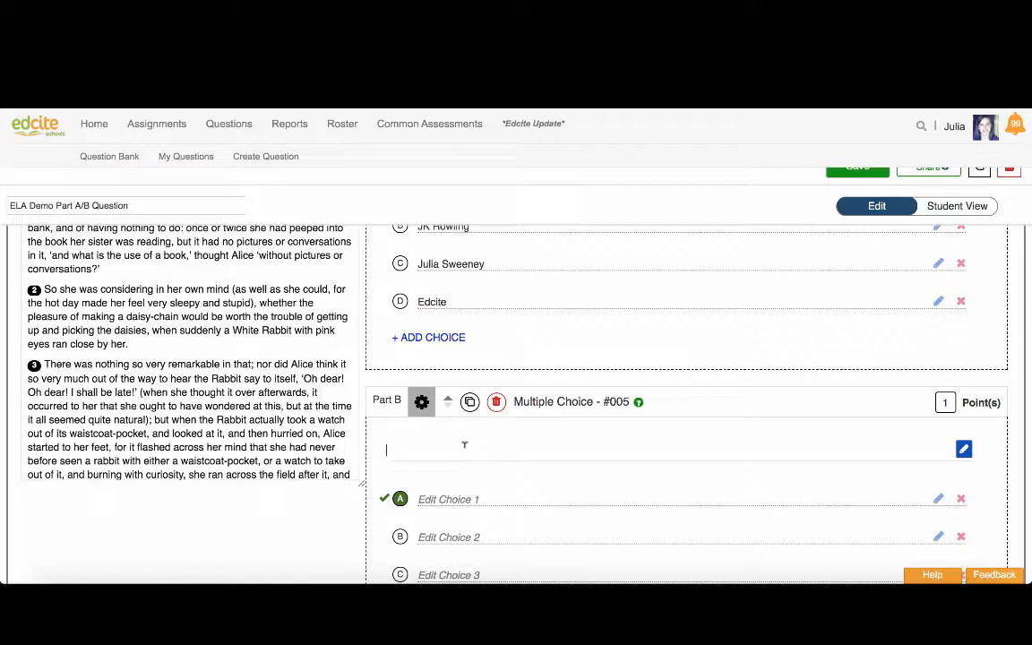
scroll(524, 445, up, 3)
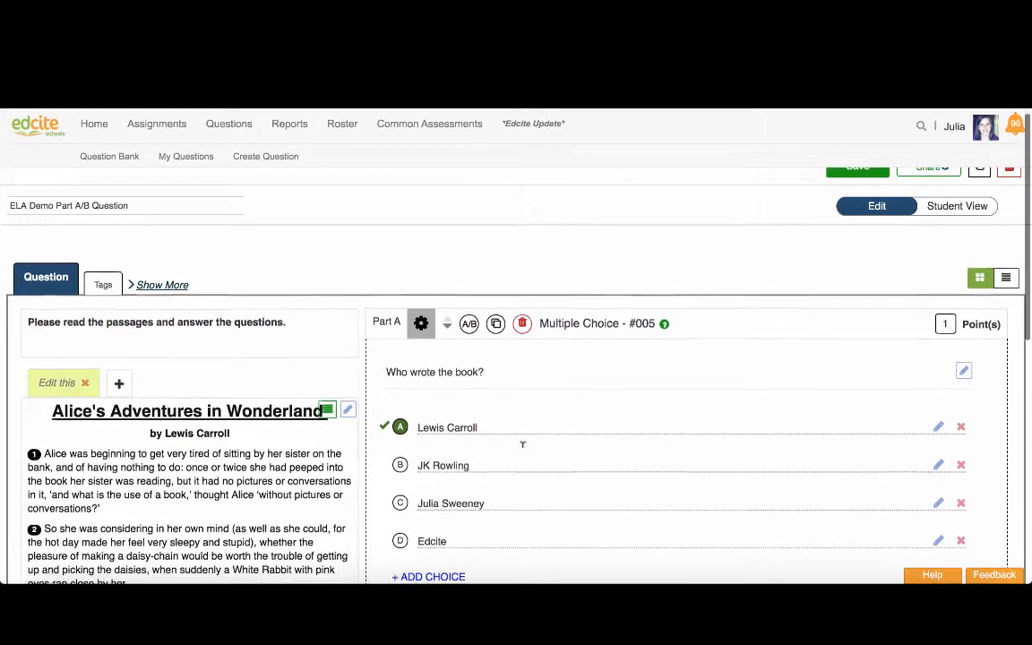
scroll(524, 445, down, 3)
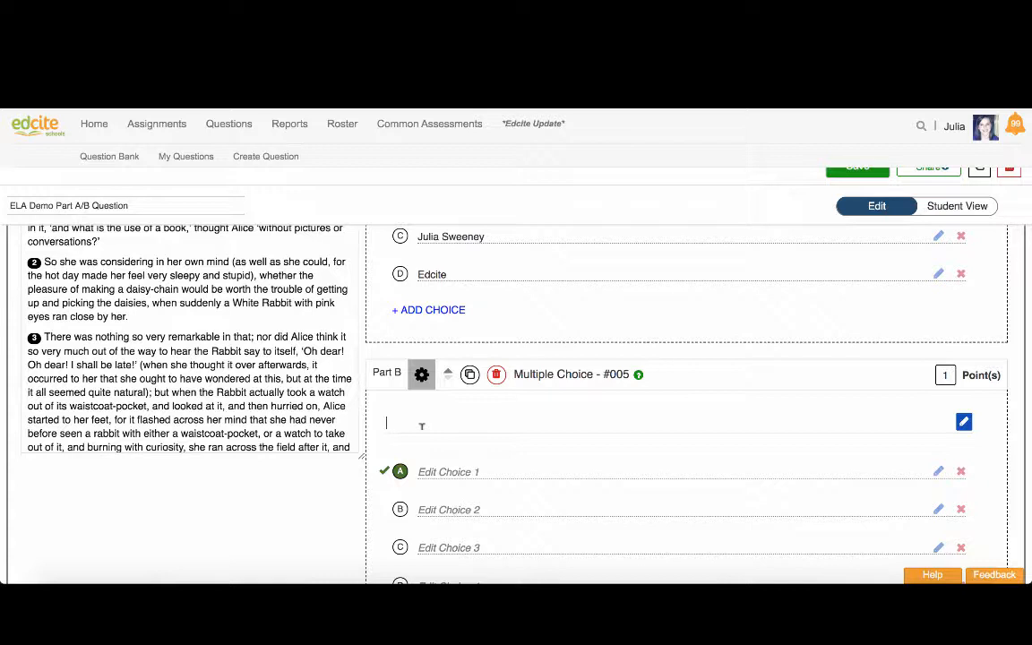
text(Please select the two phr)
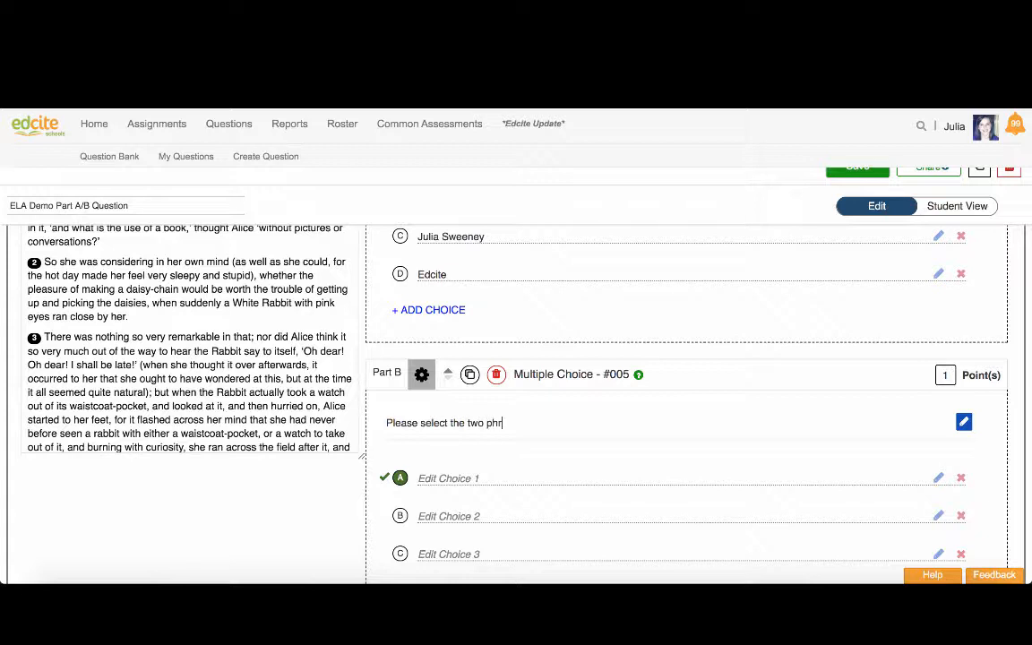
text(ases that best support your answer.)
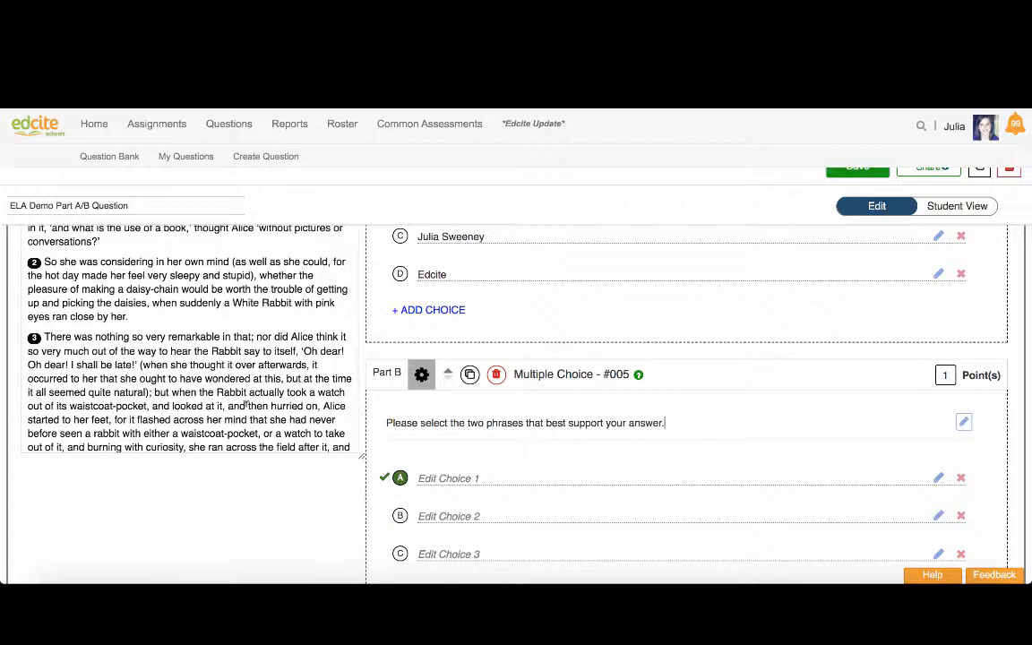
Step: Enter "Option 1" and "Option 2" as choices A and B of Part B
click(472, 477)
text(Option 1)
click(455, 520)
text(OPt)
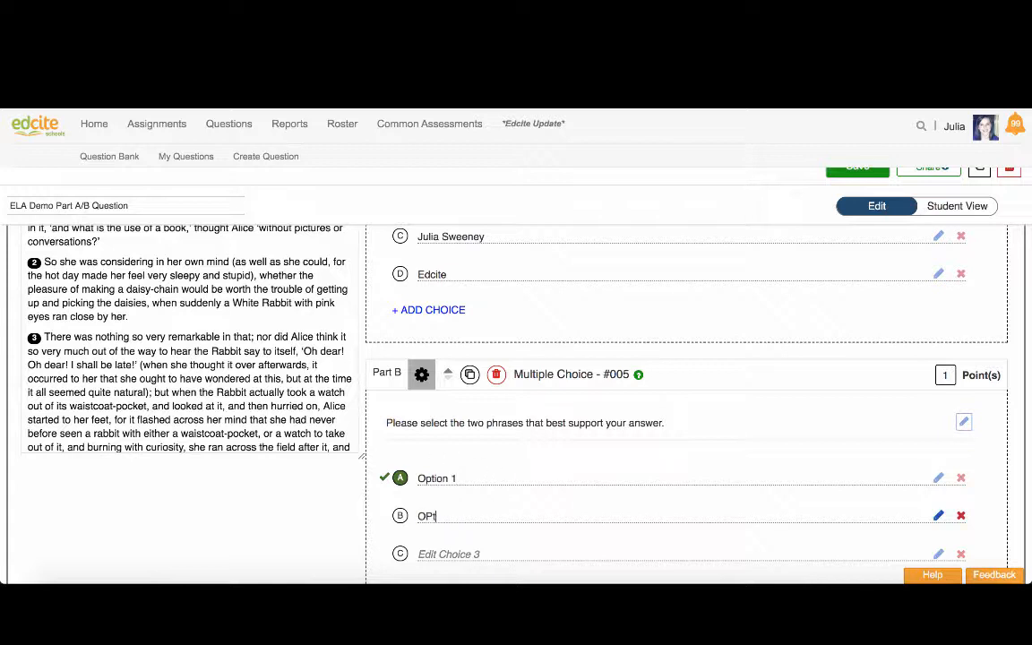
key(BackSpace)
key(BackSpace)
text(Option 2)
Step: Enter "Option 3" and "Option 4" as choices C and D of Part B
click(445, 553)
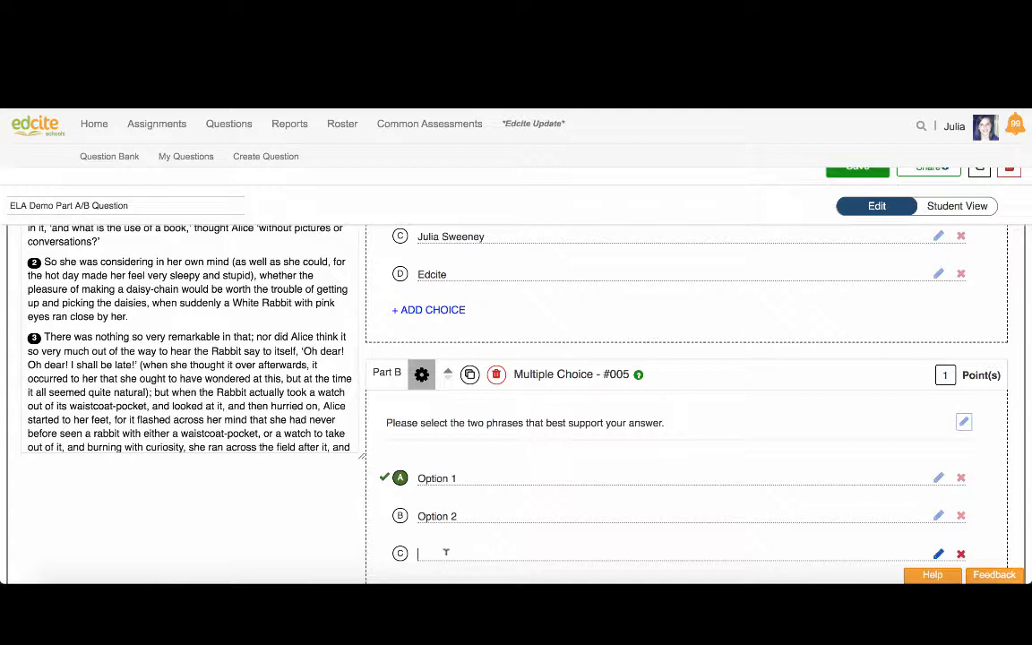
text(Option 3)
scroll(455, 529, down, 3)
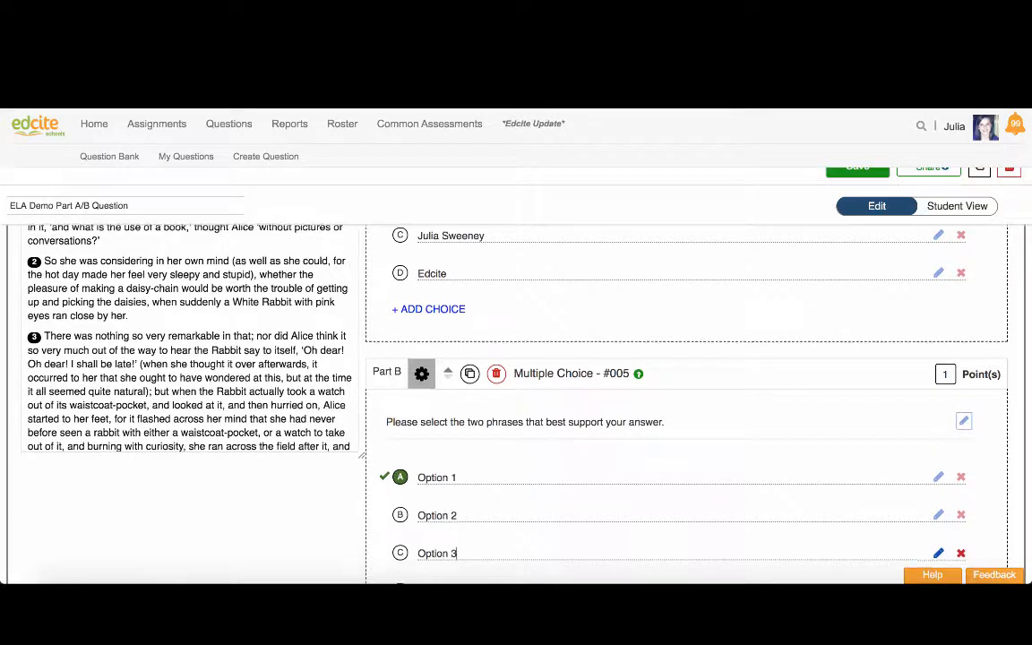
click(454, 447)
text(OP)
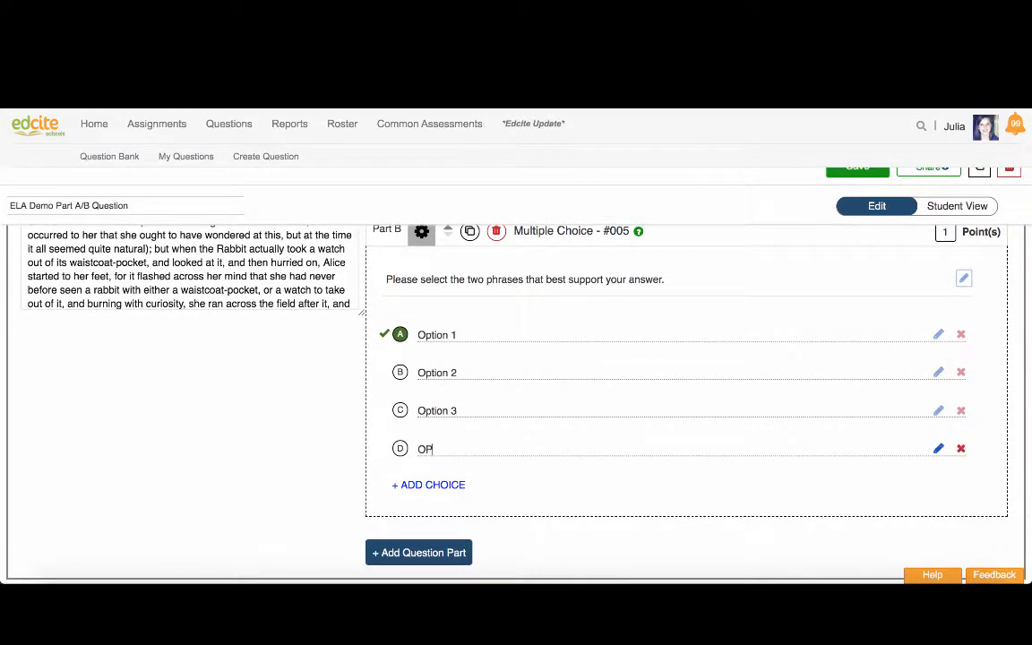
text(tion 4)
Step: Enable Multi-select for Part B and mark choice C as an additional correct answer alongside choice A
scroll(472, 350, up, 2)
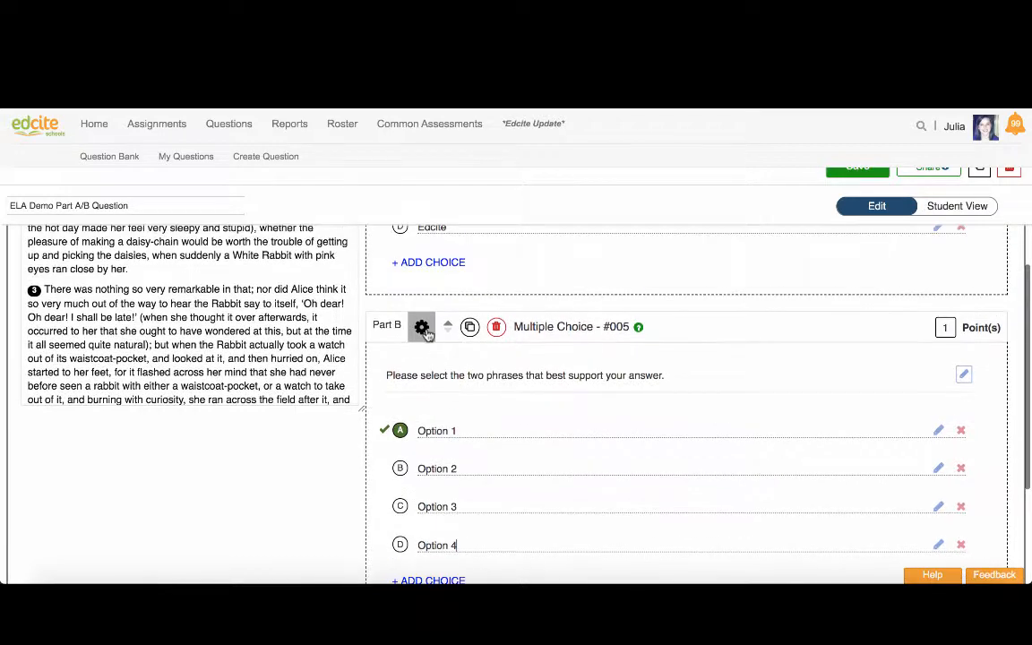
click(422, 328)
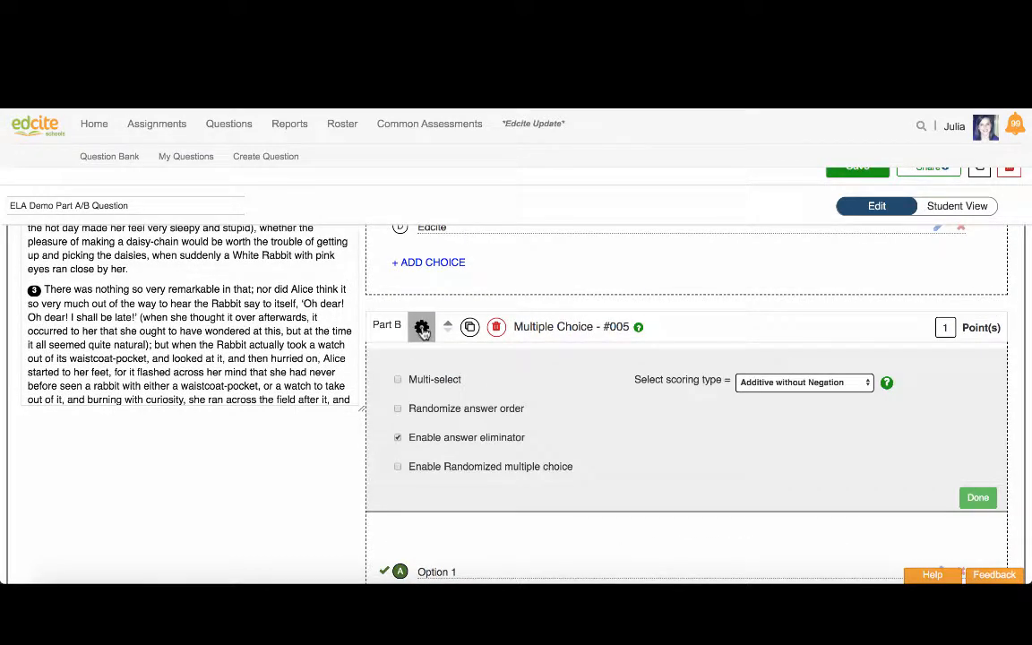
click(398, 379)
scroll(491, 439, down, 1)
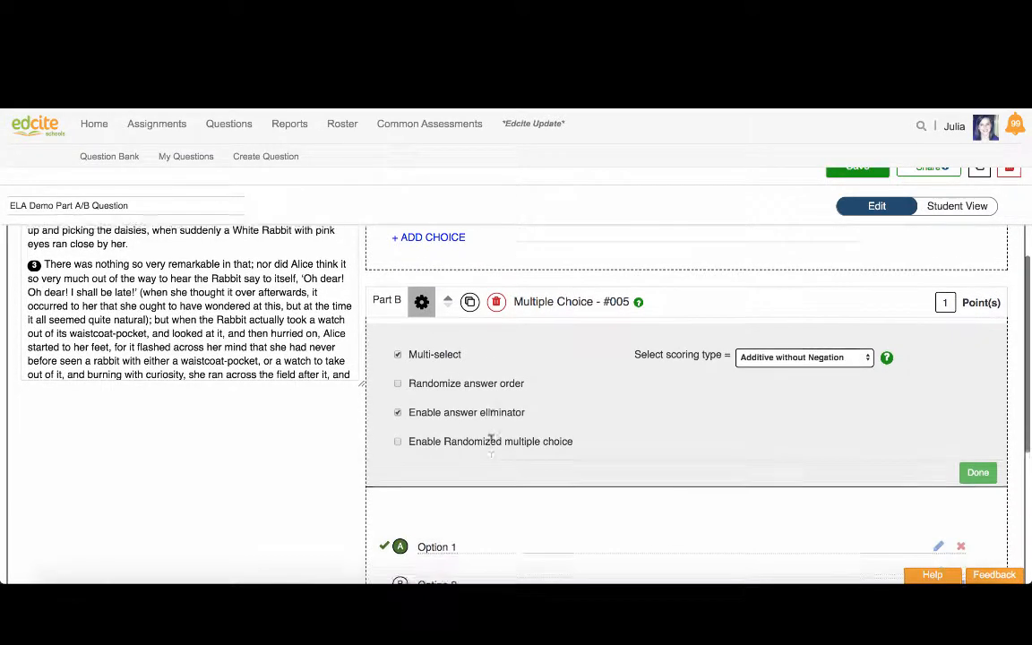
scroll(491, 439, down, 4)
click(400, 430)
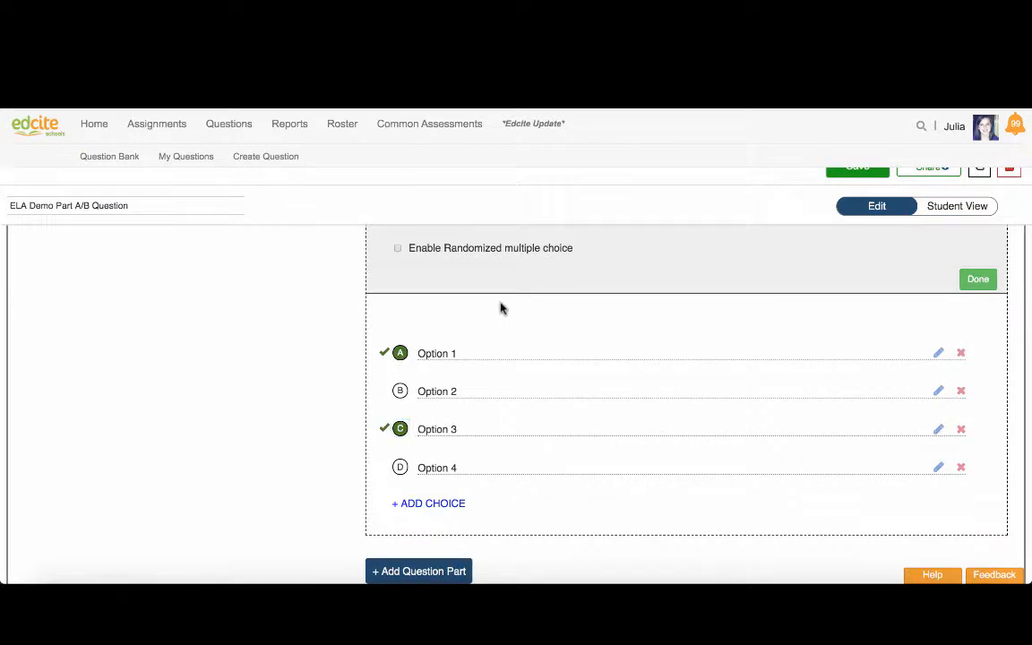
Step: Turn on Randomize answer order for Part B and close the part's settings
scroll(484, 316, up, 4)
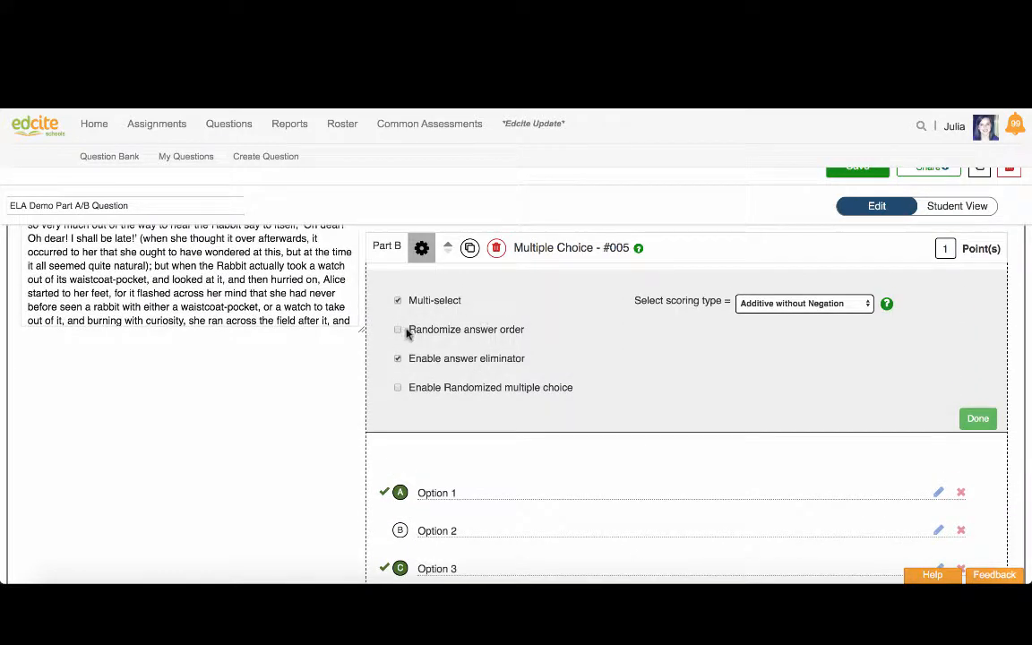
scroll(478, 507, down, 1)
scroll(476, 507, down, 2)
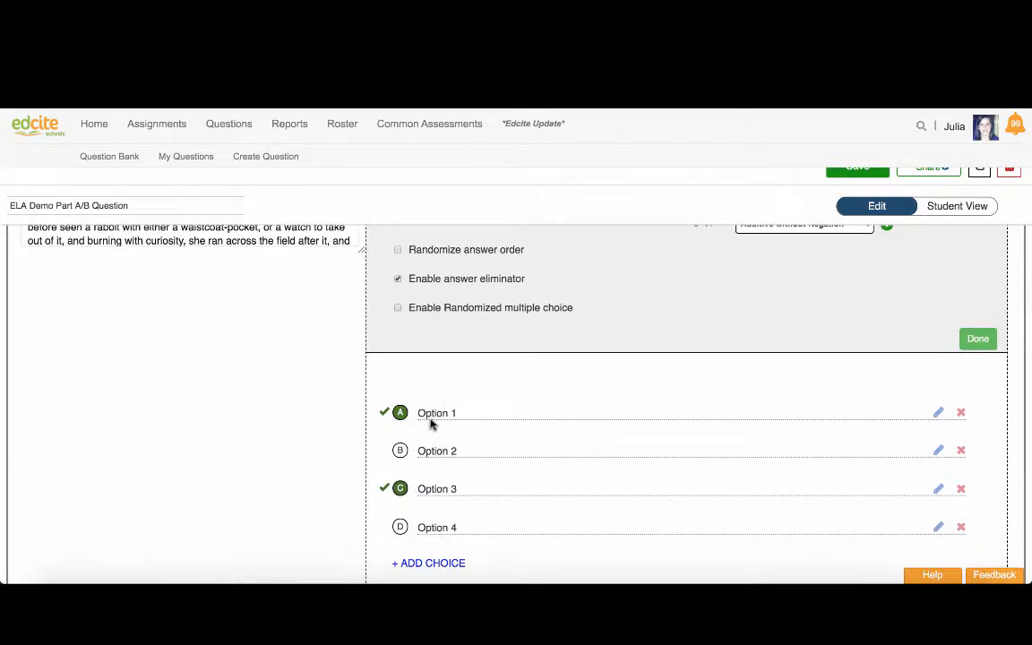
scroll(457, 407, up, 3)
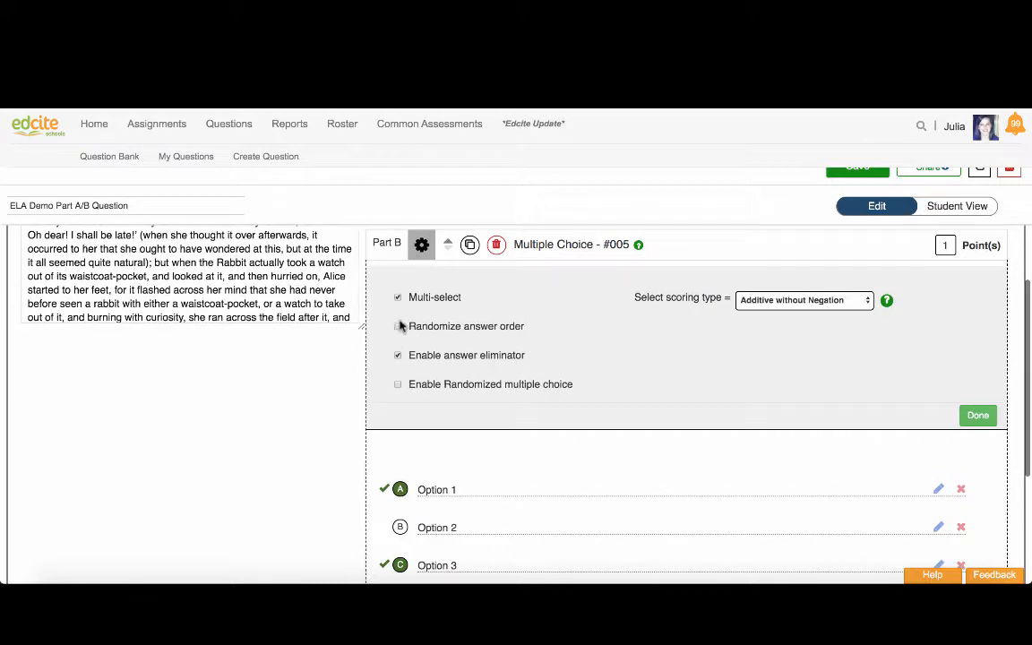
click(398, 323)
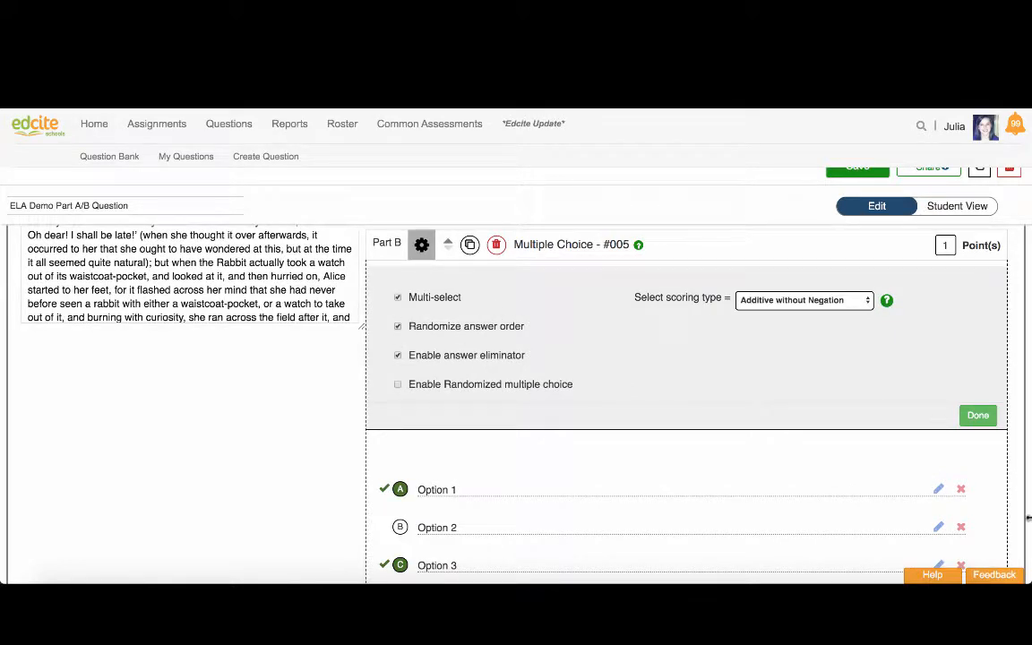
click(977, 415)
Step: Check the multiple choice settings of Part A and close them unchanged
scroll(977, 420, up, 10)
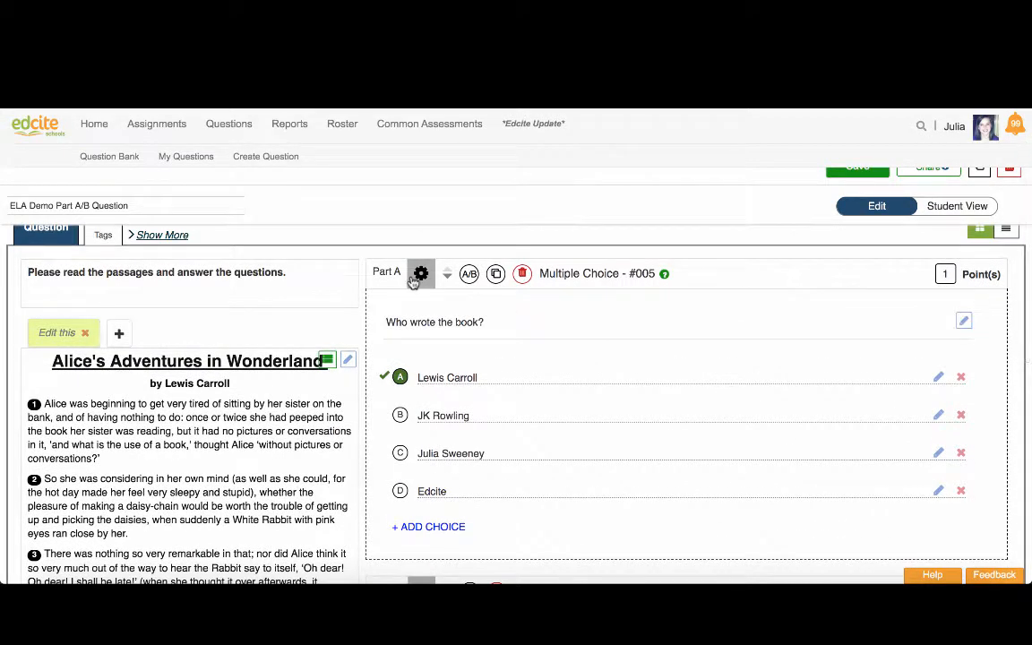
click(422, 273)
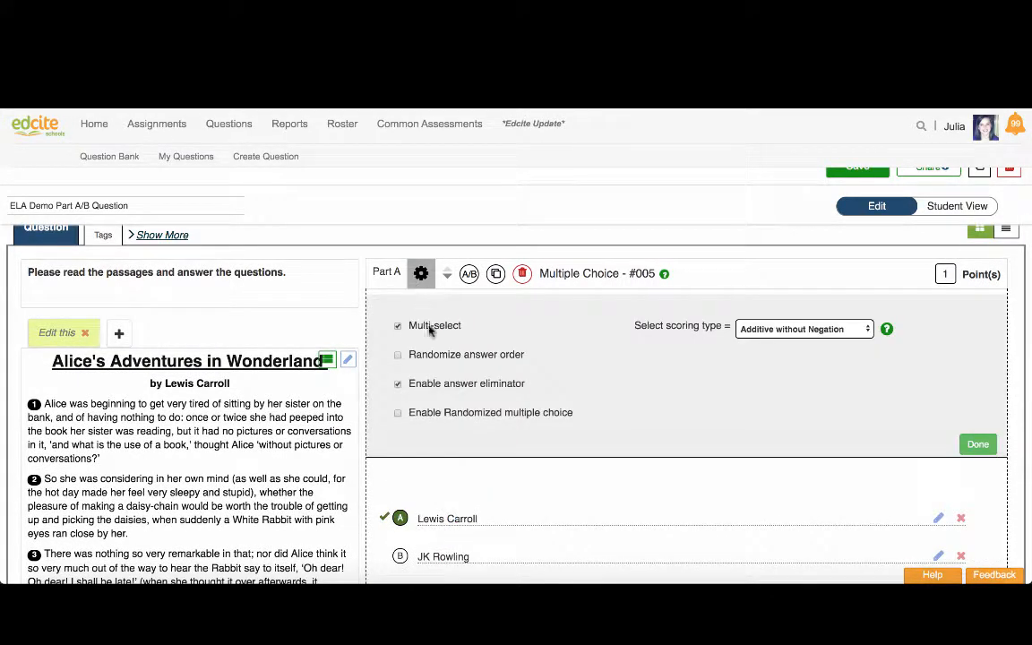
click(978, 444)
Step: Enable Part A/B scoring on Part A so that Part B scores 0 if Part A is 0
scroll(783, 452, down, 3)
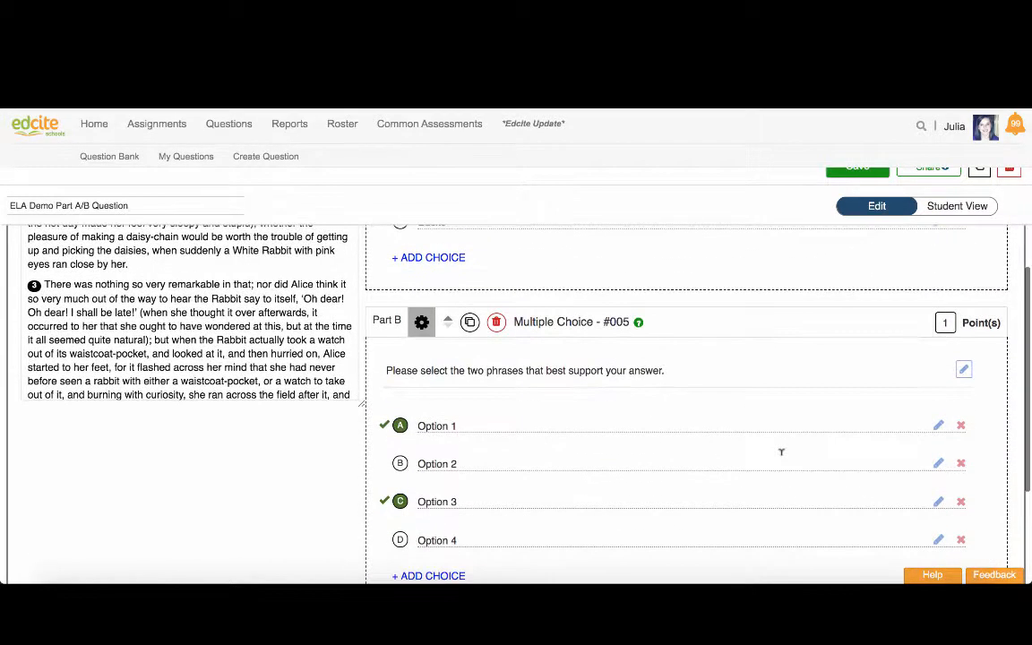
scroll(782, 452, up, 5)
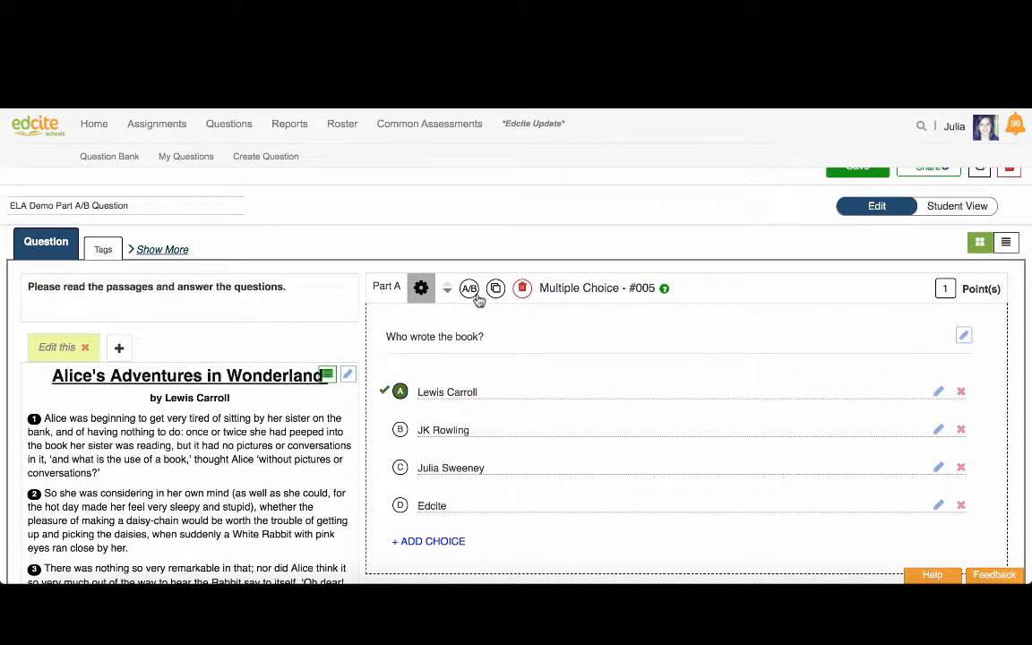
scroll(523, 413, down, 2)
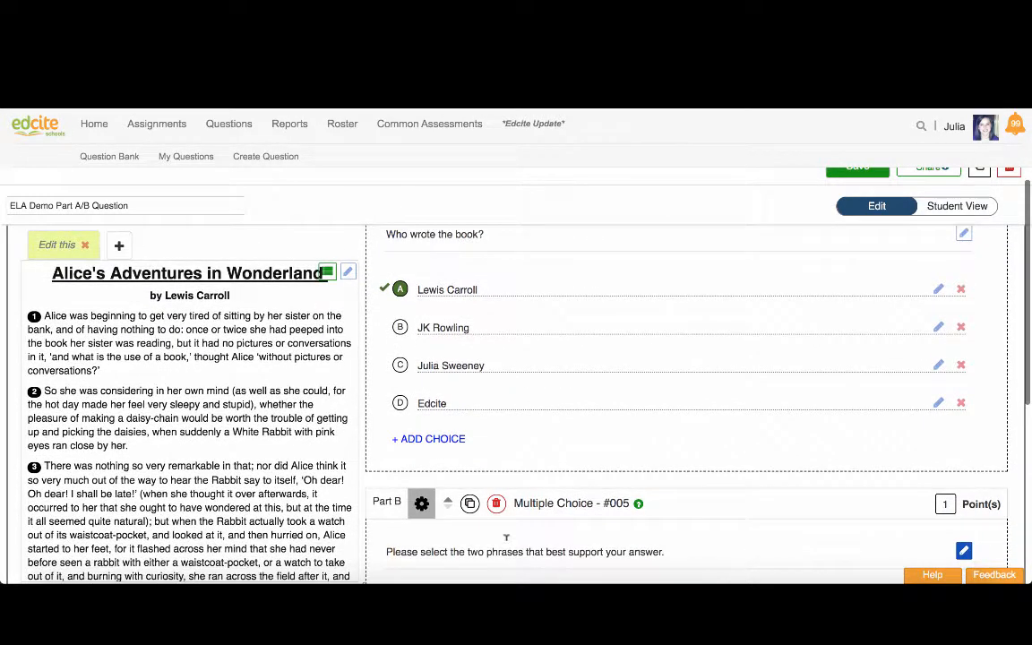
scroll(562, 456, up, 4)
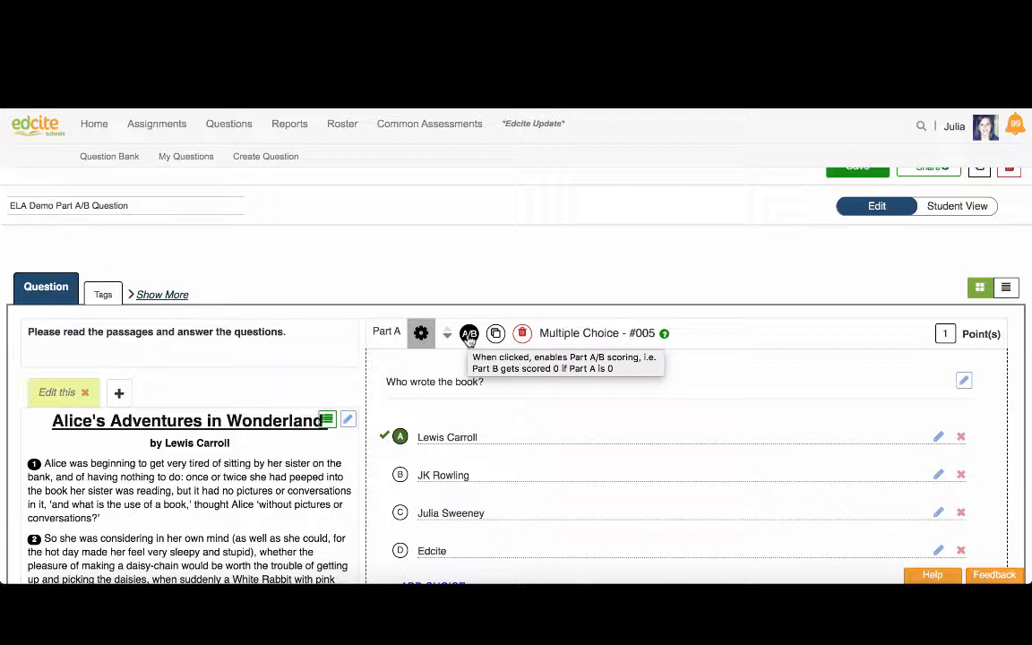
click(469, 334)
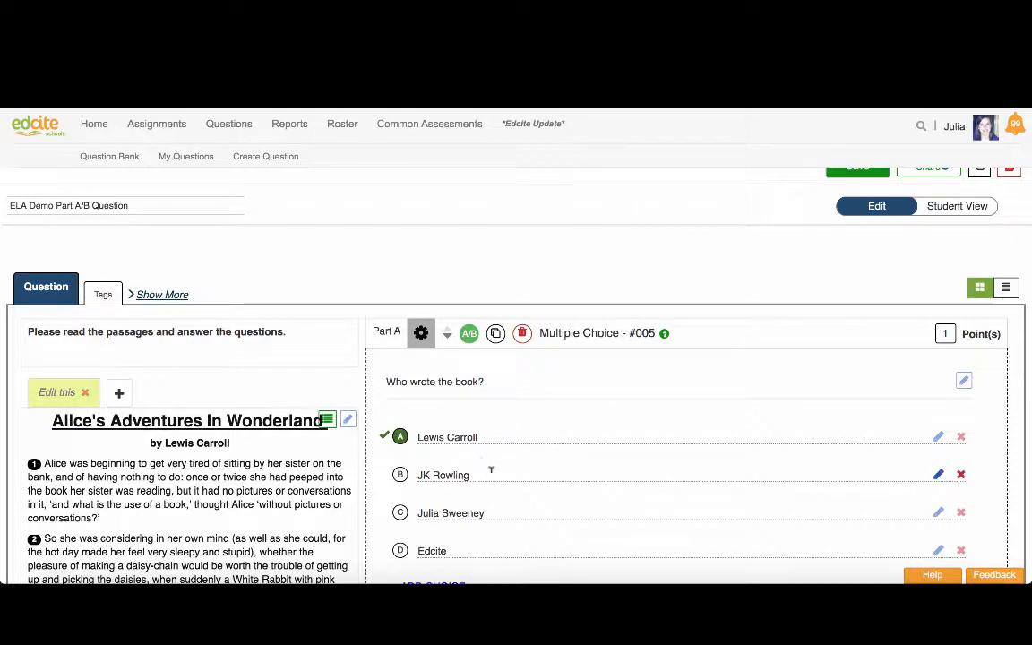
Step: Review the prompts, choices and marked correct answers of Parts A and B
scroll(517, 477, down, 5)
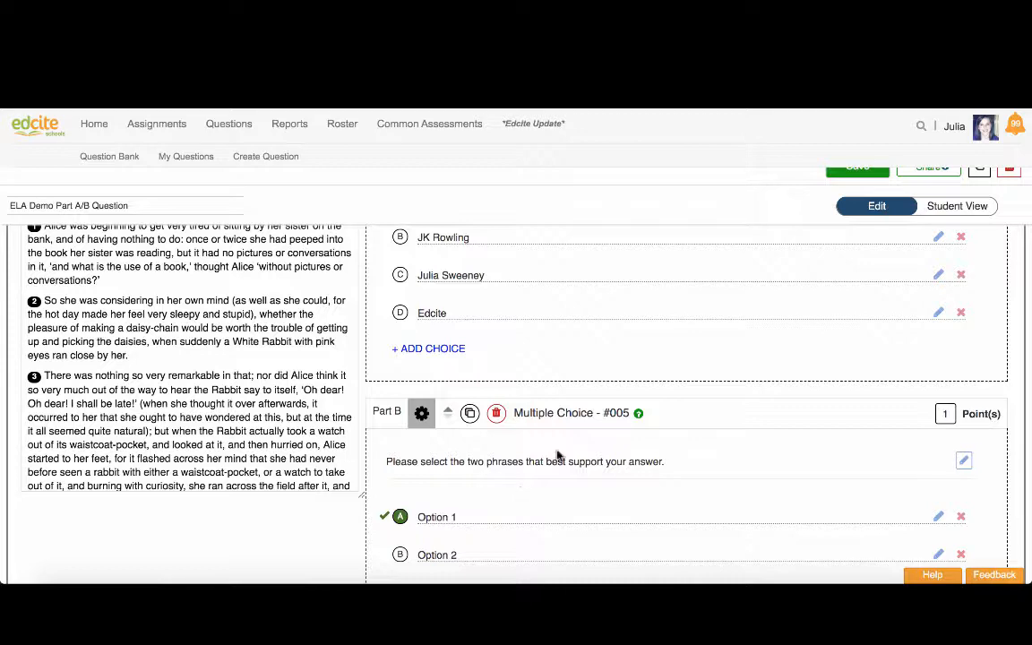
scroll(556, 458, up, 5)
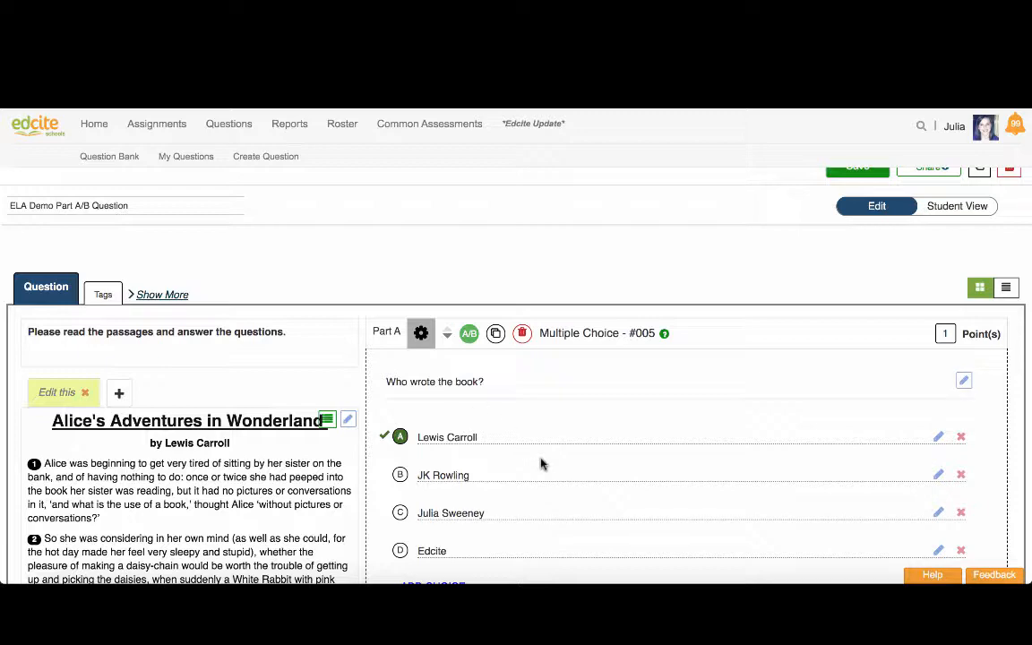
scroll(541, 464, down, 2)
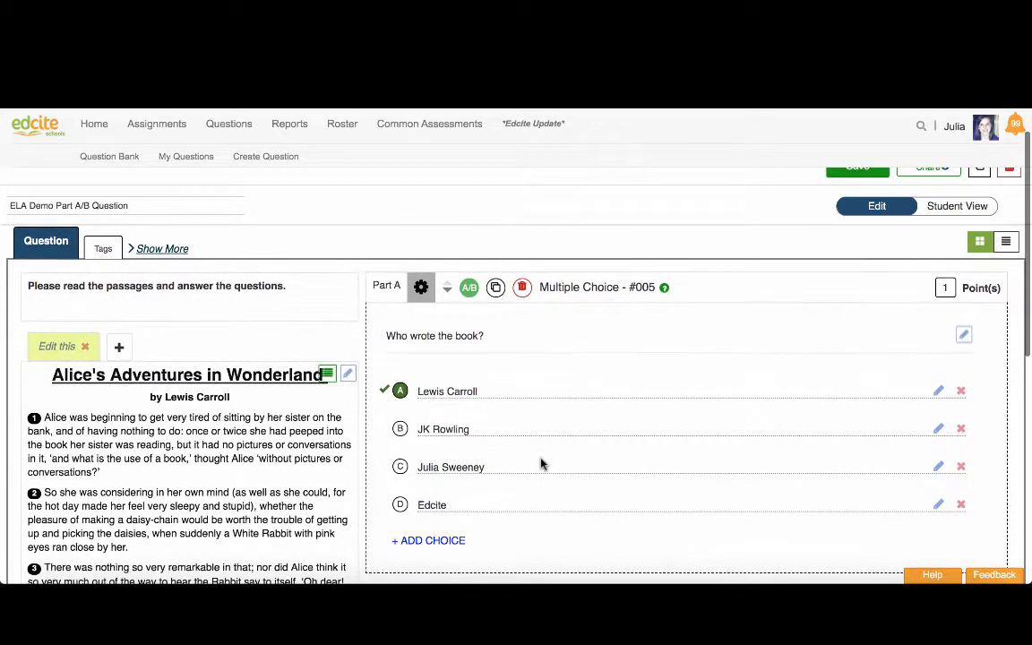
scroll(541, 464, down, 1)
scroll(541, 465, down, 1)
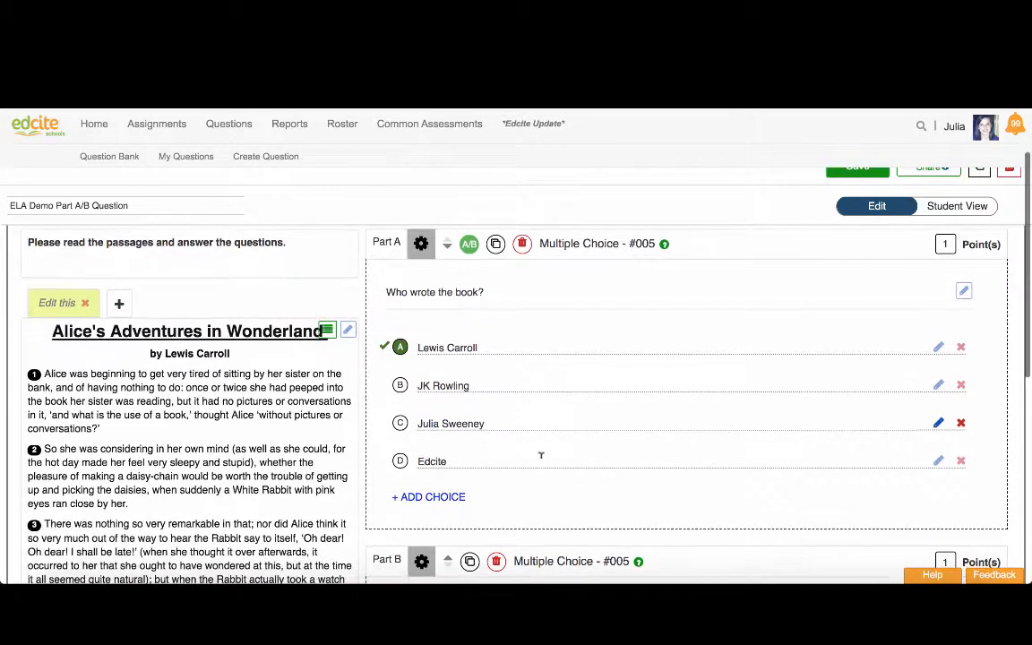
scroll(541, 457, down, 5)
scroll(541, 456, down, 1)
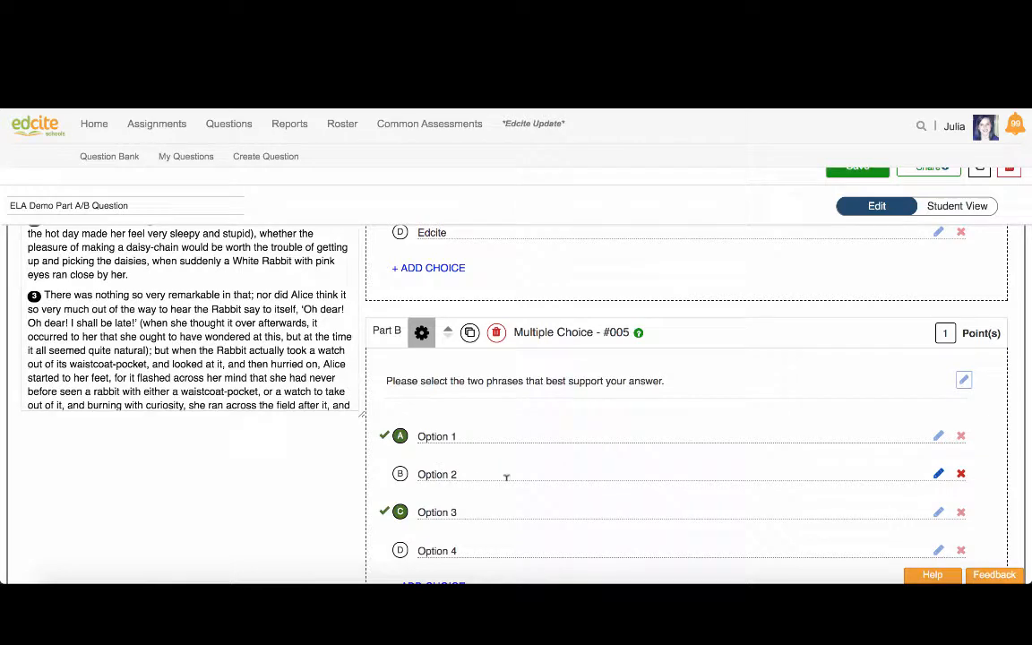
scroll(506, 477, up, 10)
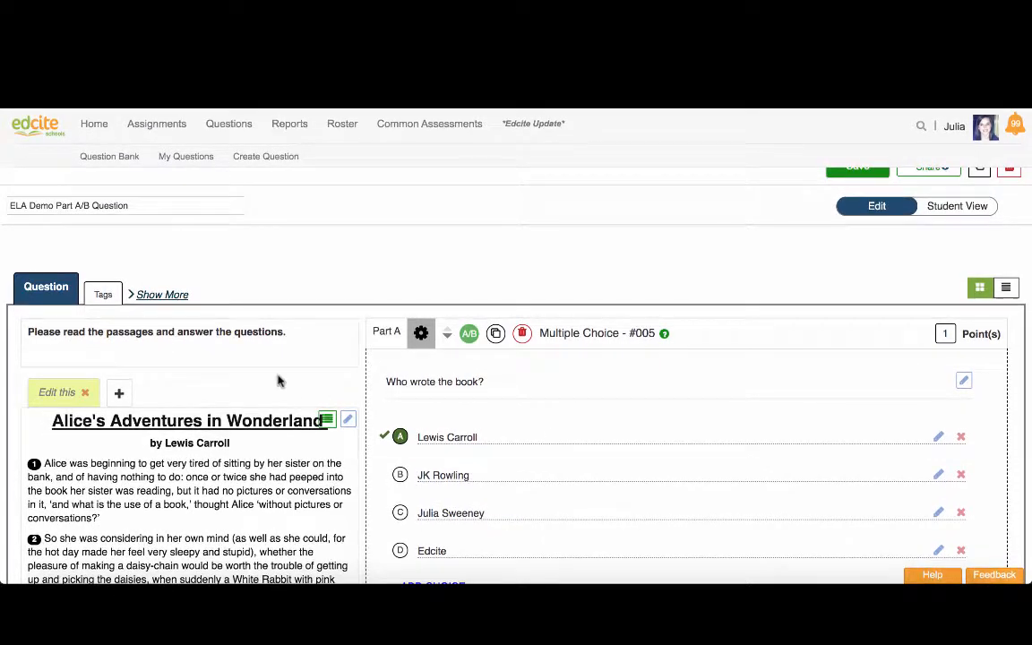
Step: Open the question's tag log and switch the tagging target to Part A and on to Part B
click(104, 297)
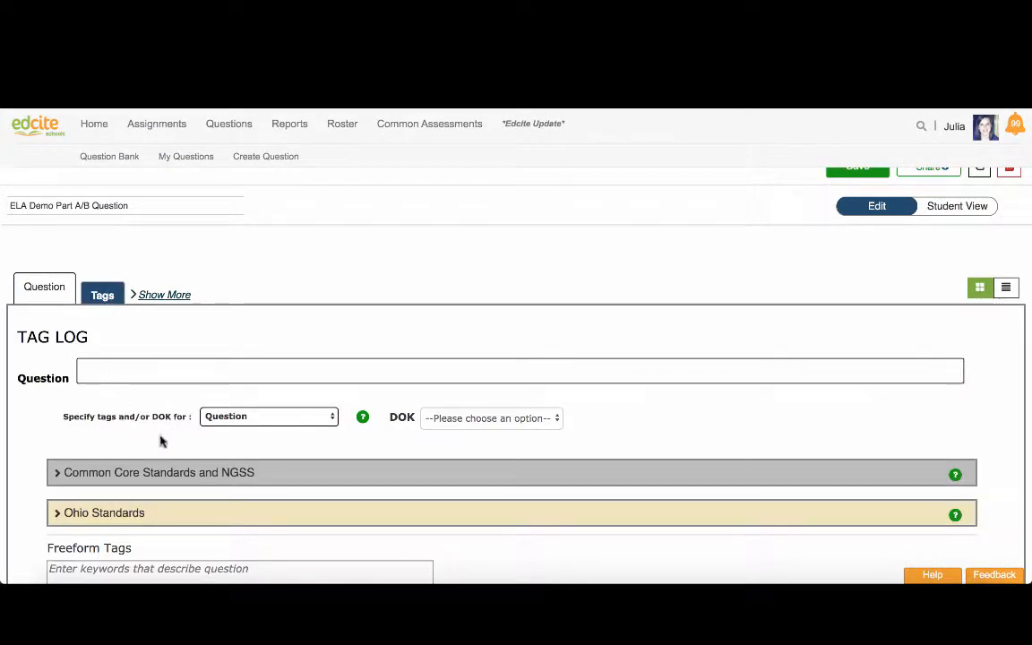
click(271, 420)
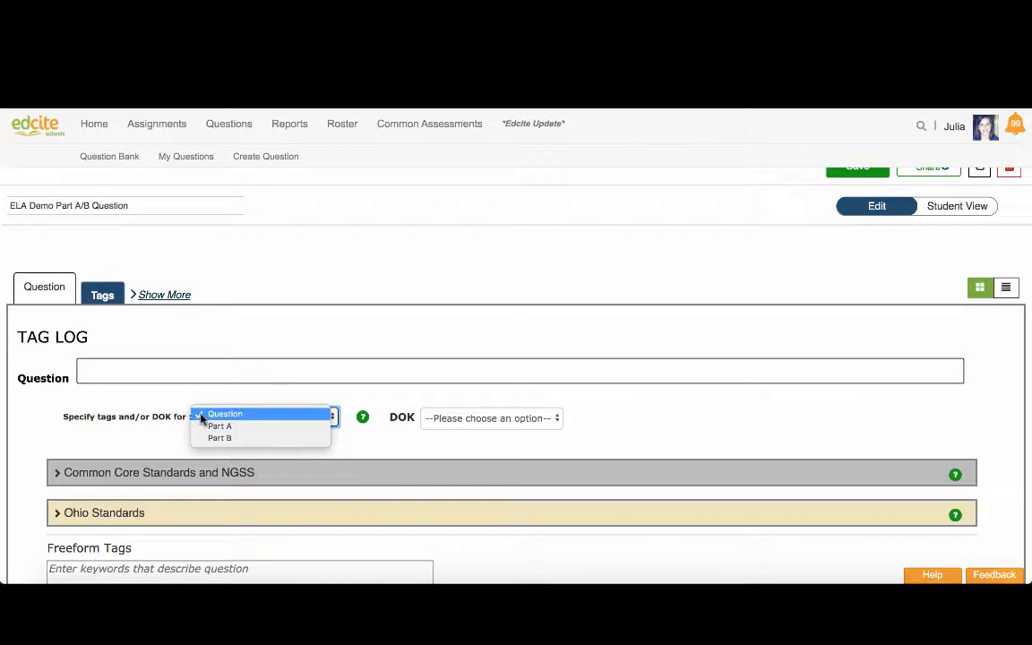
click(247, 427)
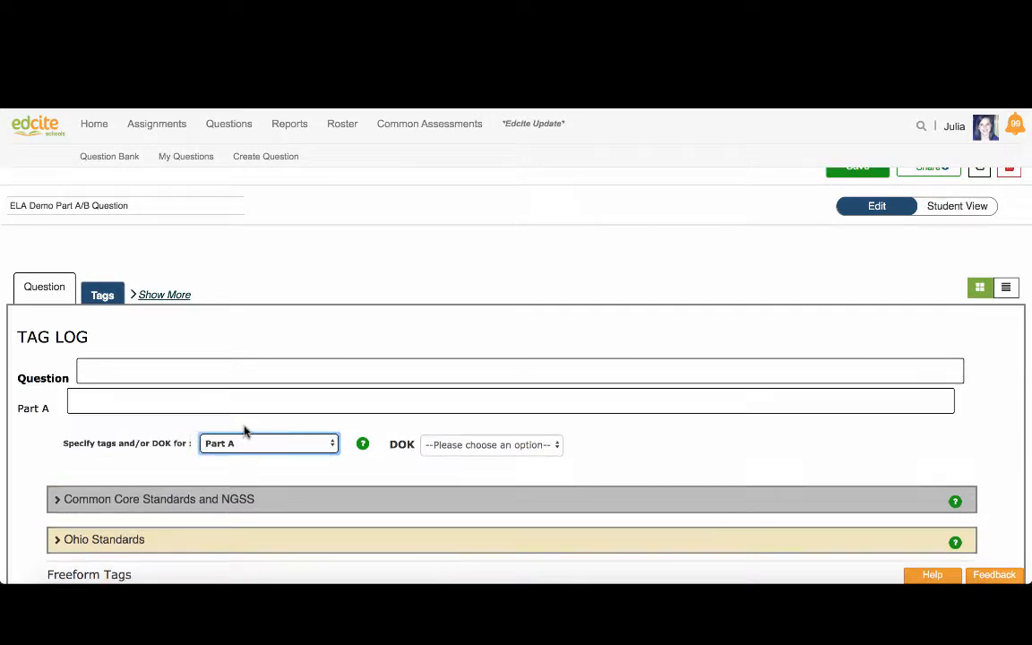
click(239, 447)
click(243, 457)
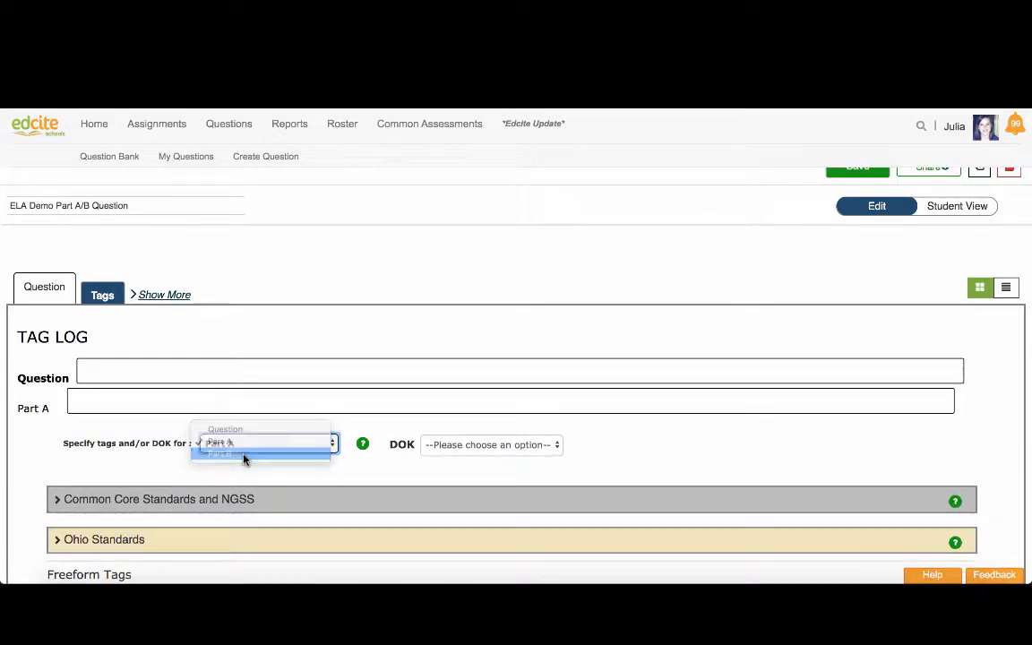
Step: Set the tagging target to Part A and search the Ohio ELA standards for RI.6.4
scroll(166, 448, down, 2)
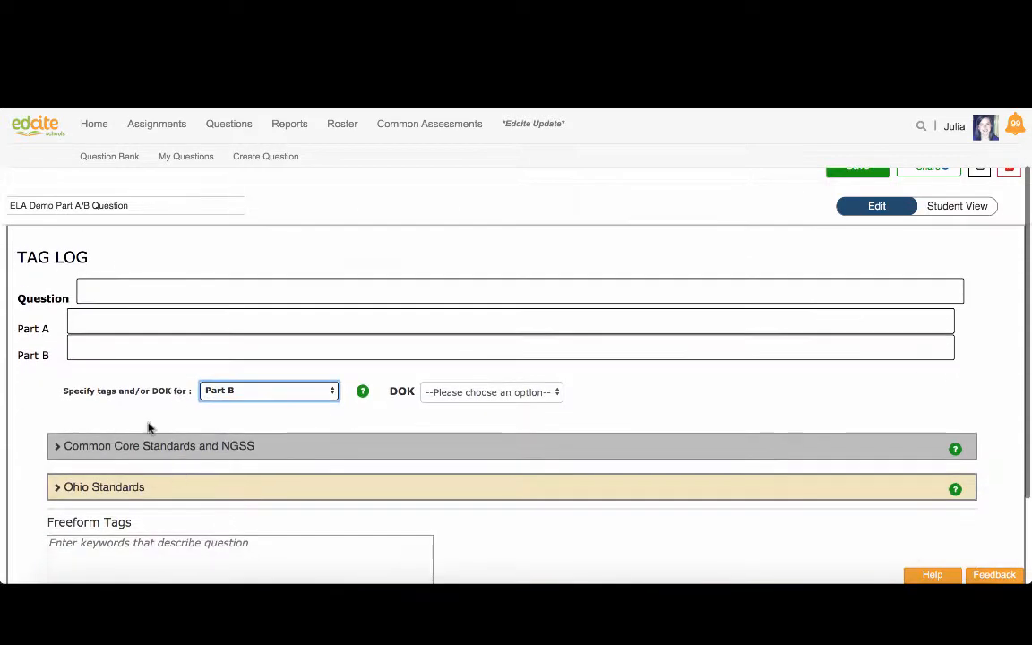
click(220, 386)
click(235, 377)
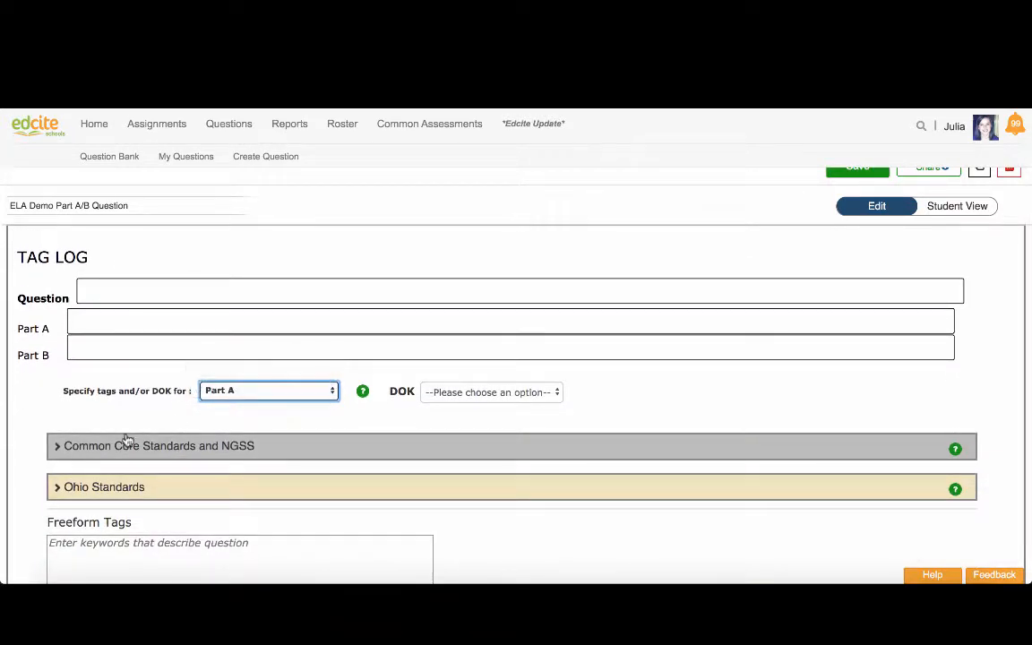
click(59, 489)
scroll(201, 498, down, 3)
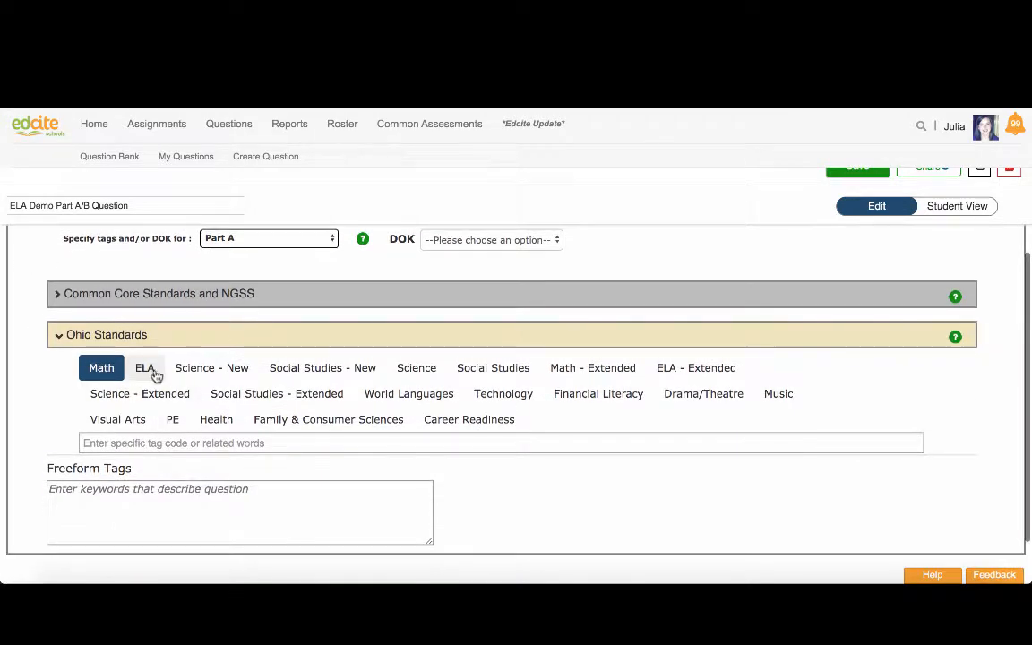
click(146, 371)
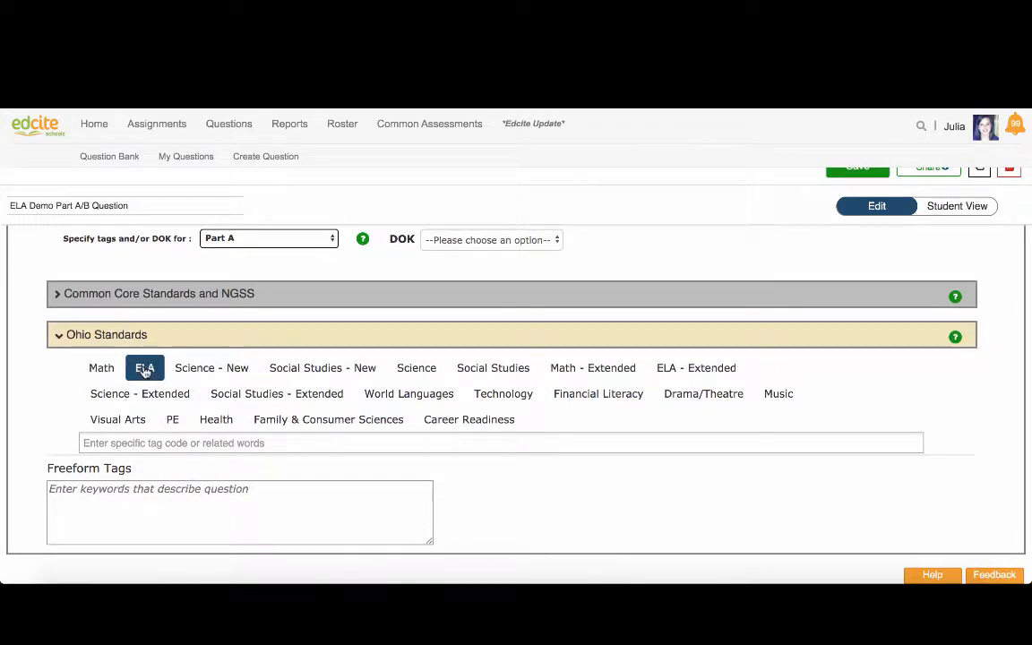
click(111, 443)
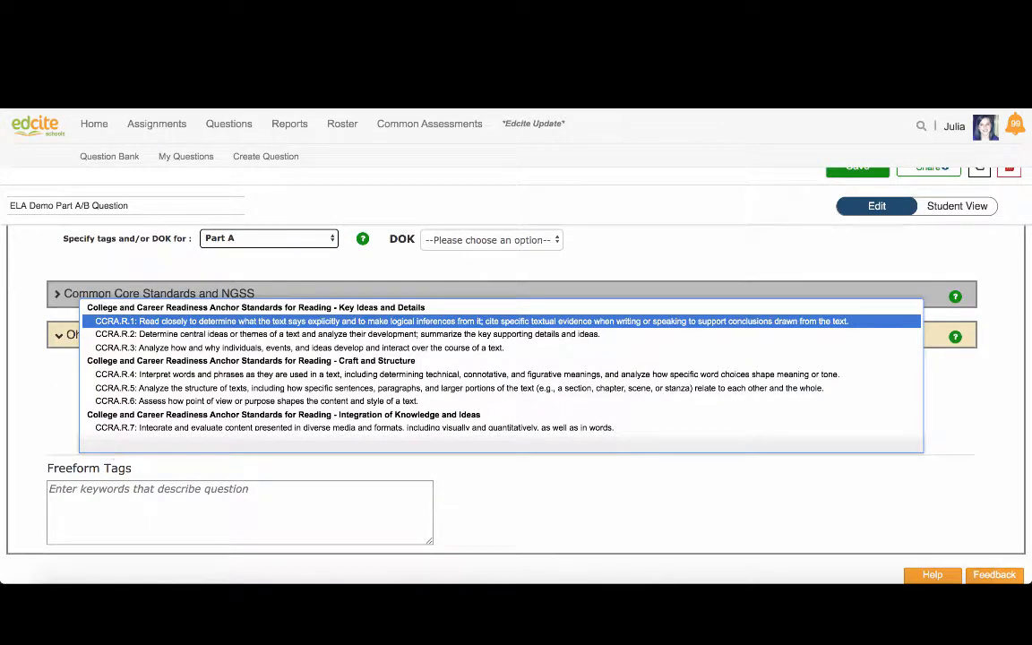
text(RI)
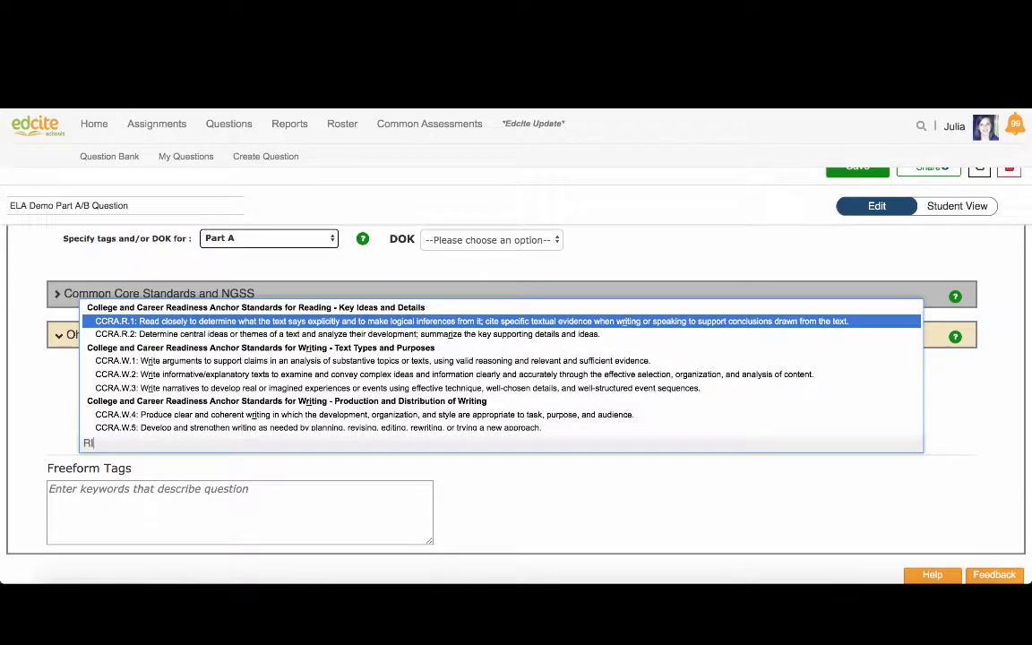
text(.)
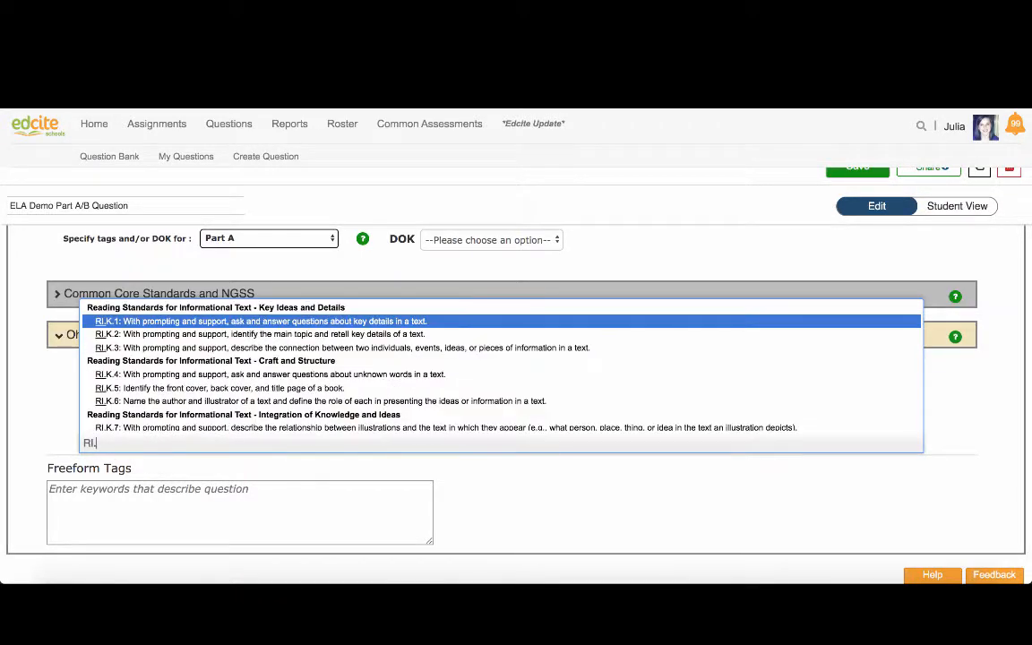
text(6.4)
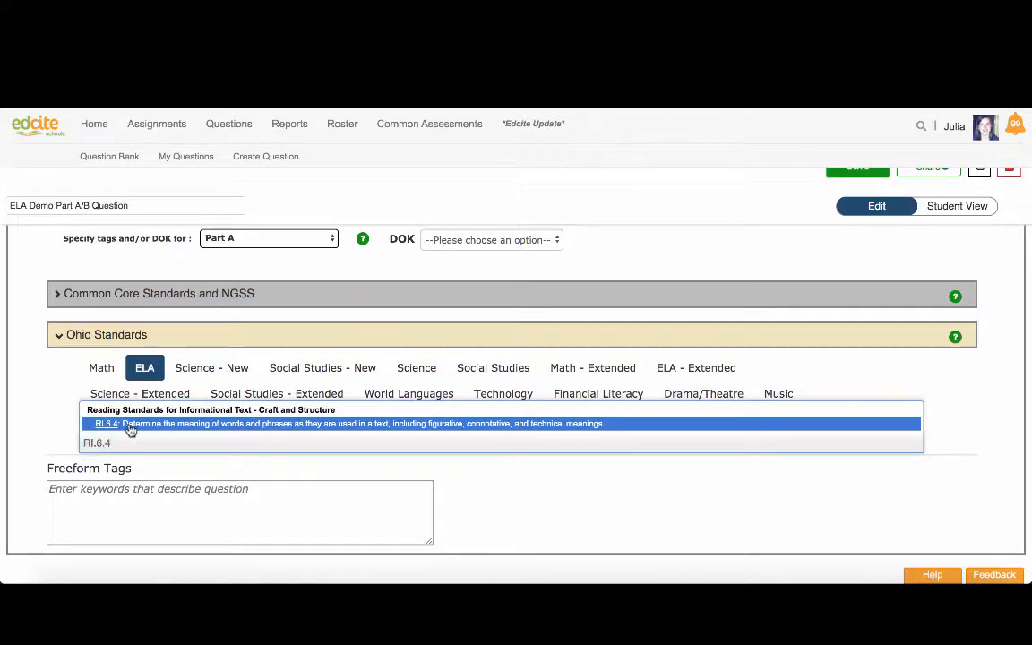
Step: Change the standards search to RL.6.4 and tag Part A with that Ohio ELA standard
key(BackSpace)
key(BackSpace)
key(BackSpace)
key(BackSpace)
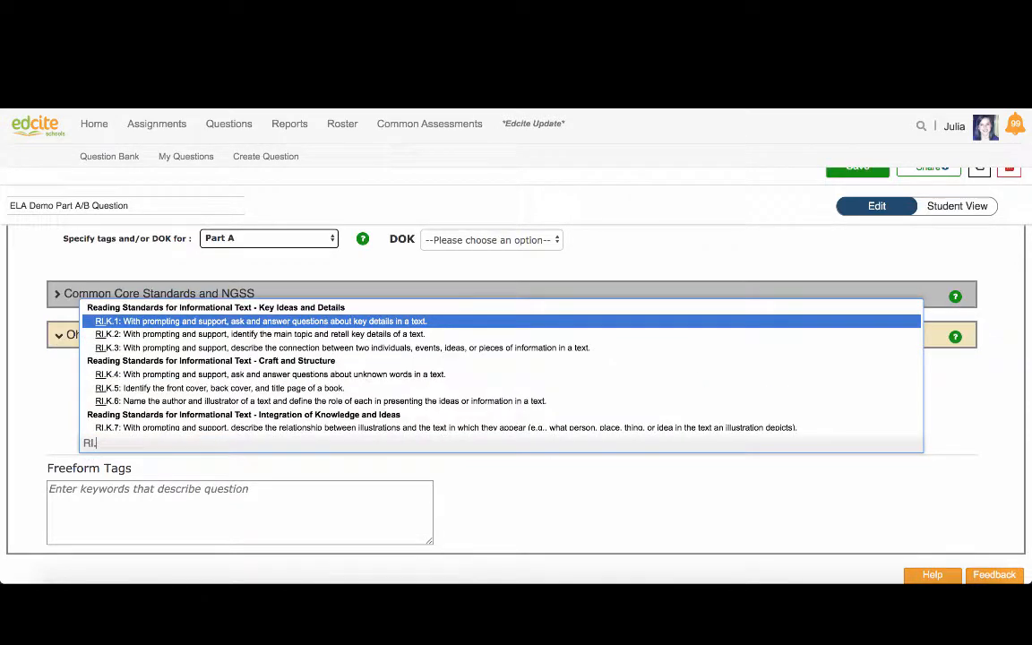
key(BackSpace)
text(L)
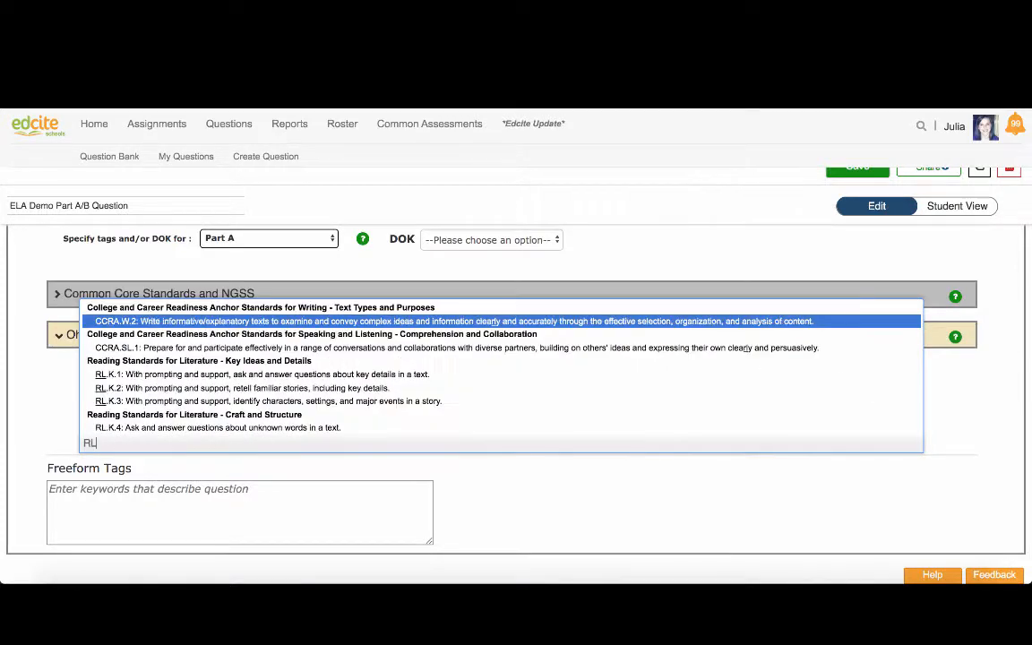
text(.6.4)
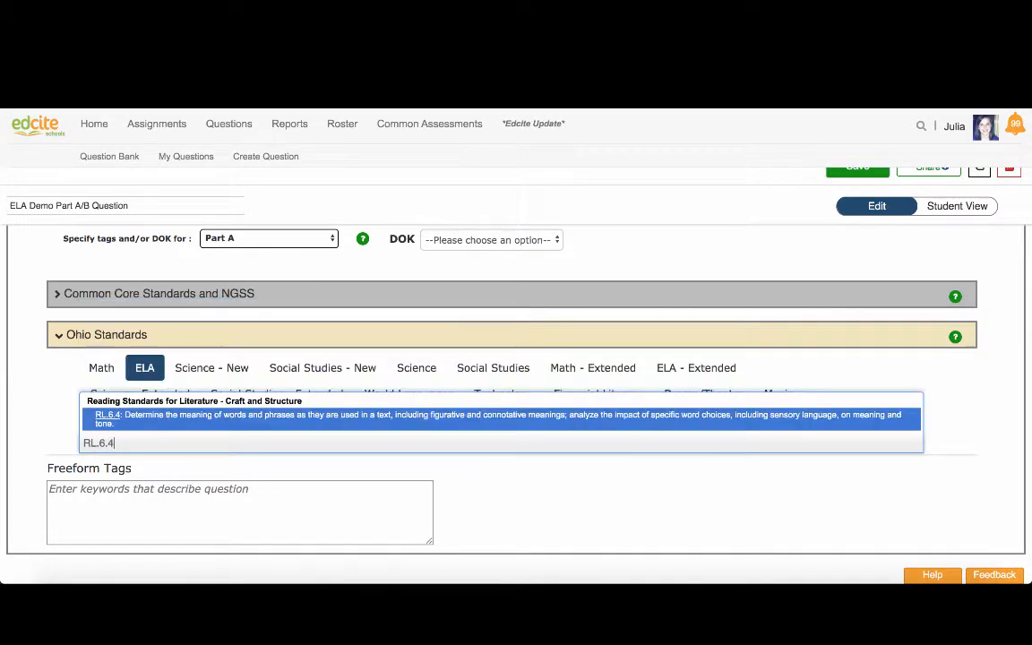
click(139, 420)
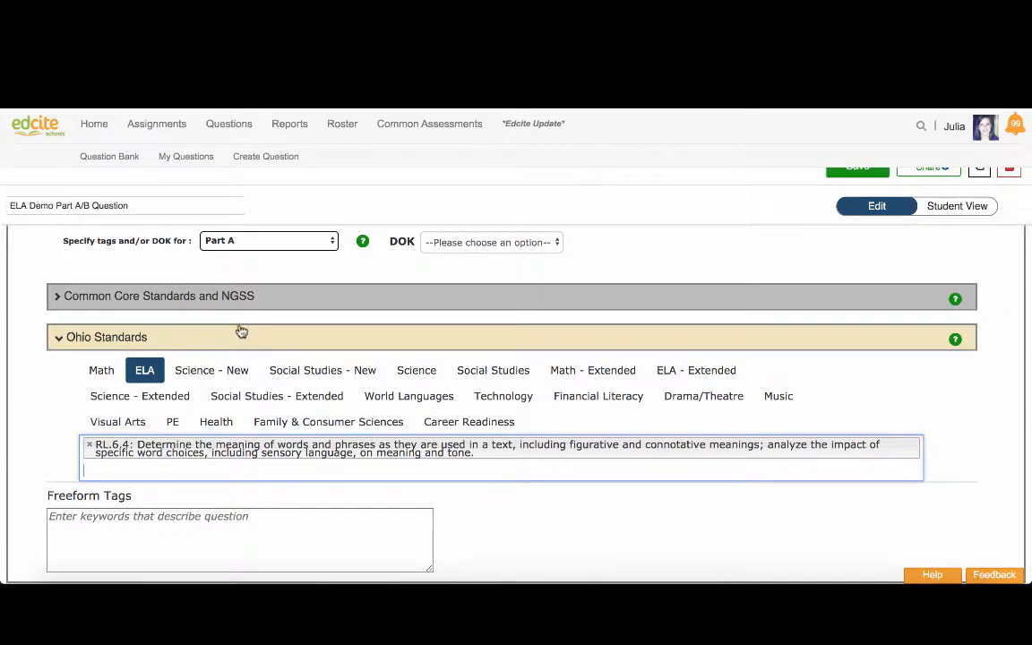
scroll(297, 286, up, 3)
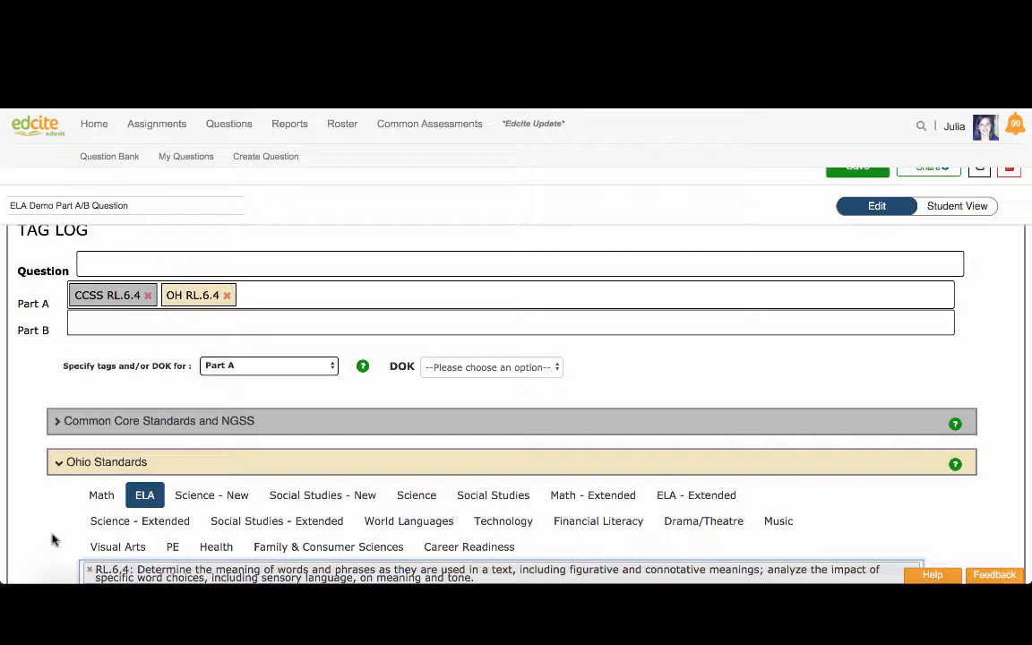
scroll(52, 537, down, 2)
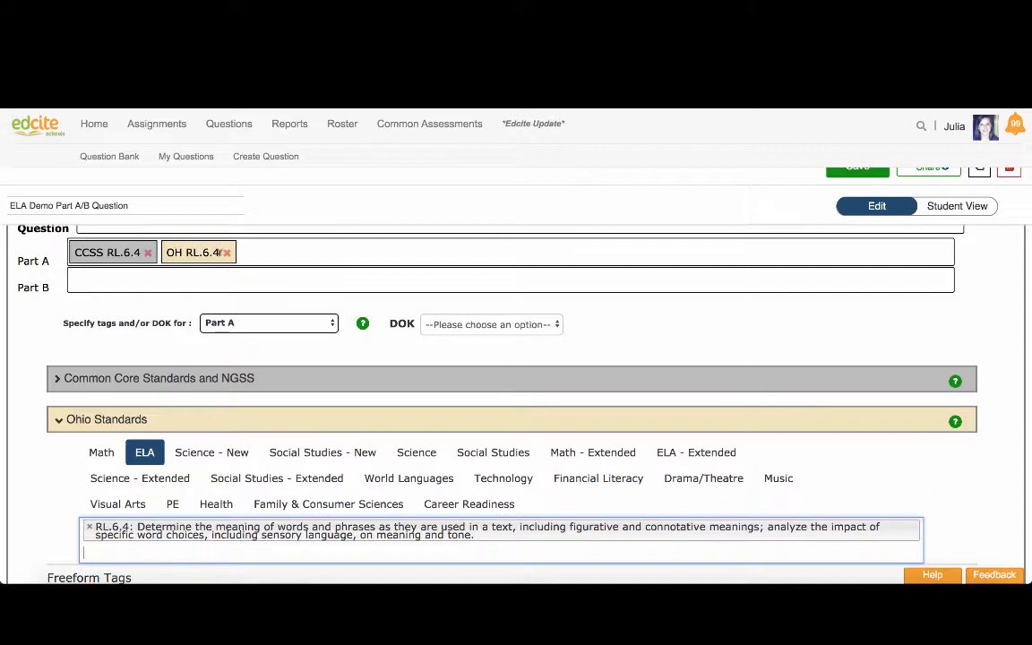
Step: Switch the tagging target to Part B and tag it with the Ohio ELA standard RL.6.1
click(260, 323)
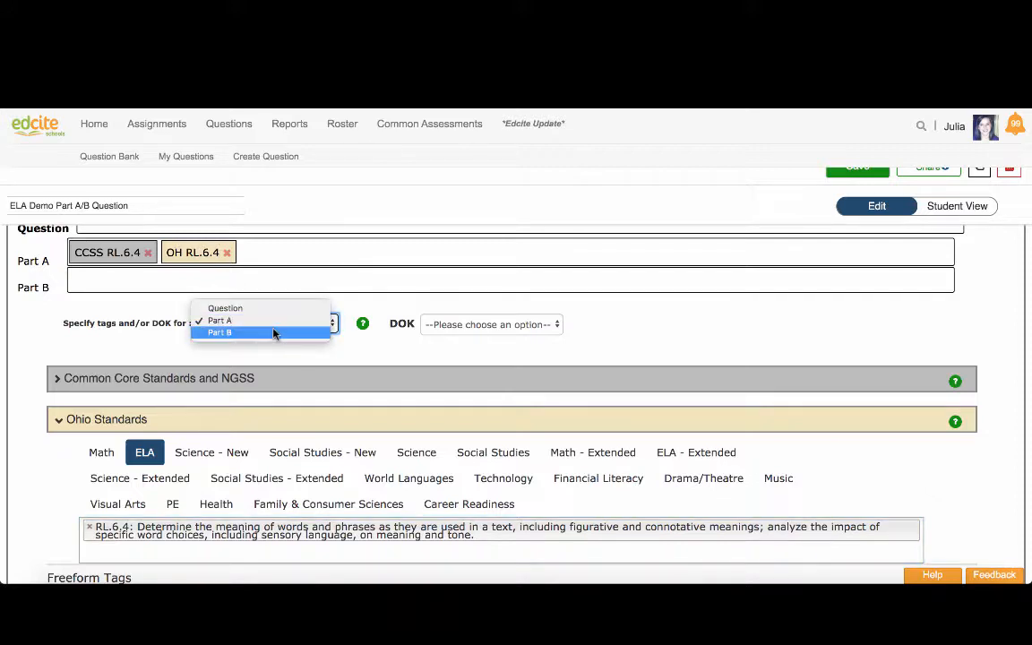
click(274, 333)
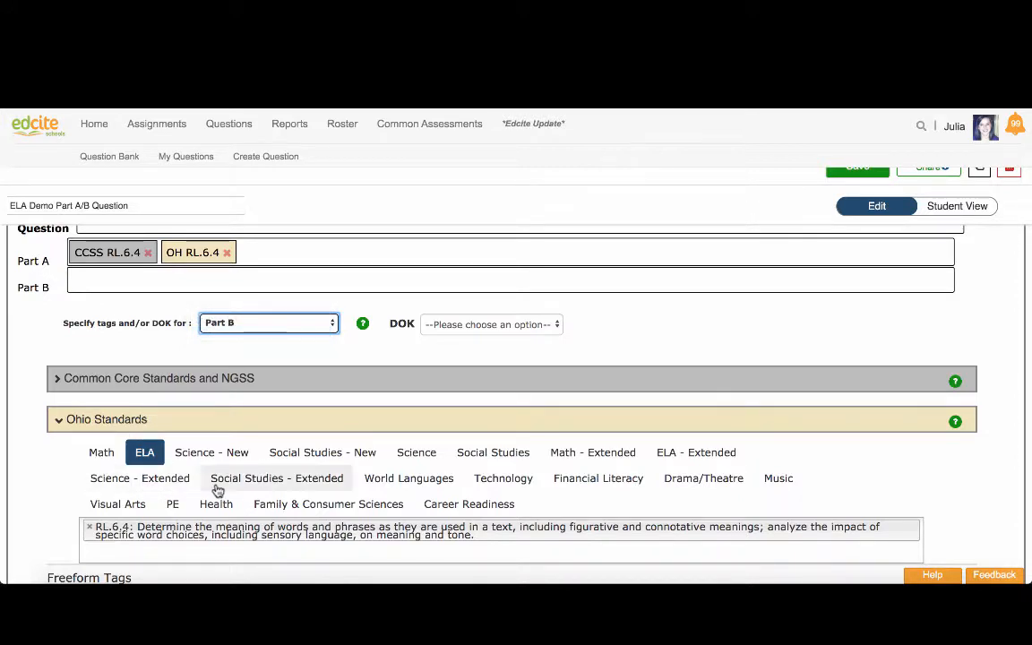
scroll(217, 488, down, 1)
click(87, 486)
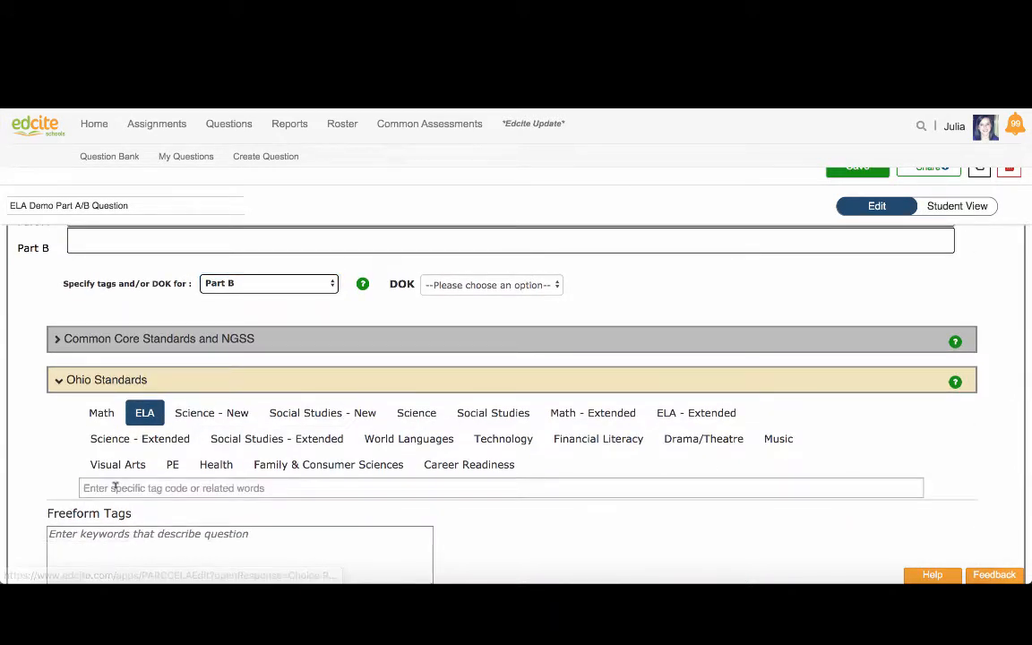
click(116, 486)
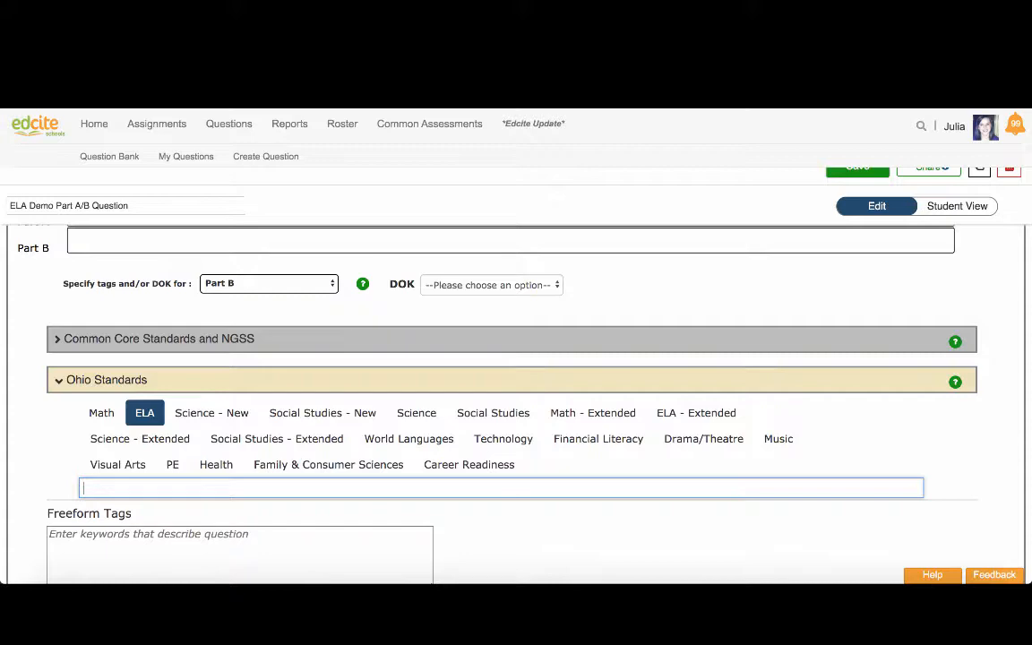
text(RL.6.1)
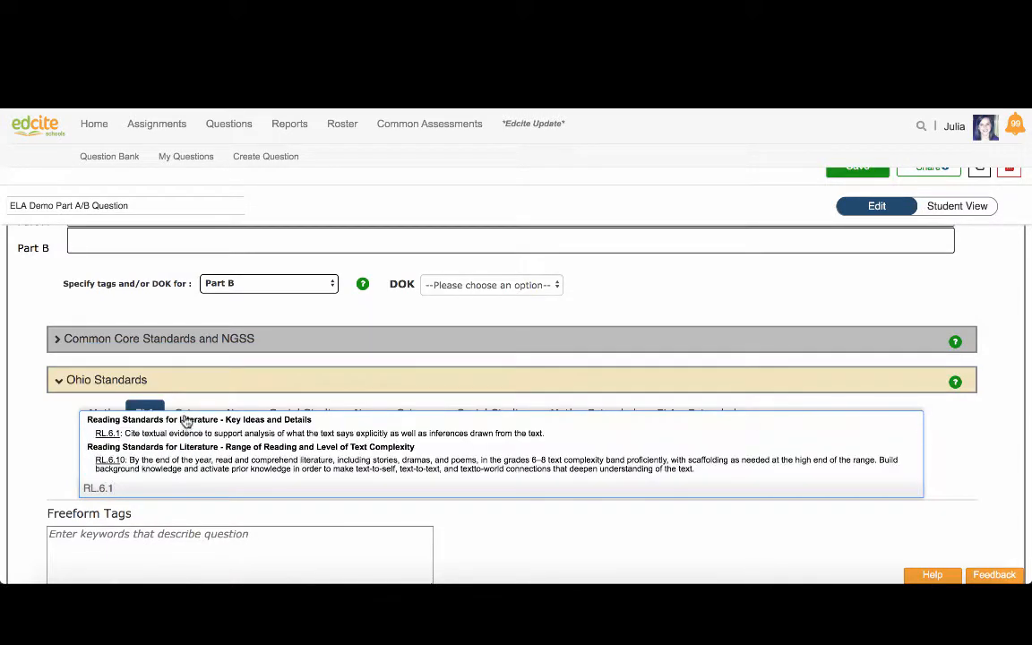
click(182, 432)
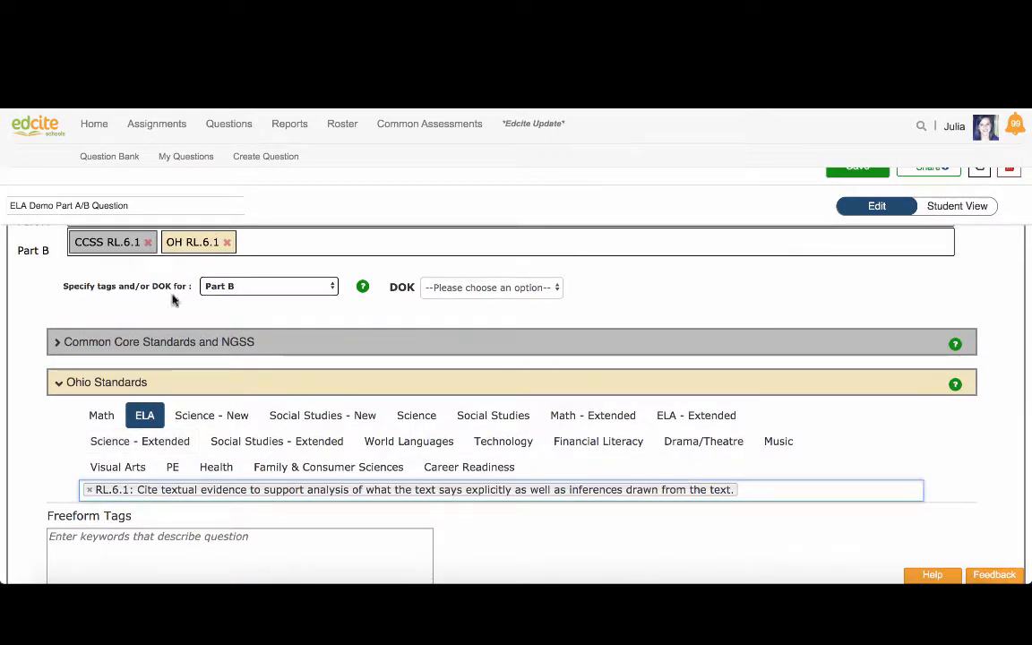
Step: Set the DOK to Level 3 (Strategic Thinking) for Part B and Level 2 (Skill/Concept) for Part A
scroll(173, 300, up, 3)
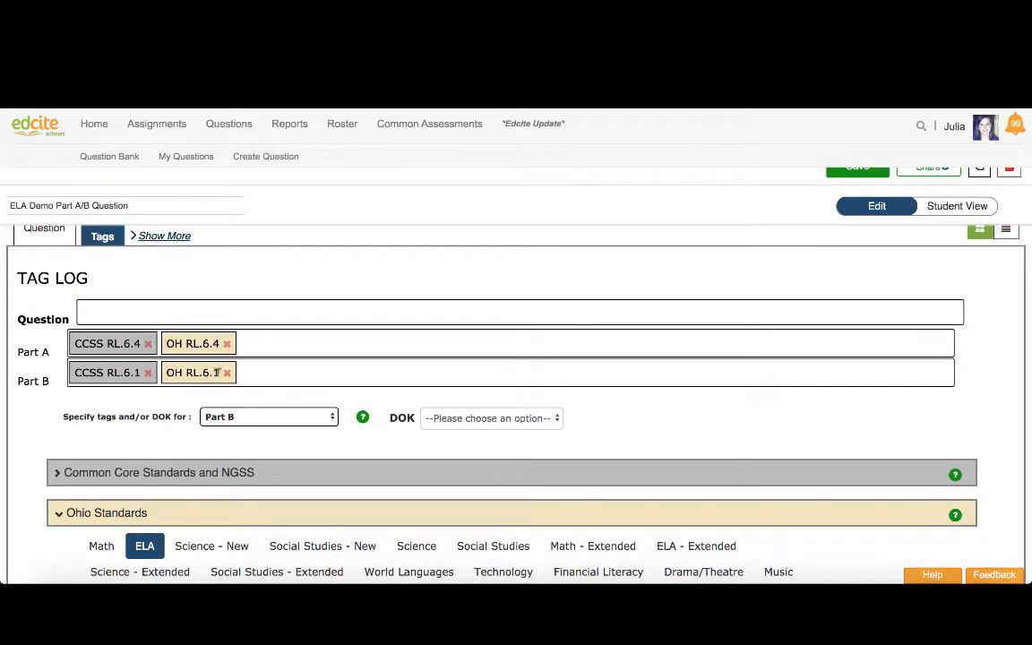
click(553, 420)
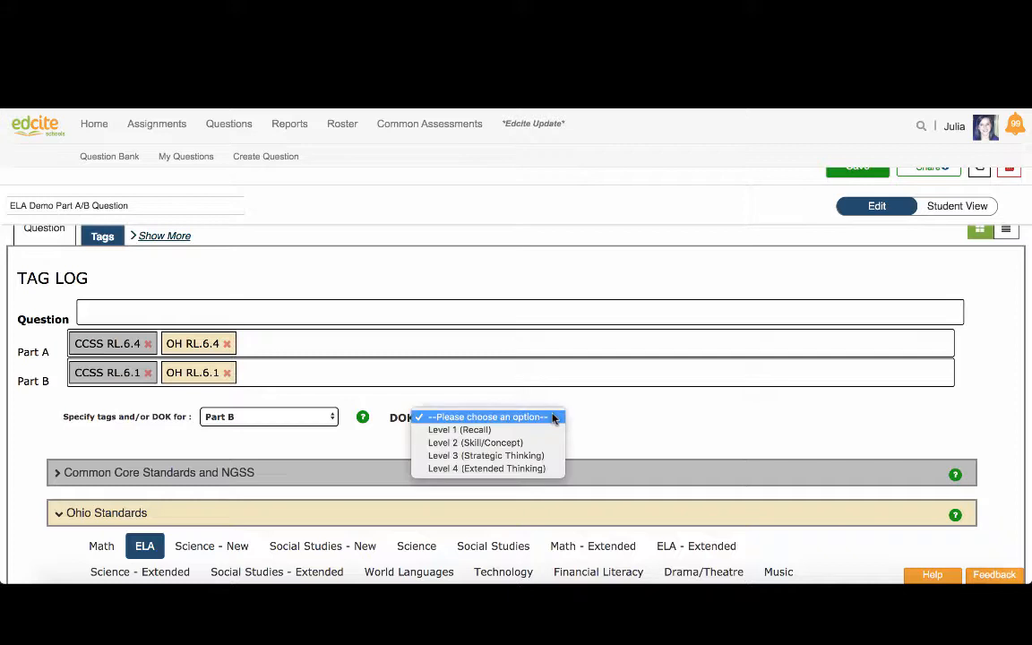
click(534, 463)
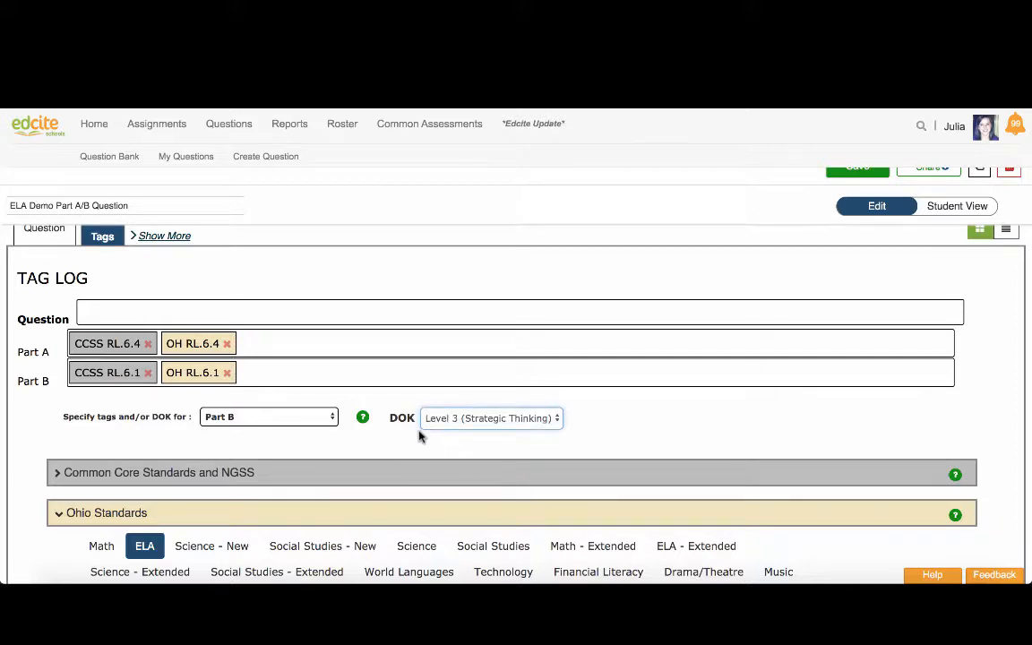
click(258, 418)
click(260, 403)
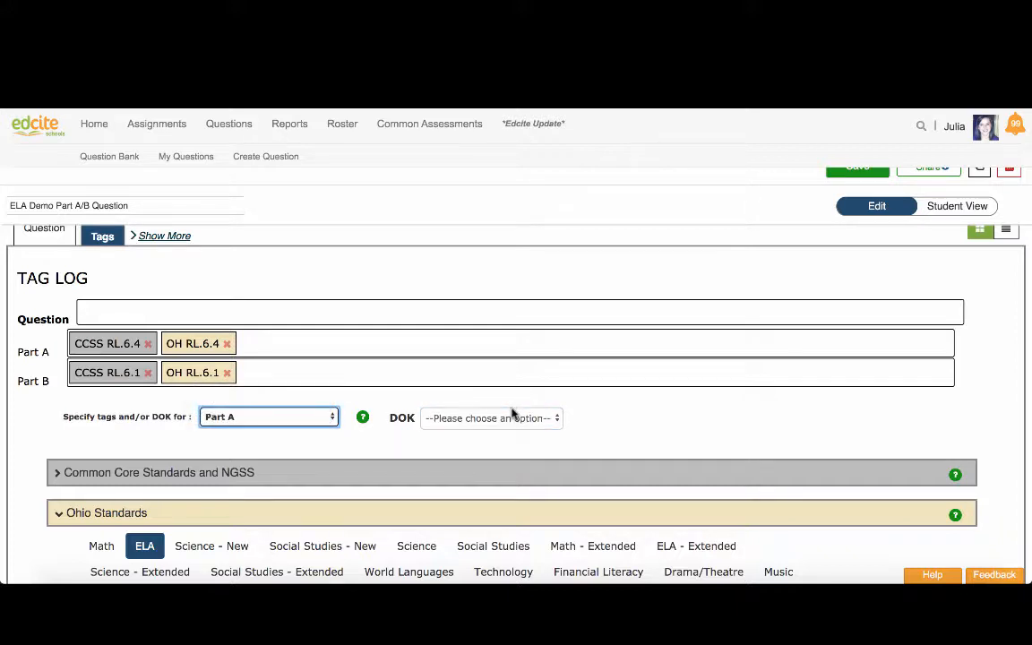
click(513, 418)
click(519, 441)
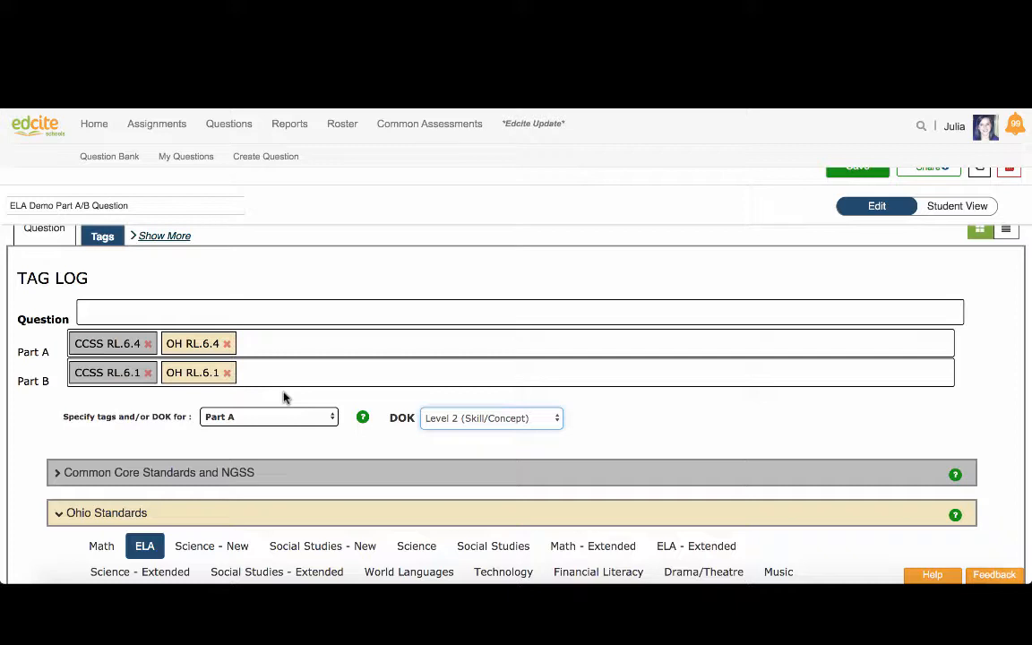
Step: Reveal the additional question options, open the rubric section and create a new blank rubric
scroll(283, 397, down, 3)
scroll(283, 397, up, 4)
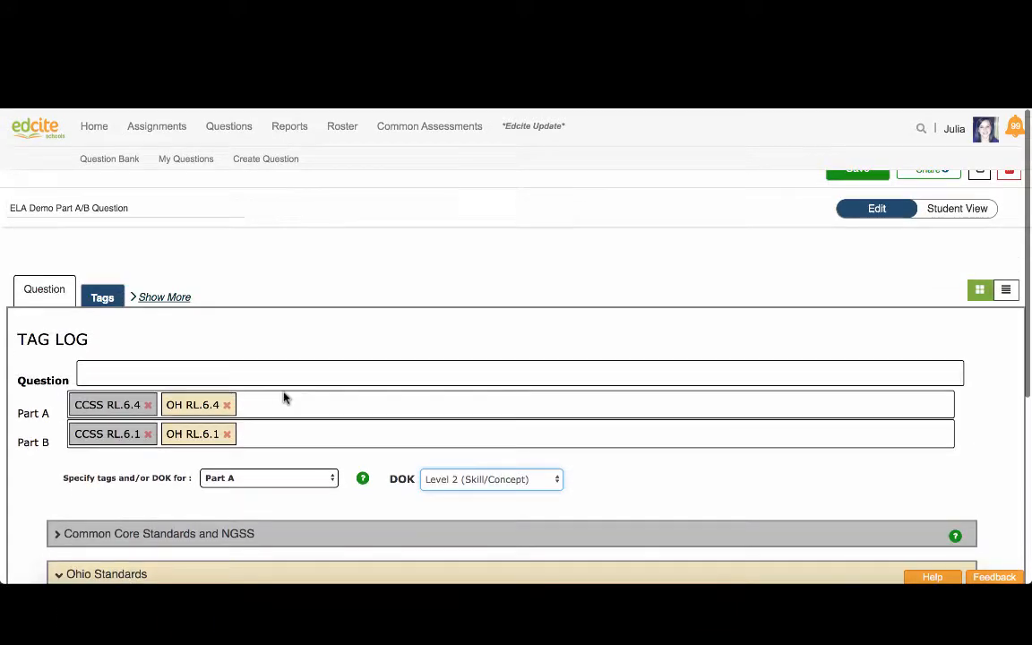
click(164, 296)
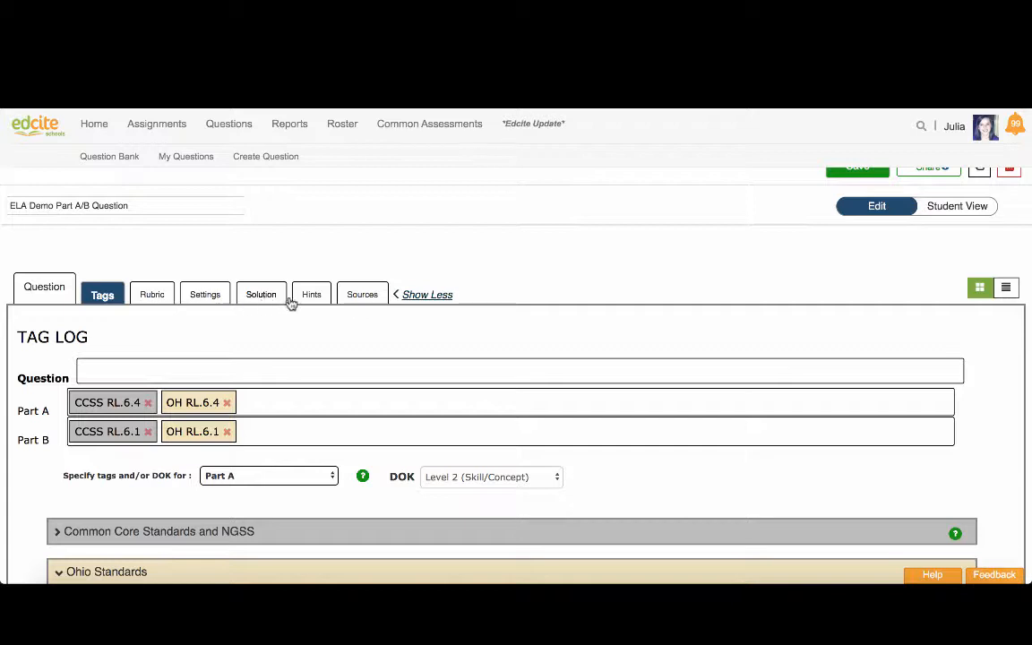
click(154, 296)
scroll(330, 440, down, 2)
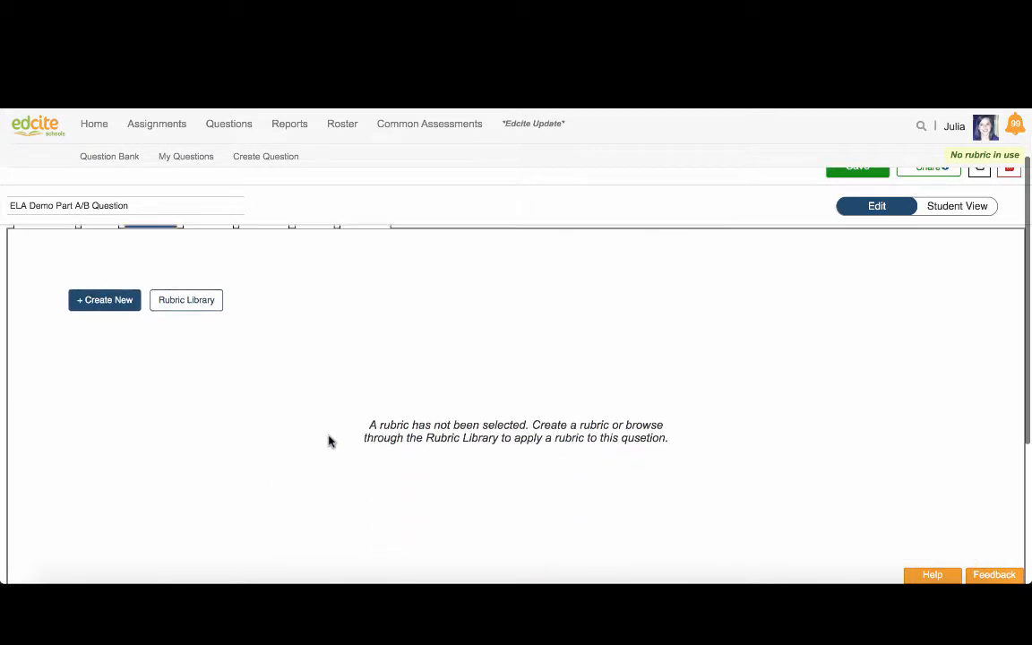
click(115, 305)
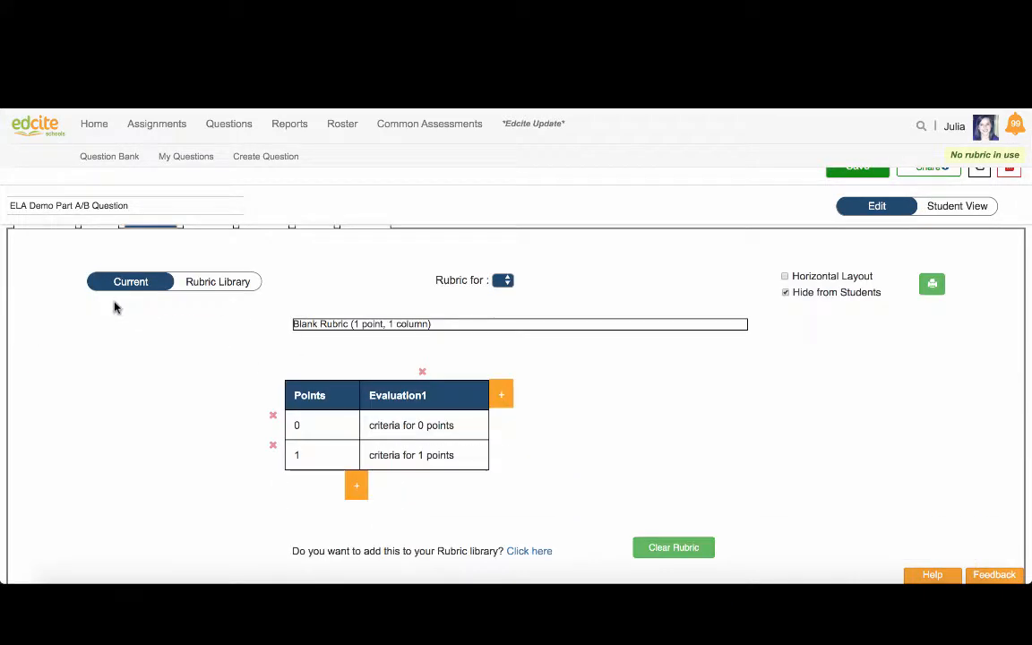
Step: Expand the blank rubric to three evaluation columns and point rows 0 to 3, then select the first criteria cell
click(506, 396)
click(632, 395)
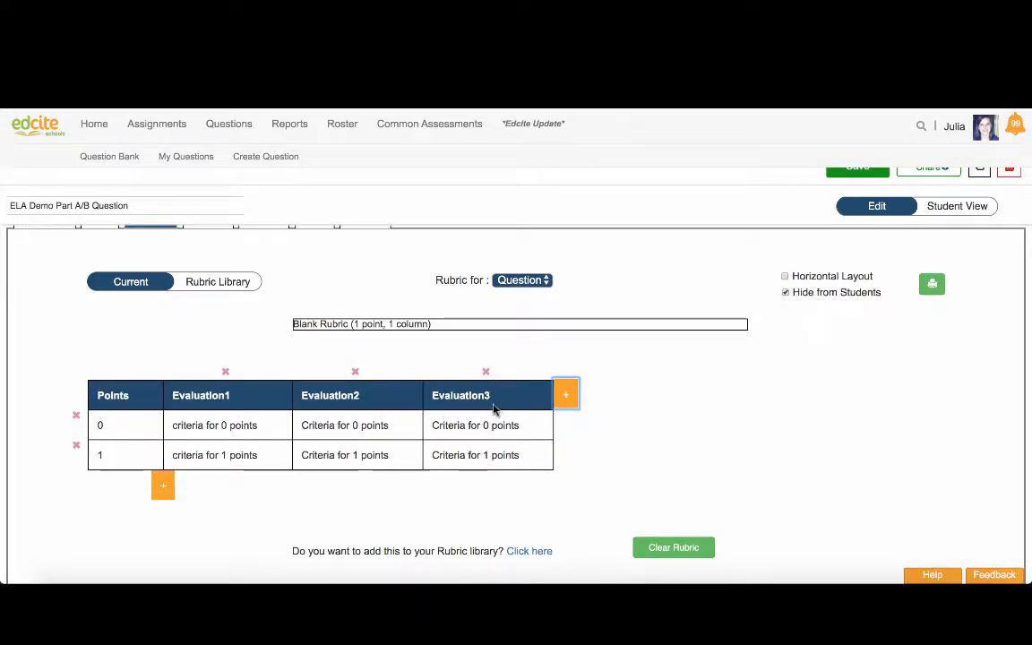
click(165, 487)
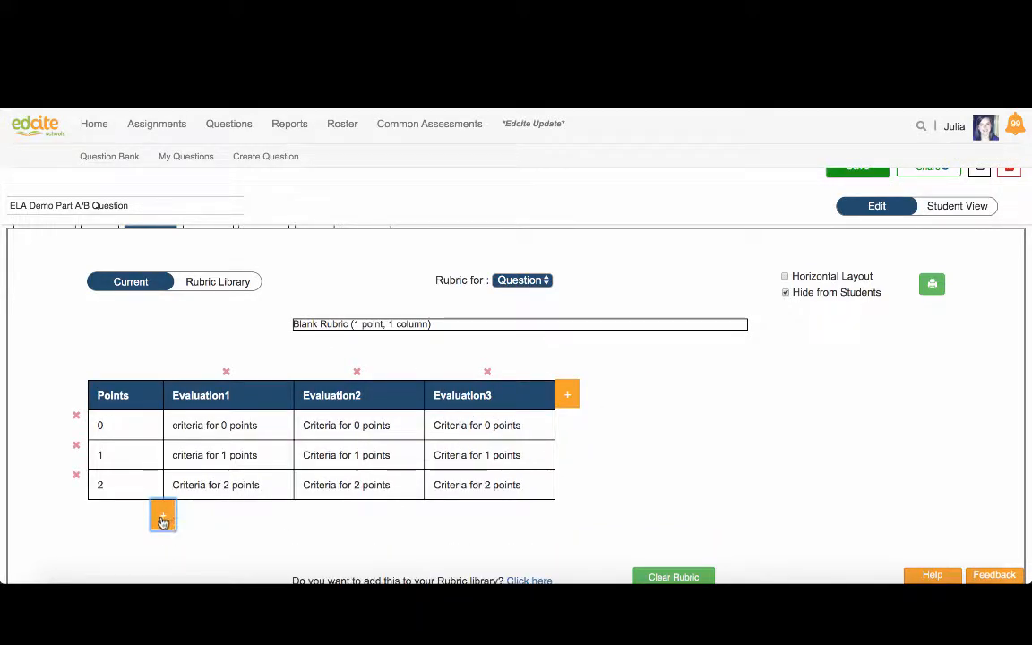
click(162, 515)
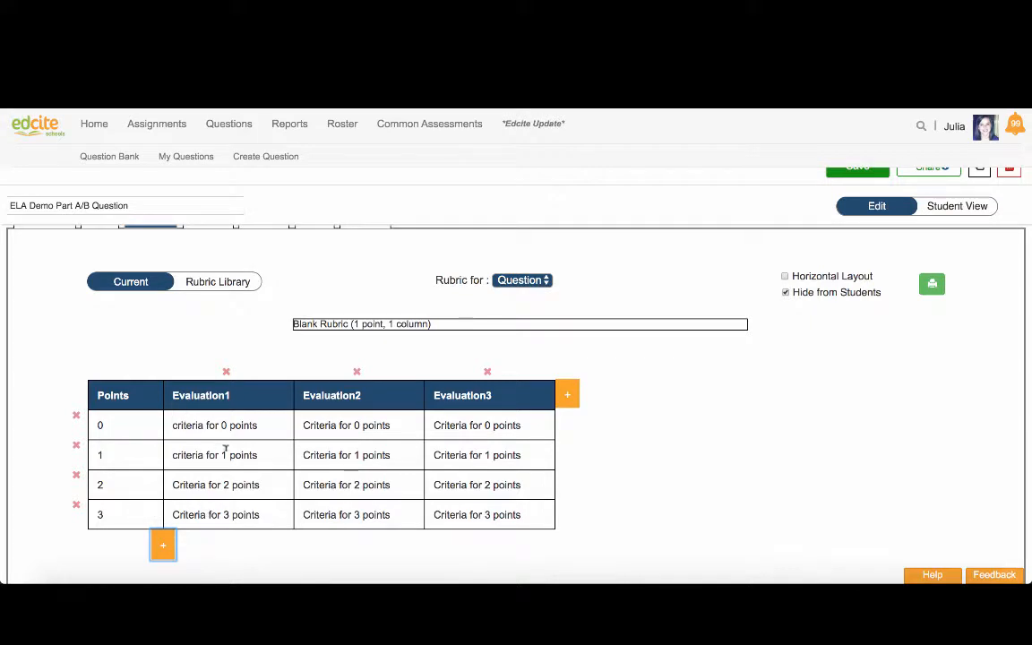
click(207, 420)
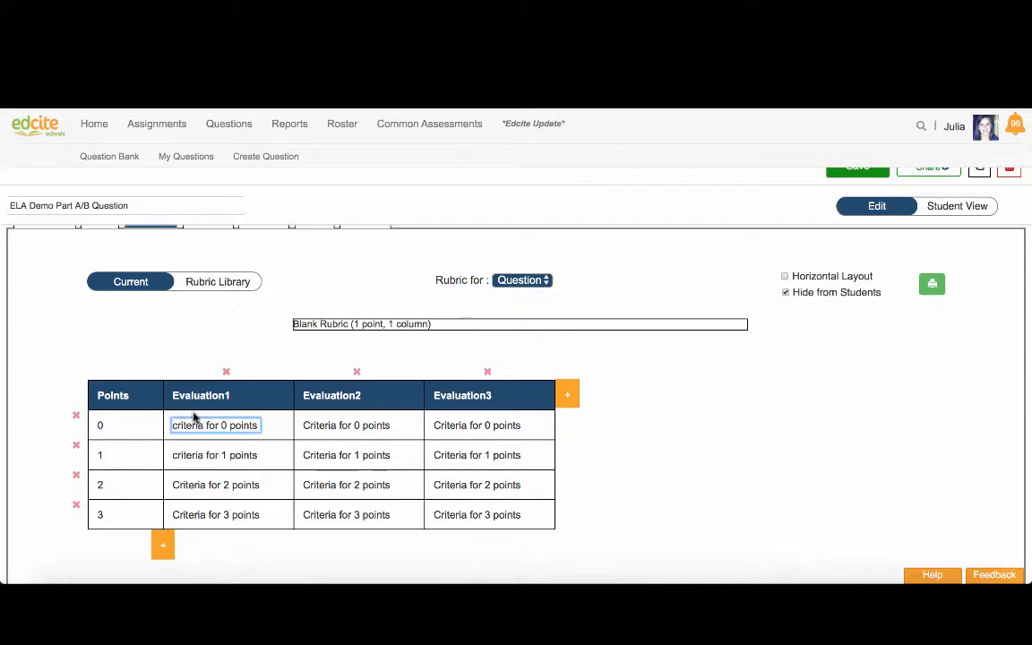
Step: Import the ELA 4-point (Explanatory Writing) sample template from the rubric library as the question's rubric
click(247, 282)
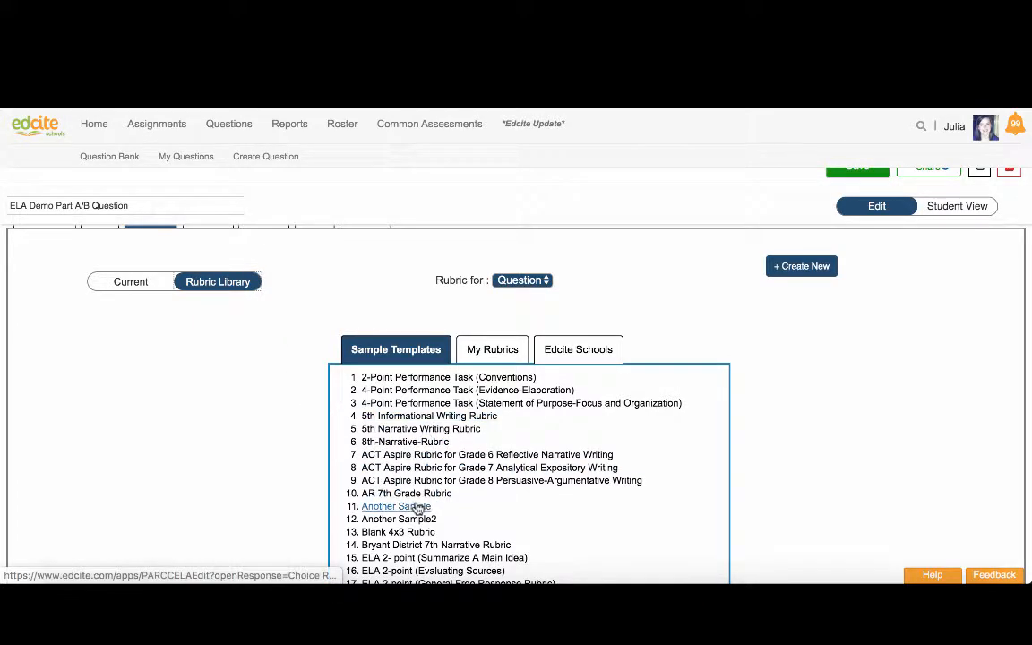
scroll(475, 505, down, 5)
click(439, 429)
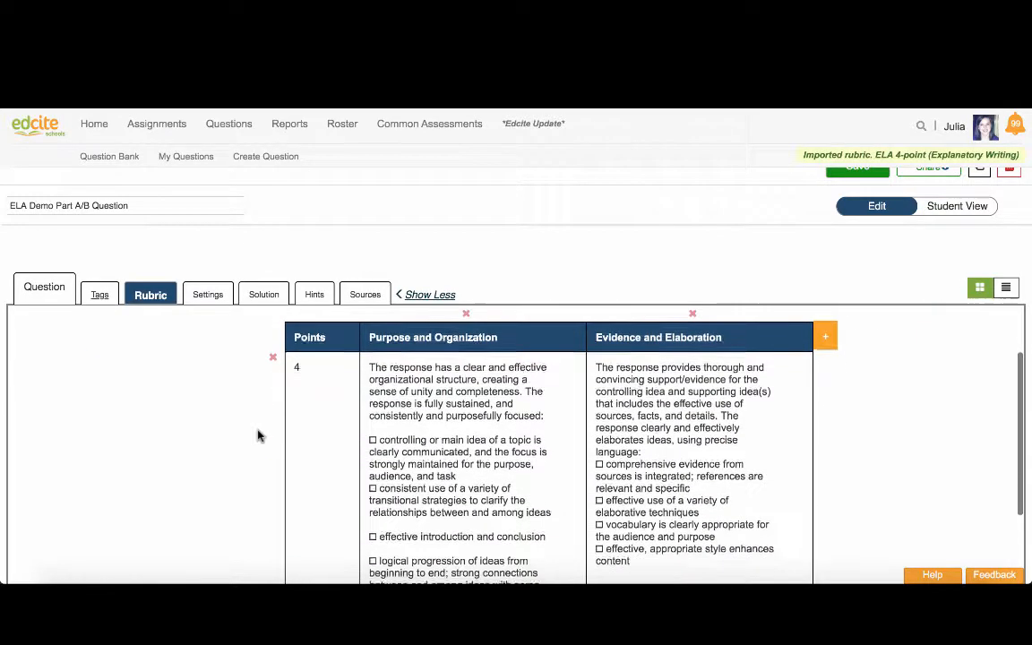
Step: Add a third evaluation column to the imported explanatory writing rubric
click(432, 528)
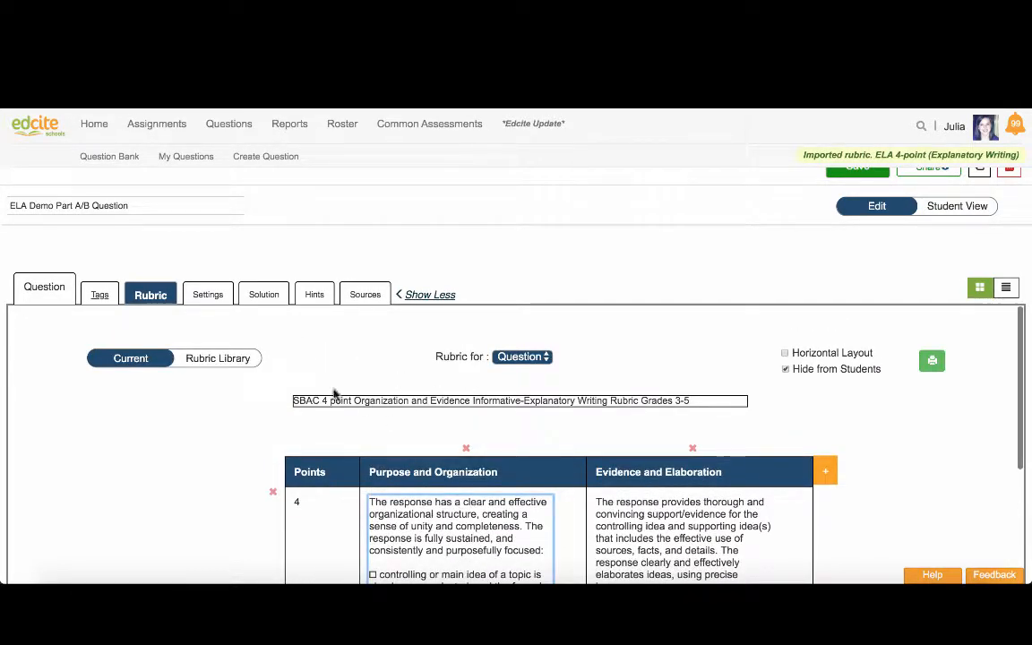
scroll(610, 478, down, 3)
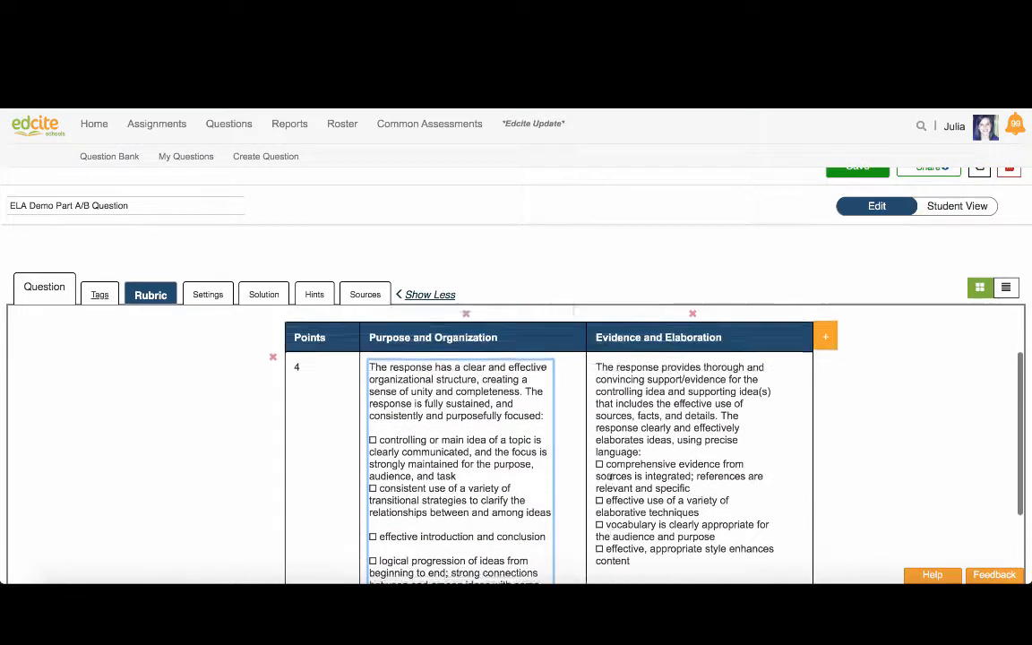
scroll(610, 478, up, 1)
click(829, 392)
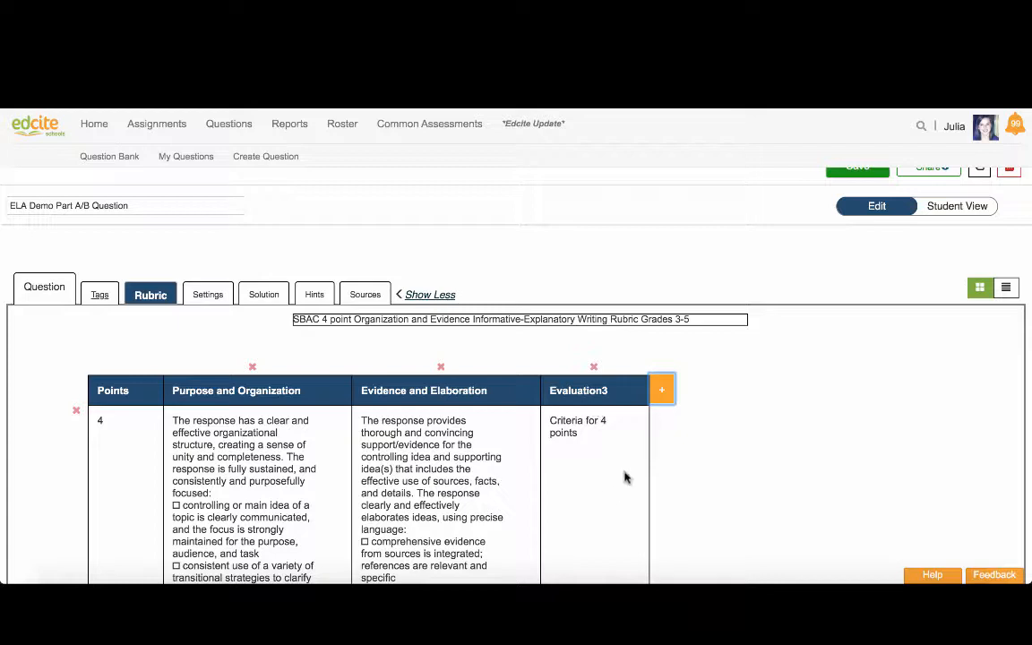
Step: Browse the rubric library's sample templates, personal rubrics and Edcite Schools rubrics
scroll(500, 453, up, 2)
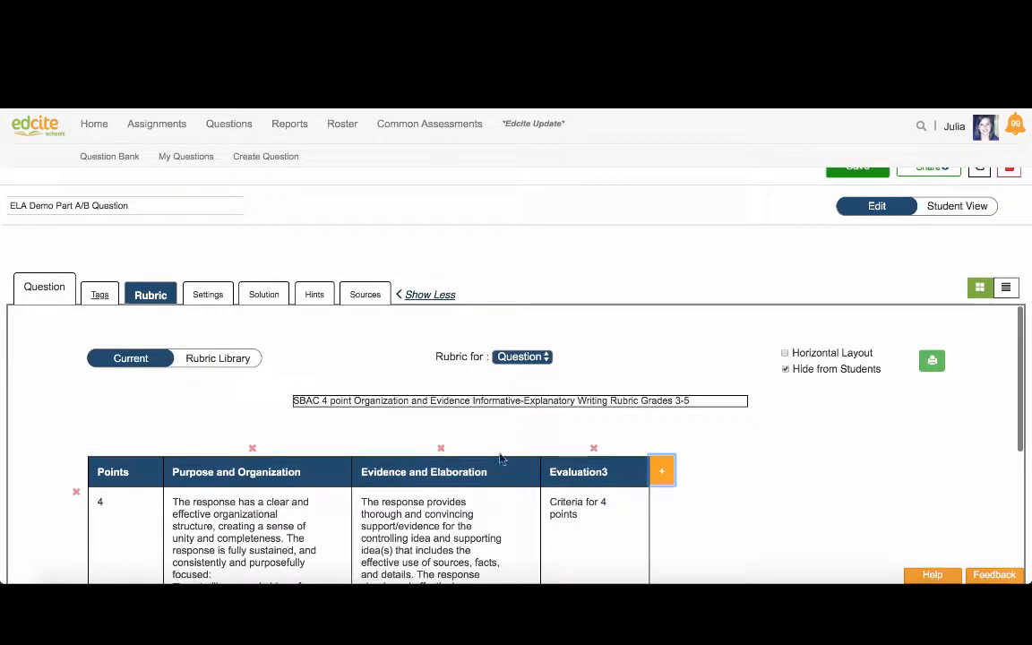
click(235, 361)
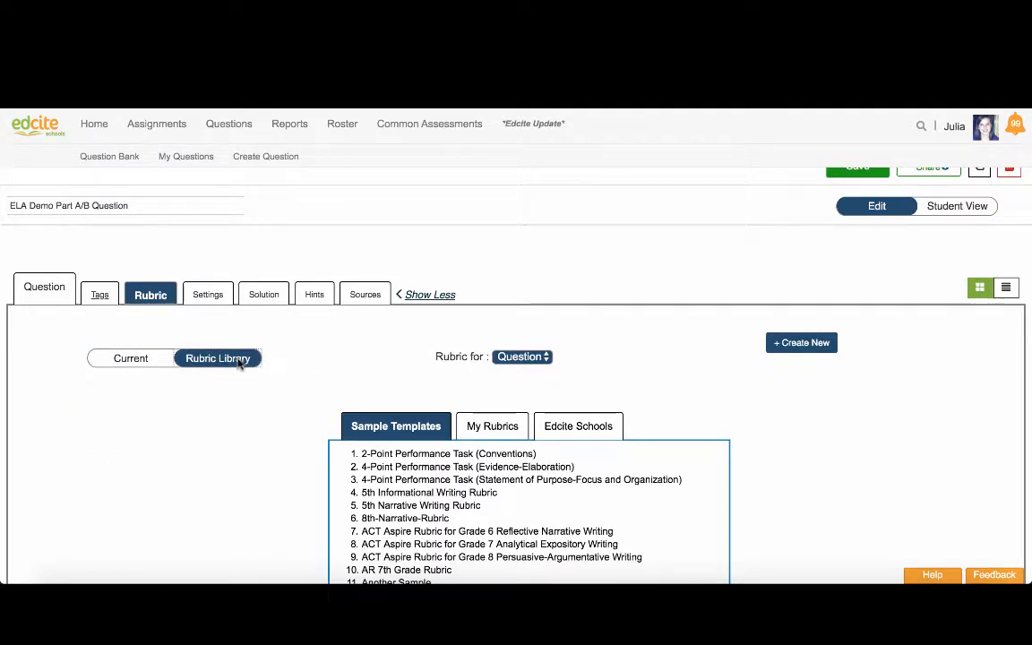
click(492, 428)
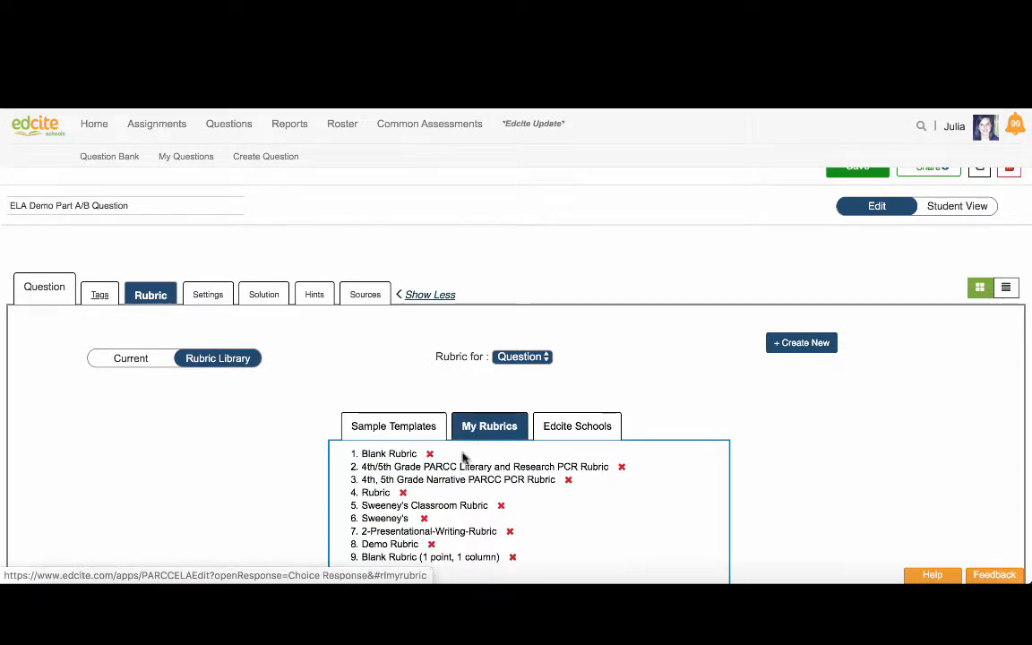
click(582, 426)
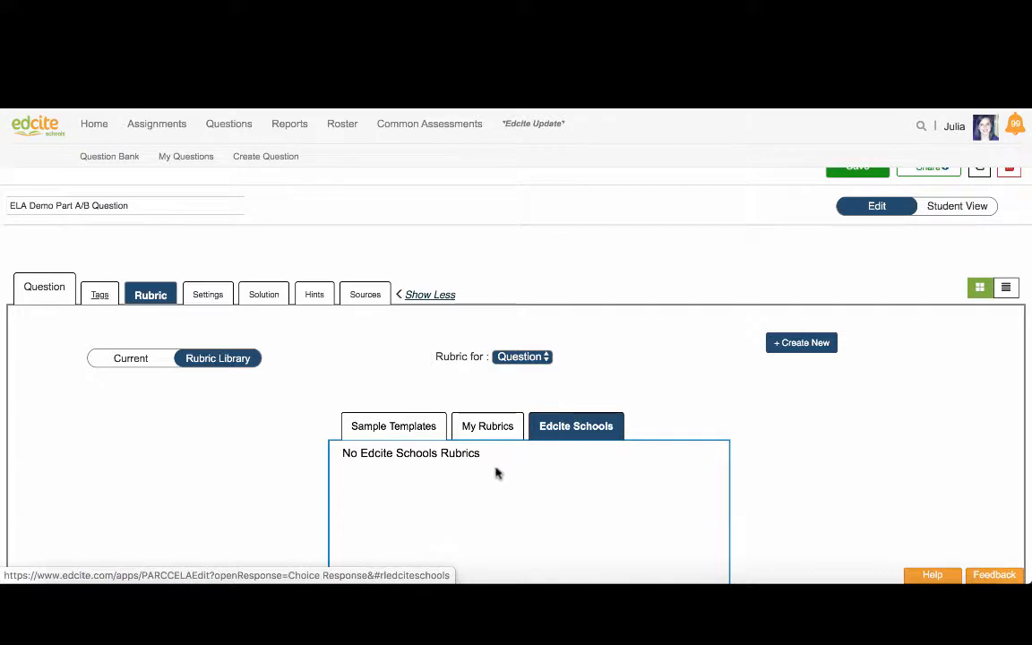
scroll(544, 505, down, 1)
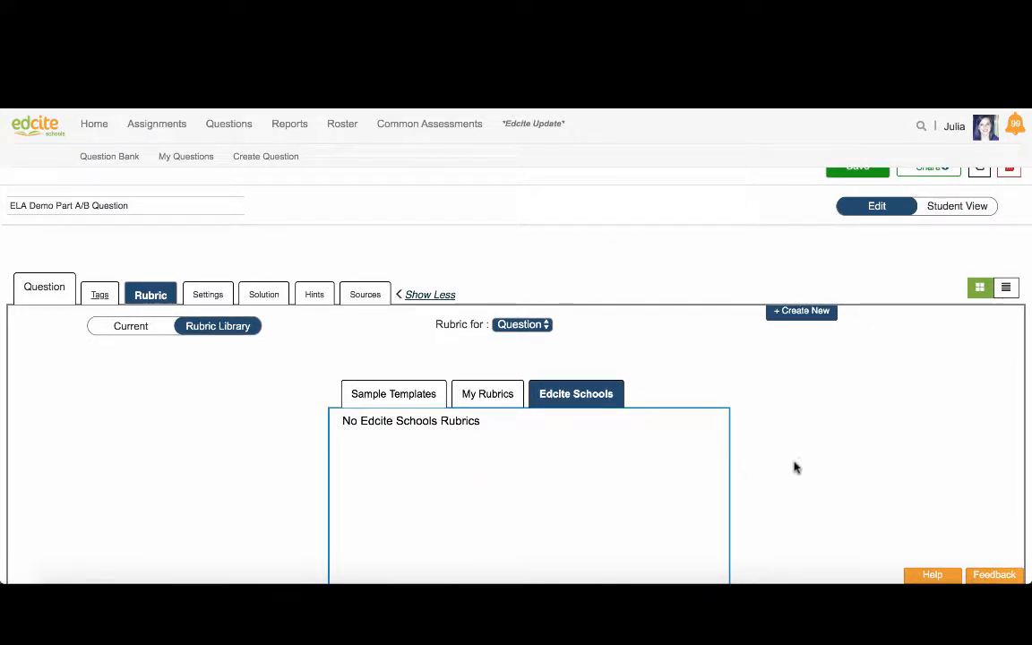
scroll(797, 466, down, 5)
scroll(799, 463, up, 4)
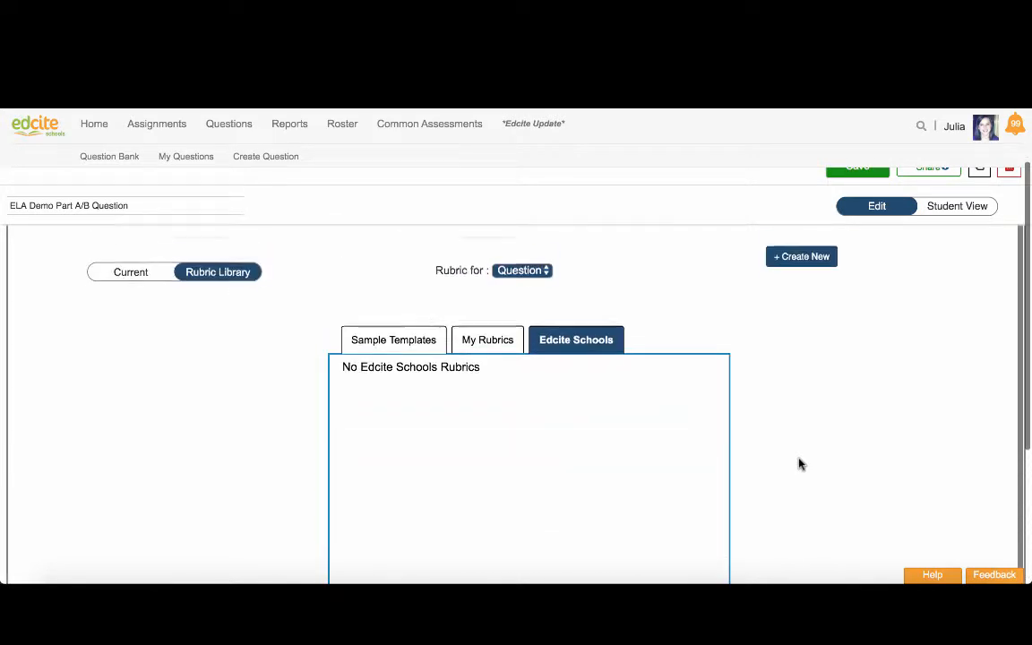
scroll(799, 464, up, 3)
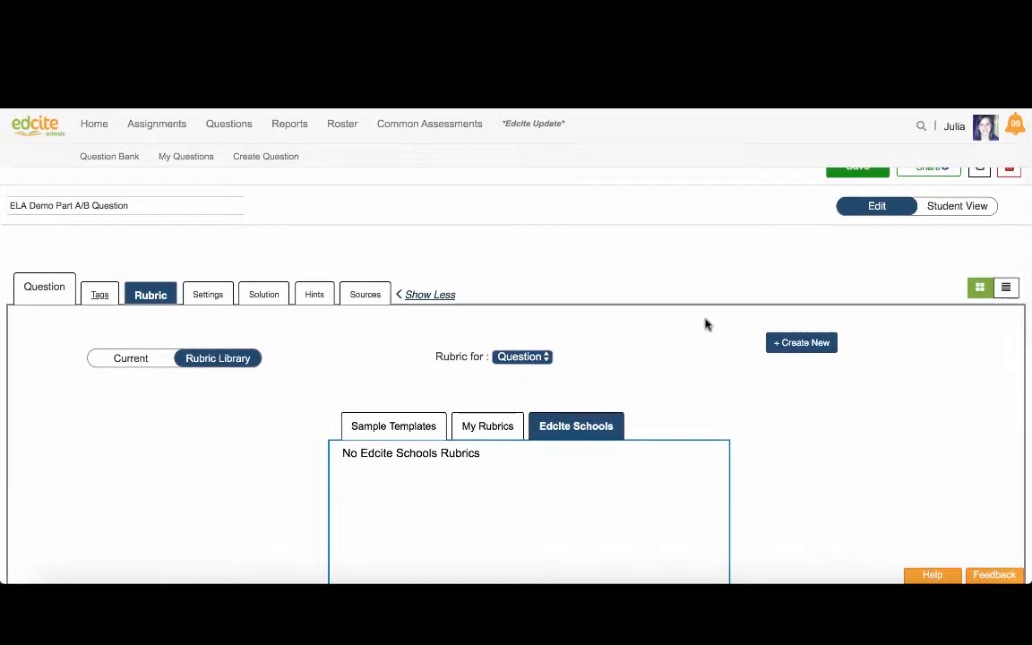
Step: Import the sample template 4-Point Performance Task (Statement of Purpose-Focus and Organization) and toggle its Hide from Students option
click(484, 428)
click(396, 429)
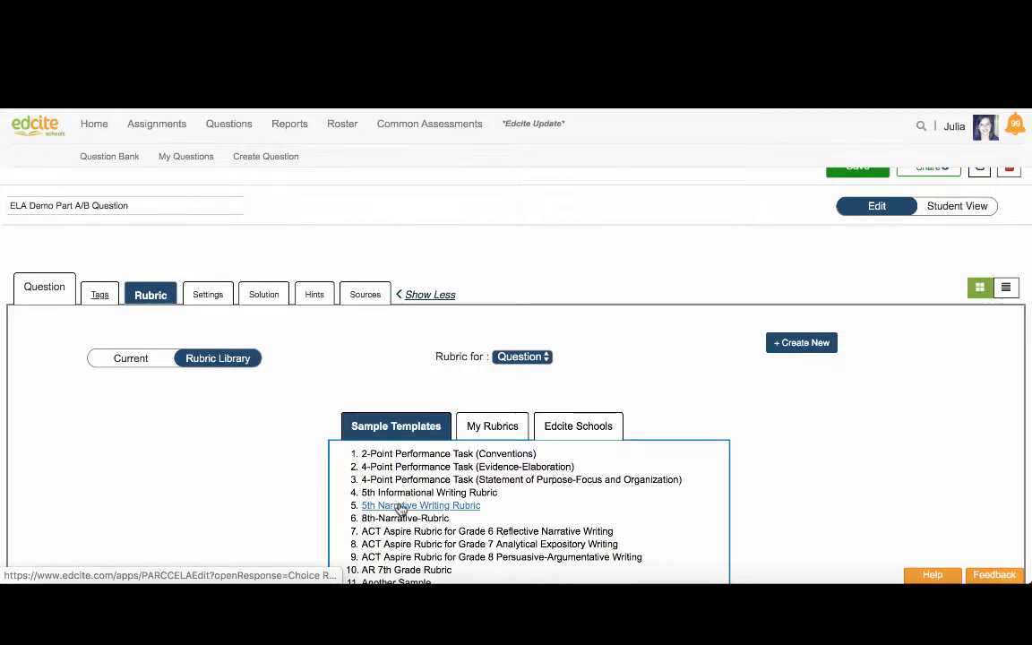
click(422, 480)
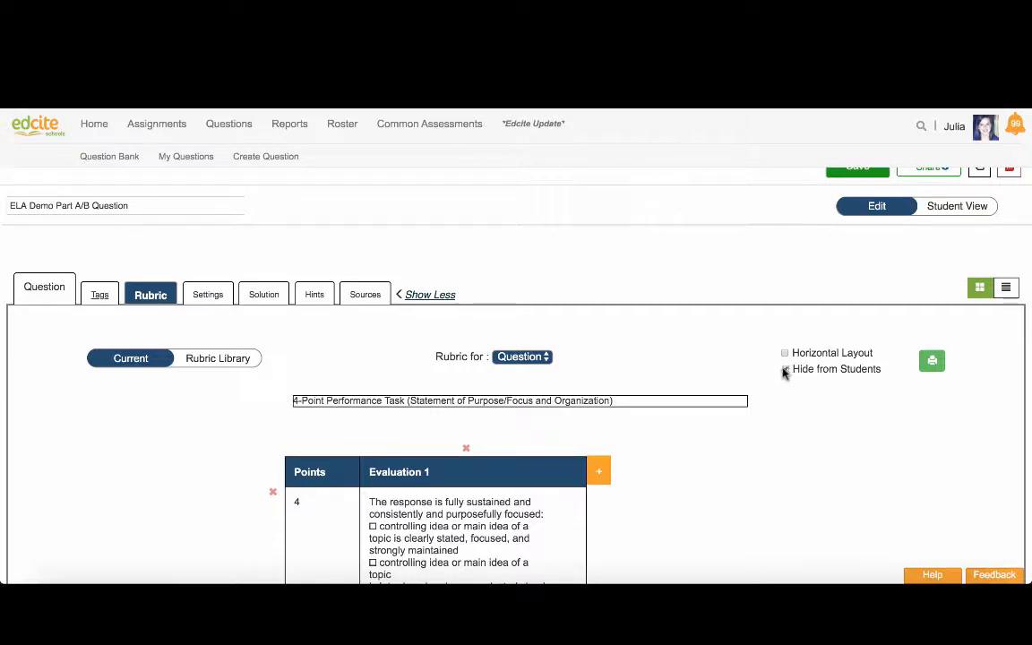
click(785, 370)
Step: Replace the question's rubric with the ELA 4-point (Explanatory Writing) sample template from the rubric library
click(201, 359)
scroll(484, 547, down, 5)
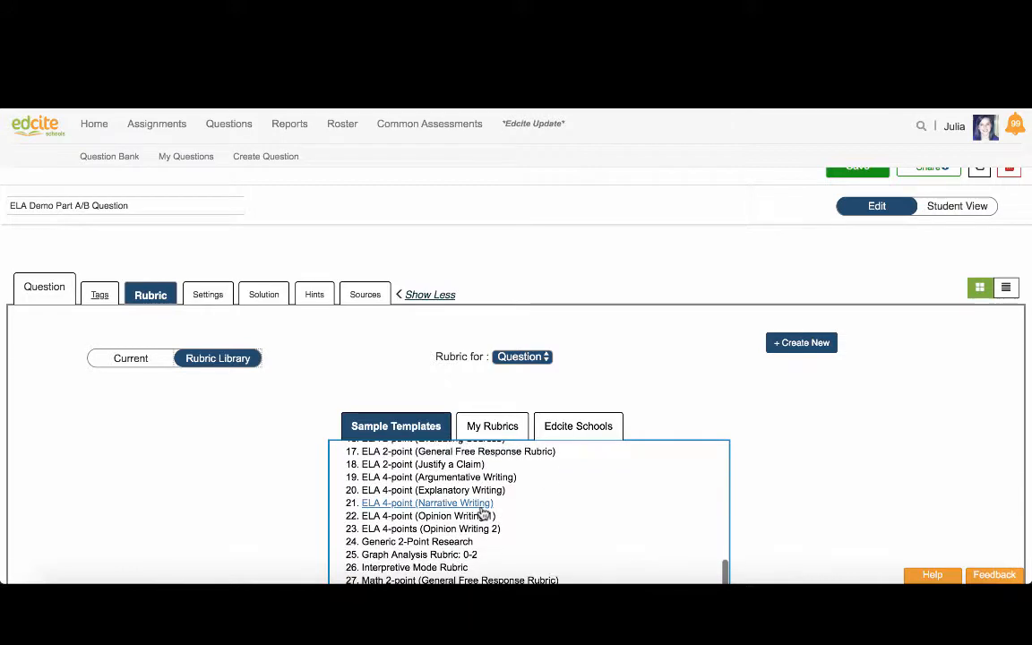
click(458, 492)
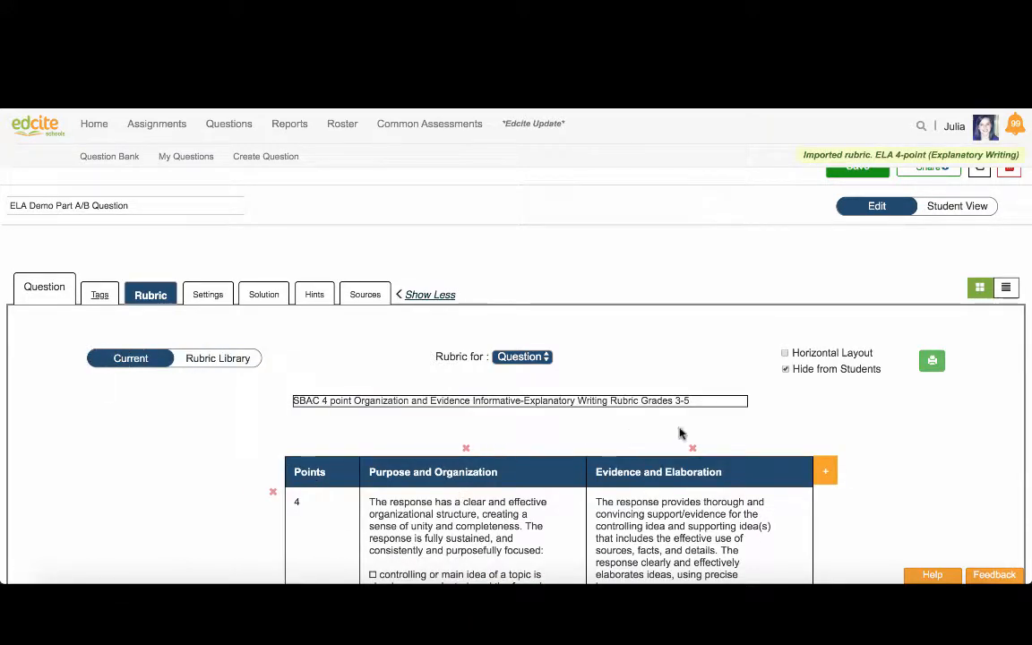
Step: Switch the explanatory writing rubric to Horizontal Layout and review its criteria across the point levels
click(785, 354)
scroll(626, 430, down, 6)
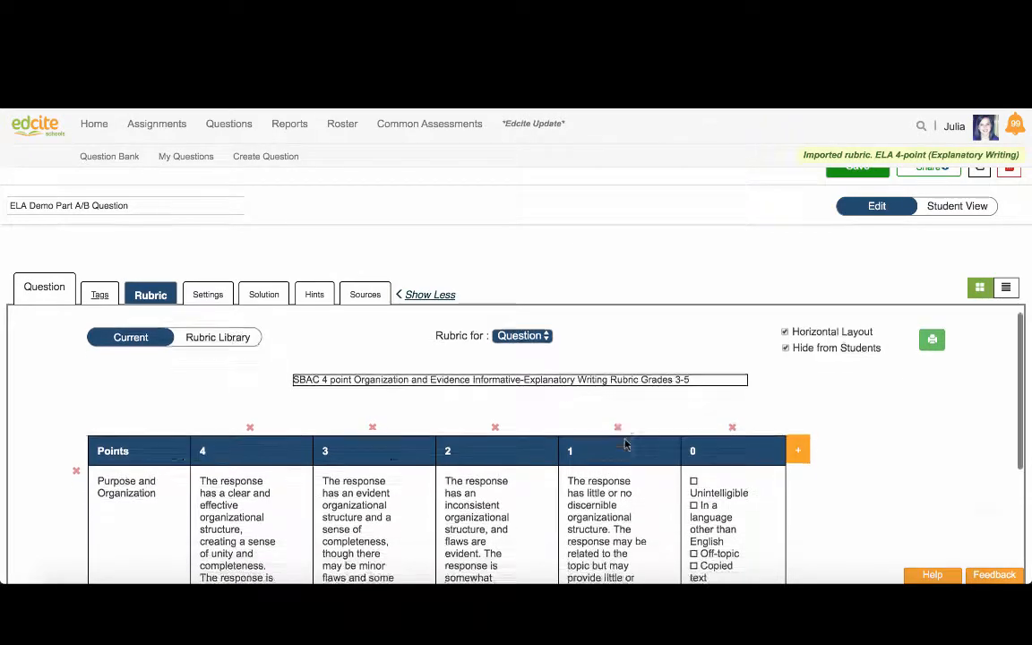
scroll(626, 435, down, 5)
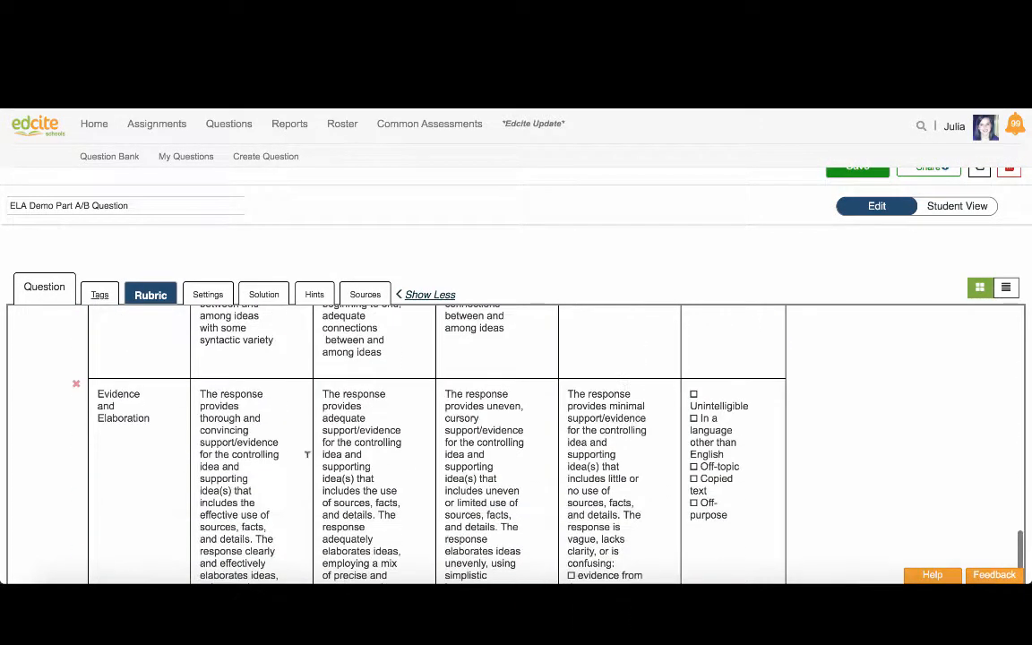
scroll(487, 455, down, 4)
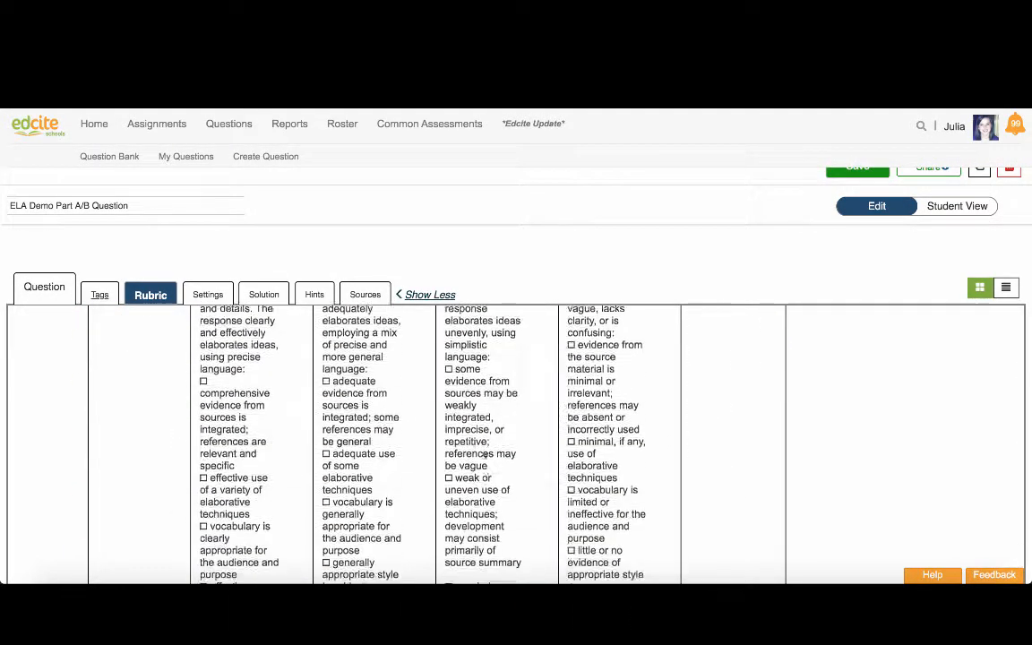
scroll(782, 383, up, 15)
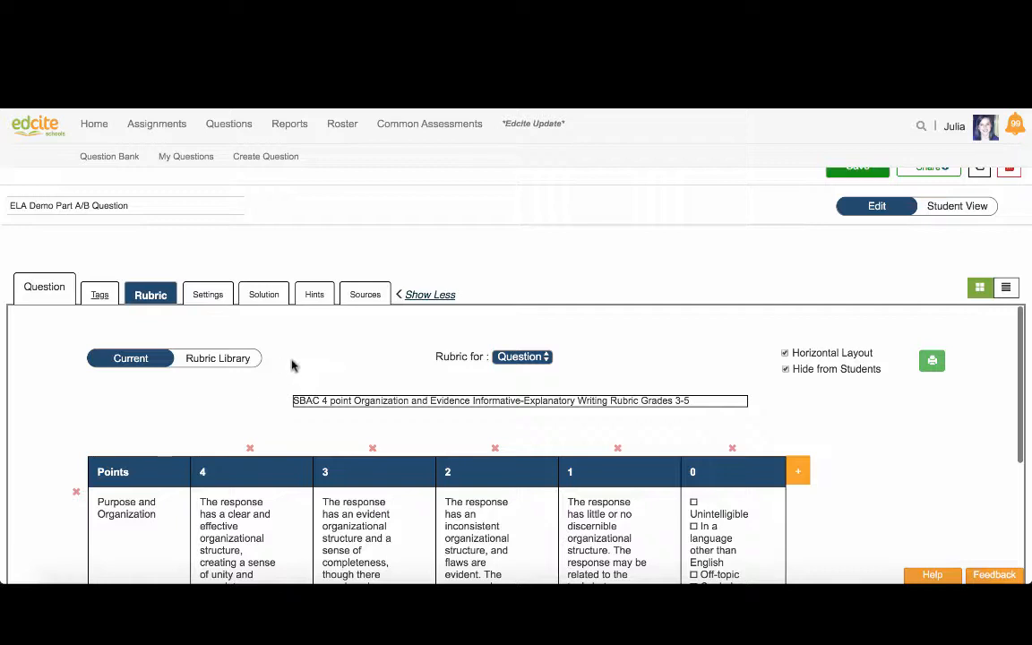
Step: Examine the question's Solution field and its Hints section
click(265, 297)
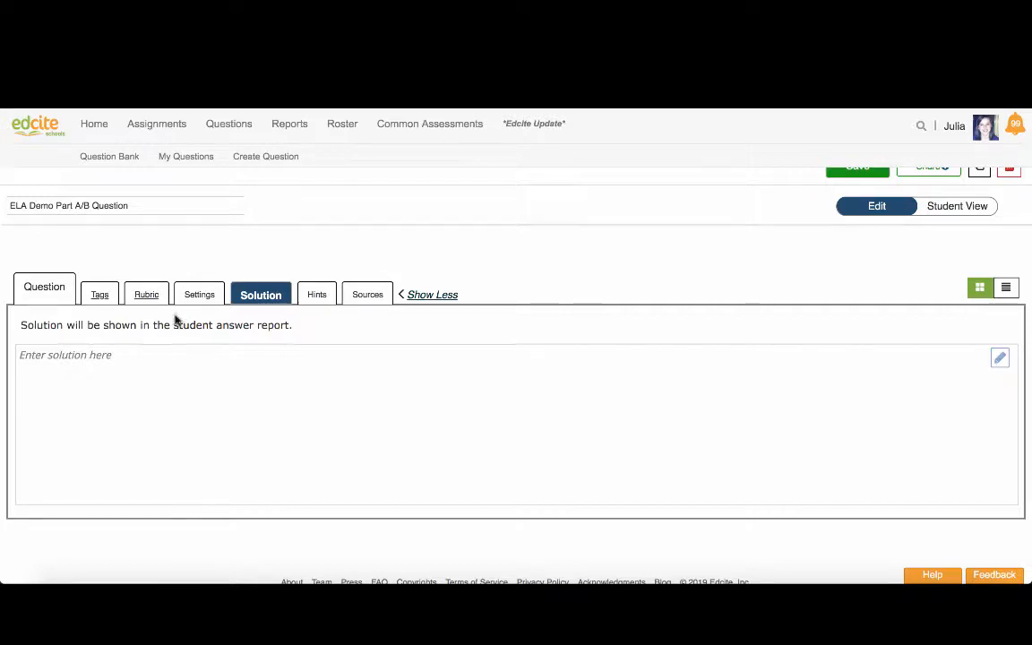
click(39, 359)
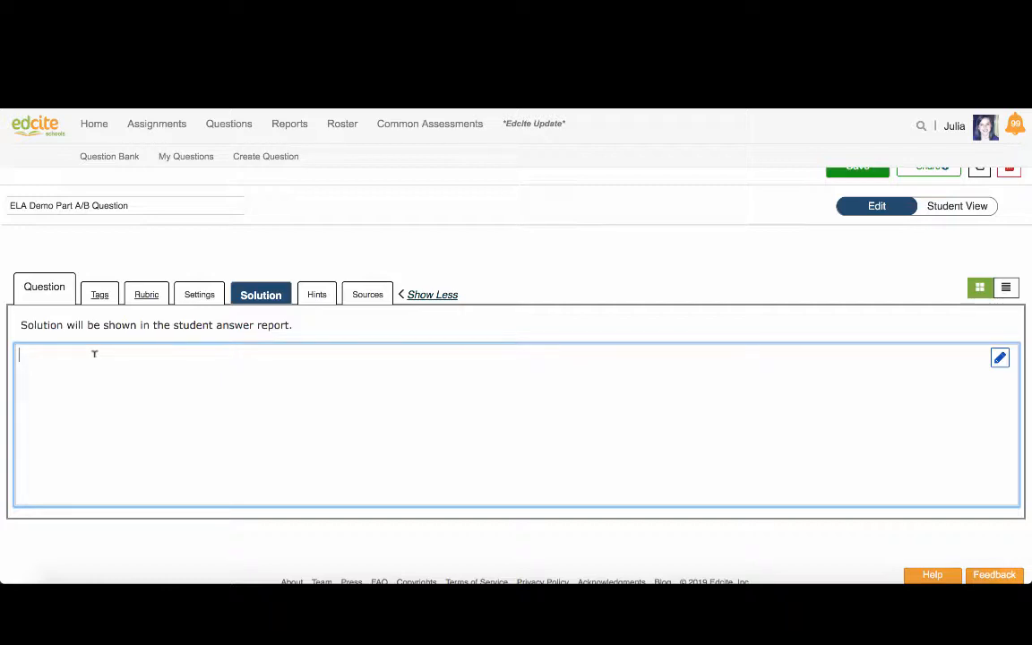
click(317, 295)
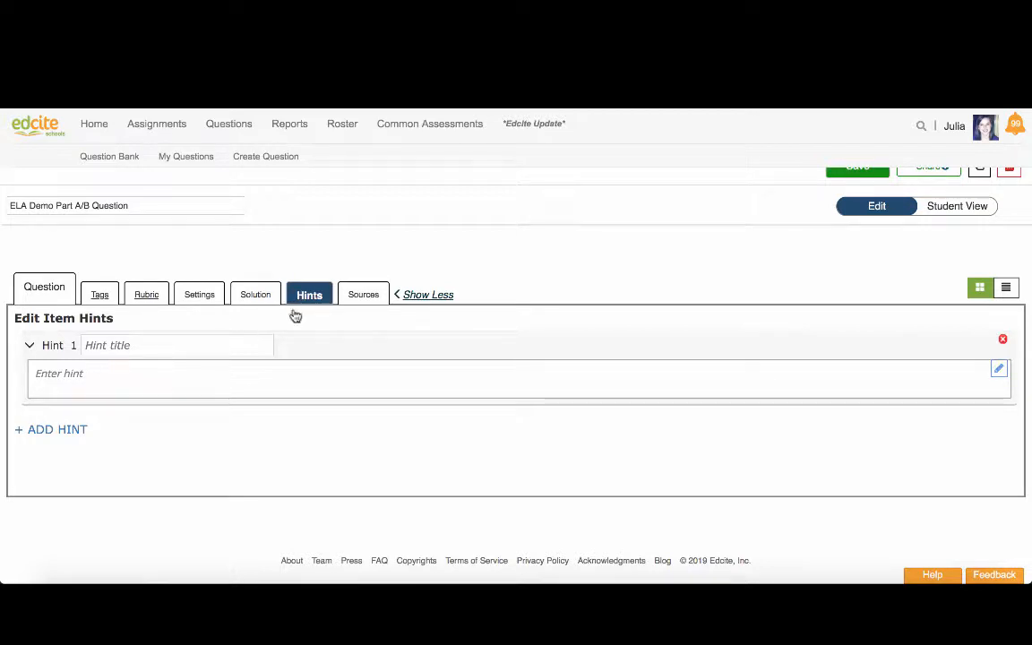
click(364, 296)
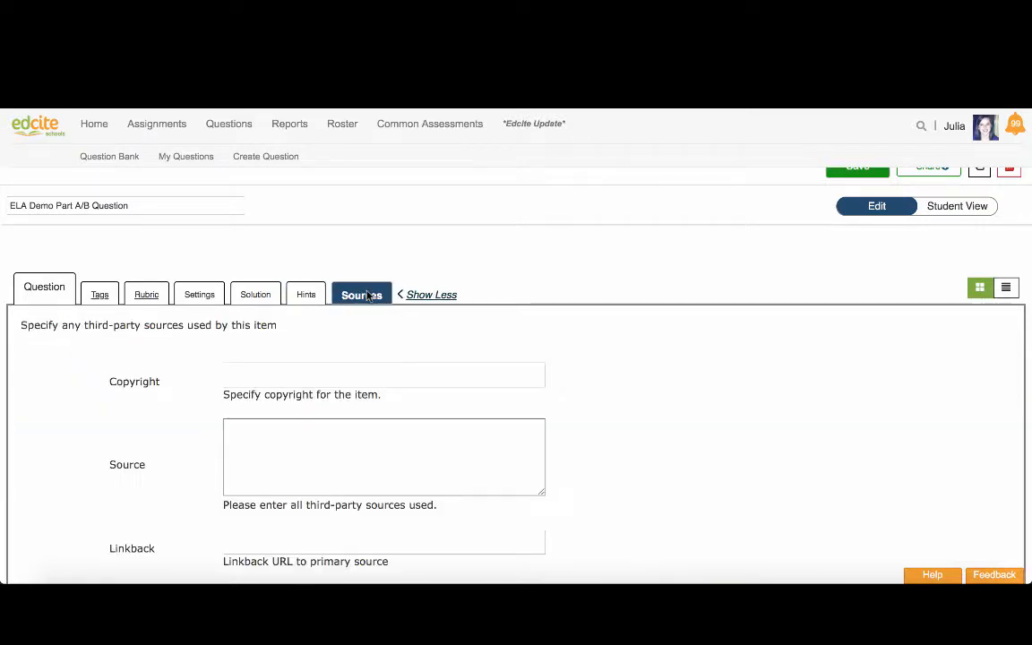
scroll(315, 431, down, 2)
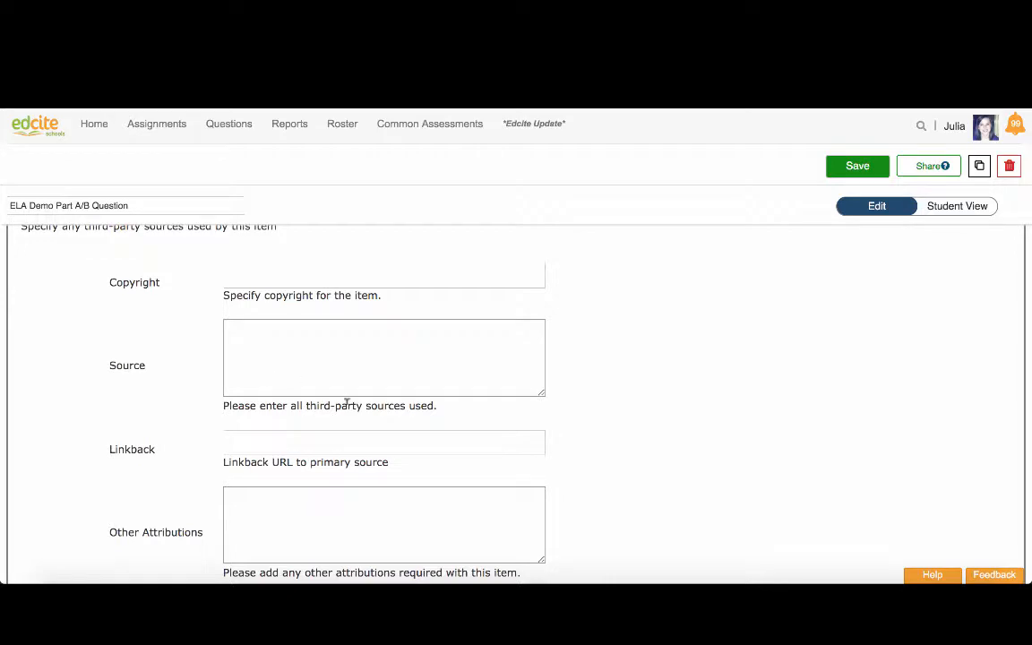
scroll(347, 403, down, 2)
scroll(346, 399, up, 5)
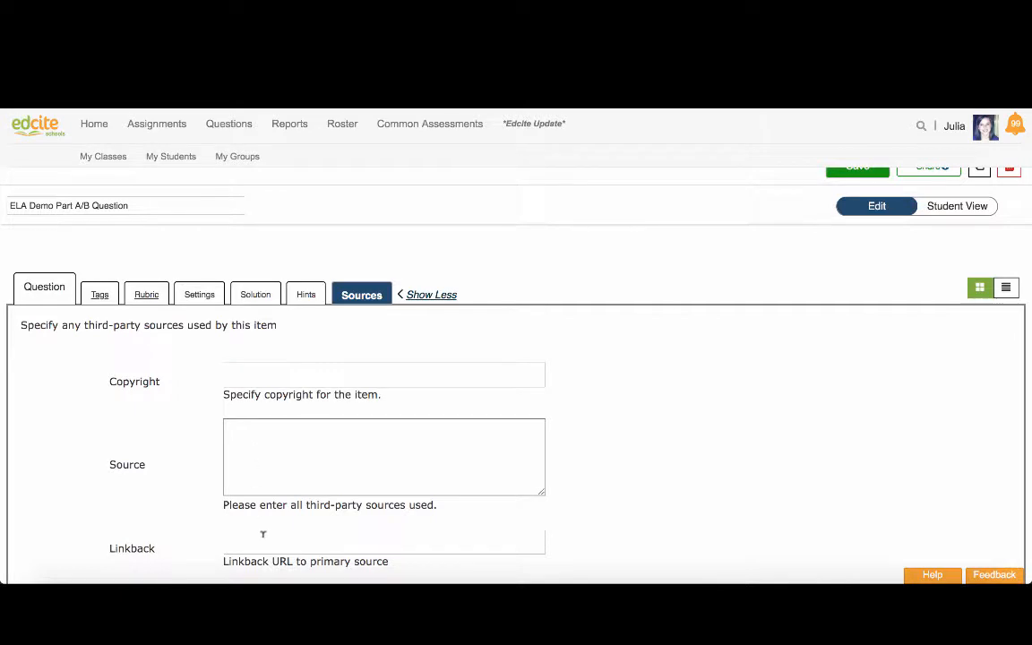
click(263, 541)
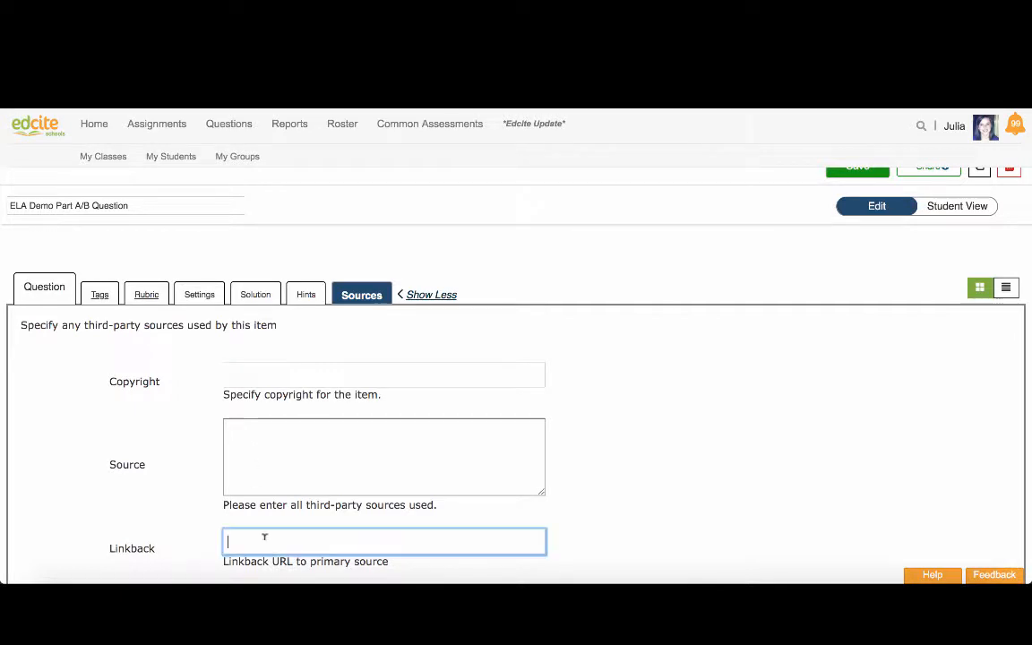
text(http://www.gutenberg.org/files/11/11-h/11-h.htm#link2HCH0001)
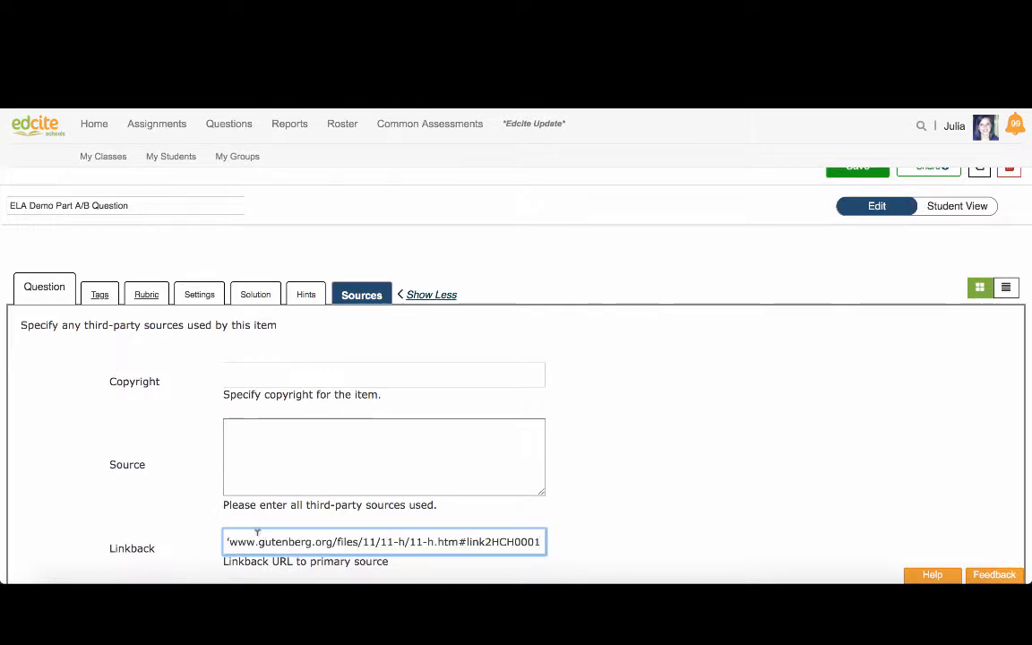
scroll(225, 485, down, 3)
scroll(225, 484, down, 2)
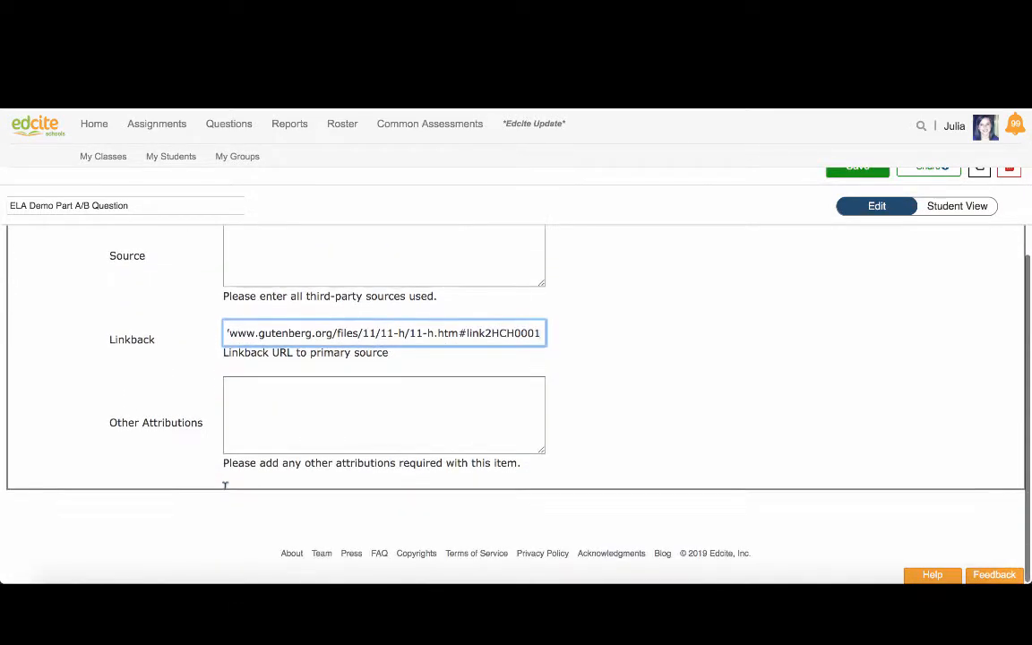
scroll(223, 484, up, 5)
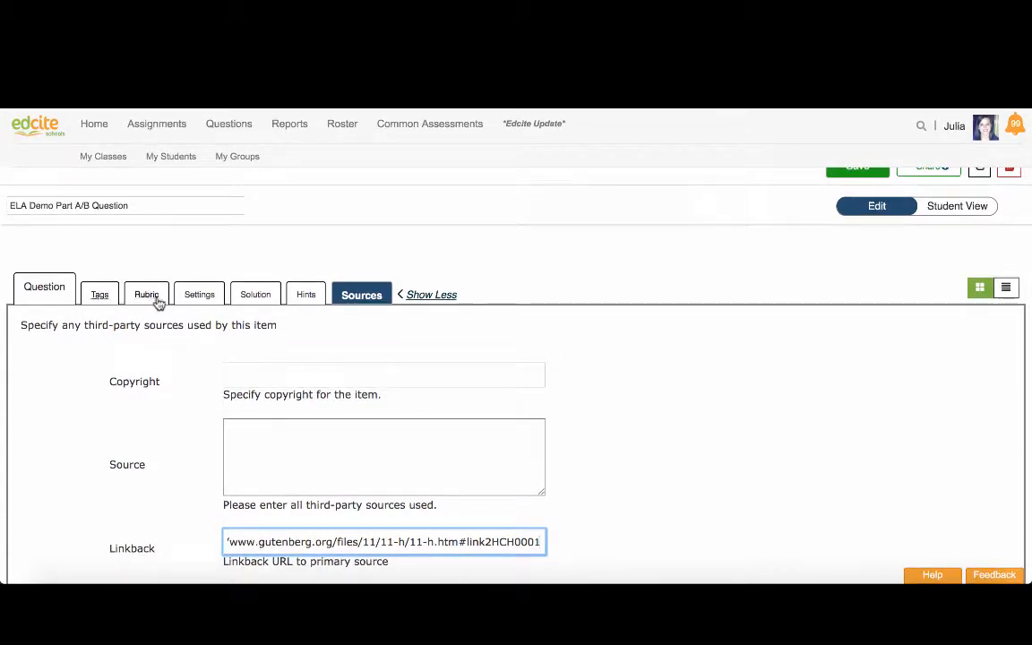
Step: Check the question content and the tool options offered in its Settings, and return to the question
click(59, 296)
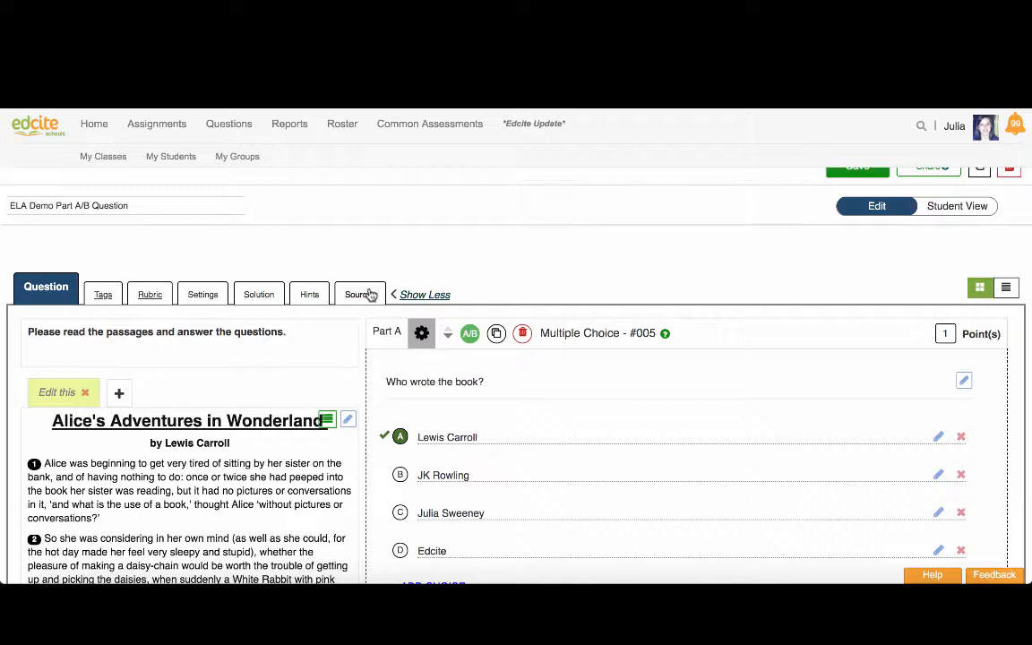
click(199, 297)
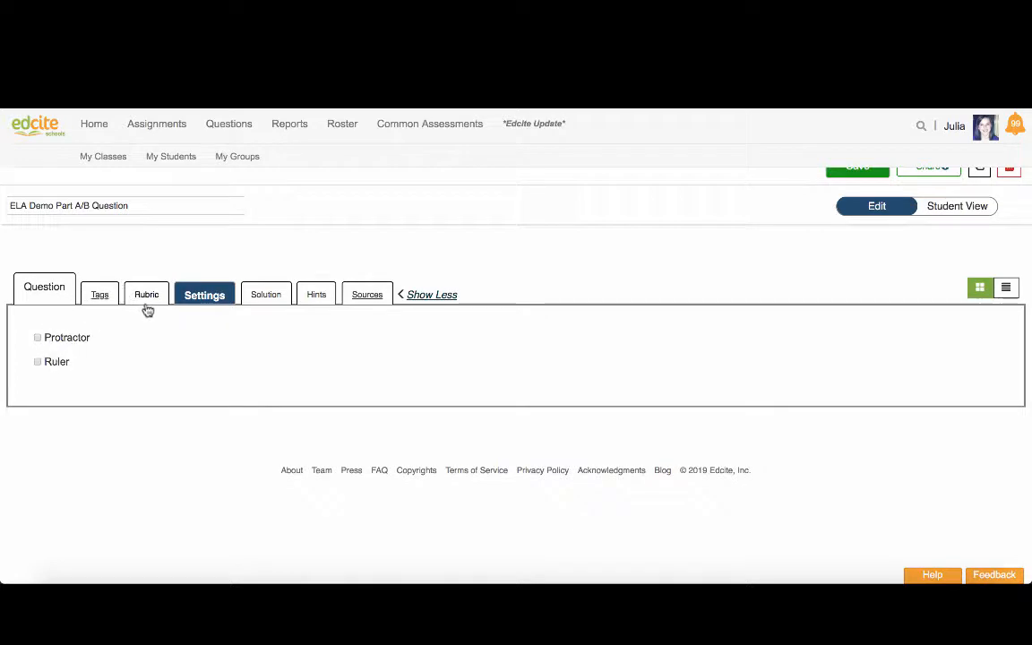
click(47, 288)
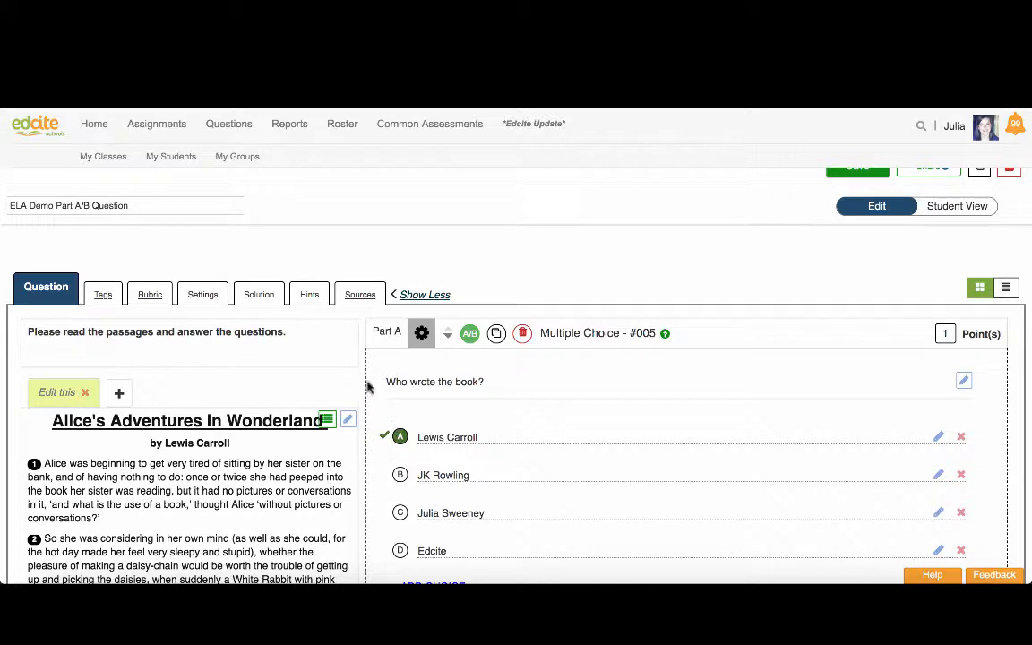
Step: Look over the passage and Part A, and save the ELA Demo Part A/B Question
scroll(368, 386, down, 1)
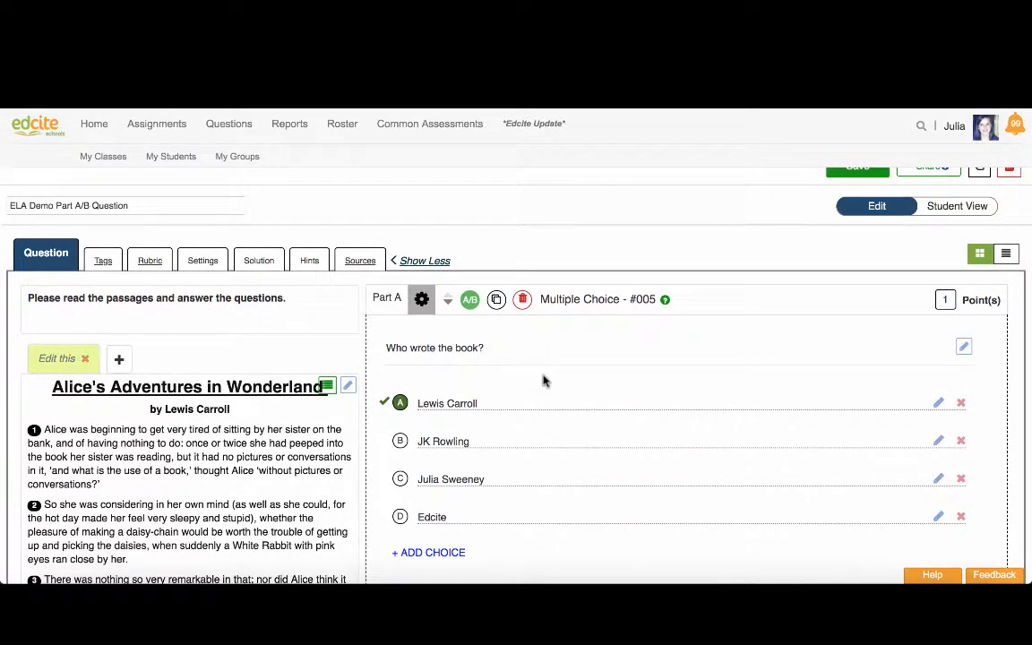
scroll(543, 375, up, 1)
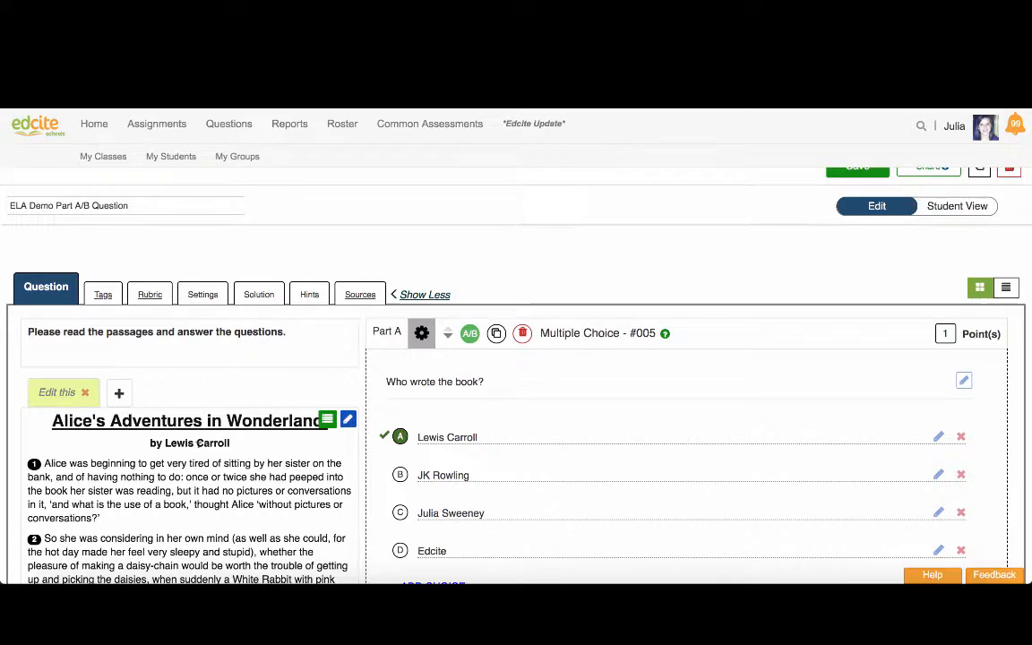
scroll(188, 501, down, 3)
scroll(189, 502, up, 3)
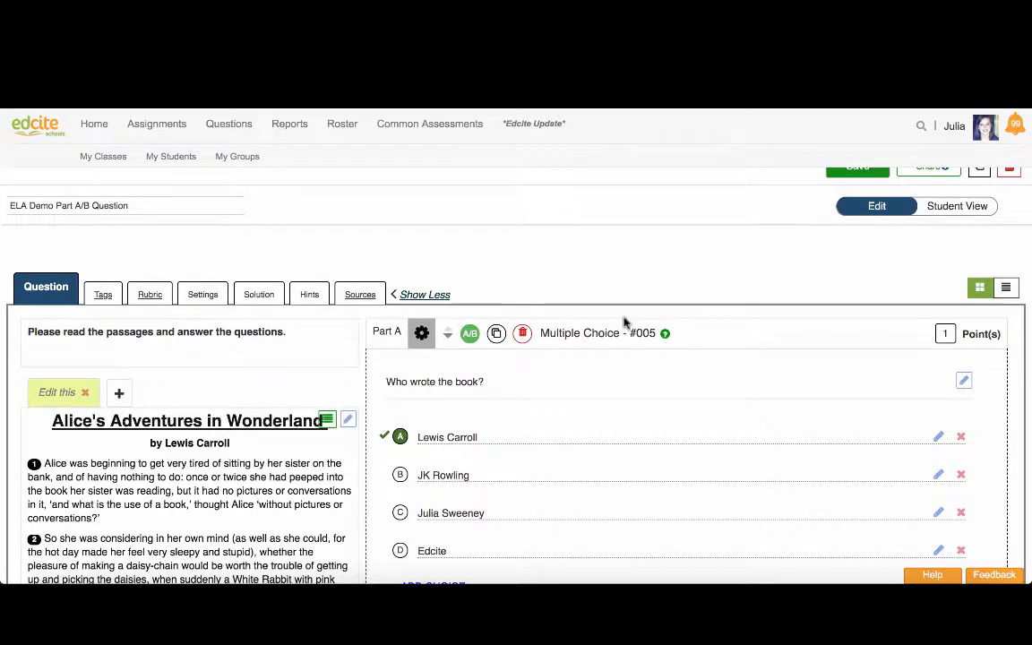
click(855, 173)
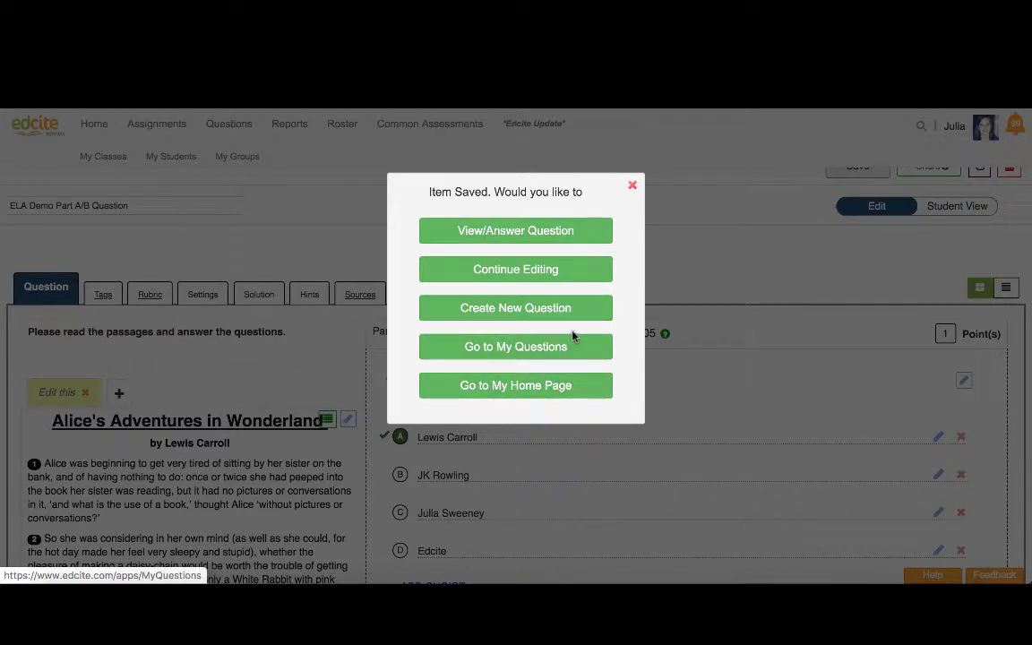
Step: Continue editing the ELA Demo Part A/B Question, save it again and go to the My Questions list
click(564, 271)
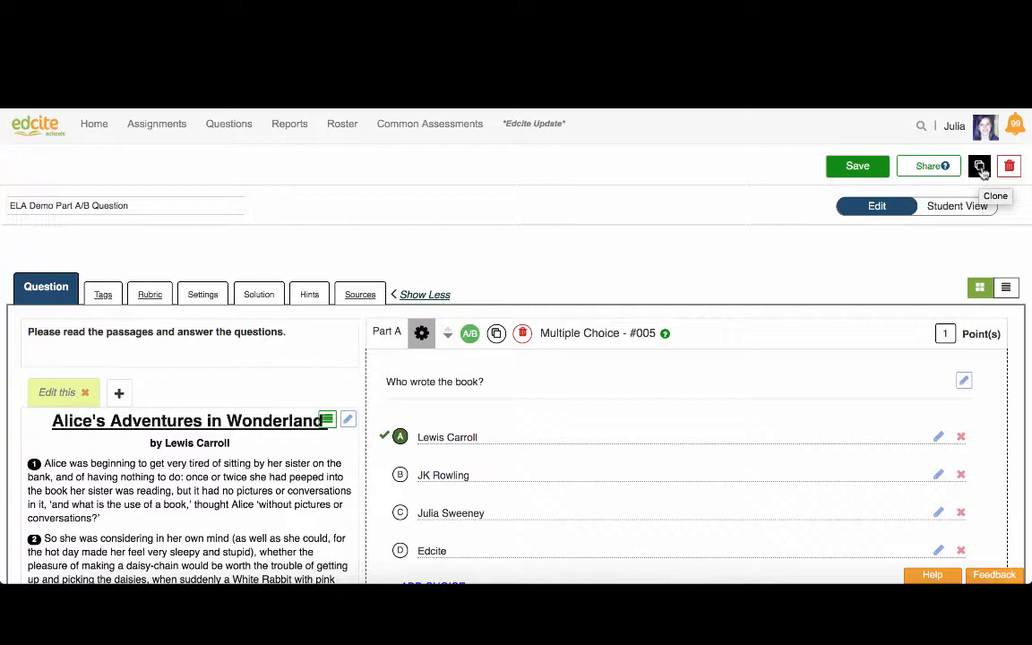
click(853, 170)
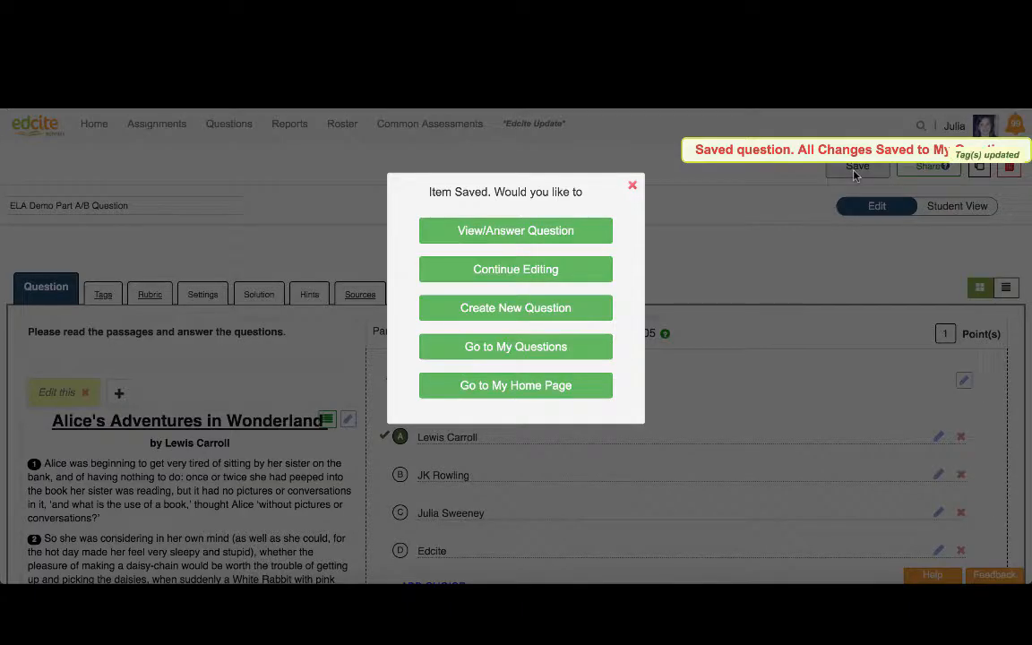
click(558, 347)
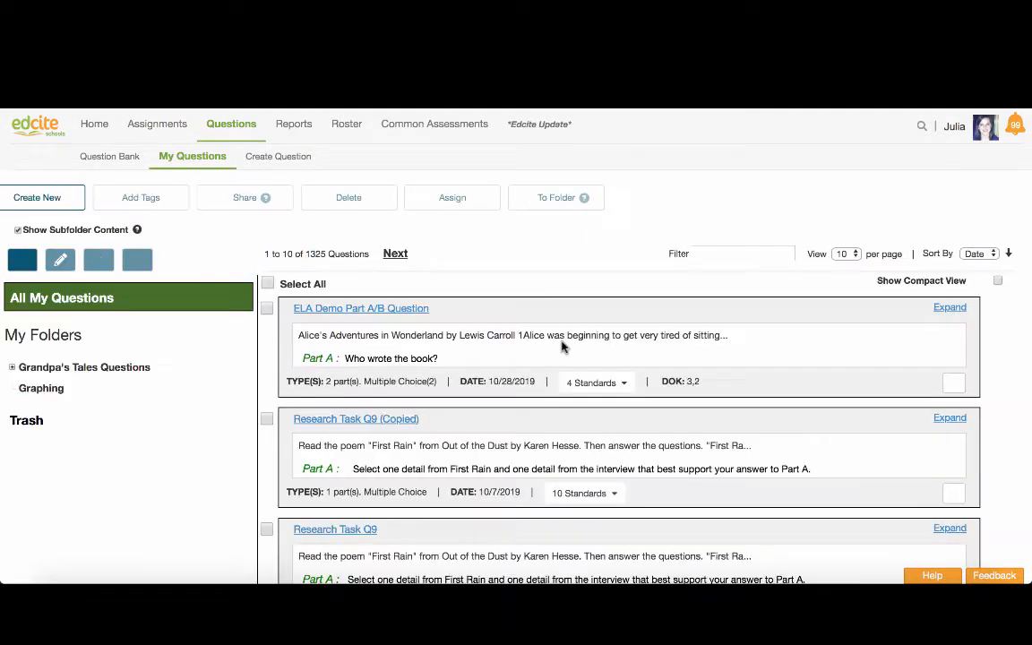
Step: Make a copy of the ELA Demo Part A/B Question from the question list
click(267, 308)
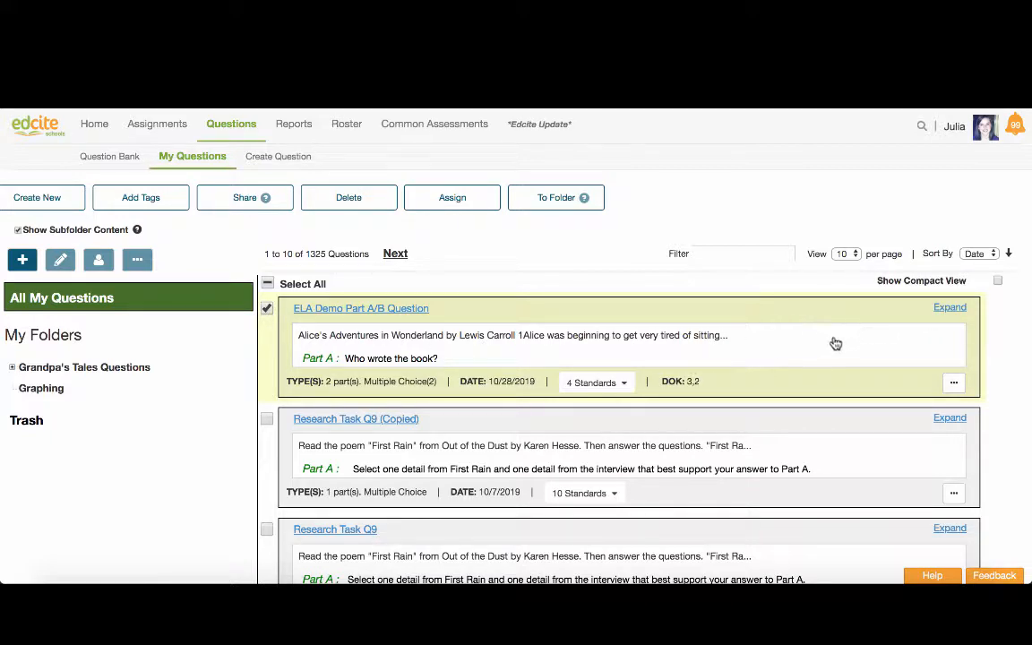
click(956, 384)
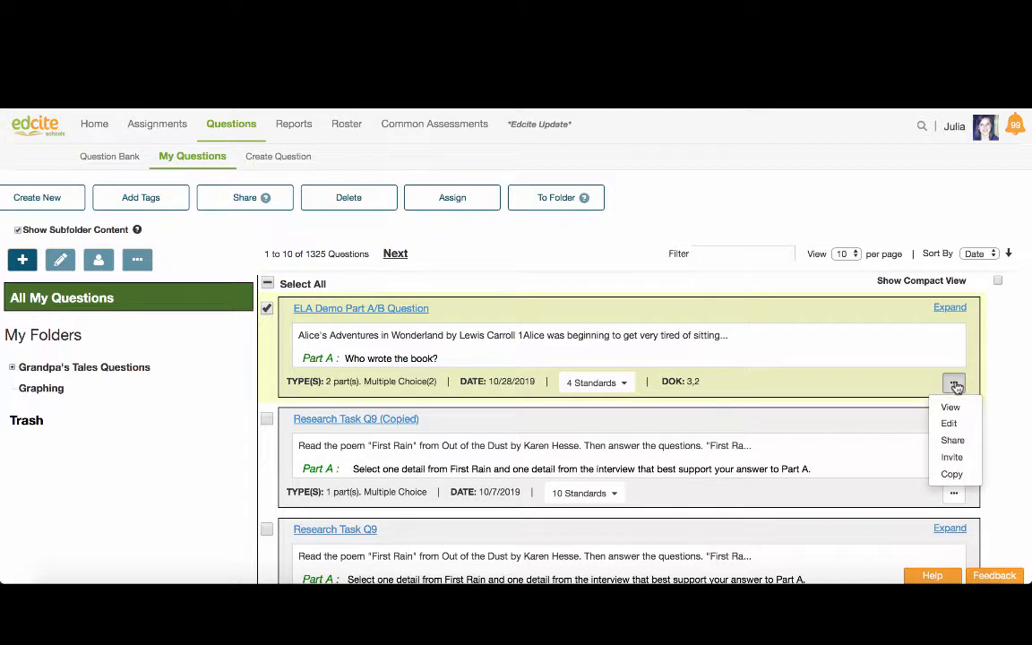
click(956, 475)
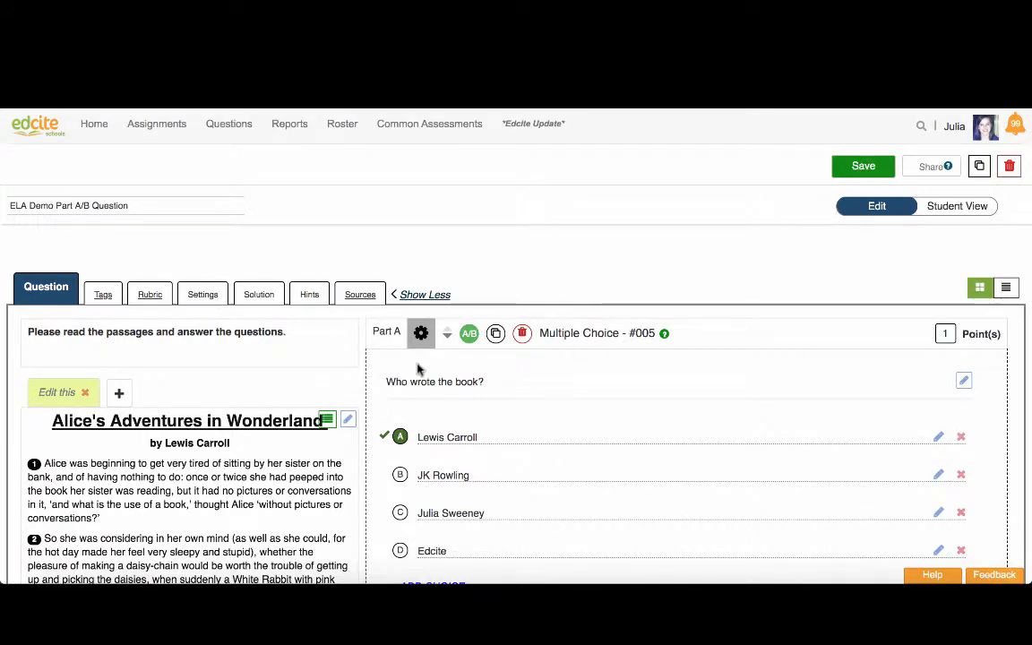
Step: Rename the copied question as ELA Demo Essay
click(156, 204)
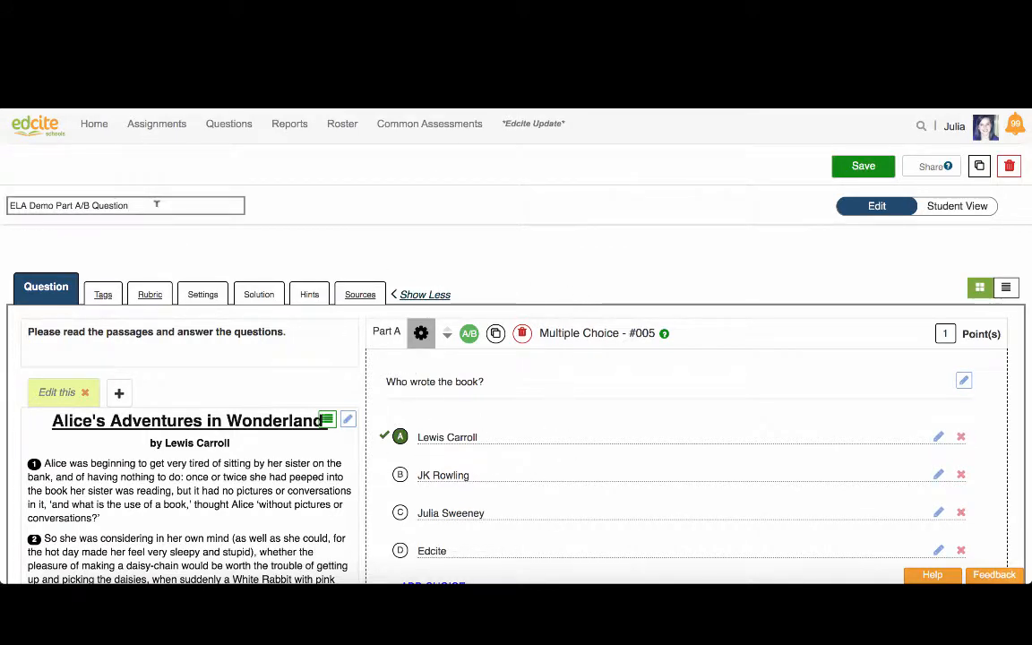
drag(54, 205, 133, 208)
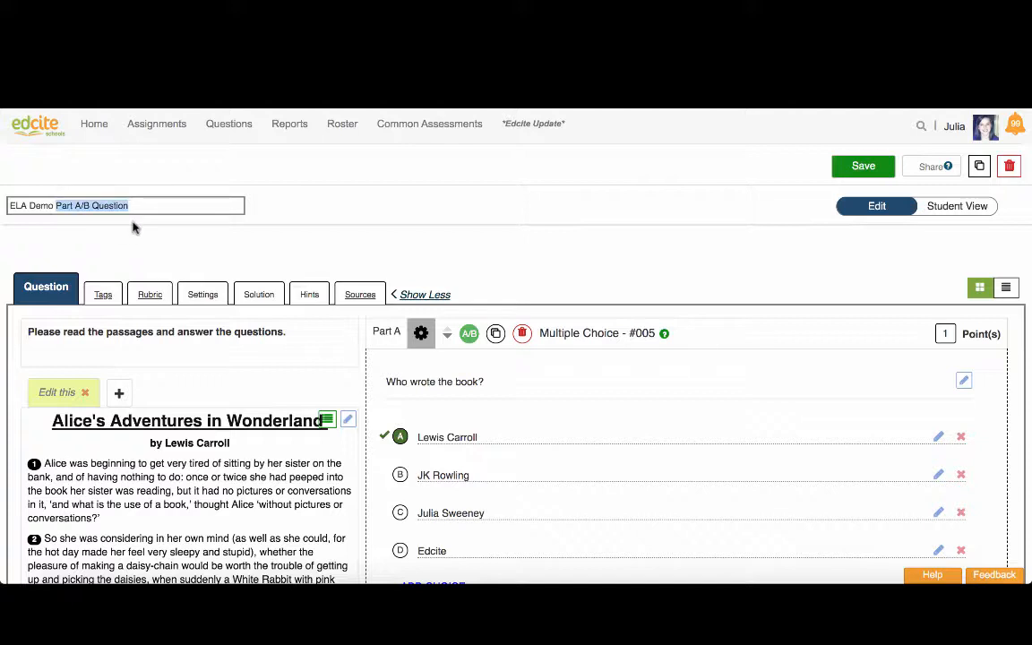
key(BackSpace)
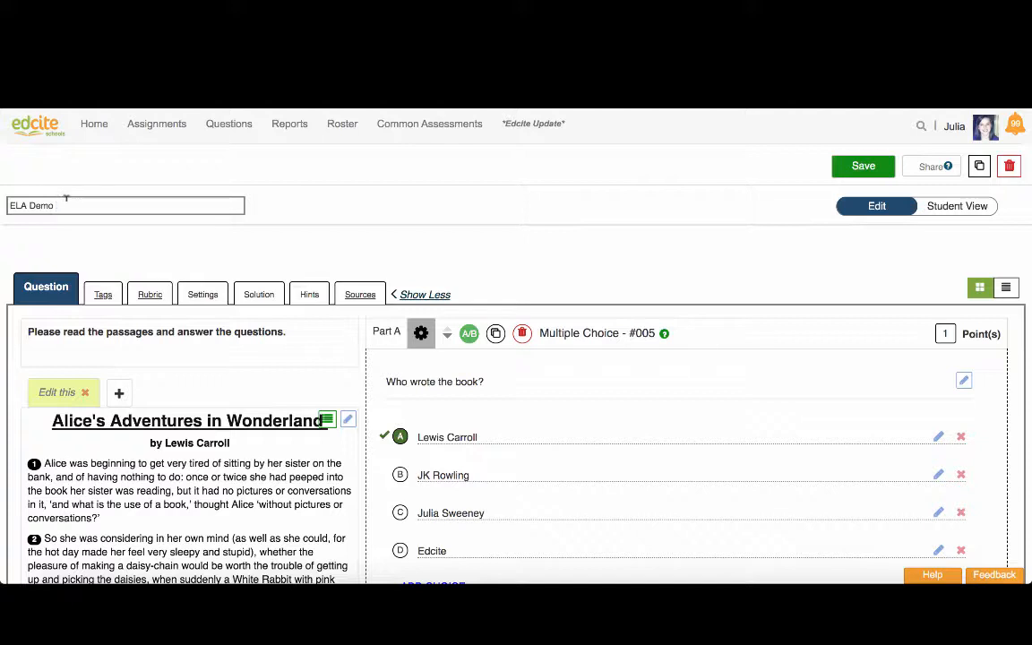
click(131, 247)
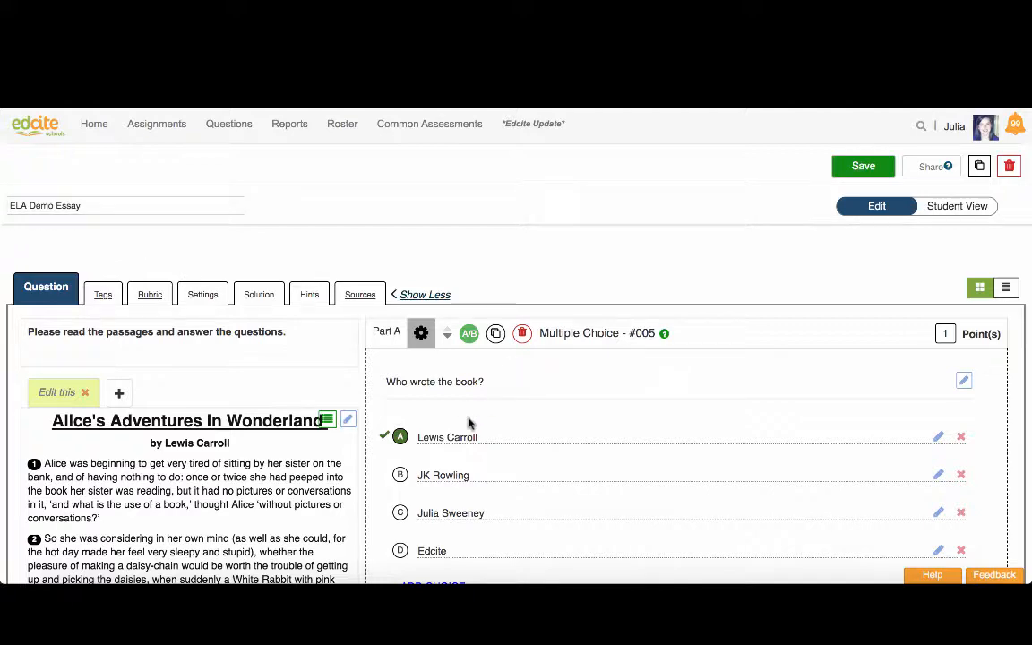
Step: Add an Essay Response - #100 part after the two multiple choice parts of the question
scroll(570, 418, down, 1)
scroll(571, 414, up, 1)
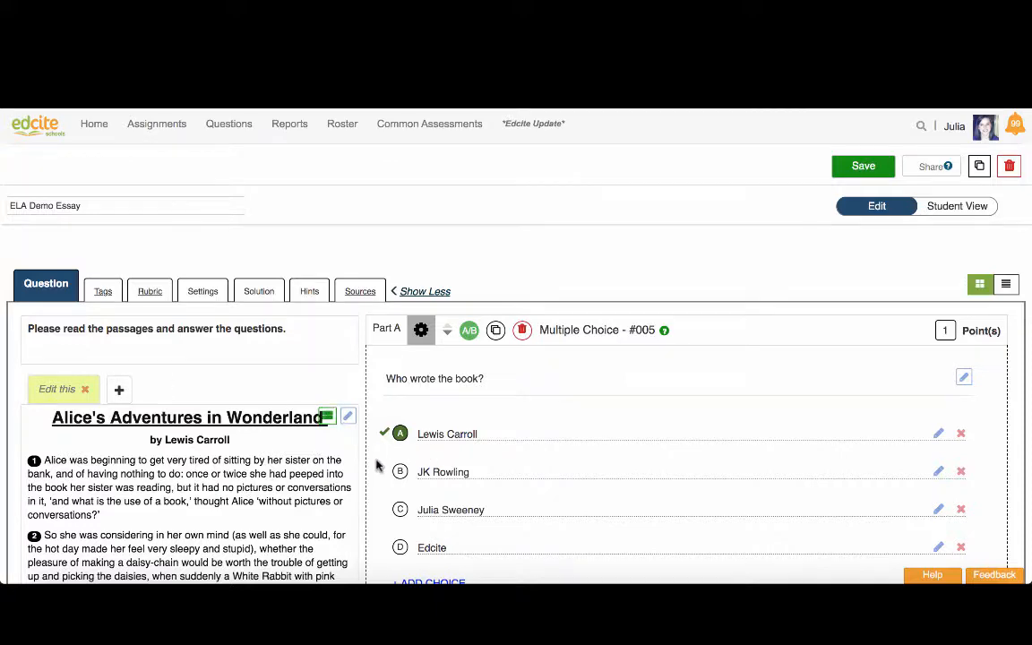
scroll(376, 465, down, 4)
scroll(376, 465, up, 3)
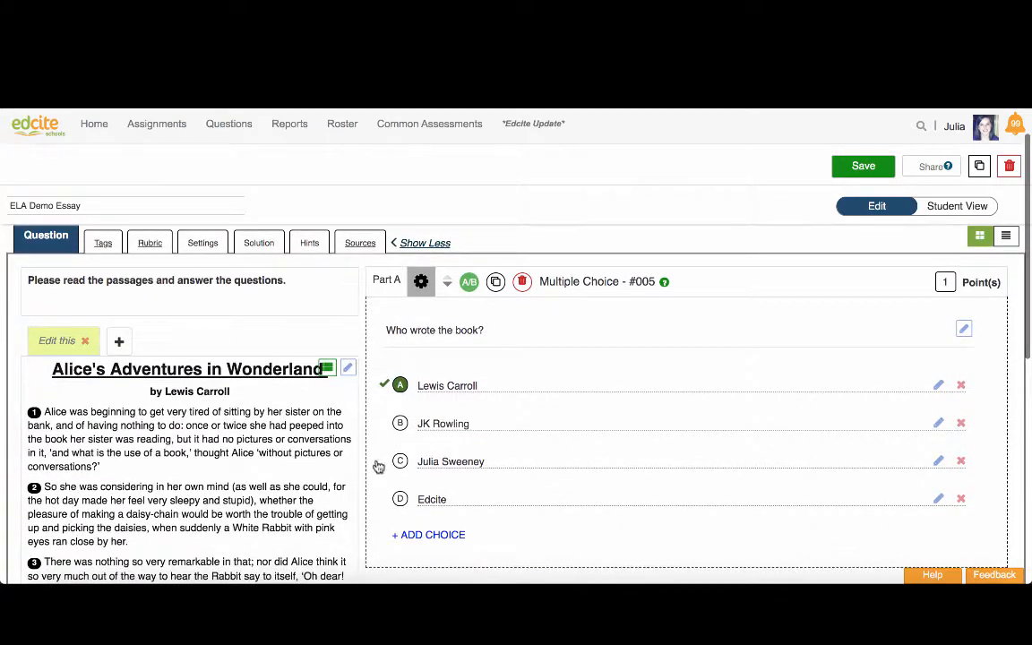
scroll(581, 433, down, 9)
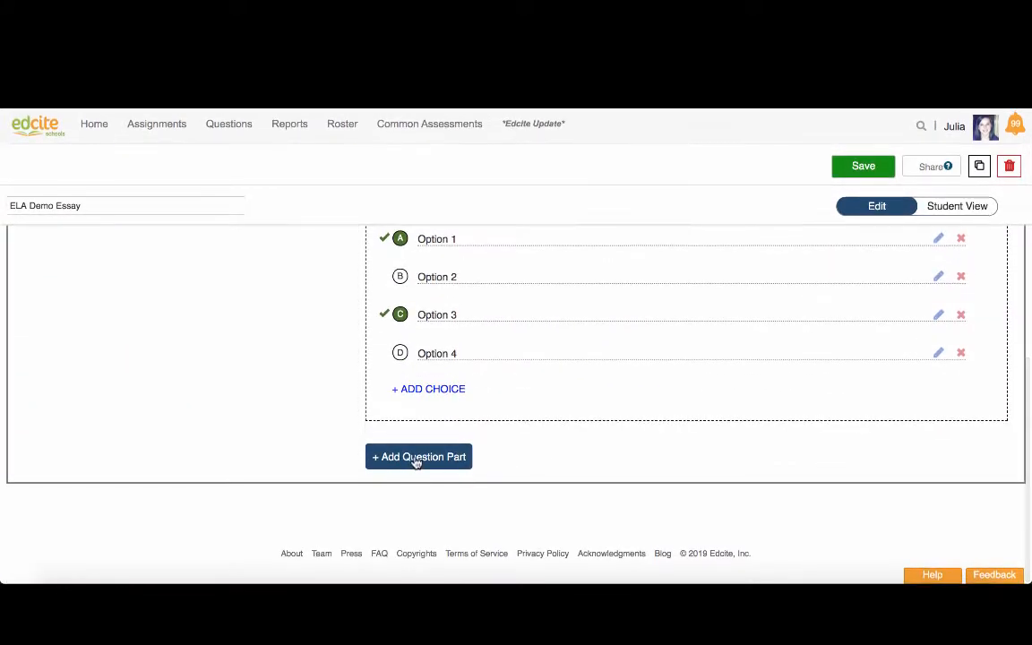
click(416, 459)
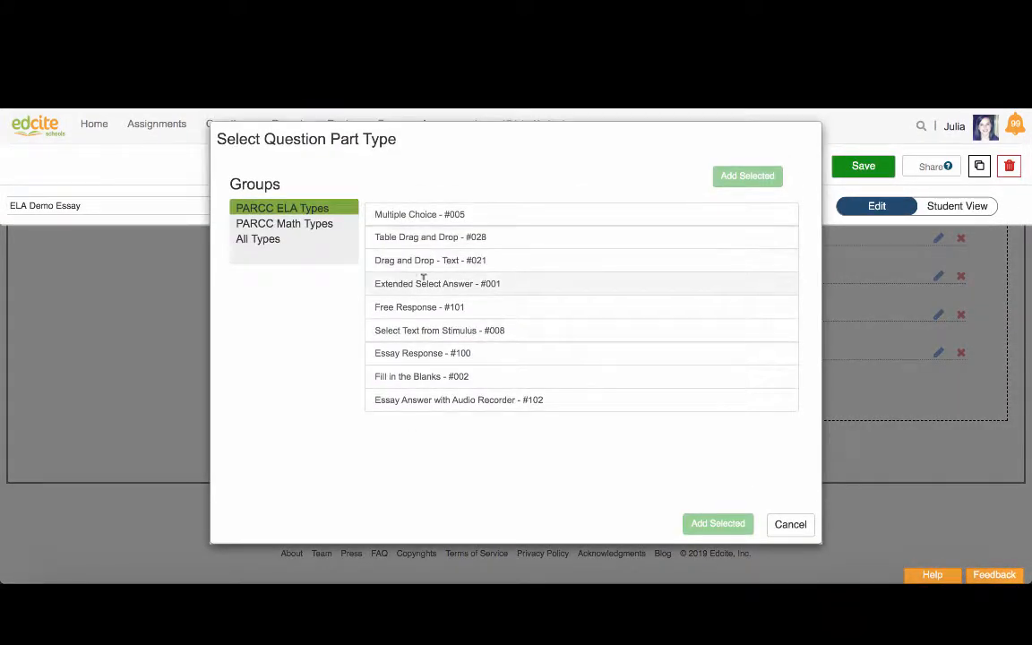
click(420, 349)
click(748, 176)
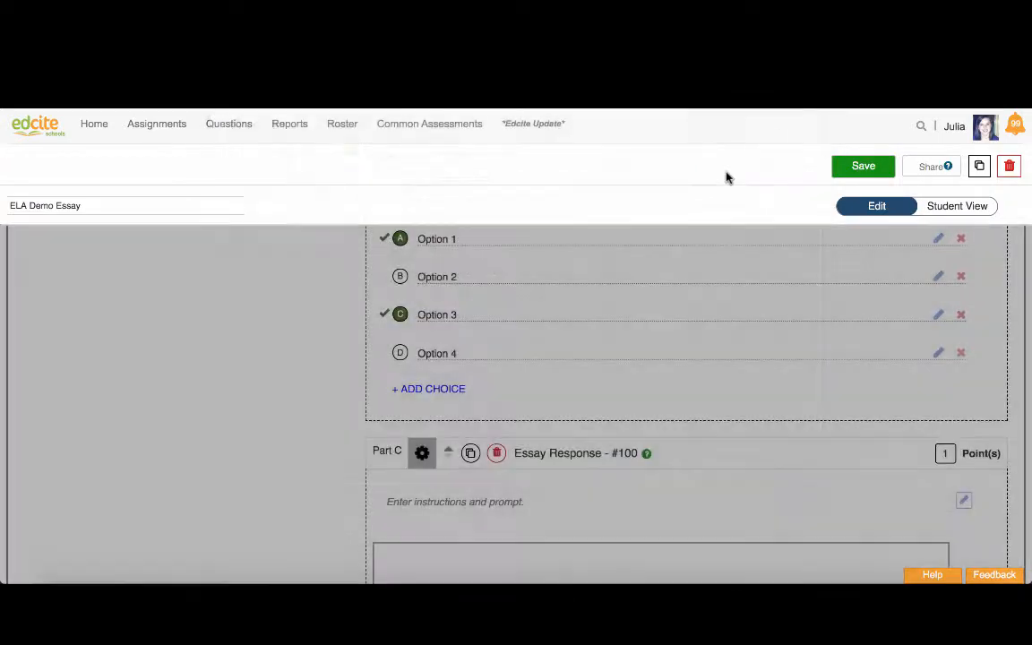
Step: Delete the multiple choice Parts B and A so that only the essay response part remains
scroll(661, 387, up, 4)
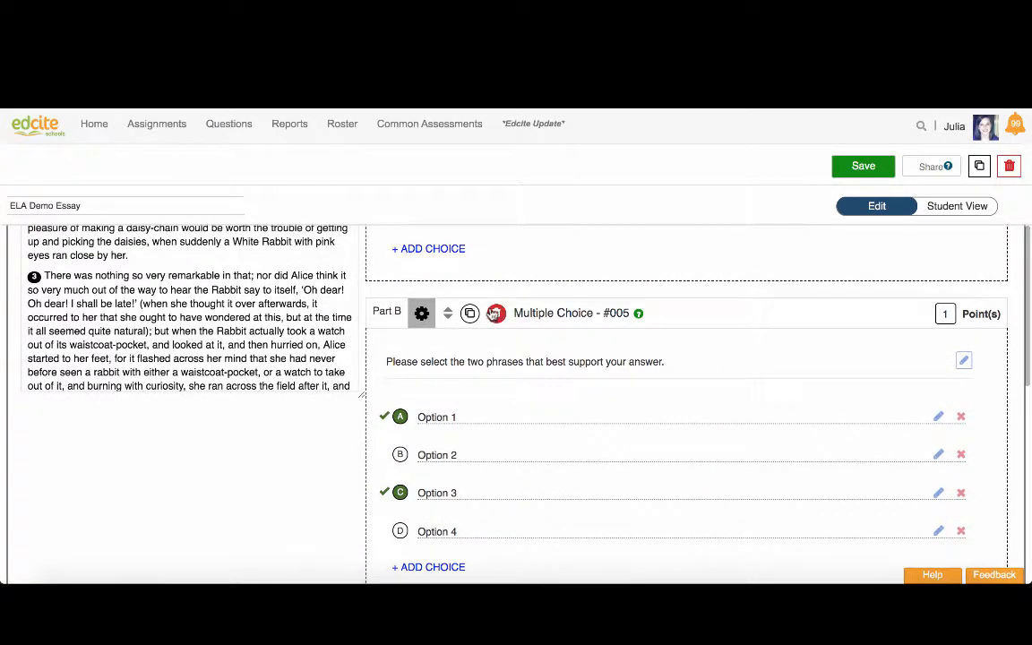
click(654, 153)
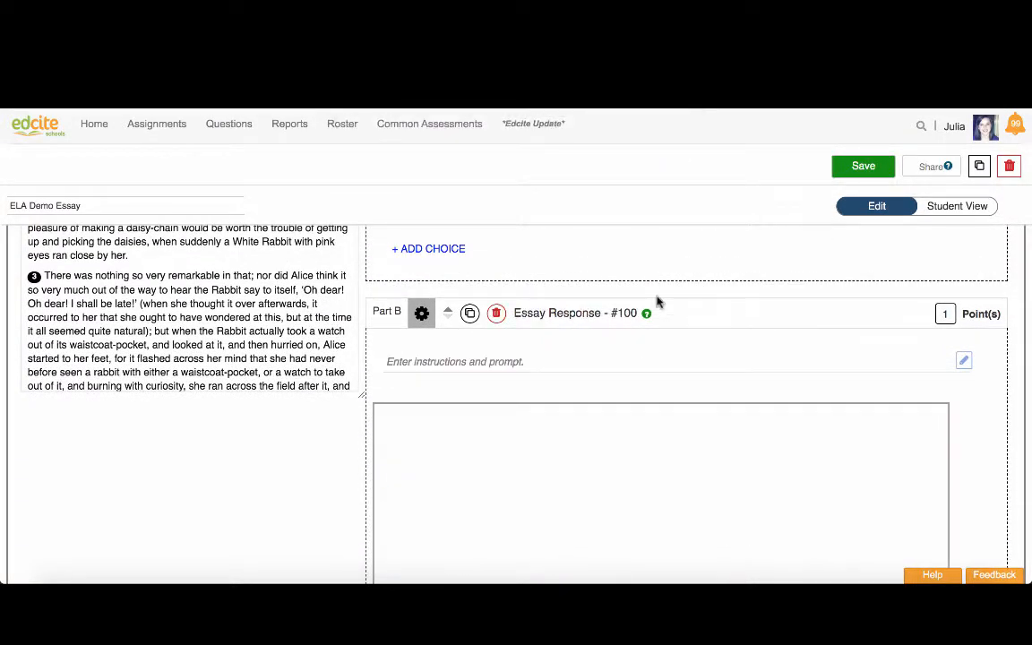
scroll(658, 299, up, 5)
click(522, 285)
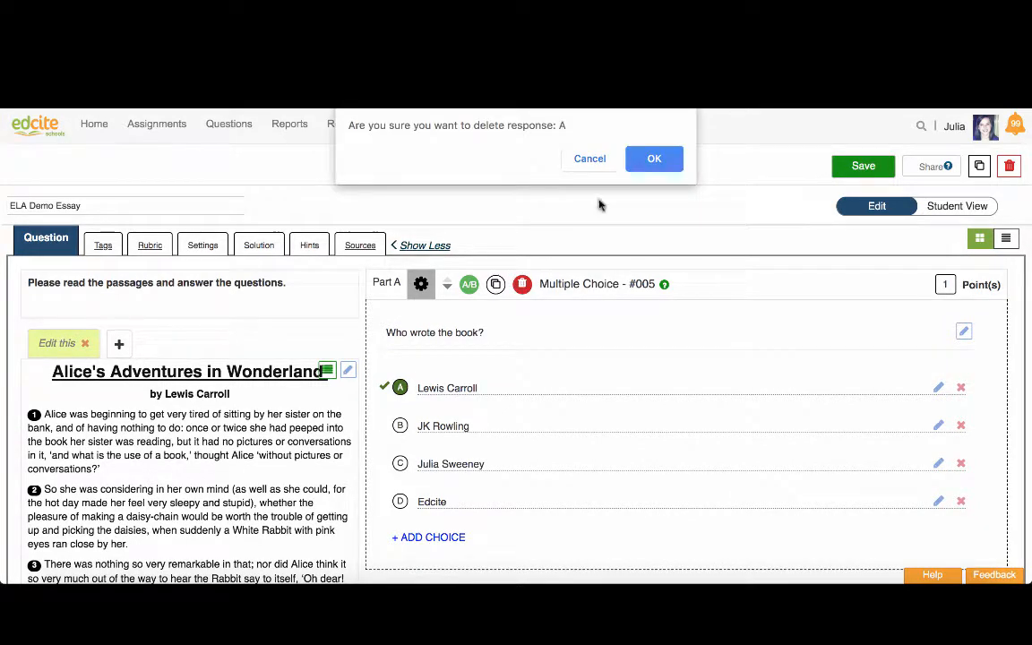
click(651, 160)
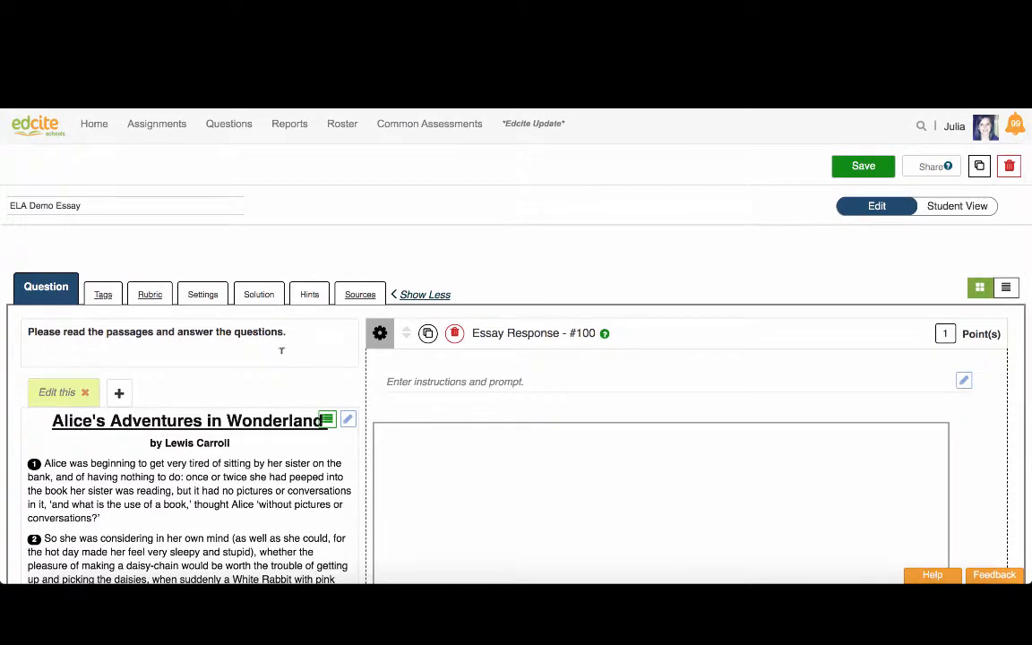
Step: Enter "Write your essay." as the essay part's prompt and save the question
click(441, 380)
text(Write)
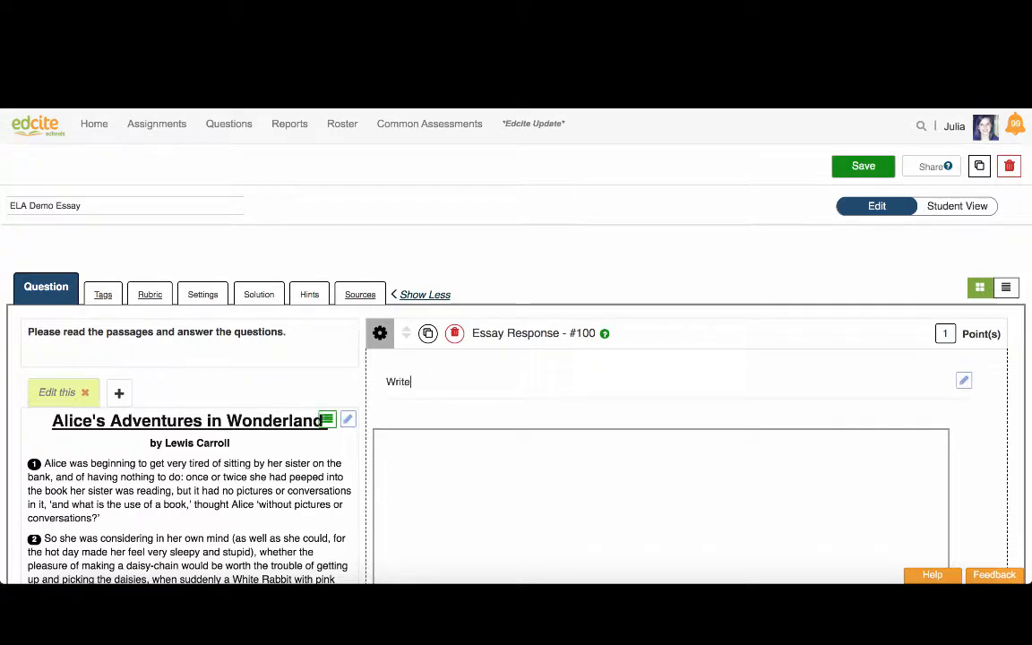
text( your essay.)
click(875, 167)
Step: Preview the ELA Demo Essay as a student, checking the passage and the essay response area
click(960, 208)
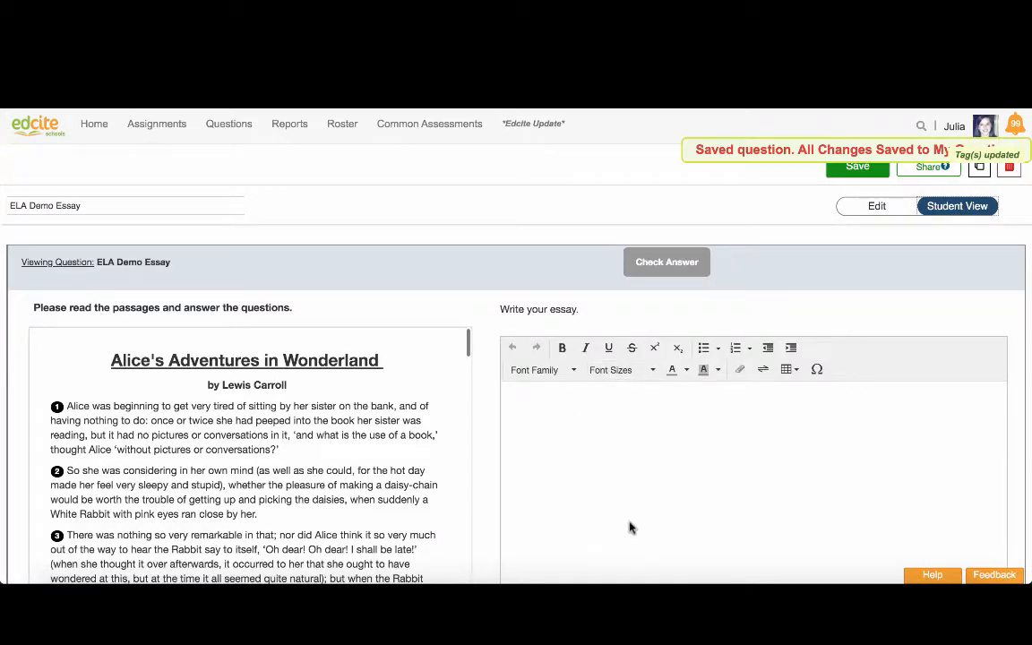
scroll(631, 528, down, 1)
scroll(518, 404, up, 1)
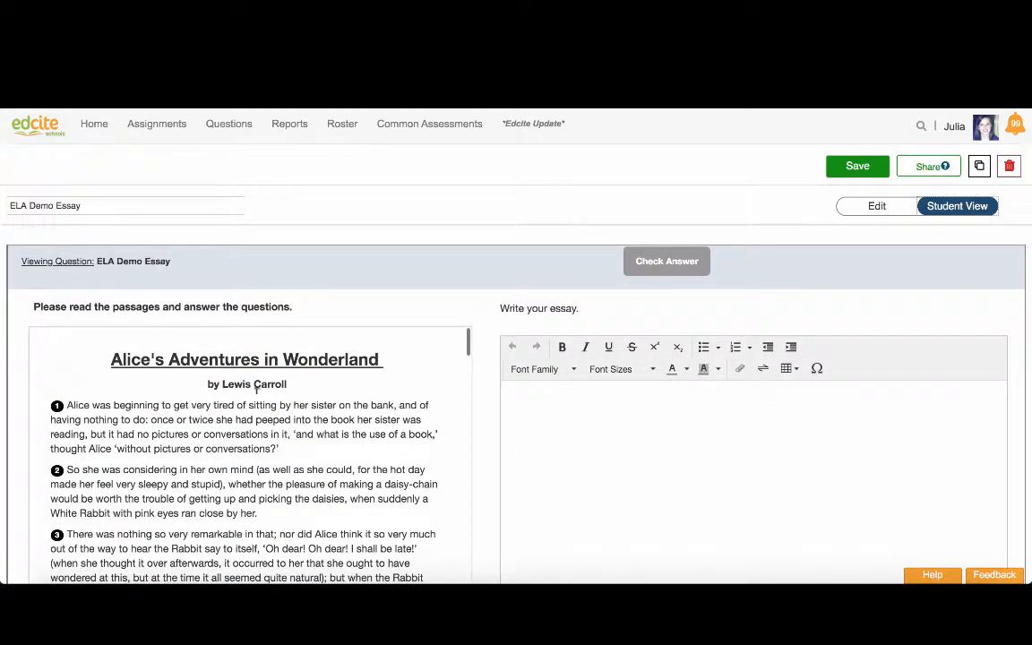
scroll(299, 439, down, 10)
scroll(299, 438, up, 10)
Step: Return the ELA Demo Essay to editing, save it and go to the My Questions list
click(872, 208)
click(854, 168)
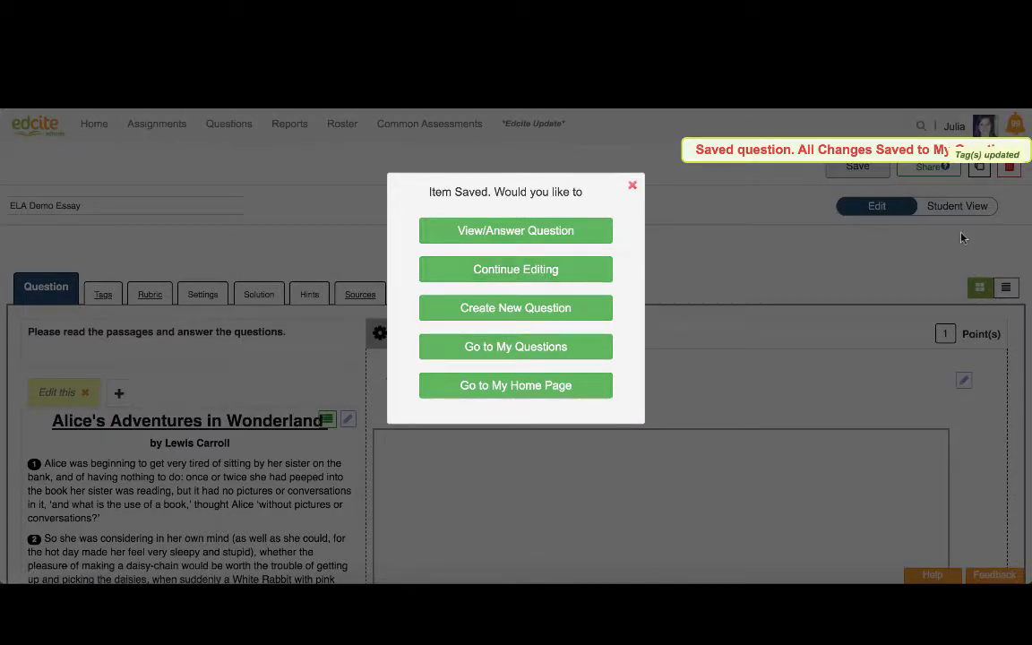
click(556, 356)
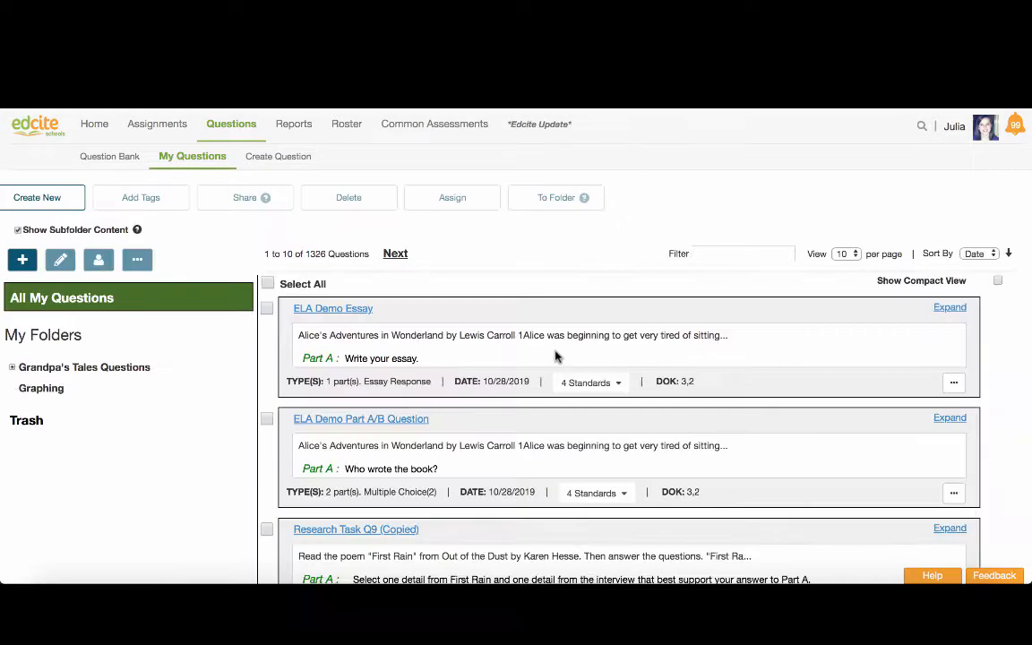
Step: Make a copy of the ELA Demo Essay question from the question list
click(268, 309)
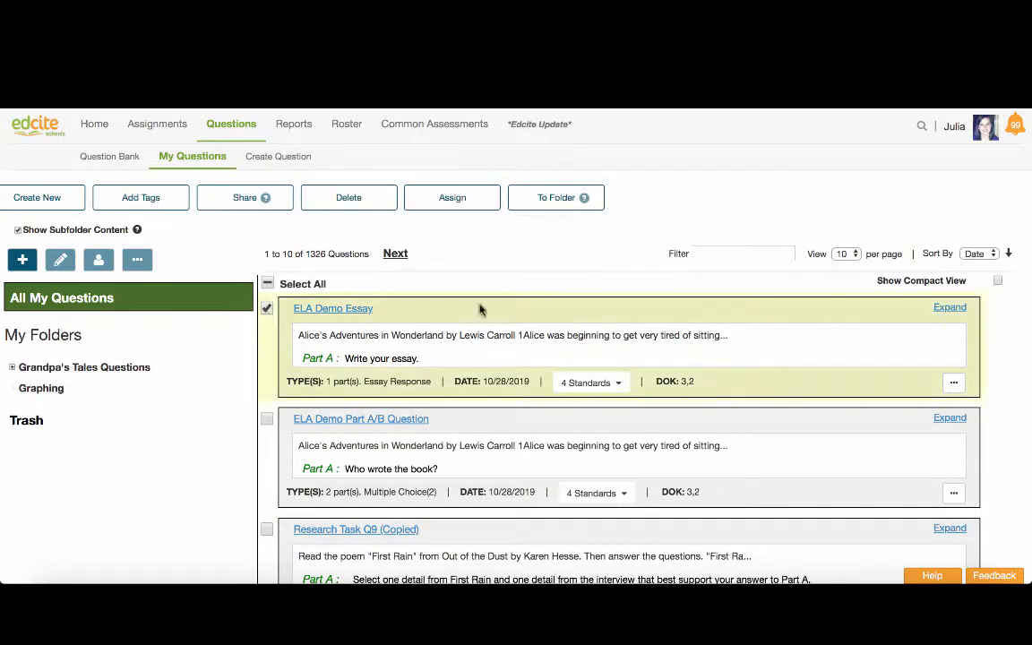
click(954, 382)
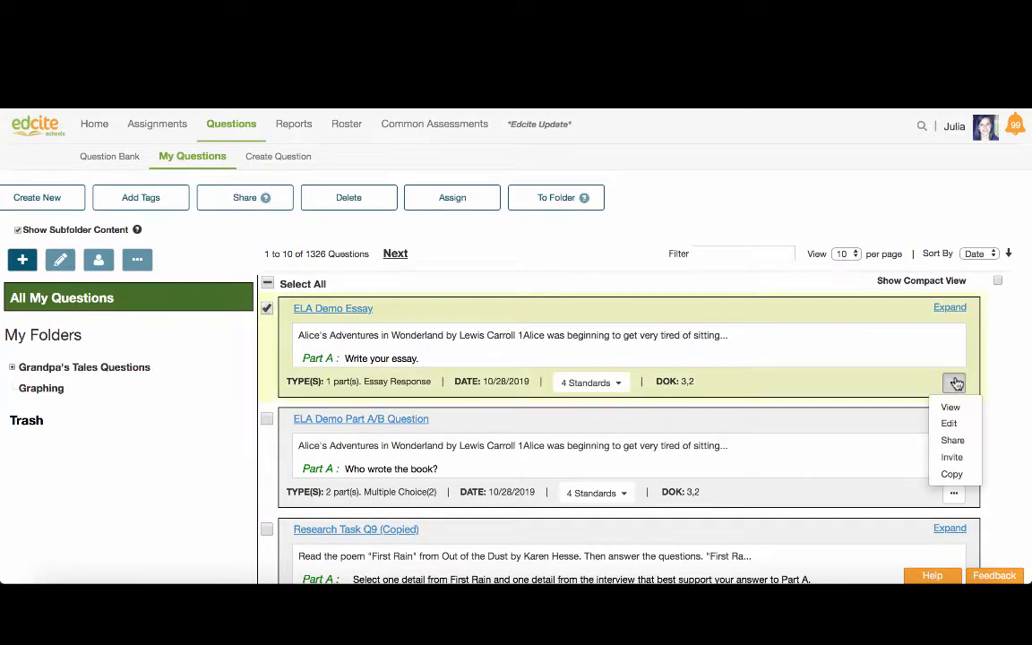
click(953, 475)
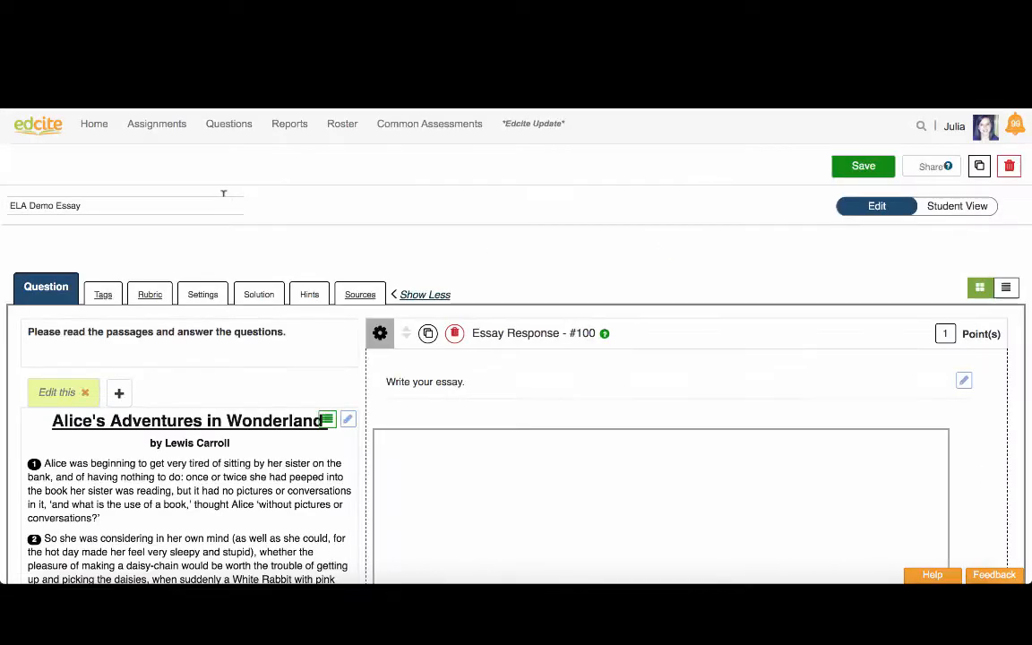
Step: Rename the copied essay question as ELA Demo Drag and Drop Order of Events
click(56, 201)
double_click(56, 201)
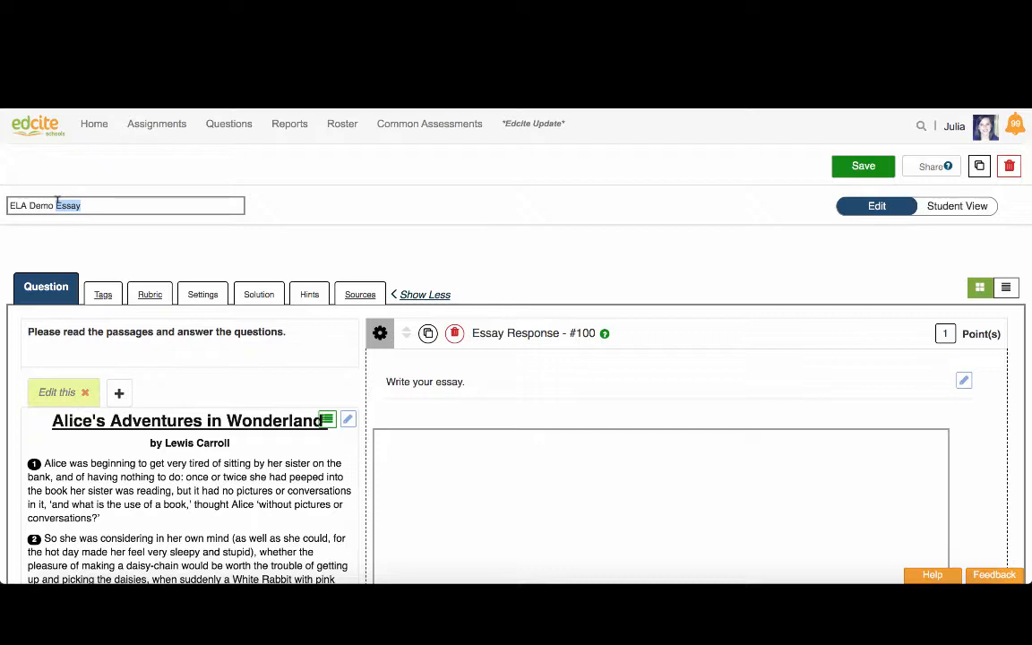
text(Drag and Drop )
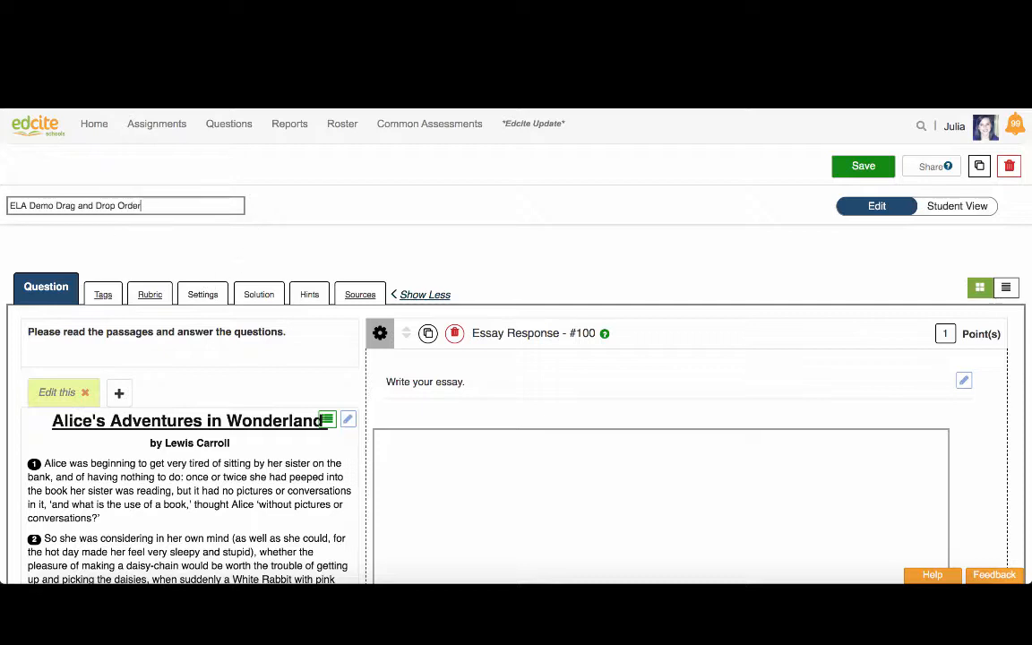
text(Order of Events)
click(408, 245)
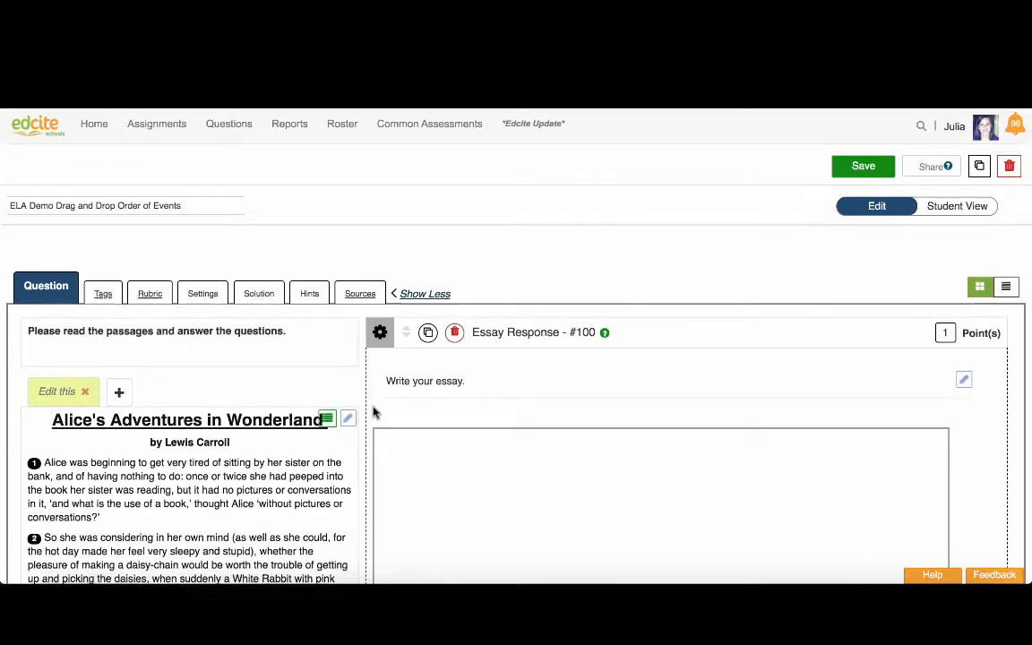
Step: Add an Order List Answer - #044 part from the Categorize/Classify question types to the question
scroll(269, 367, down, 1)
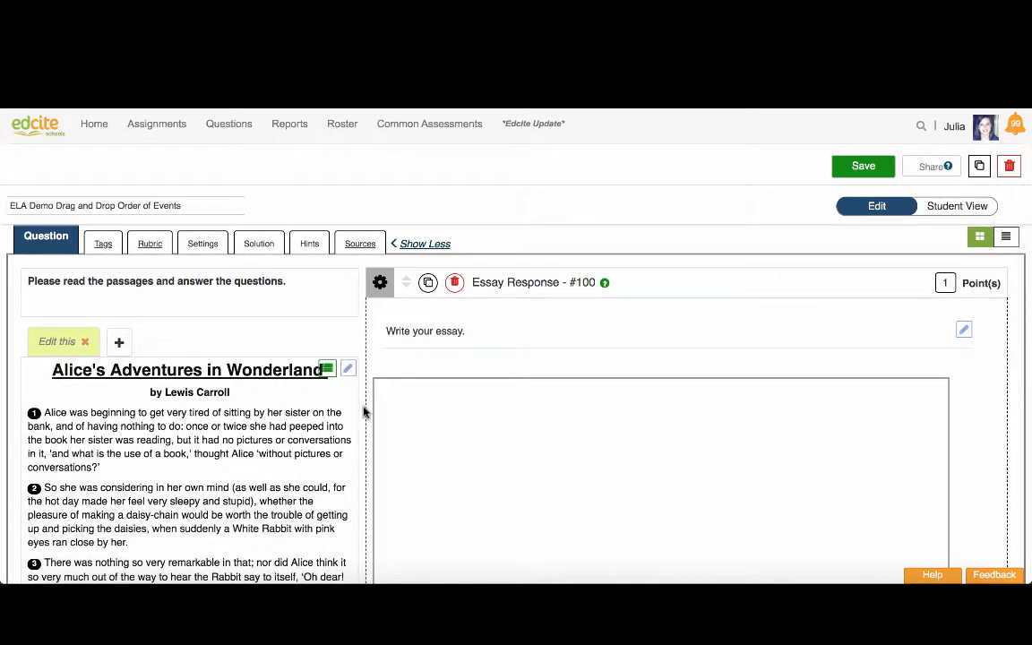
scroll(364, 411, down, 3)
click(415, 459)
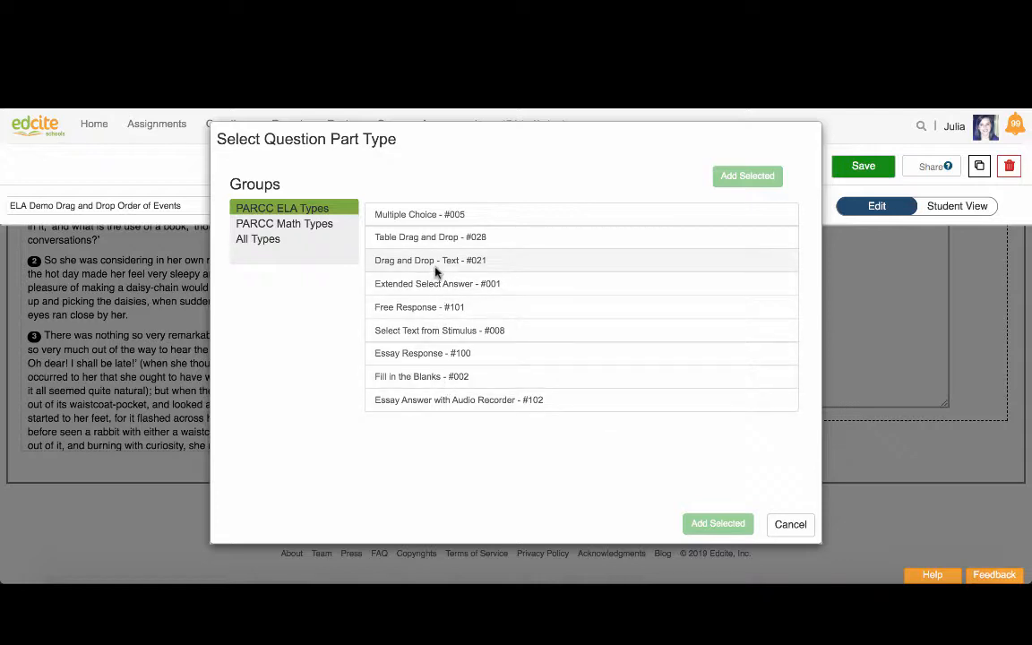
click(320, 240)
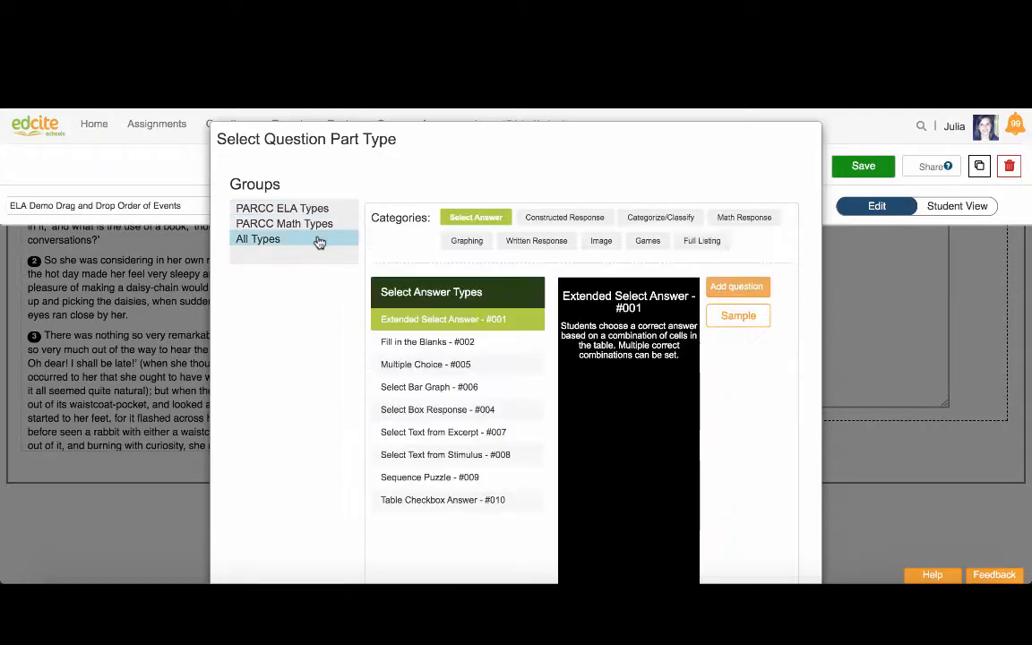
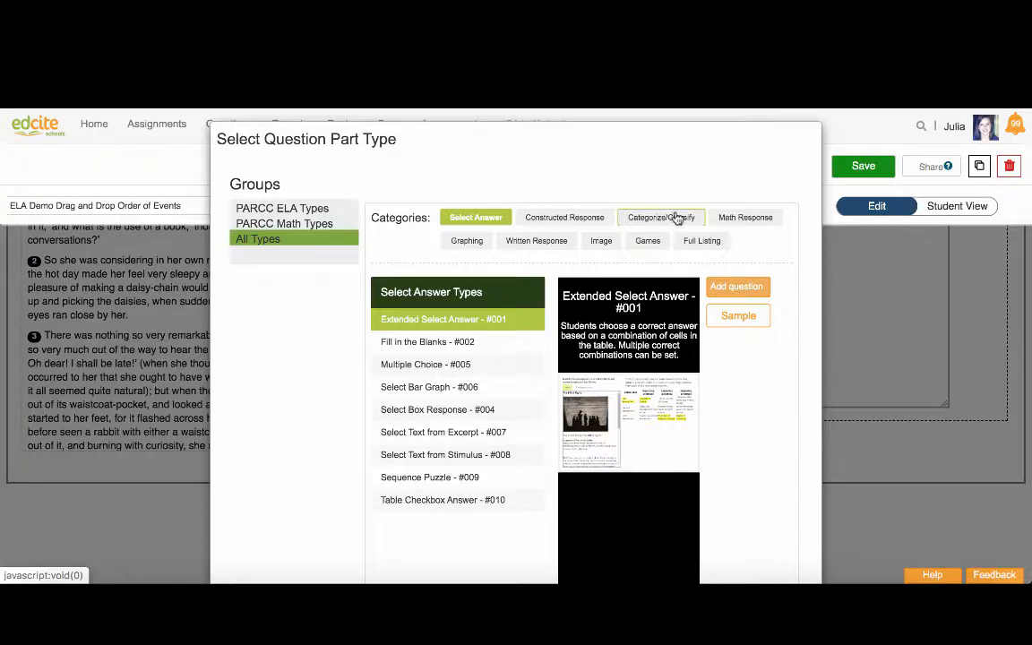
click(680, 220)
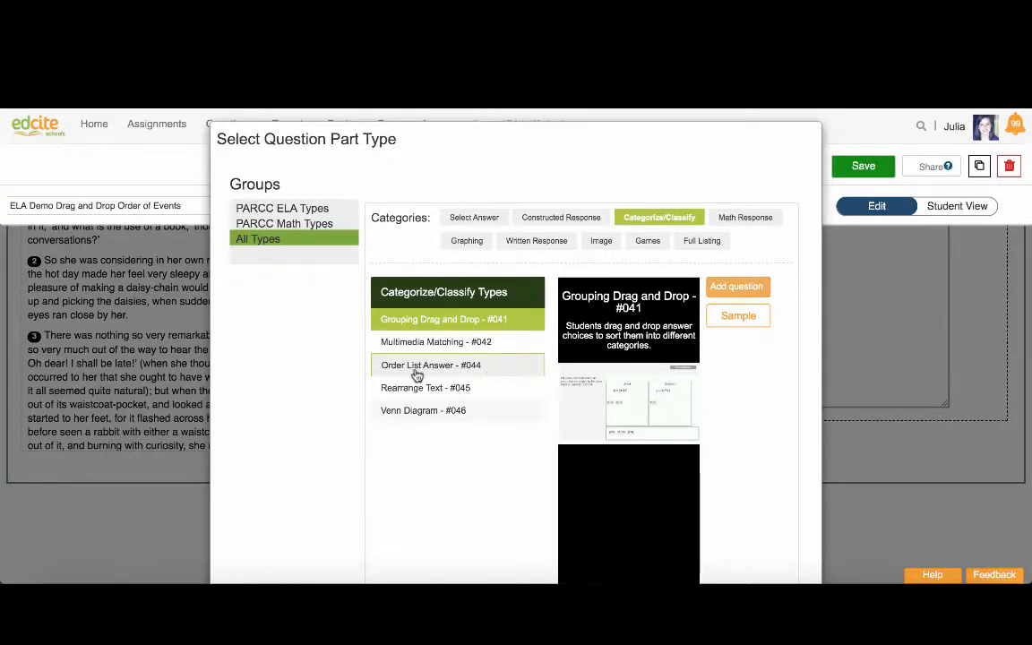
click(492, 369)
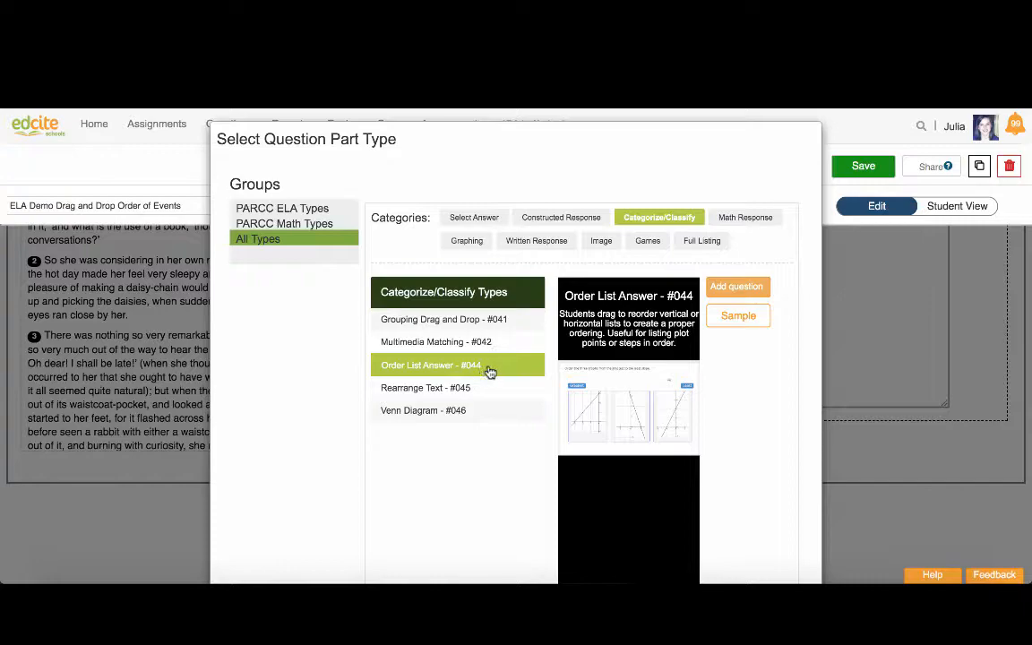
click(741, 289)
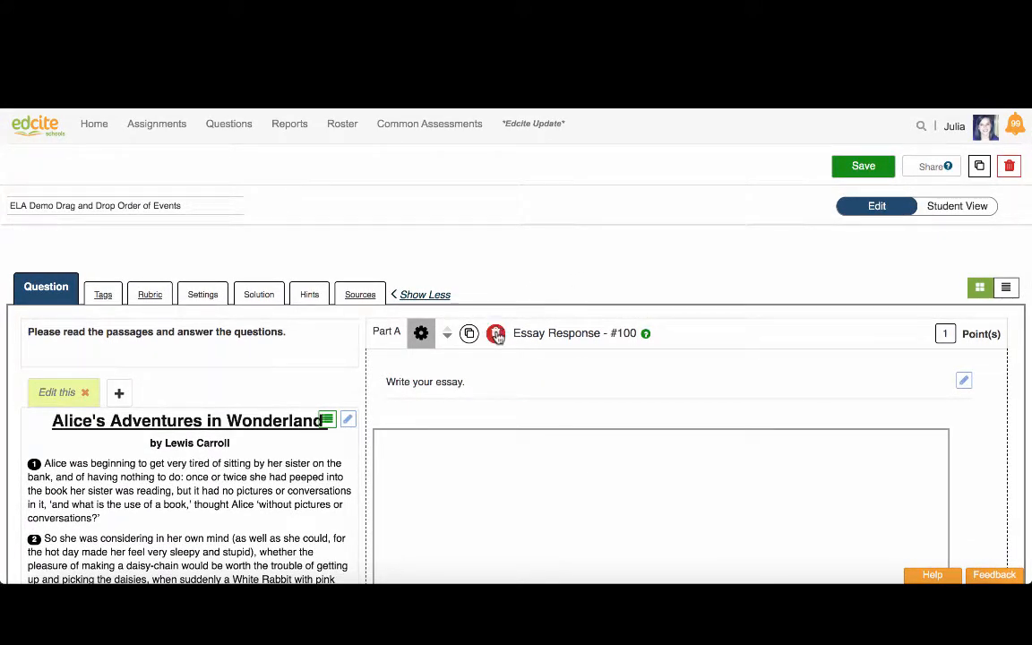
Step: Delete the Essay Response part, Part A, from the question
click(496, 334)
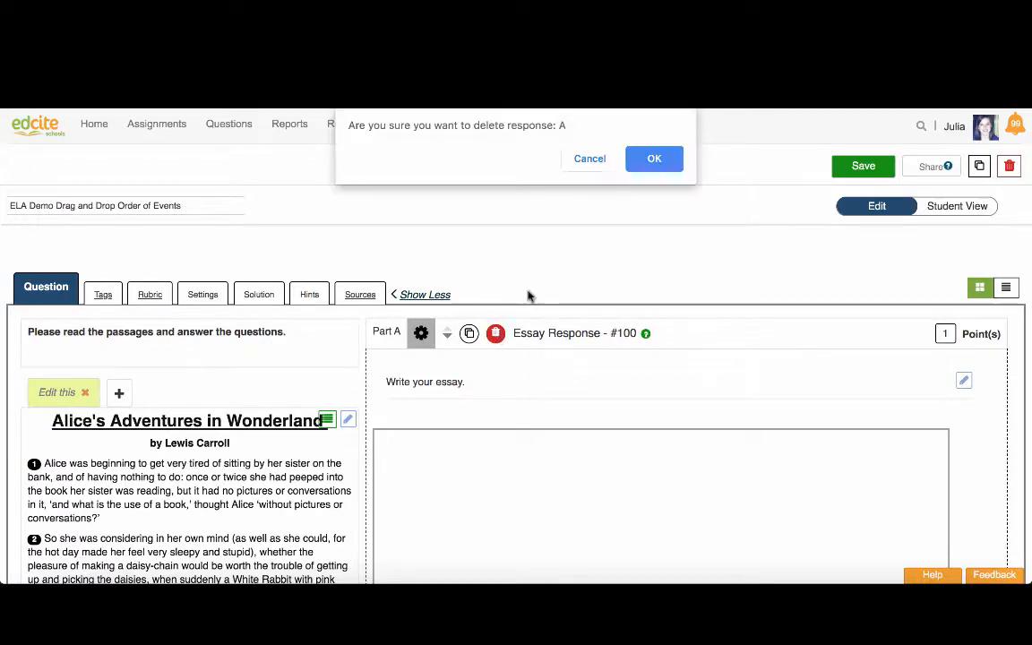
click(660, 157)
Step: Label the two ends of the order list "Beginning of the chapter" and "End of the chapter"
scroll(629, 408, down, 1)
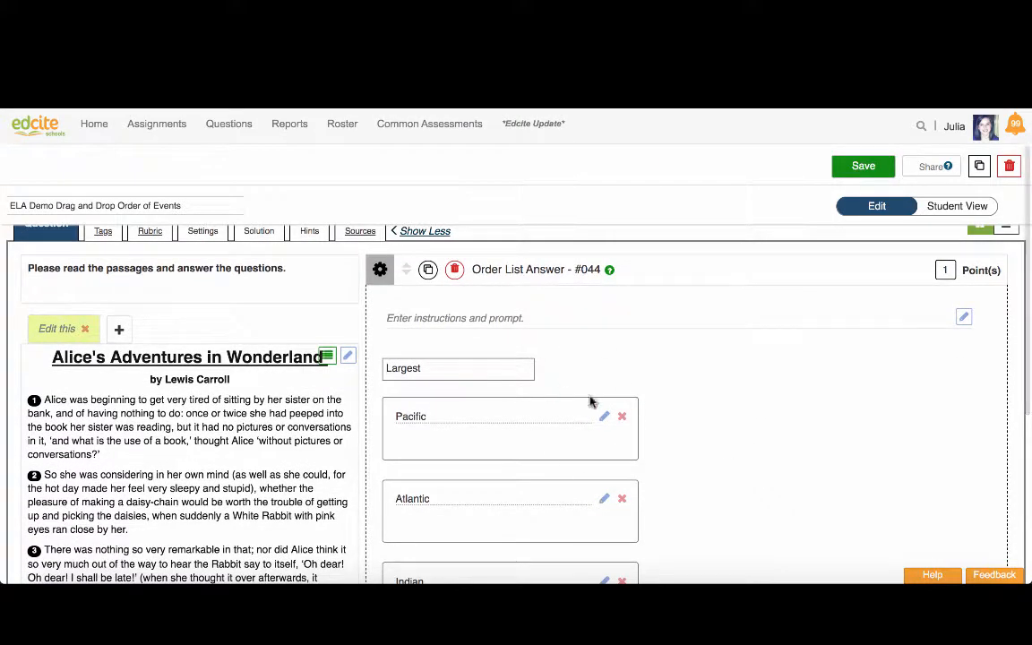
double_click(461, 371)
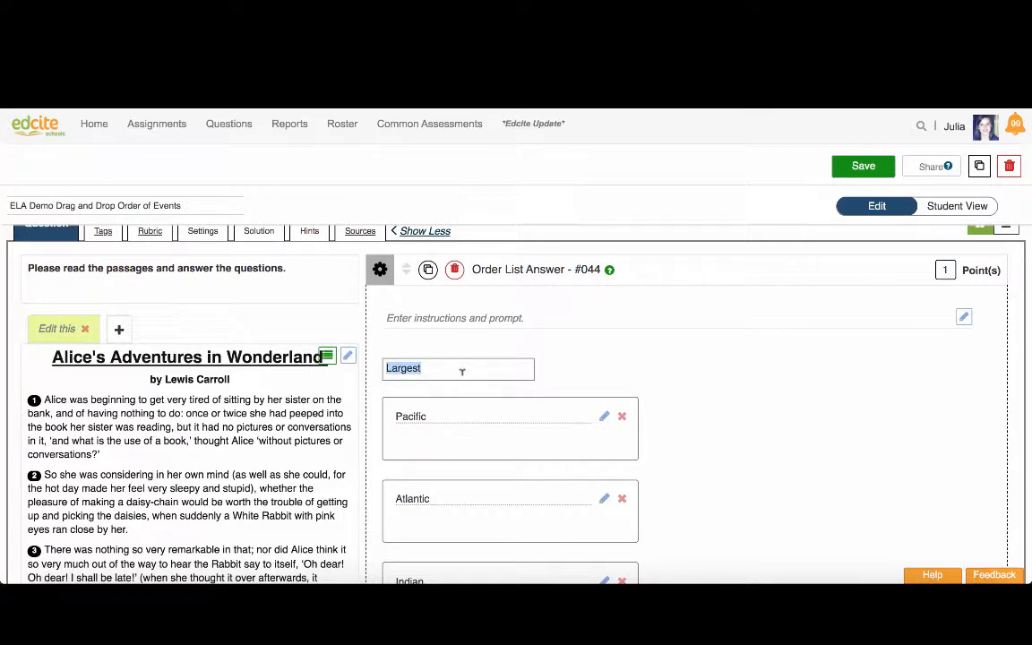
text(Beginning of the chapter)
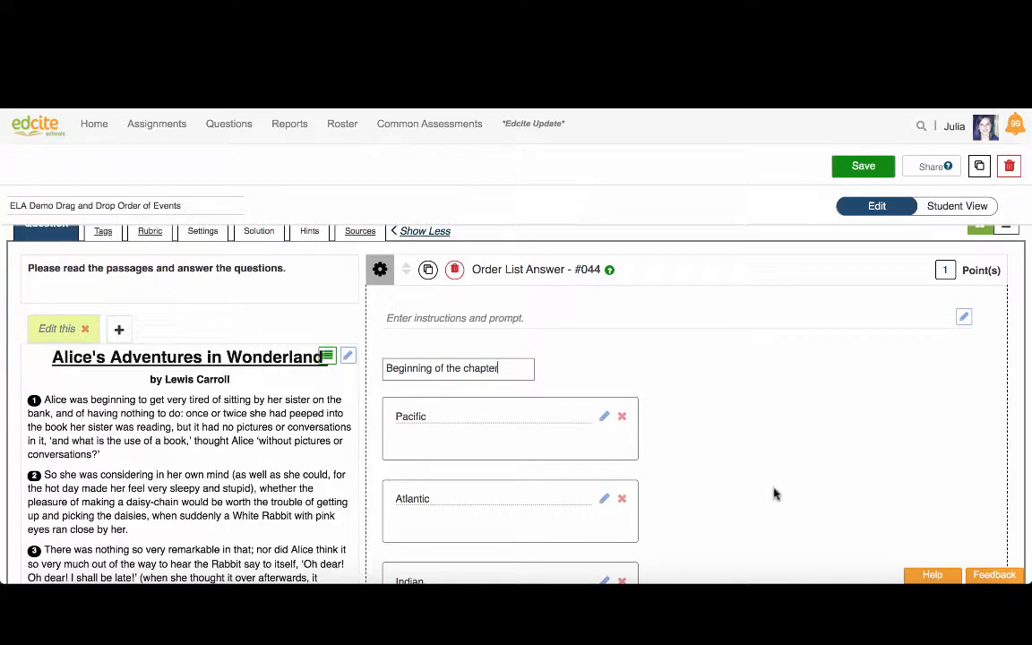
scroll(774, 494, down, 5)
double_click(439, 391)
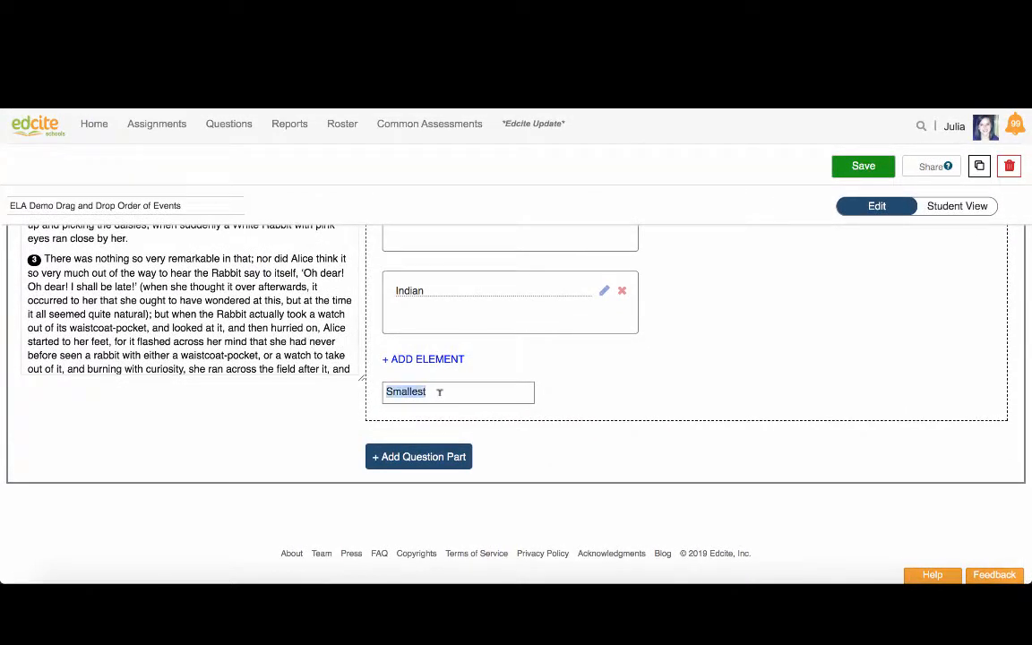
text(End of the chapter)
Step: Label the three list elements in order "Alice takes a nap", "Alice meets the rabbit" and "Alice falls into a hole"
scroll(525, 367, up, 5)
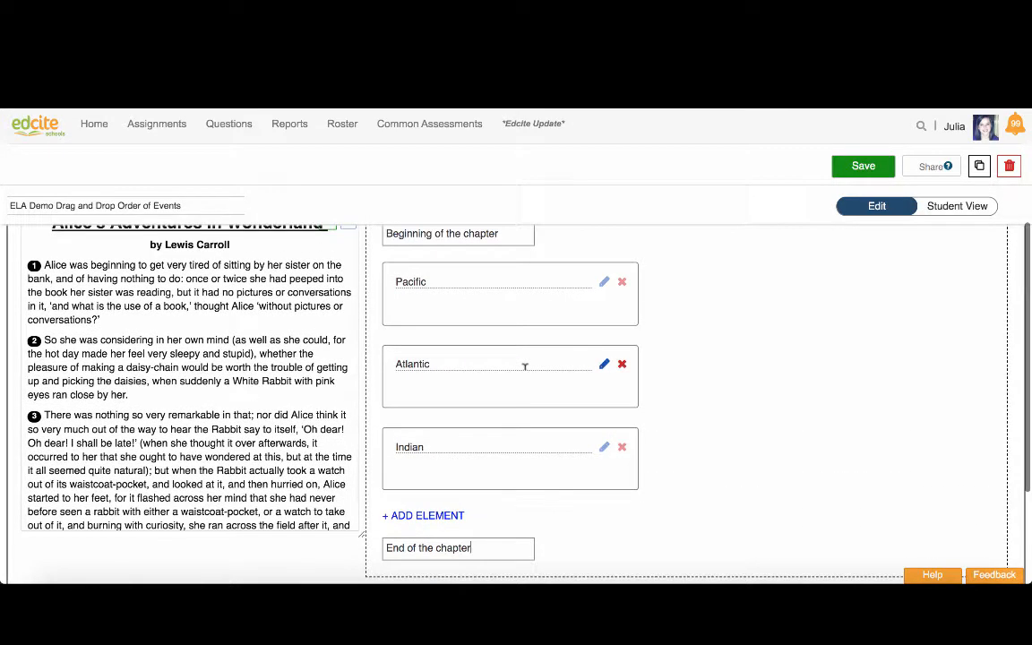
double_click(431, 334)
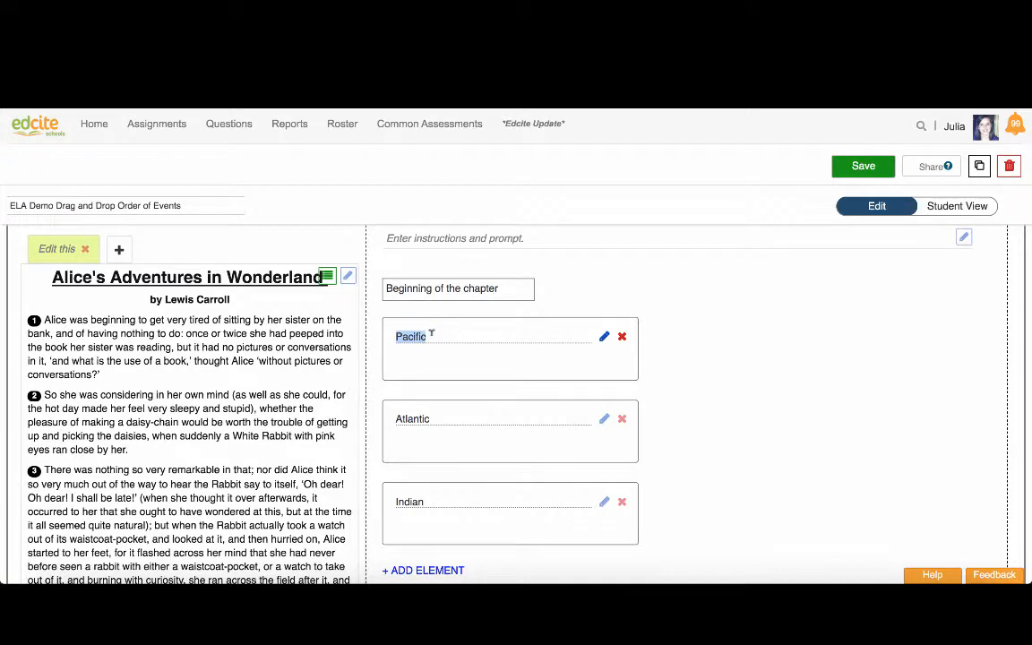
text(Alice takes a nap)
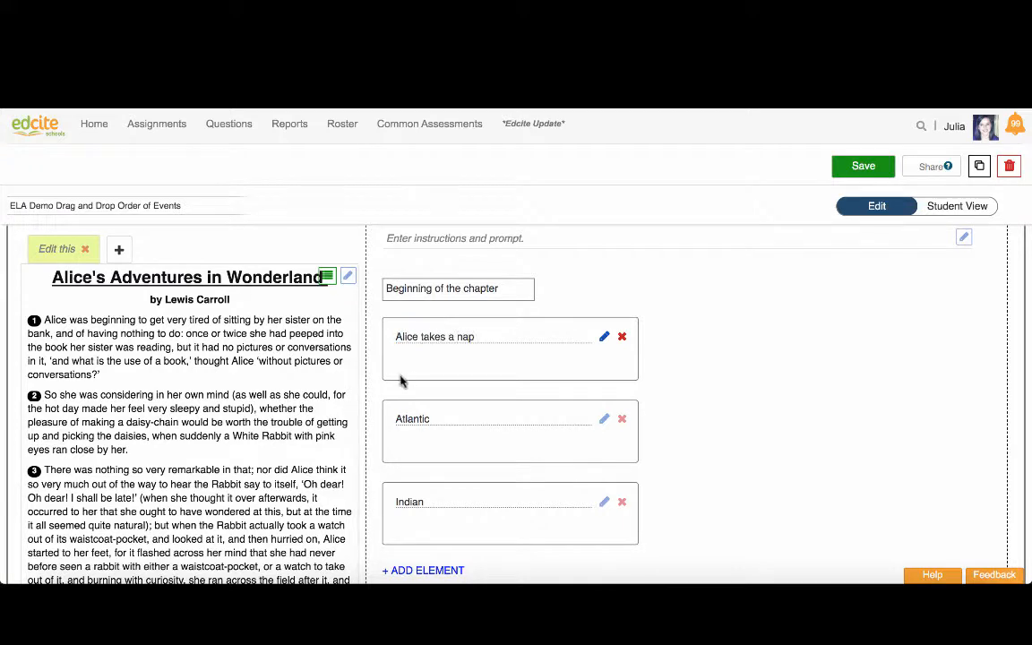
double_click(441, 416)
text(A)
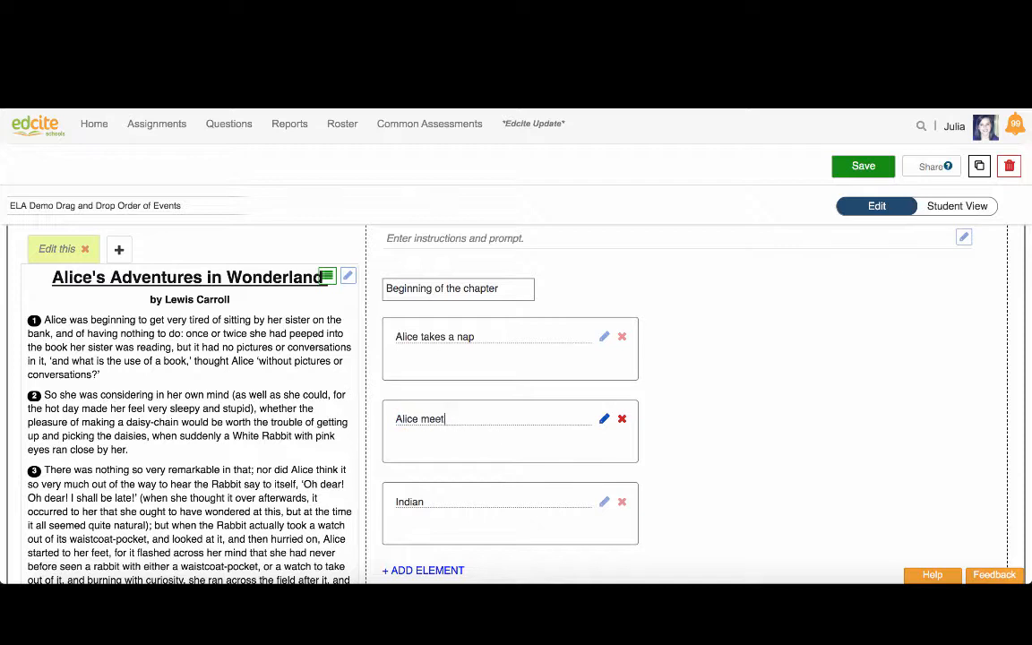
double_click(410, 500)
text(Ali)
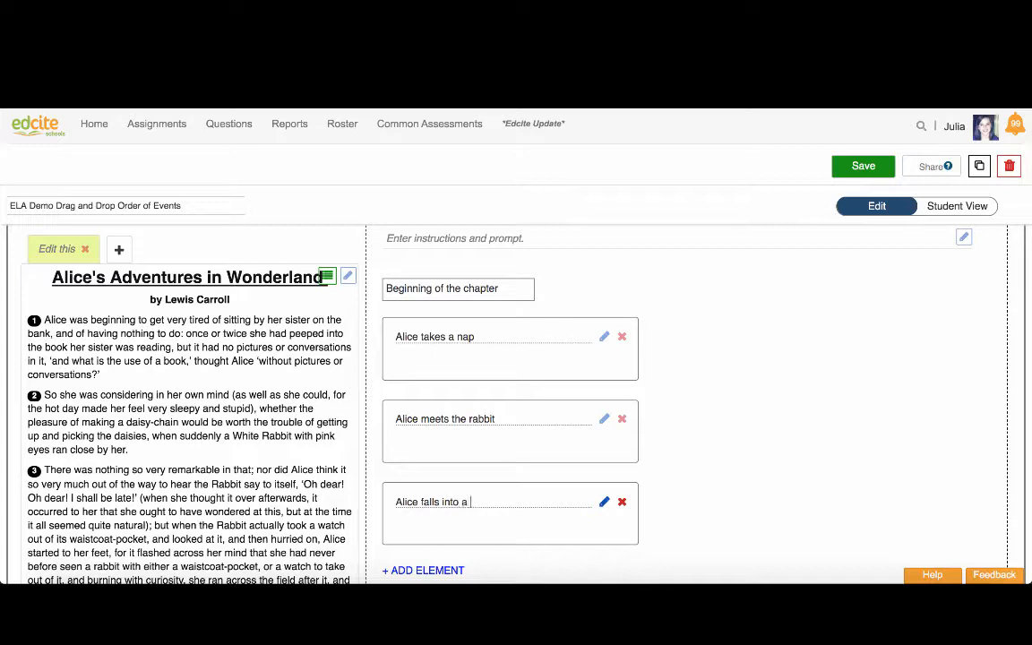
text(ce falls into a hole)
Step: Relabel the second list element as "Event #2" and the third as "Event #3"
triple_click(503, 415)
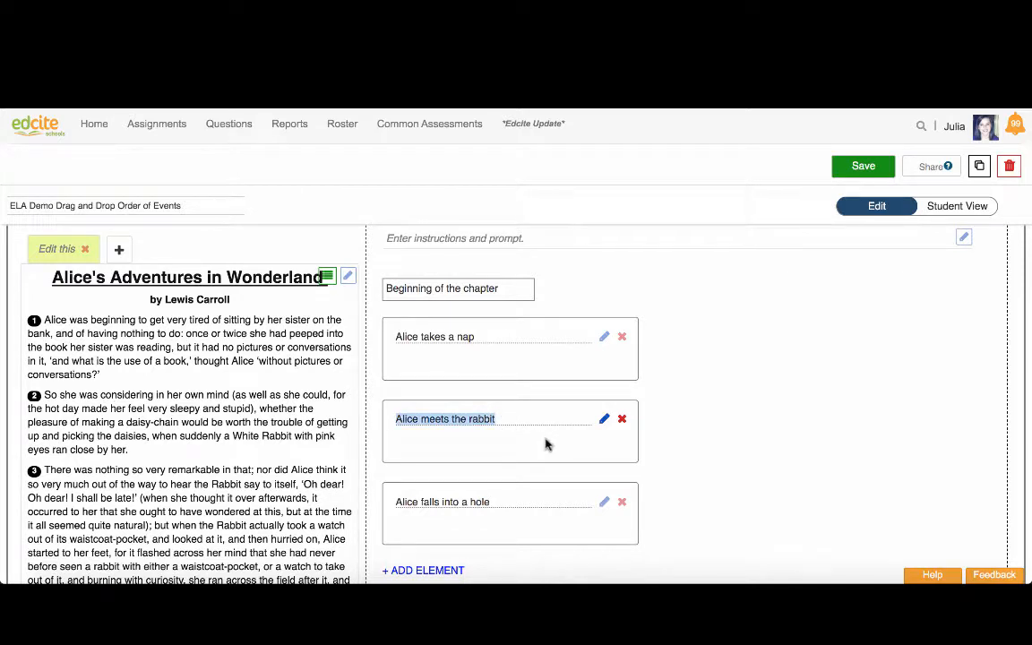
text(Event #2)
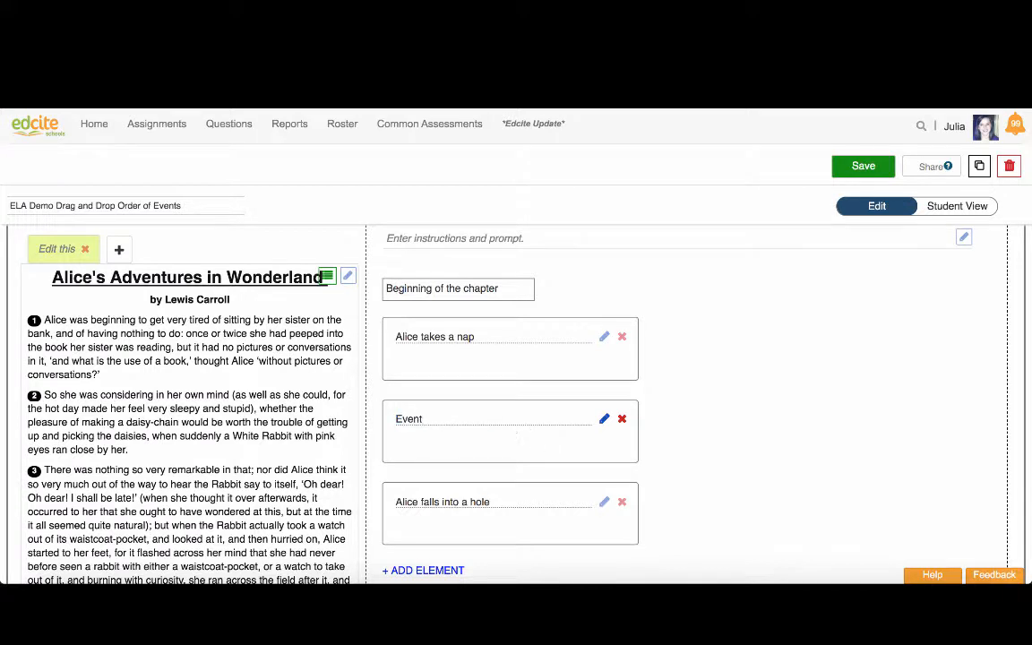
triple_click(507, 501)
text(Event #2)
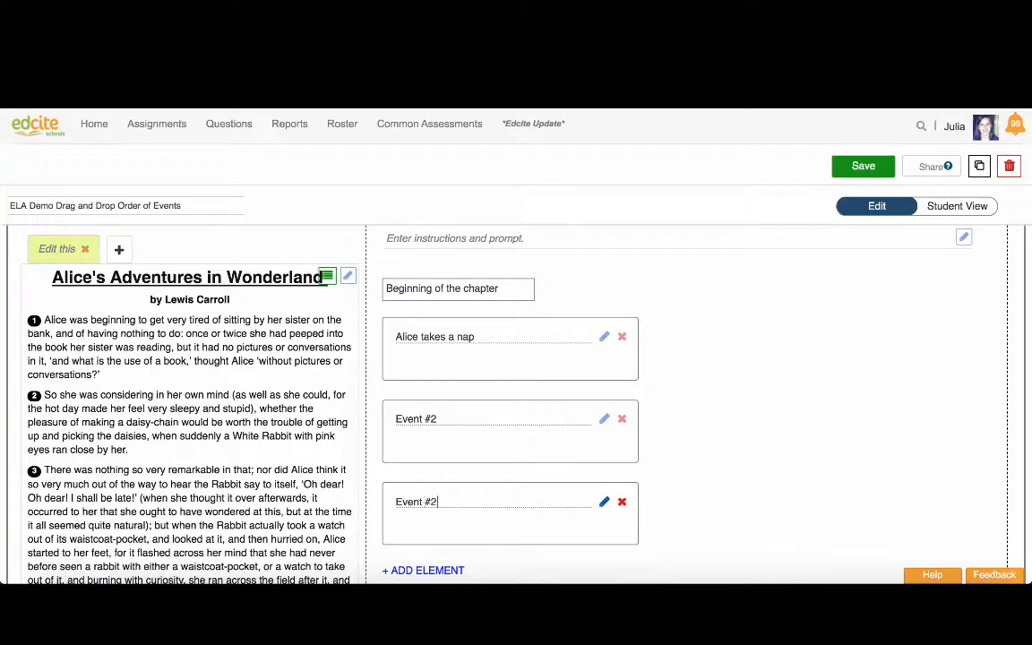
click(770, 415)
Step: Add a blank fourth element to the order list and remove it again
scroll(566, 420, down, 5)
click(441, 360)
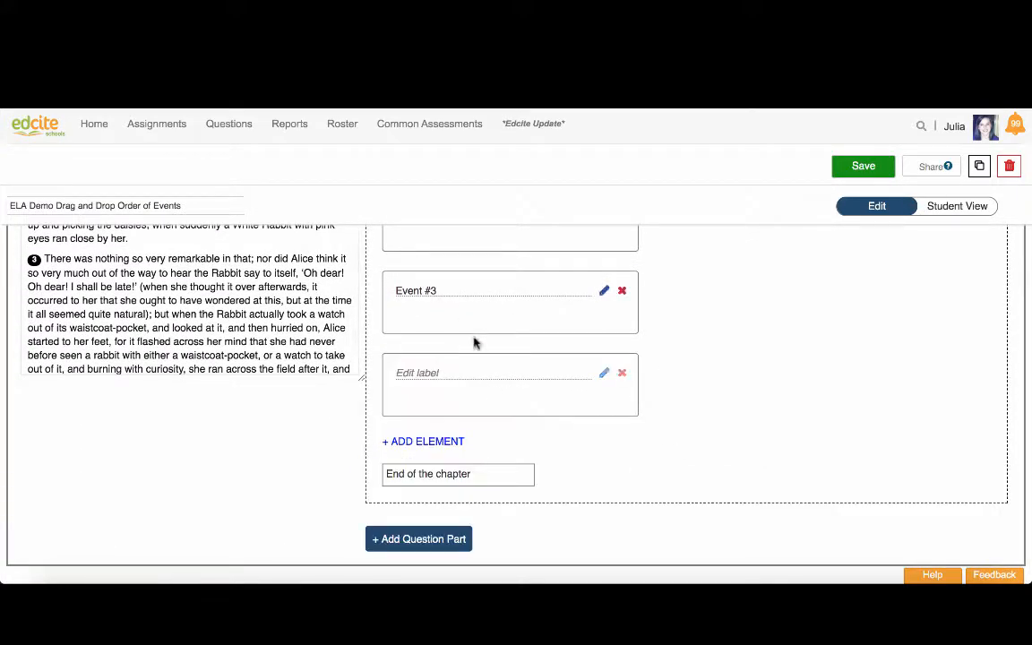
click(622, 373)
Step: Insert the shared library image of the long-necked sea reptile with two fish into the Event #3 element
scroll(599, 294, up, 5)
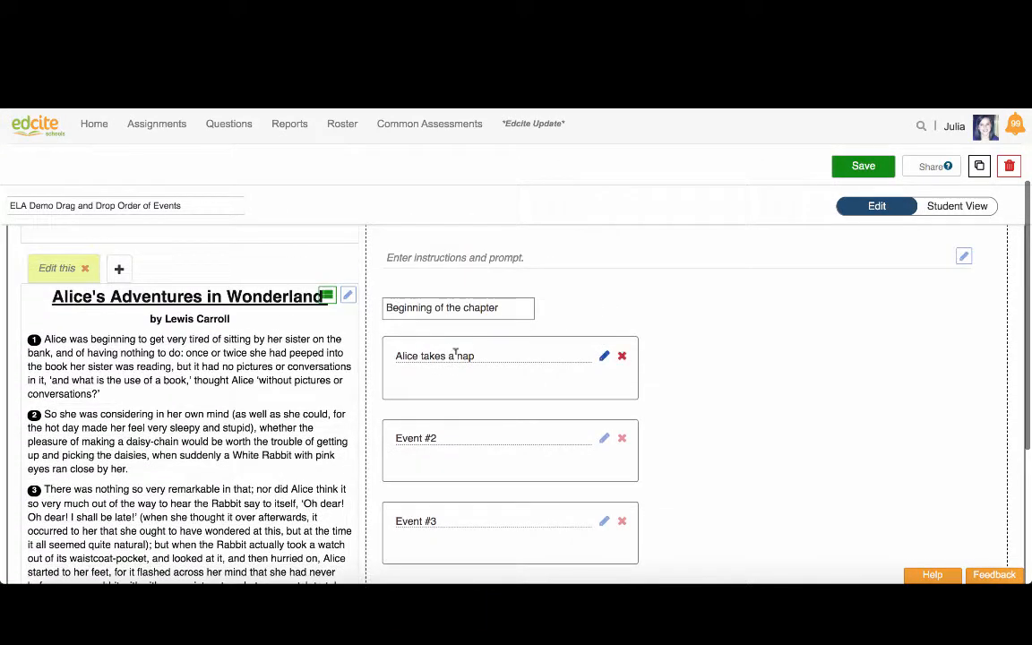
click(604, 523)
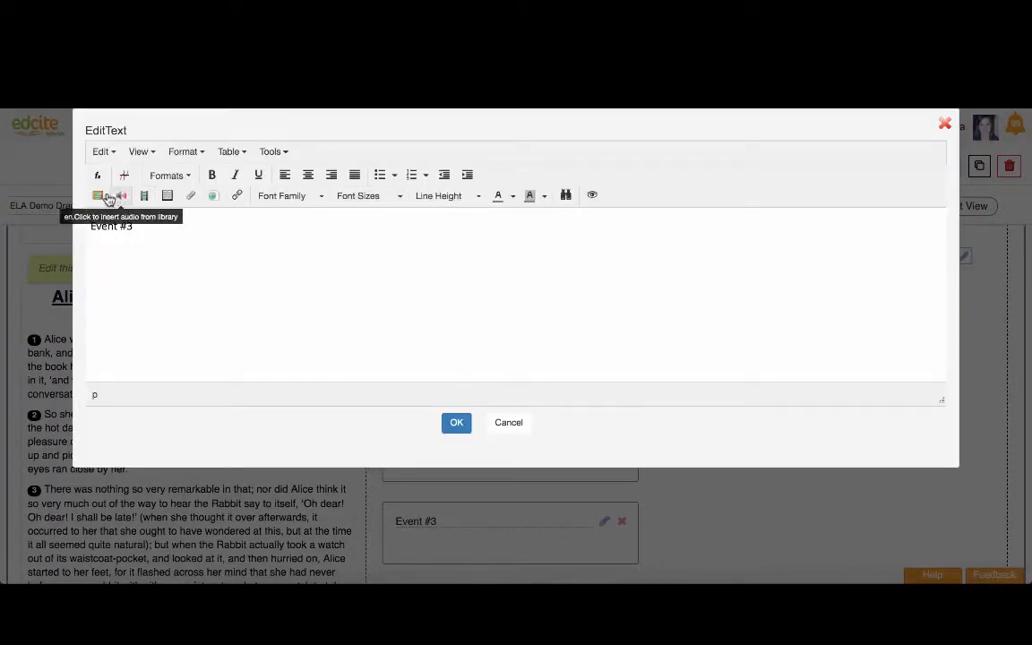
click(103, 199)
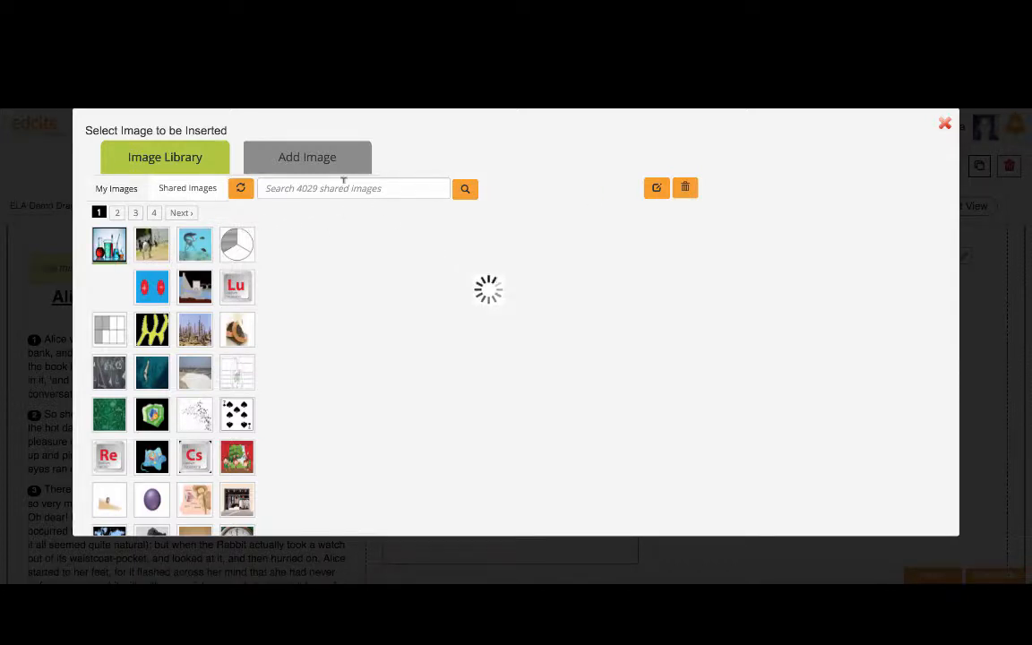
click(149, 247)
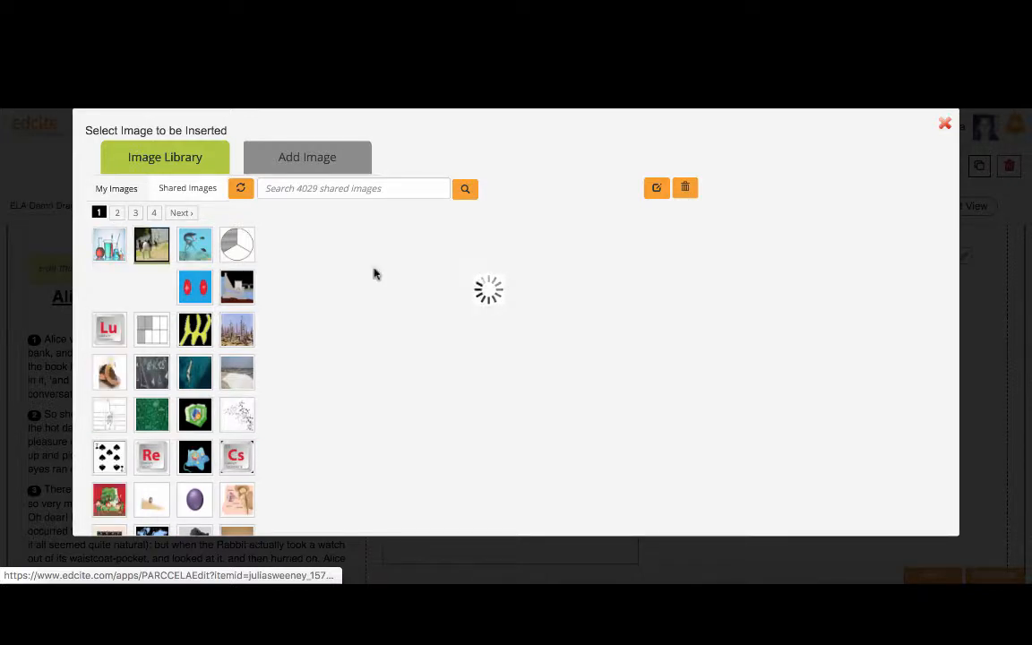
click(186, 236)
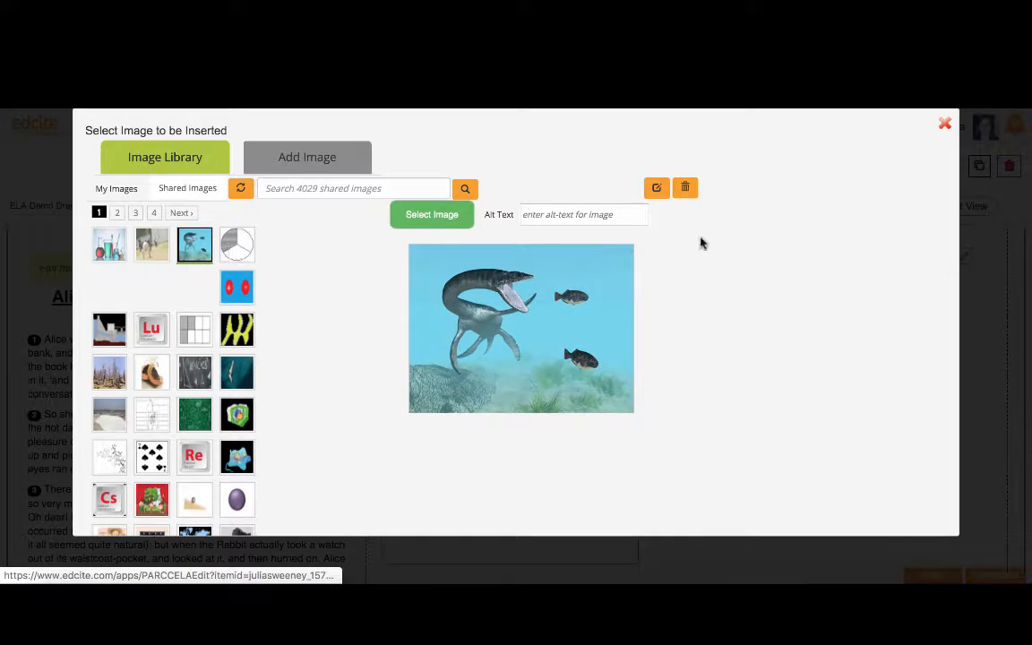
click(431, 215)
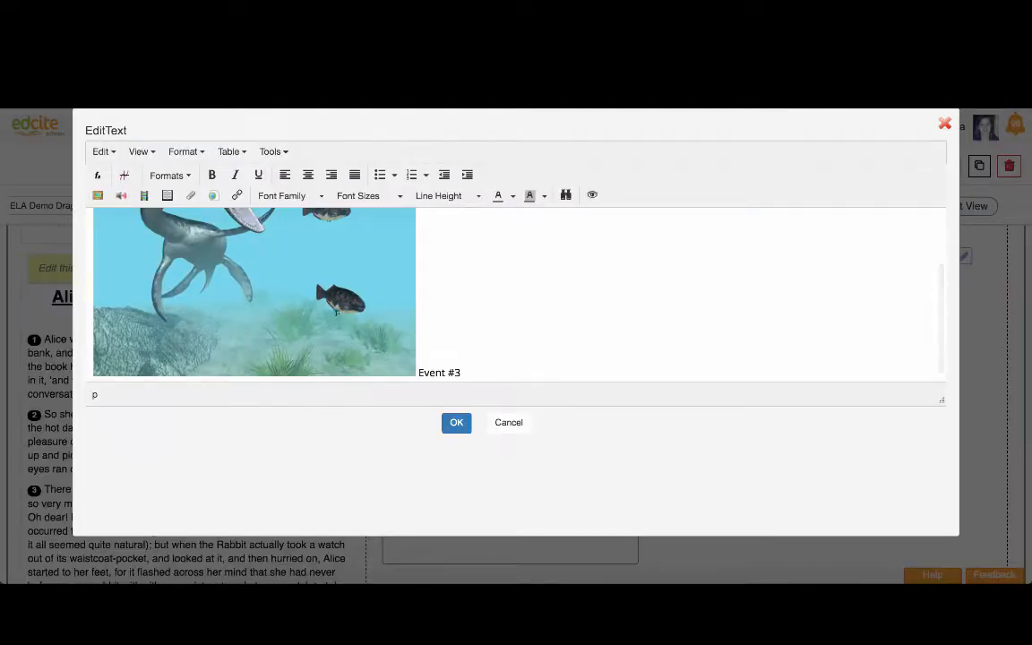
Step: Shrink the inserted image to a small thumbnail, add a line break at the Event #3 text and apply the edit
double_click(470, 334)
scroll(453, 320, up, 3)
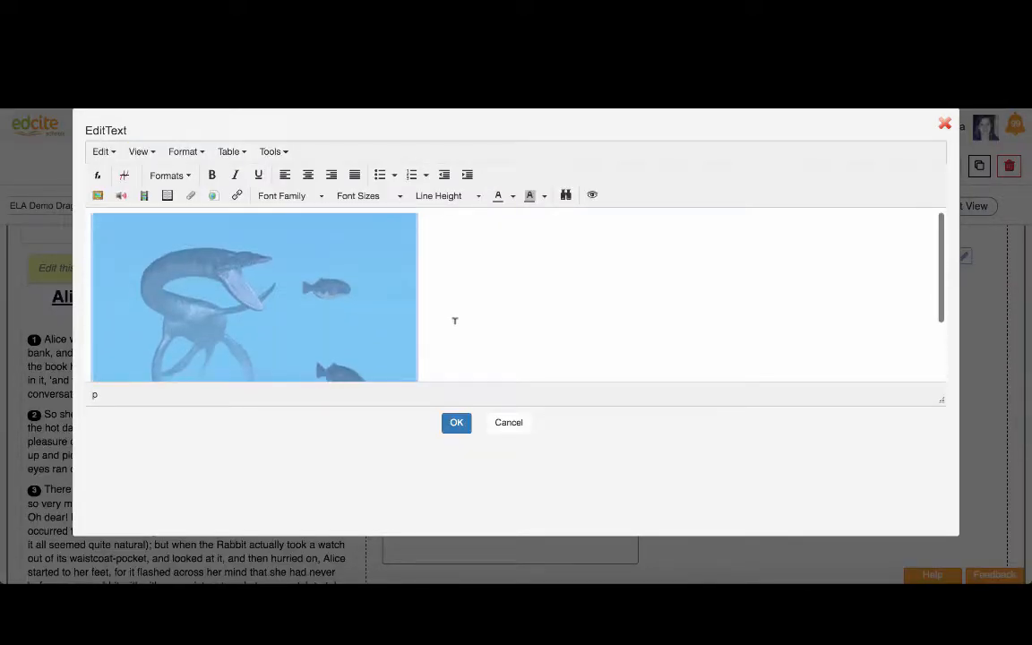
scroll(453, 320, down, 3)
scroll(376, 313, down, 1)
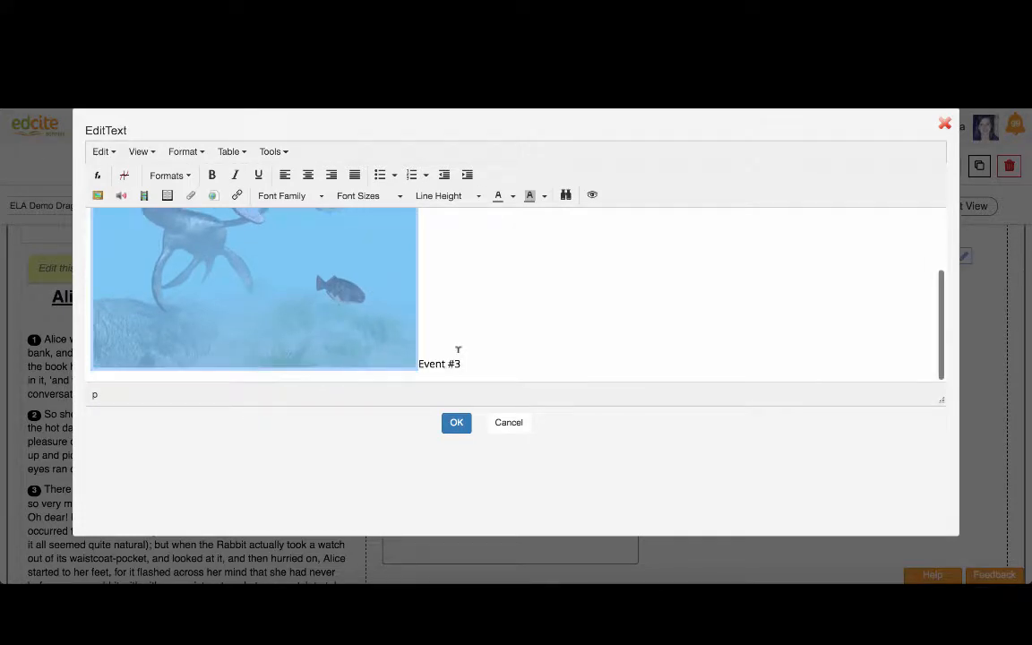
click(417, 373)
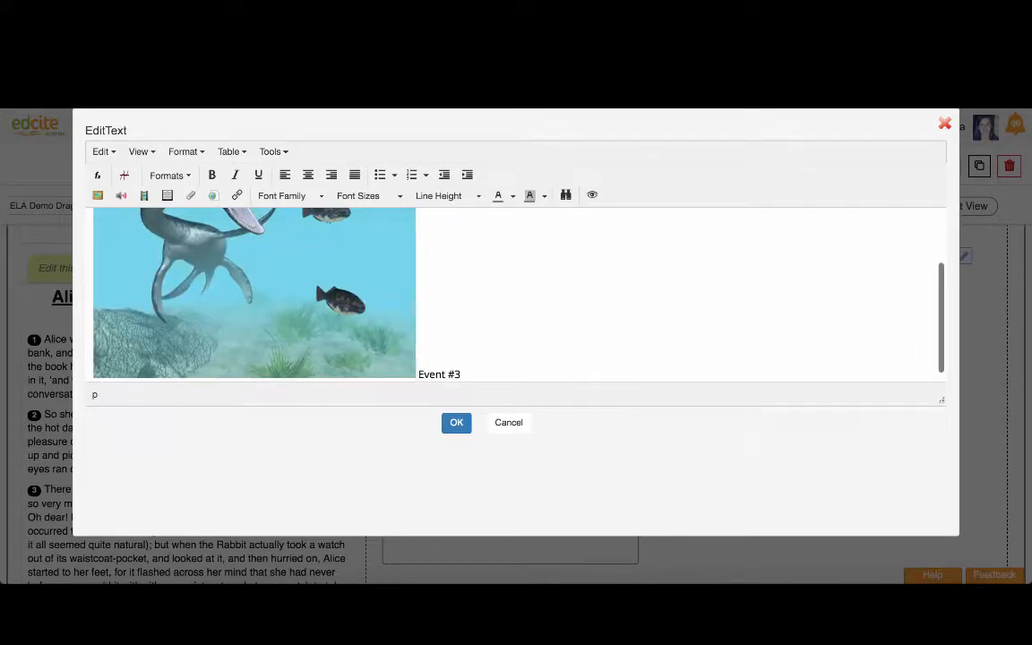
click(378, 319)
drag(415, 379, 190, 200)
click(232, 309)
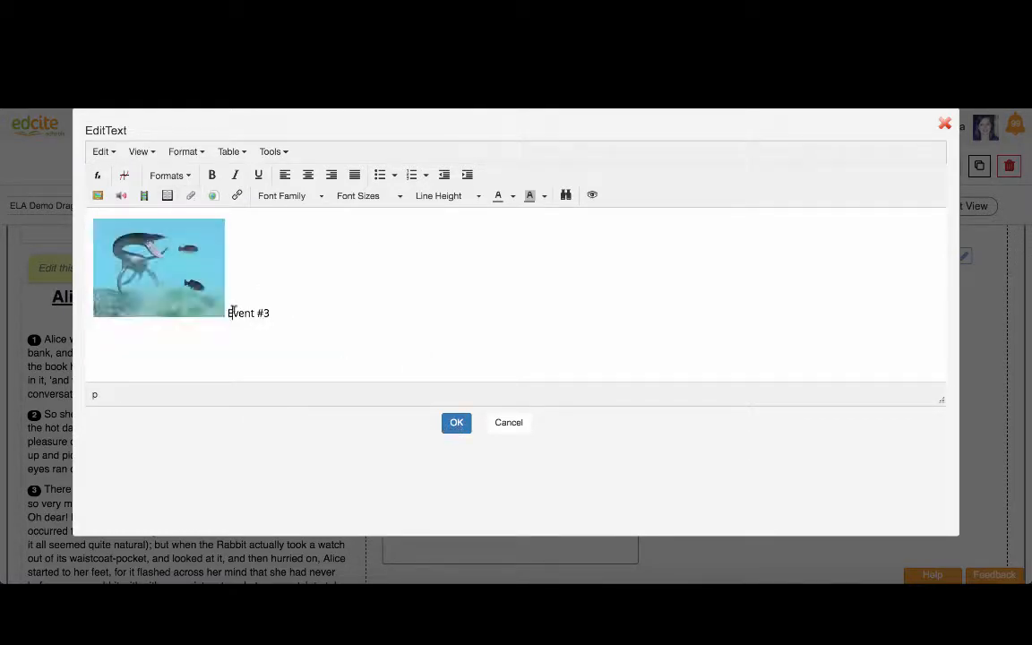
key(Return)
click(455, 422)
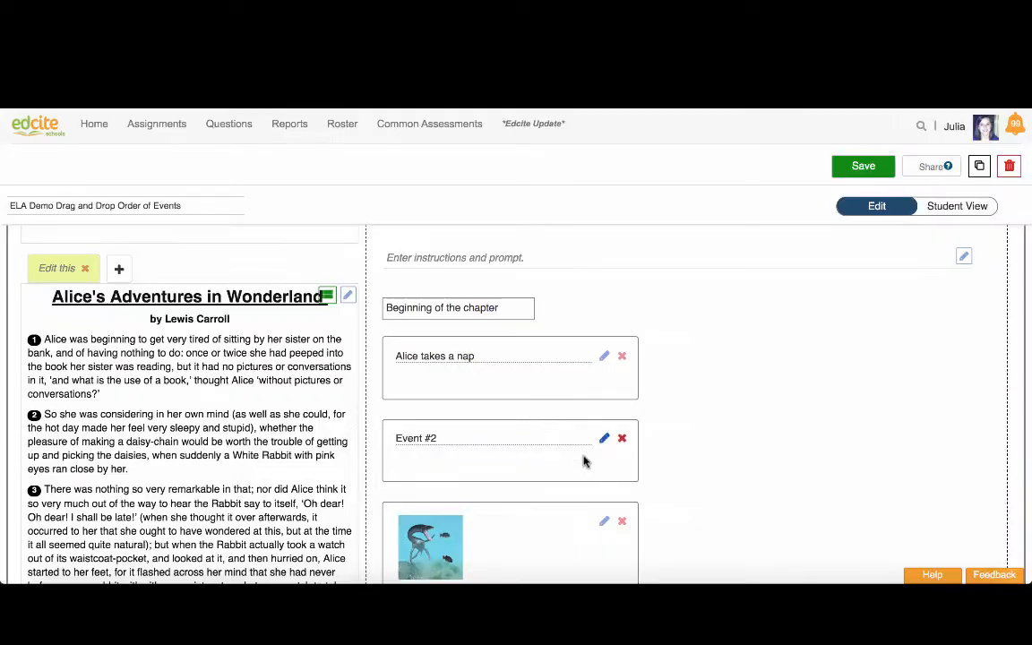
Step: Set the Order List Answer part's layout type to Horizontal in its settings
scroll(583, 461, down, 3)
scroll(491, 353, up, 5)
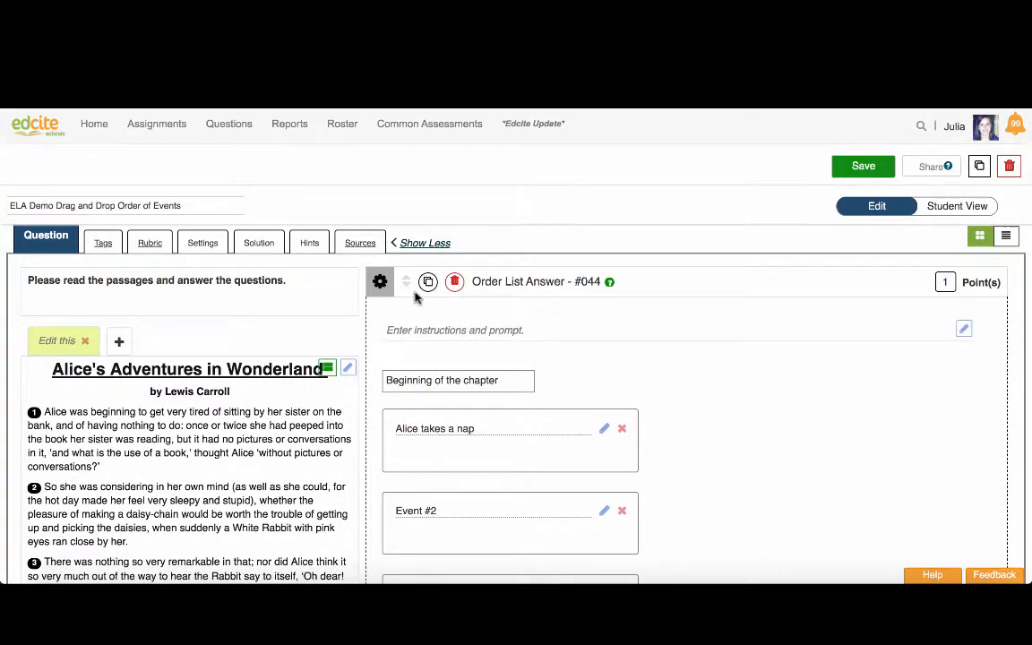
click(379, 283)
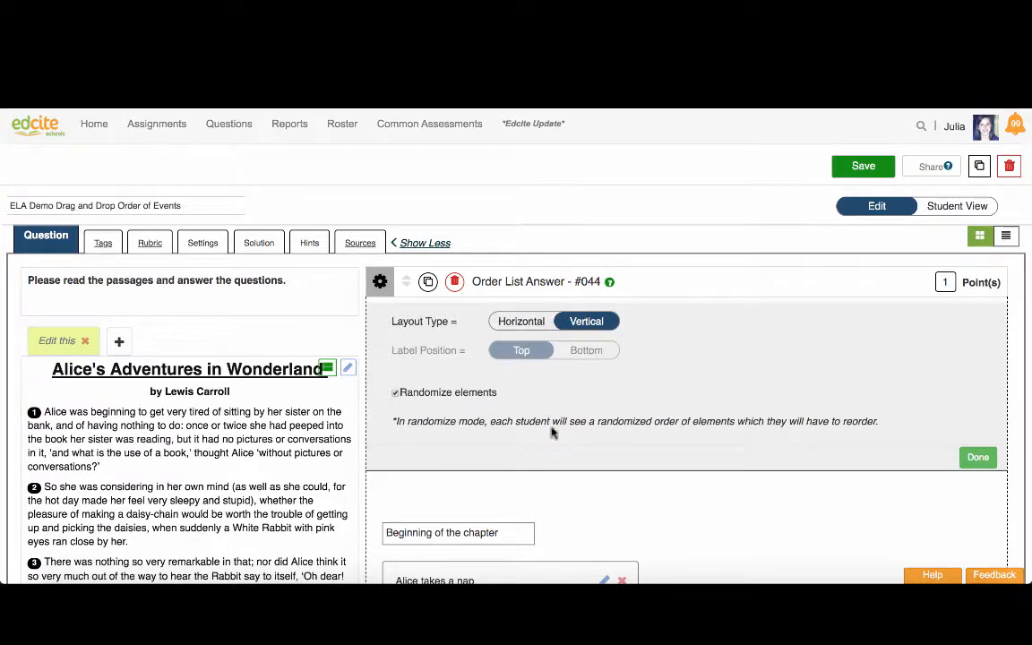
click(529, 321)
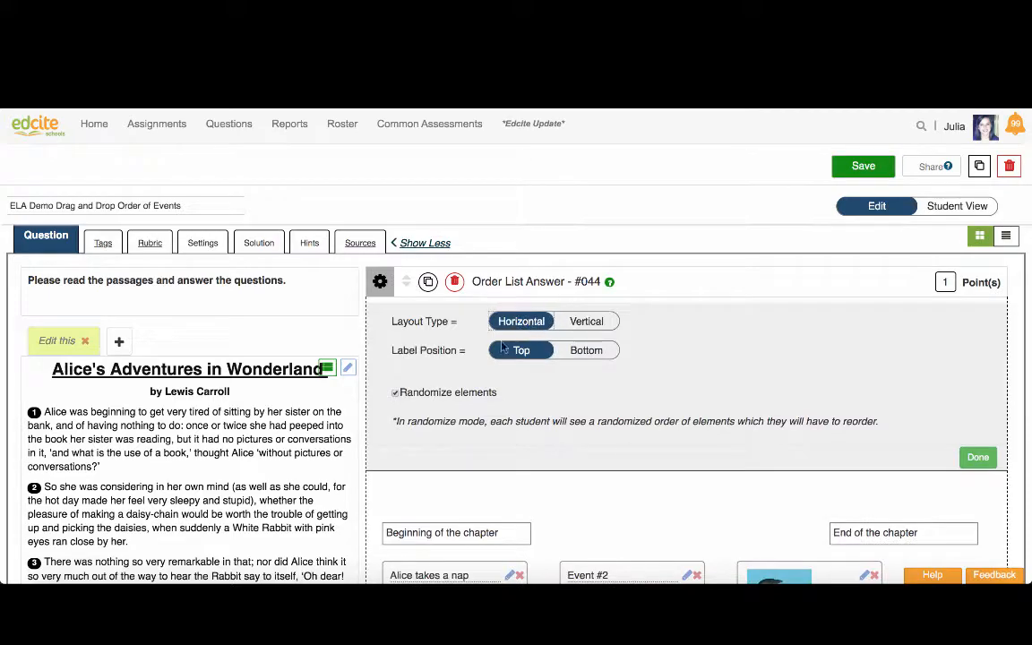
Step: Examine the Order List Answer part's label position and randomize settings together with the three event elements and end labels
scroll(657, 524, down, 2)
scroll(657, 525, up, 2)
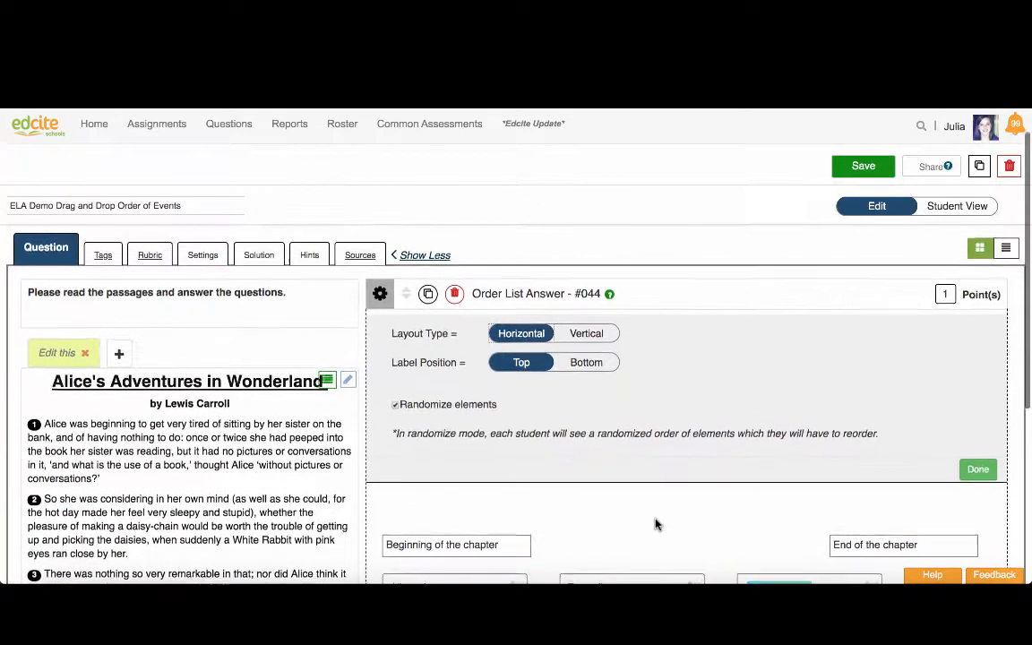
scroll(657, 525, down, 3)
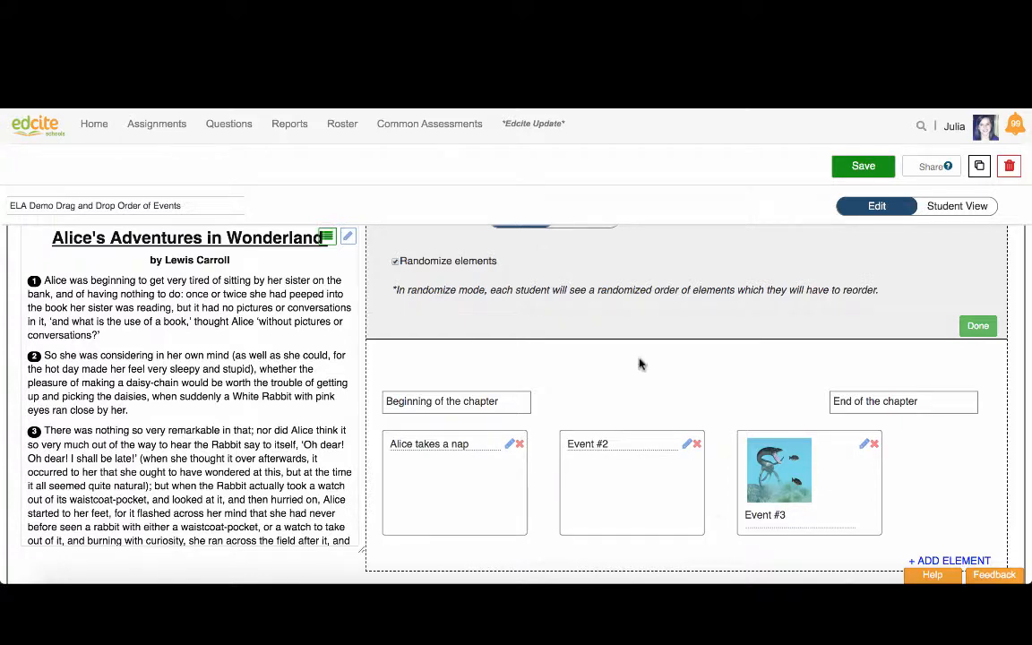
scroll(564, 305, up, 3)
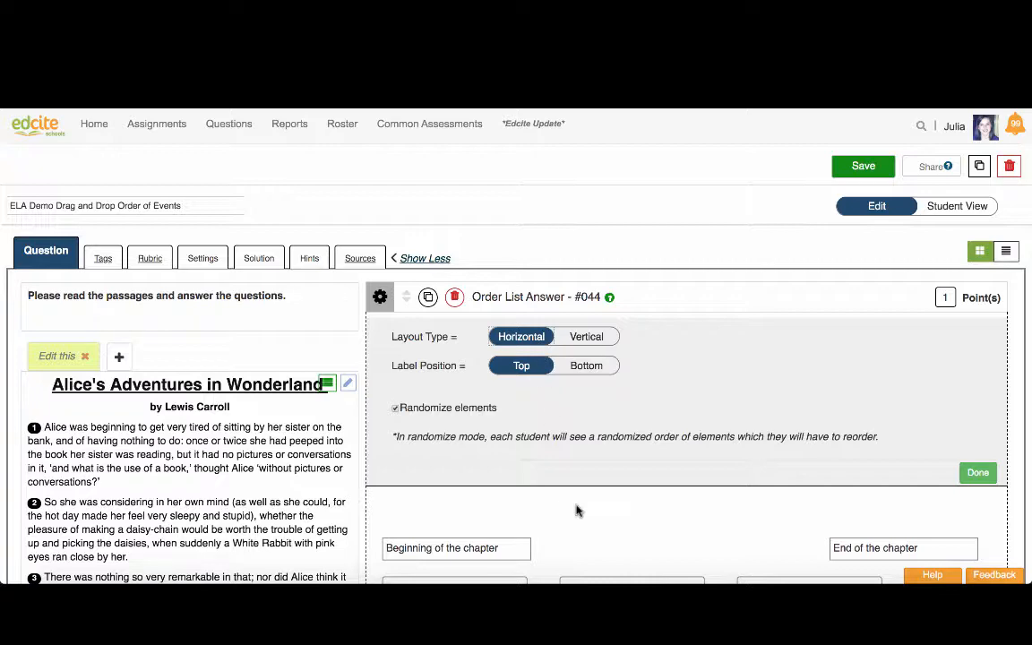
scroll(588, 512, down, 3)
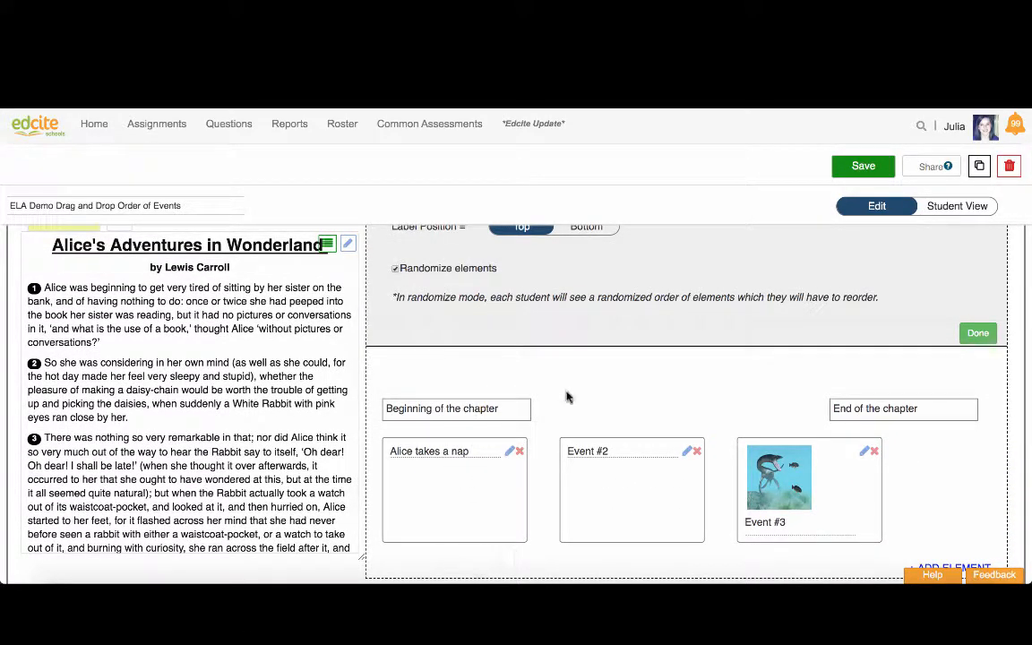
scroll(626, 387, up, 3)
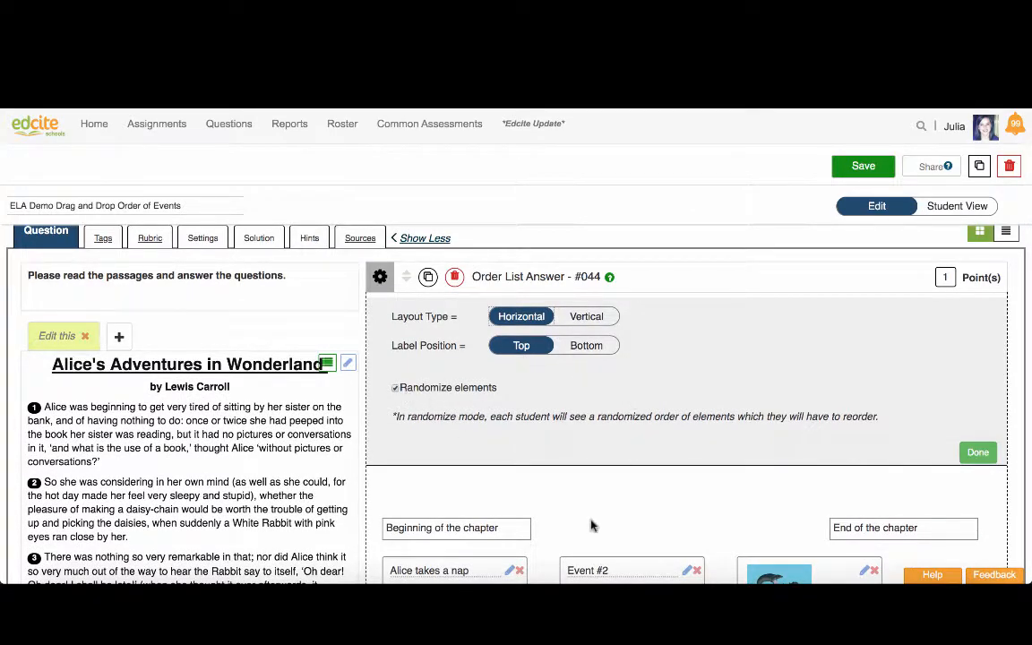
scroll(591, 526, down, 5)
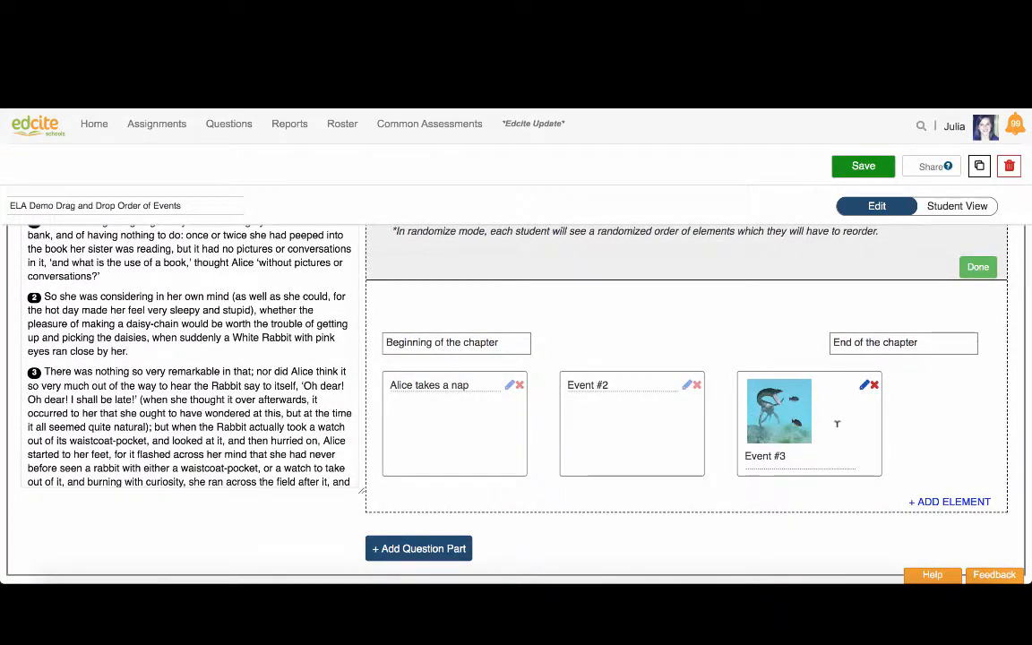
scroll(846, 431, up, 6)
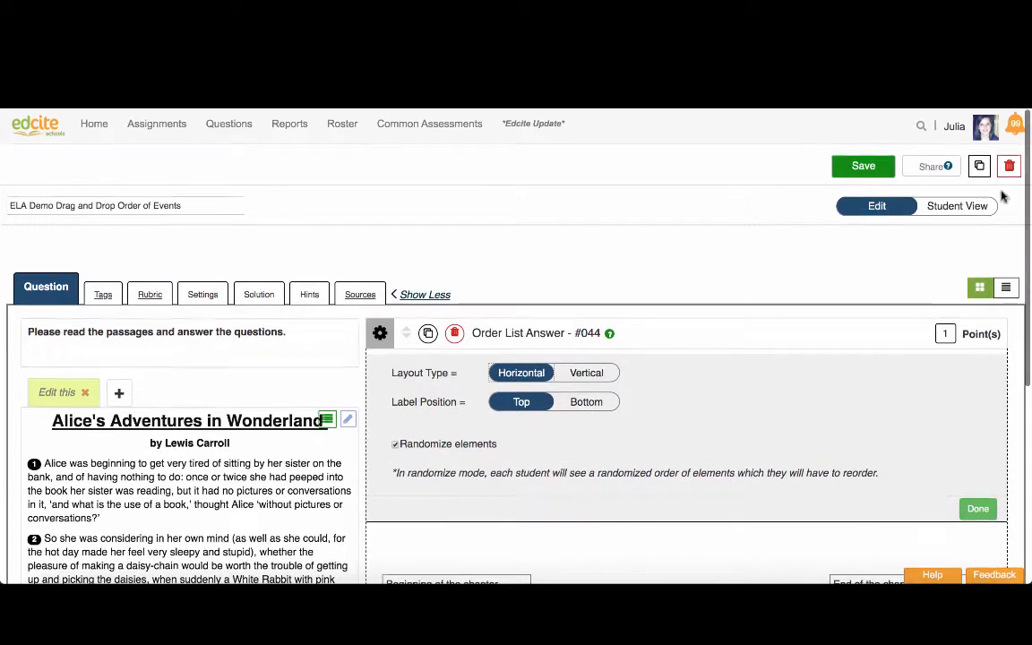
Step: Test the question in the student view by moving "Alice takes a nap" to the first place and checking the answer
click(952, 209)
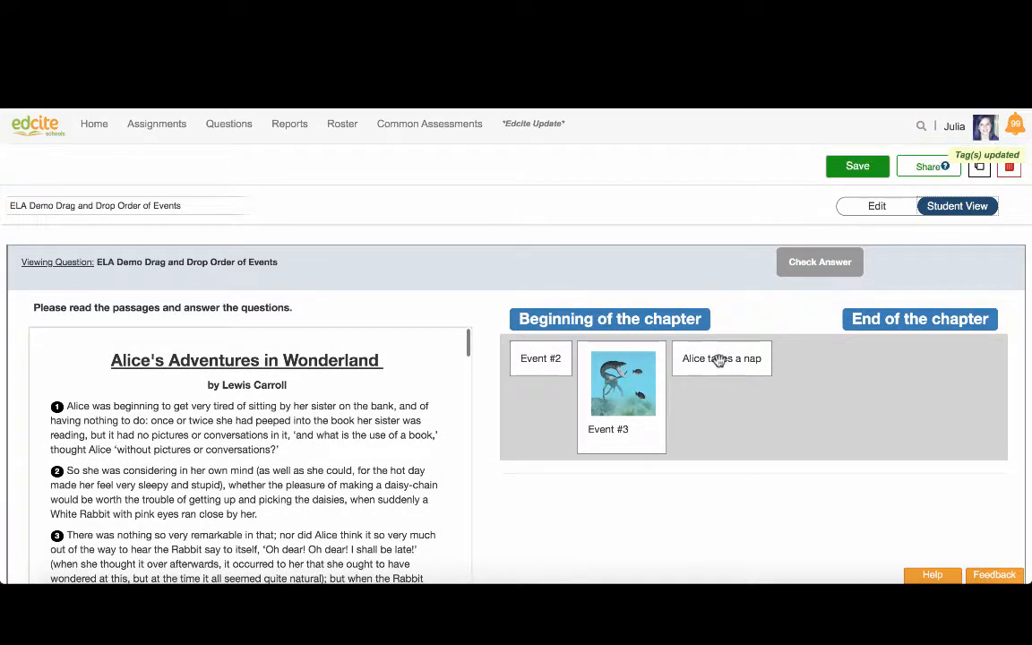
drag(707, 362, 539, 362)
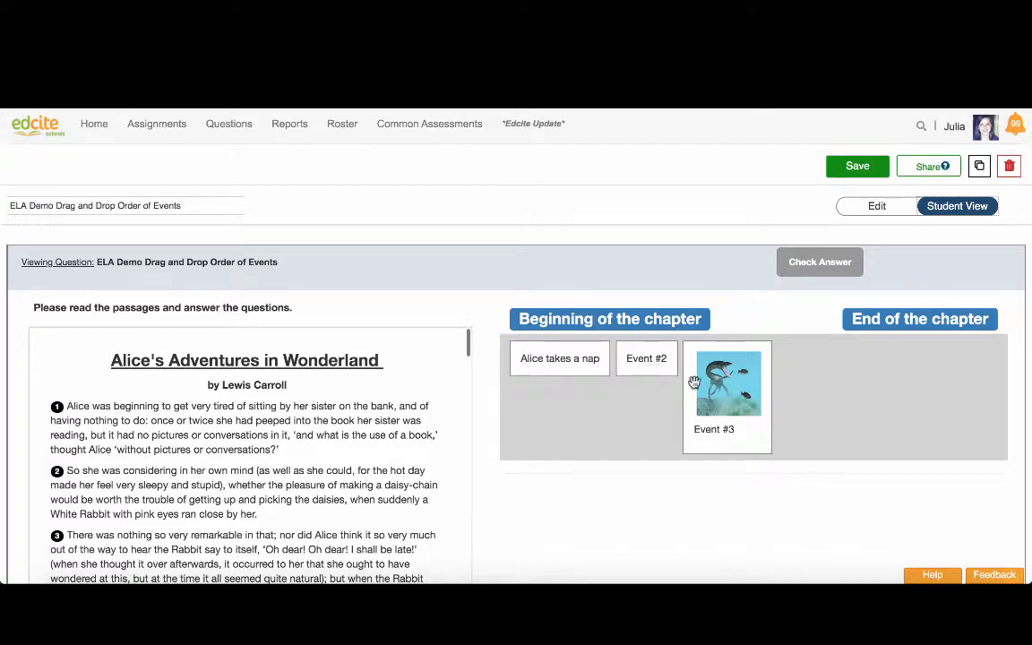
click(829, 266)
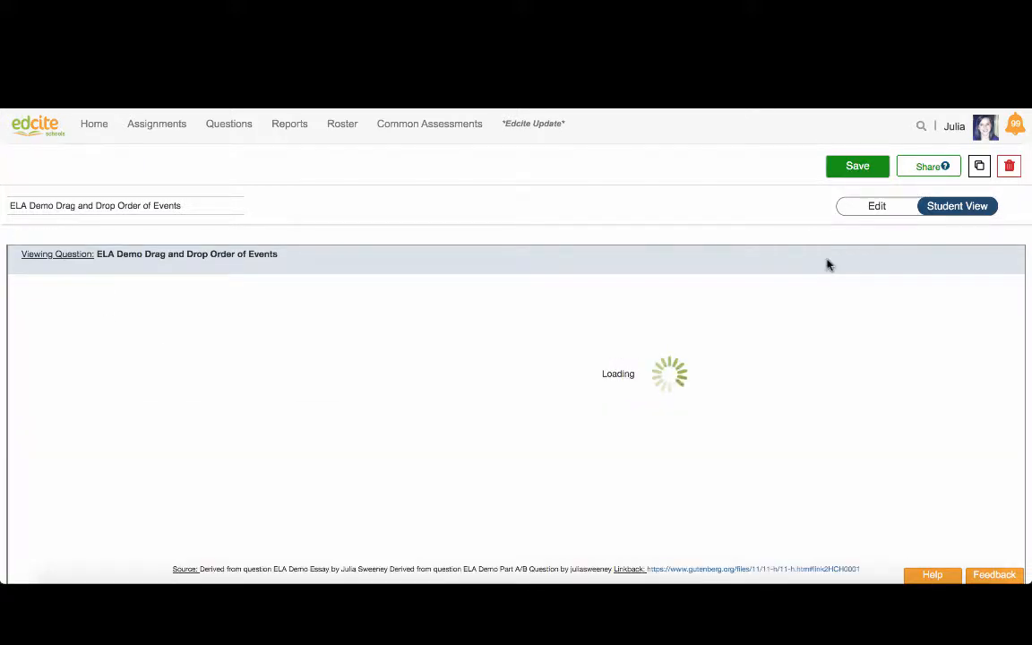
scroll(376, 423, down, 2)
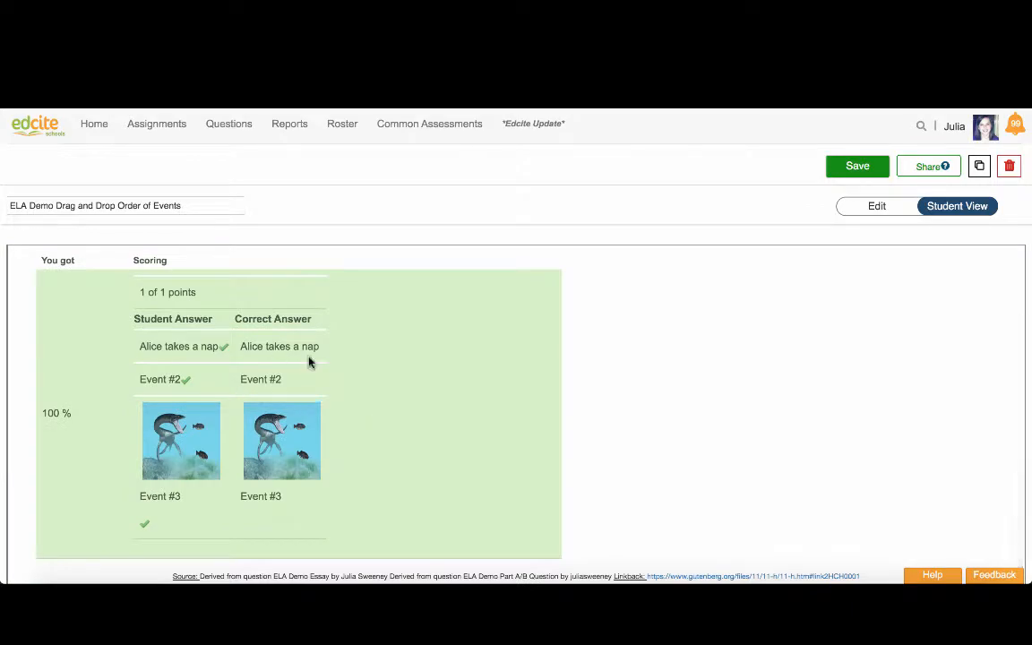
Step: Return to editing the order-of-events question, save it and go to My Questions
click(875, 206)
scroll(698, 533, down, 2)
scroll(698, 532, up, 3)
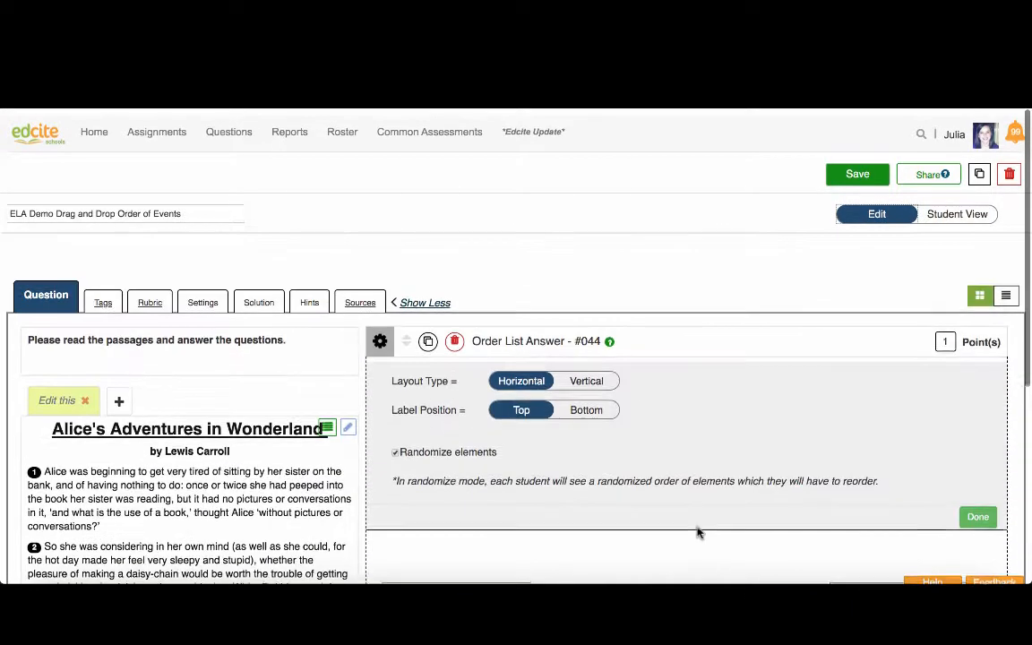
click(856, 167)
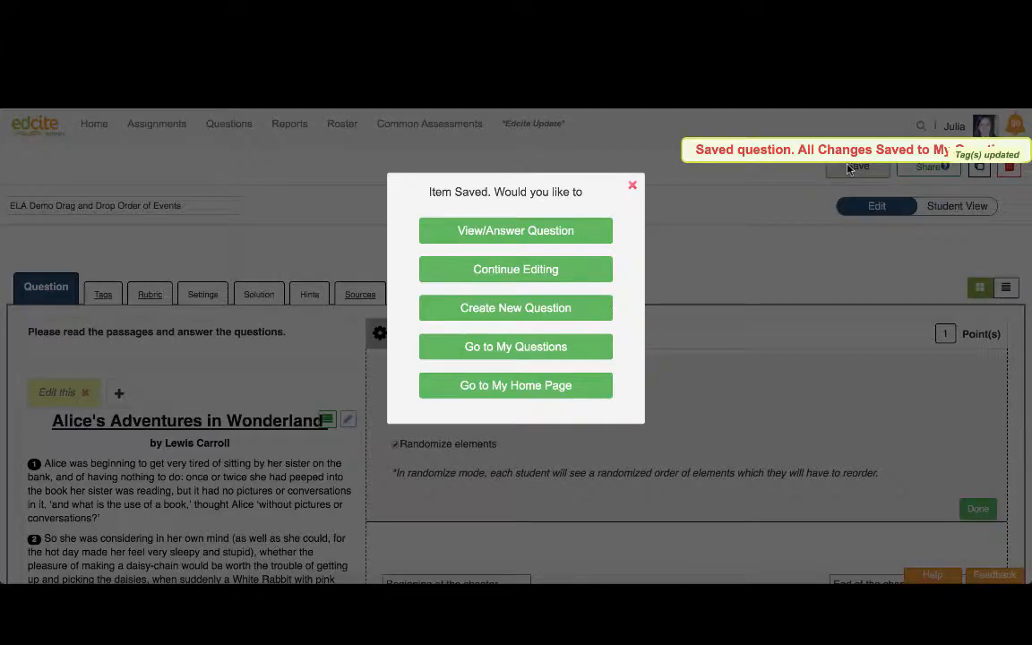
click(563, 358)
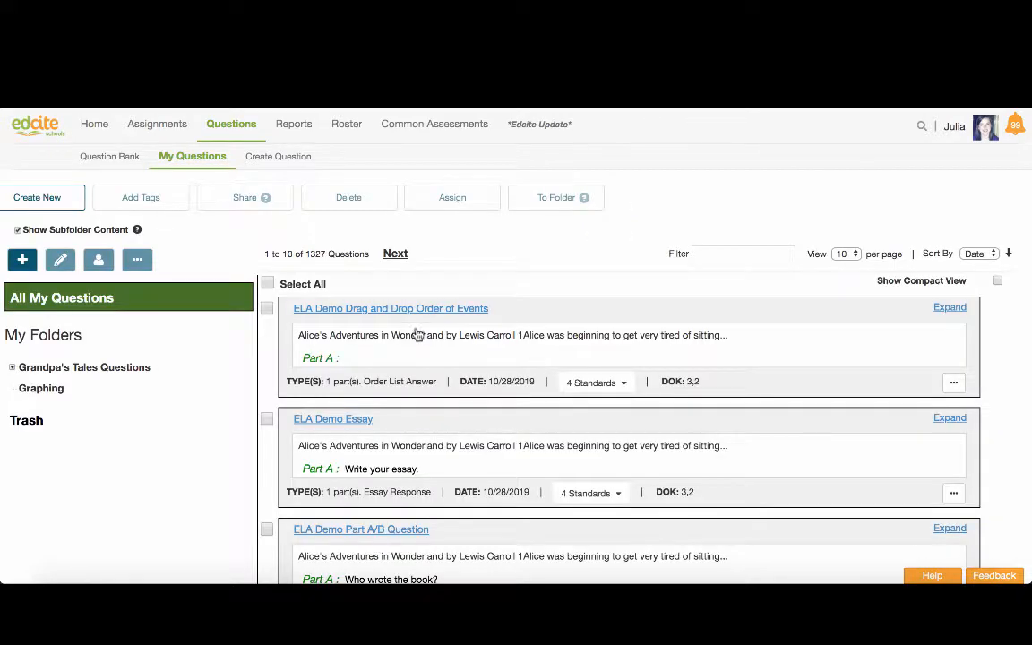
Step: Make a copy of the ELA Demo Drag and Drop Order of Events question
click(267, 308)
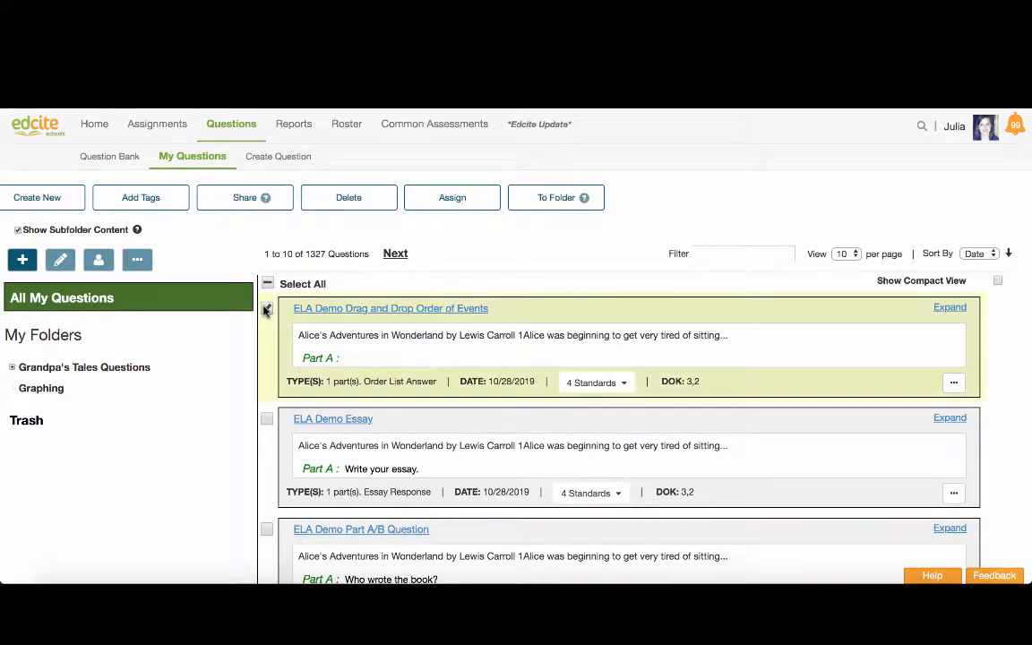
click(955, 387)
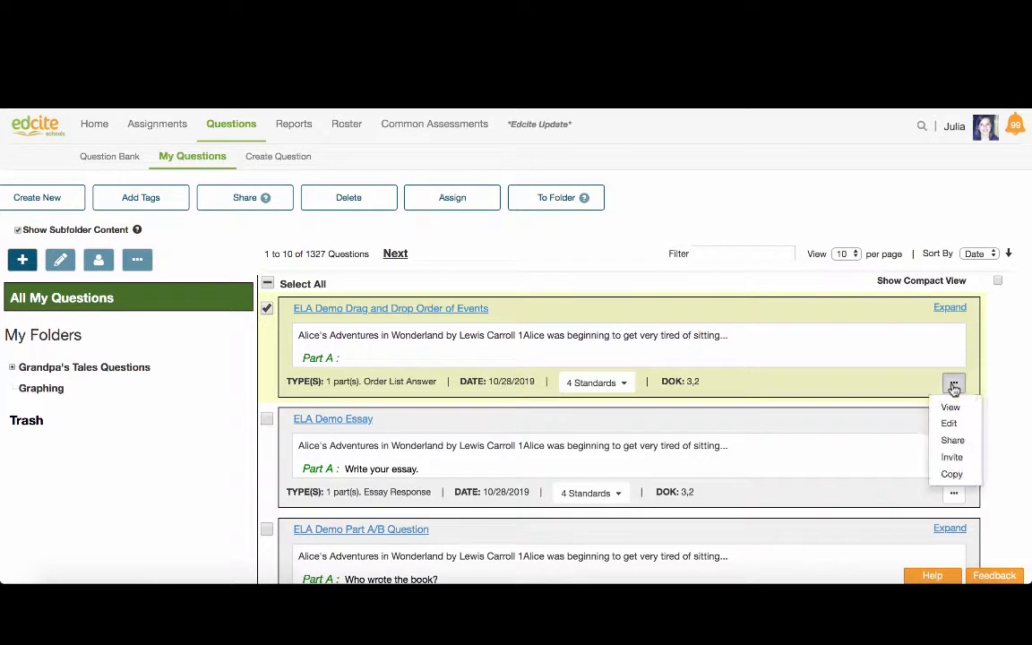
click(956, 481)
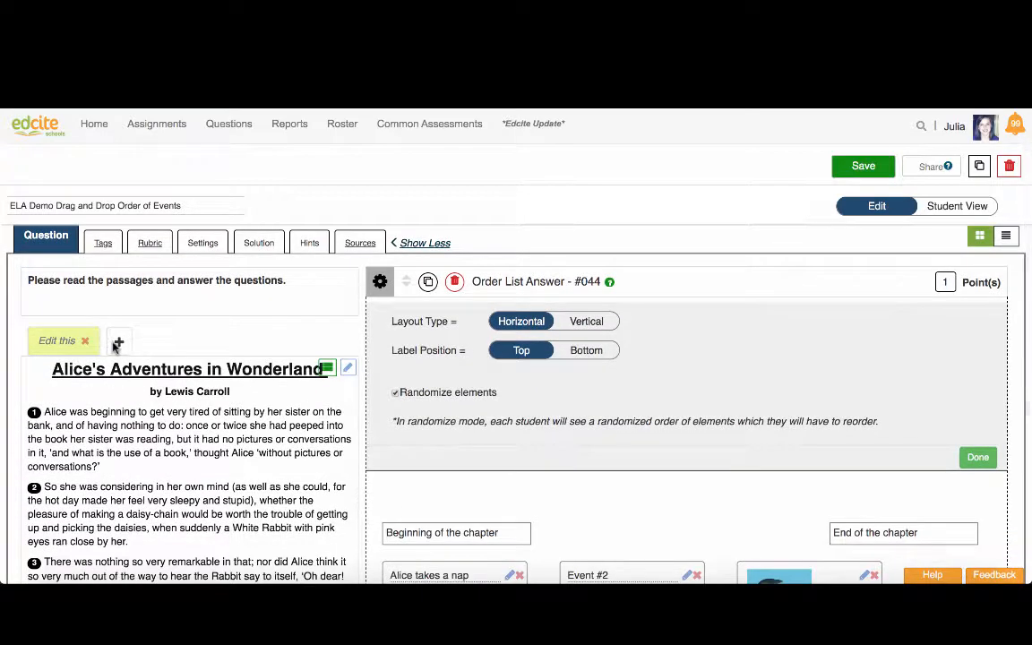
Step: Add a second stimulus beside the Alice passage and enter "Passage 2" as its text
click(121, 343)
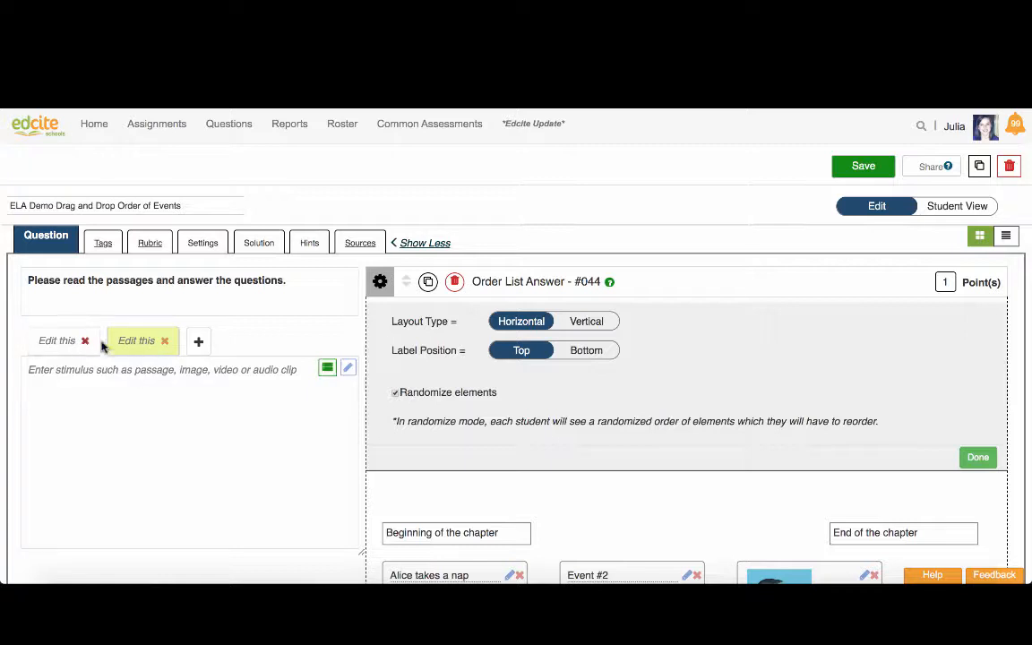
click(133, 367)
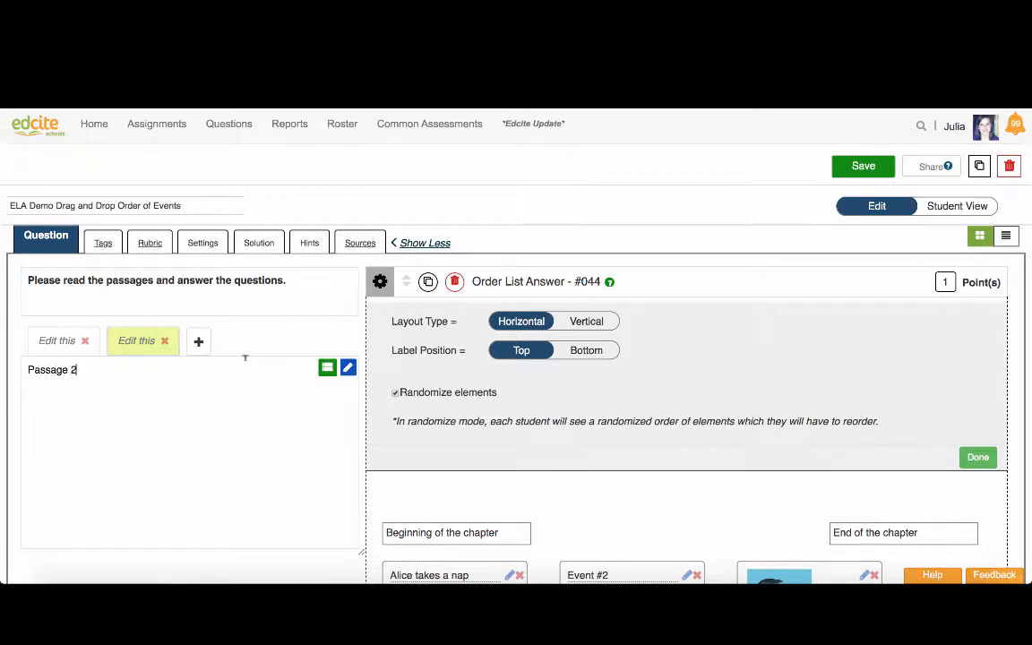
scroll(262, 428, down, 1)
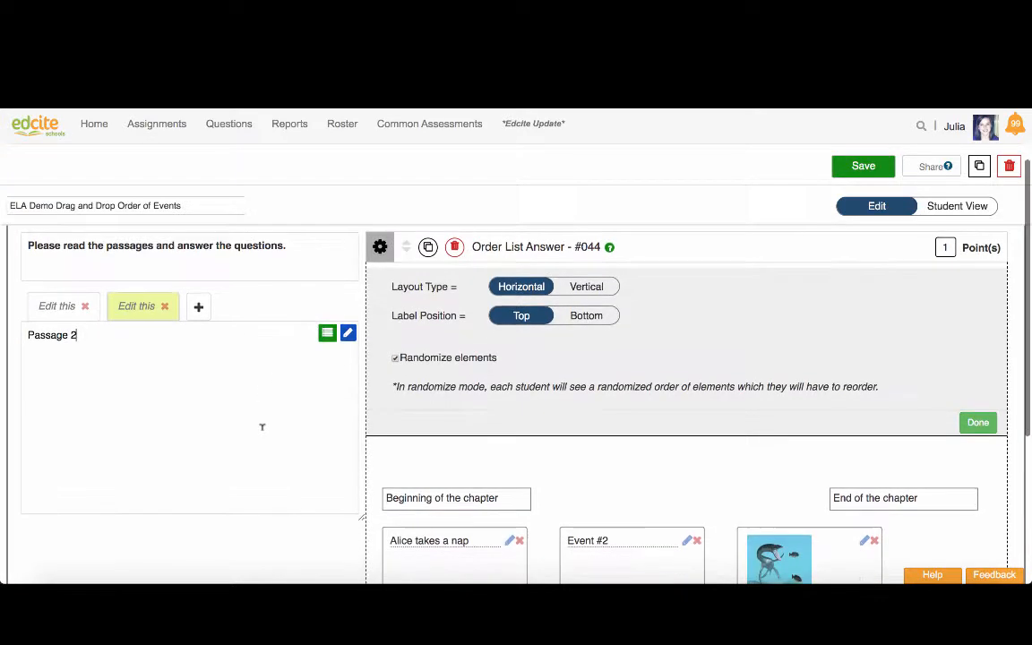
Step: Label the new stimulus "Passage 2" and the Alice's Adventures in Wonderland stimulus "Passage 1"
click(136, 309)
text(C)
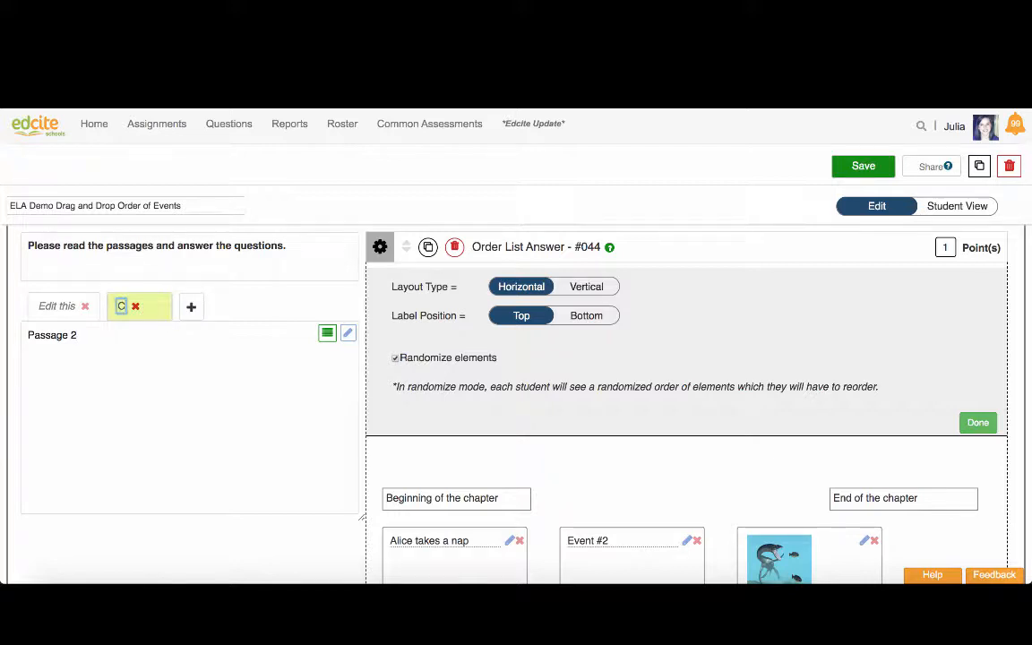
key(BackSpace)
text(Passage)
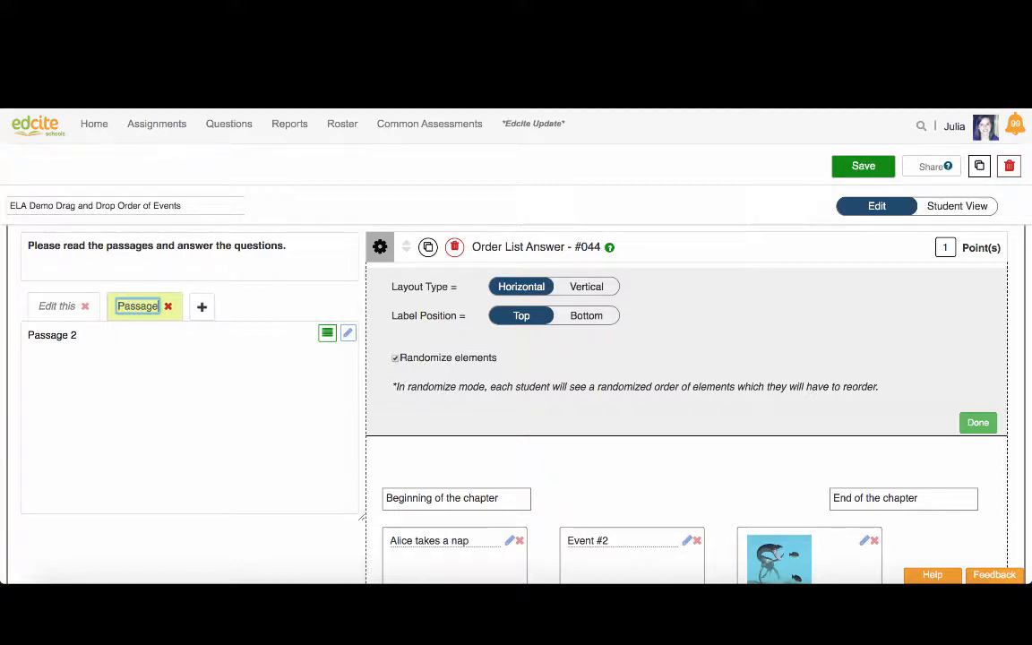
text( 2)
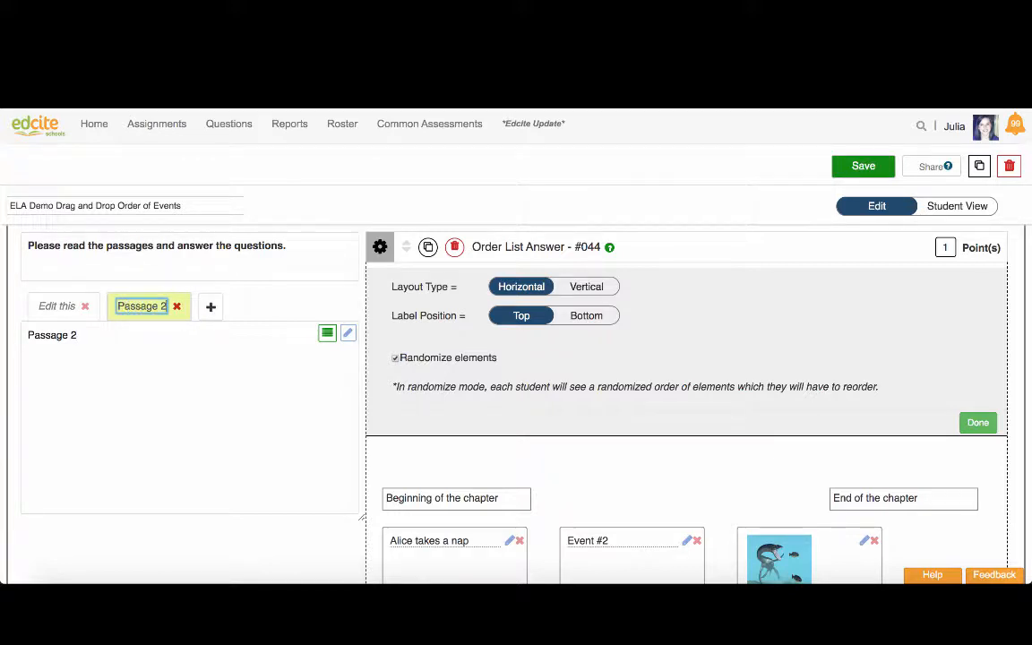
click(54, 308)
text(Pas)
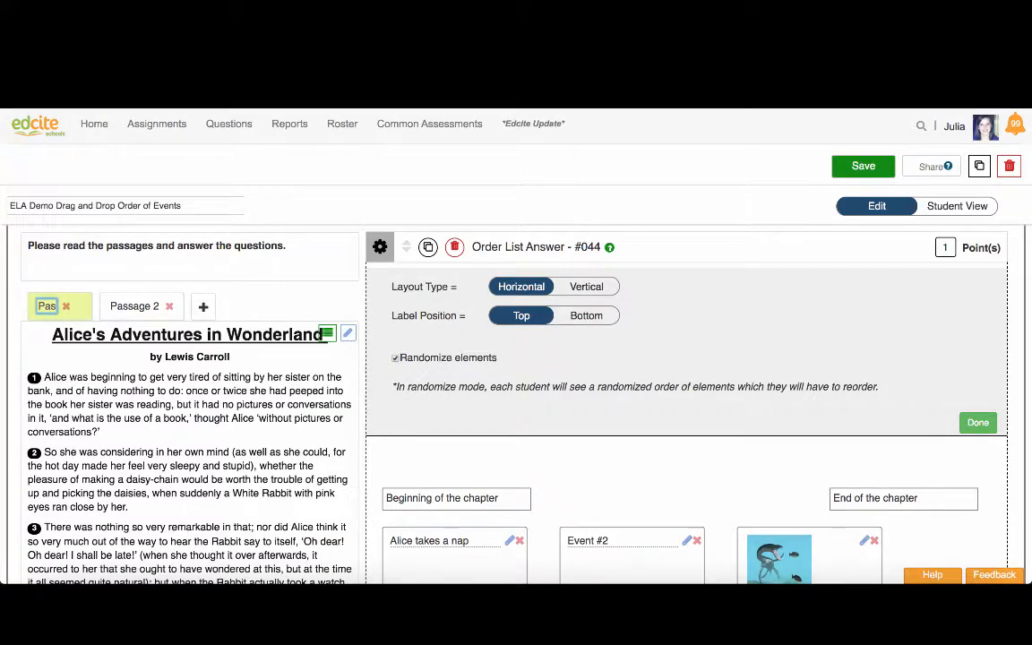
text(sage 1)
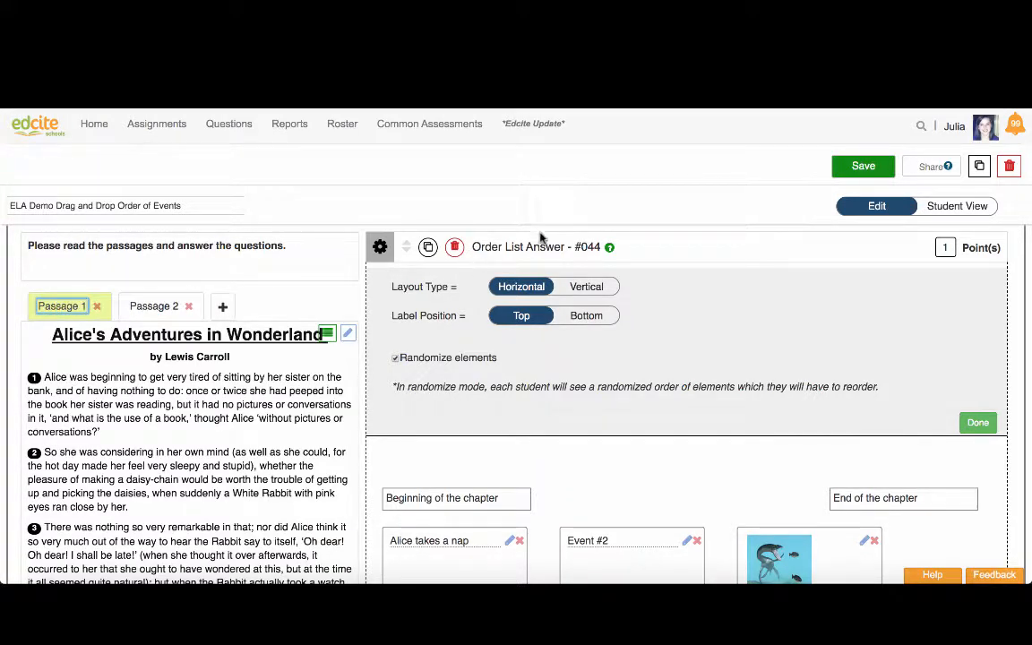
Step: Preview the copied question as a student and check both Passage 2 and Passage 1
click(954, 205)
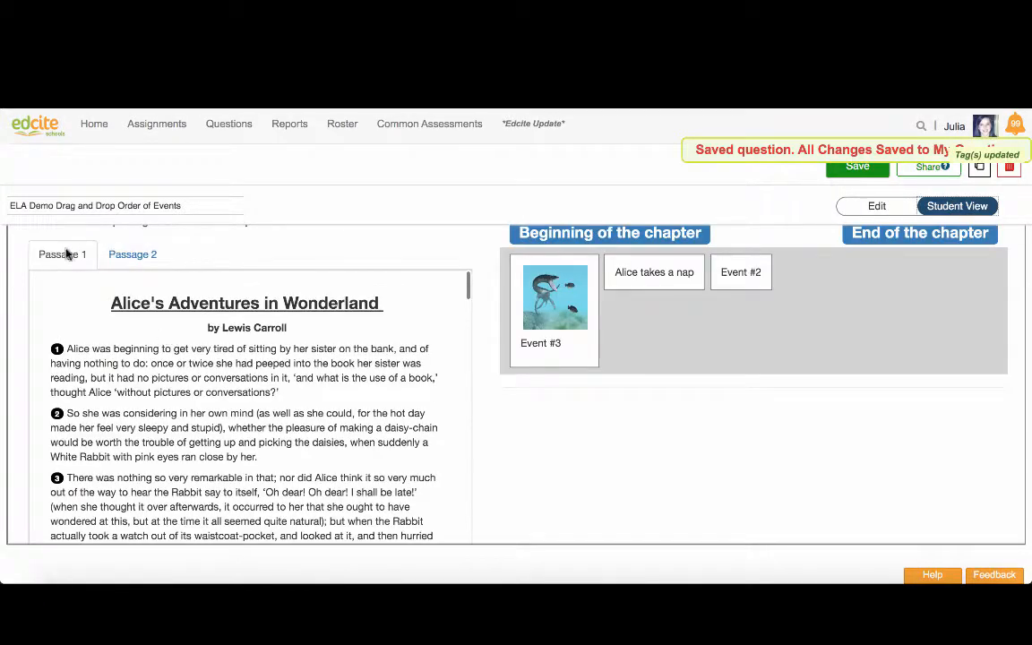
click(138, 254)
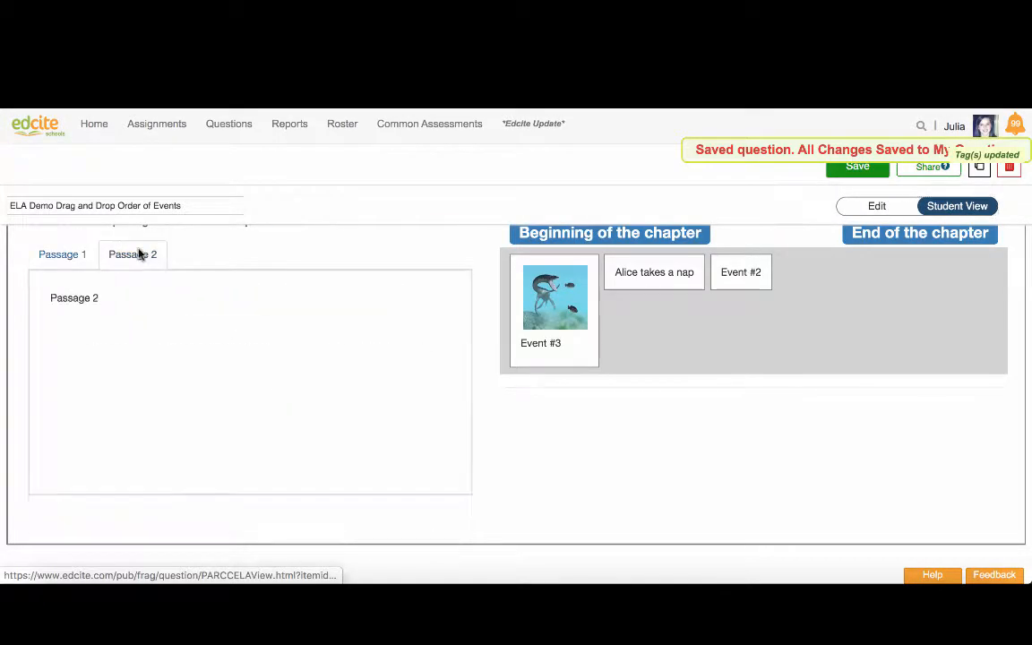
click(81, 257)
scroll(279, 294, up, 2)
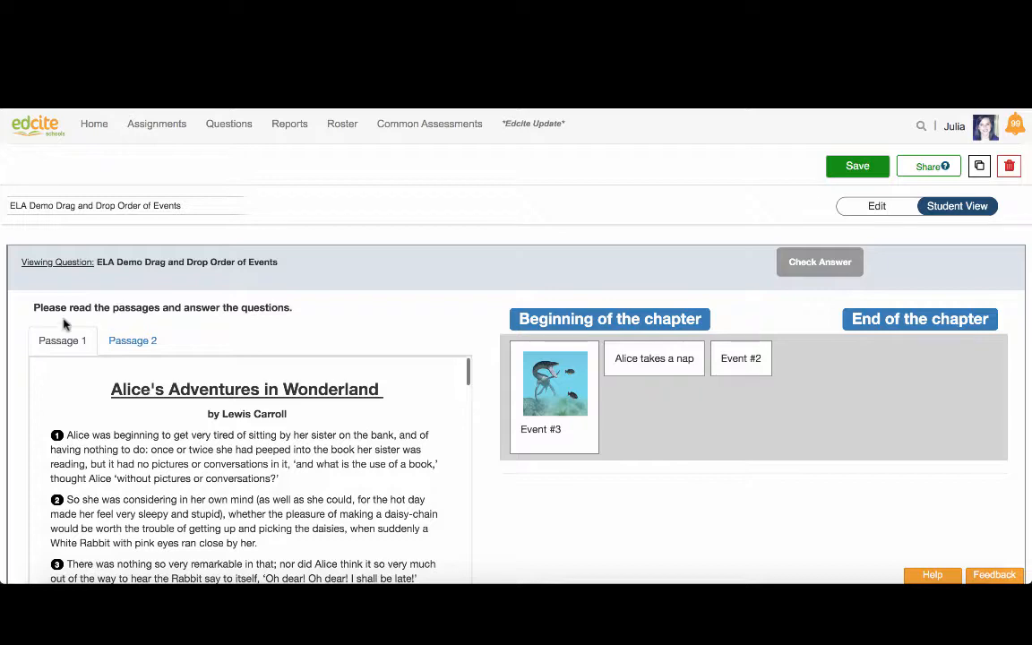
Step: Return to editing and rename the copied question "ELA Demo Select Text"
click(860, 208)
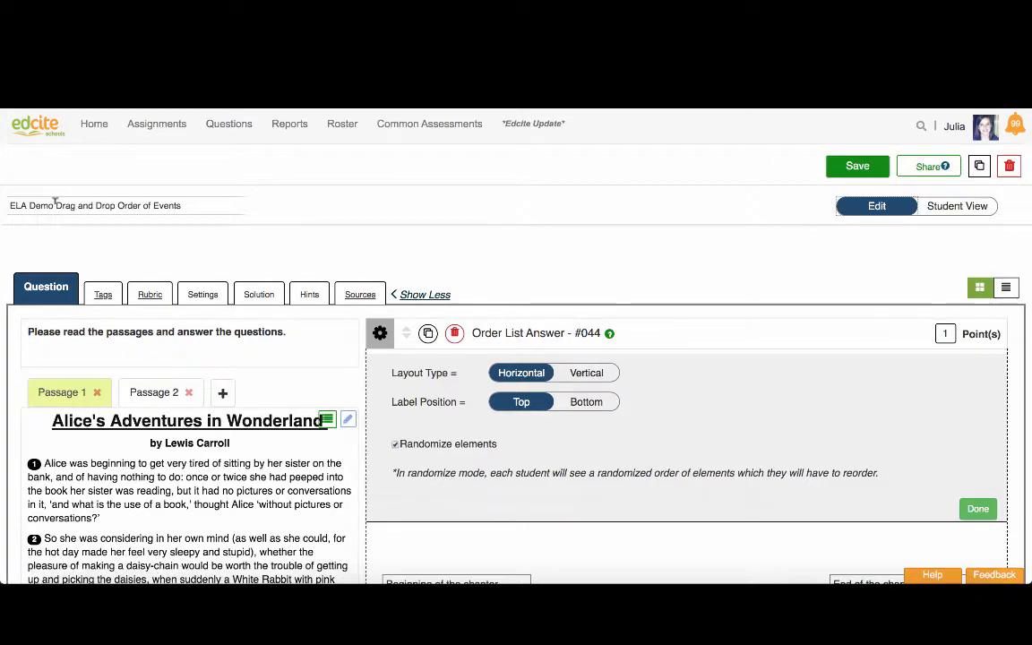
drag(54, 206, 184, 206)
key(BackSpace)
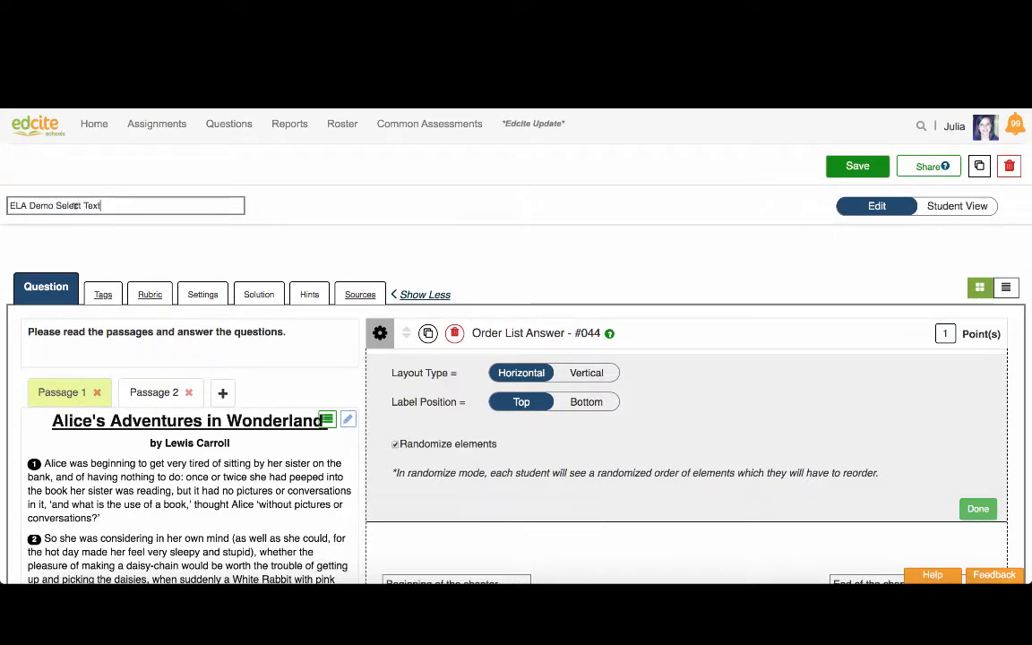
Step: Add a "Select Text from Excerpt - #007" part to the question from the full listing of question types
scroll(480, 485, down, 5)
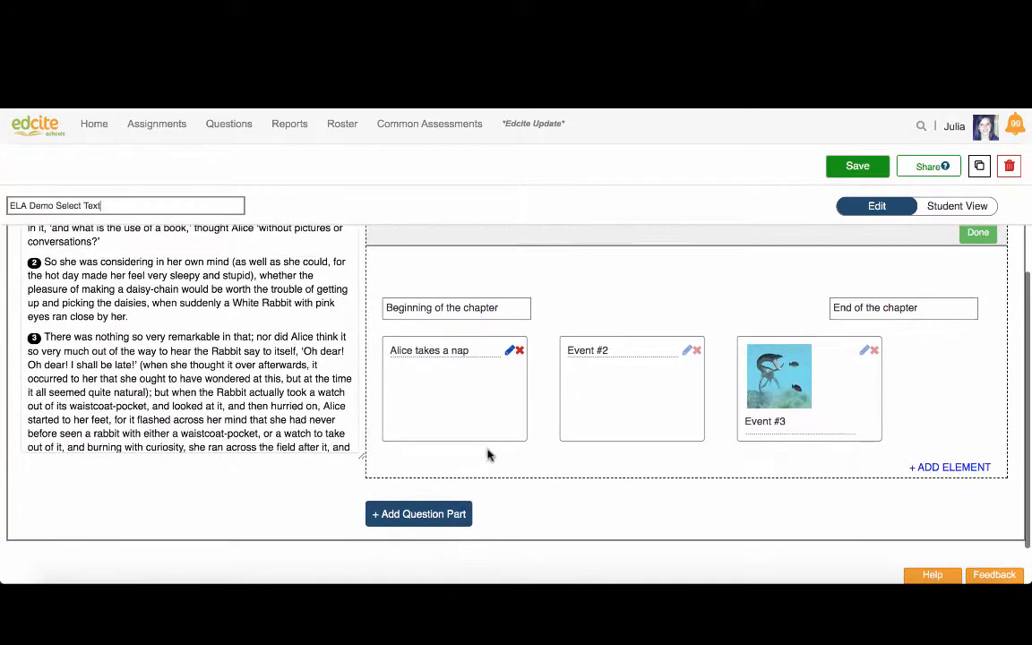
click(445, 516)
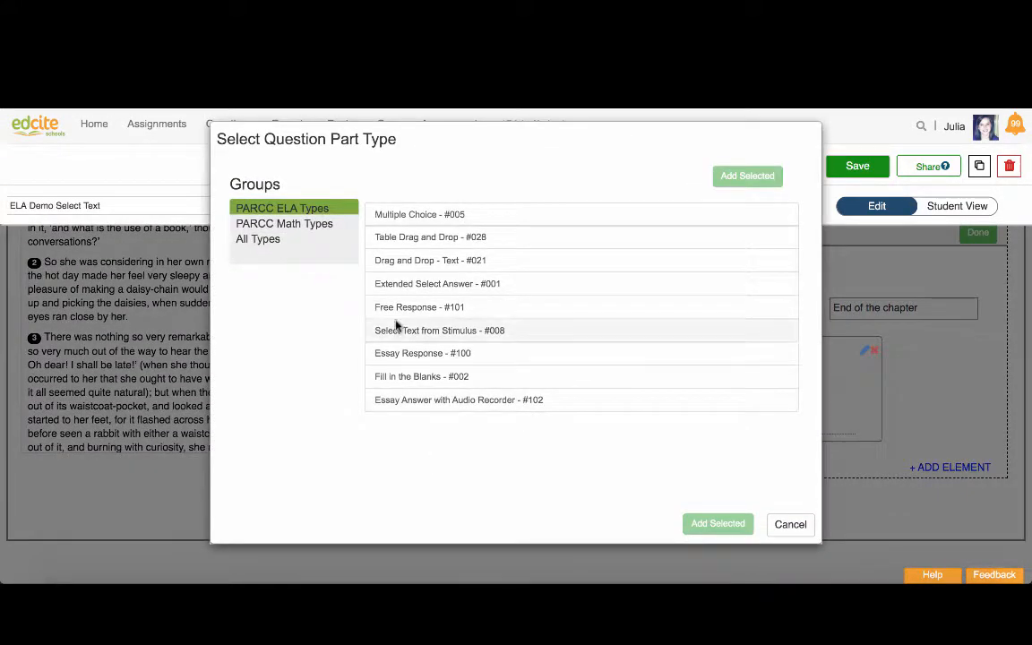
click(354, 216)
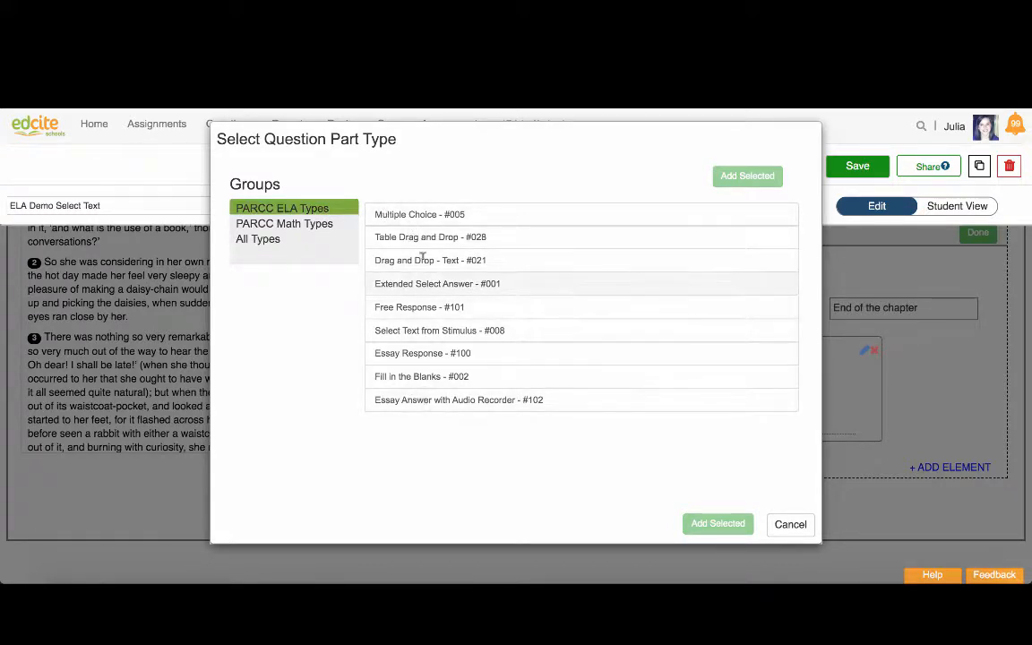
click(278, 239)
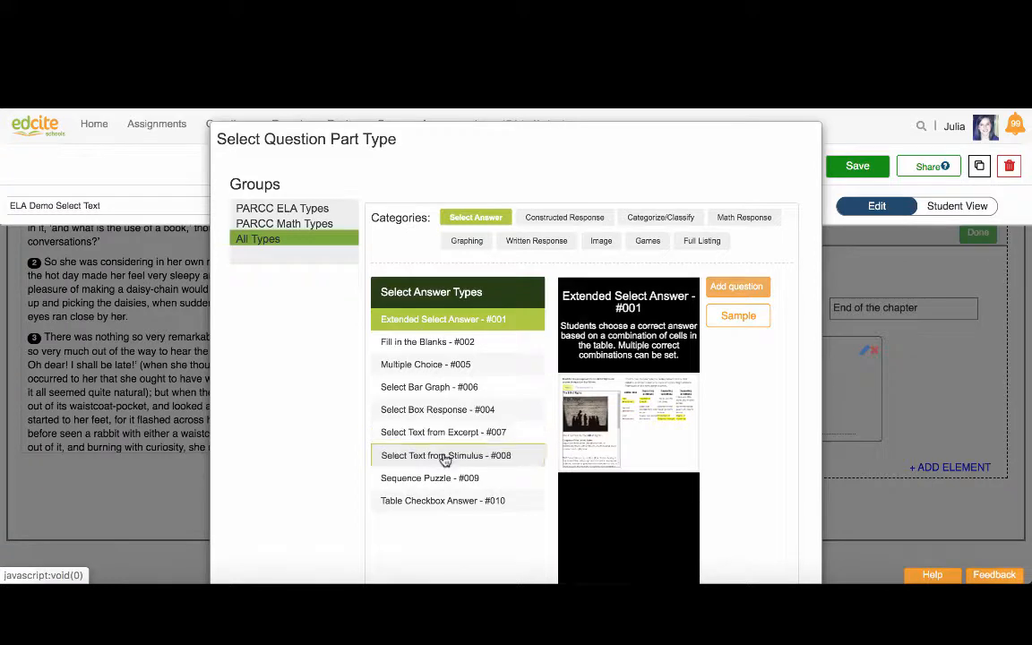
click(500, 433)
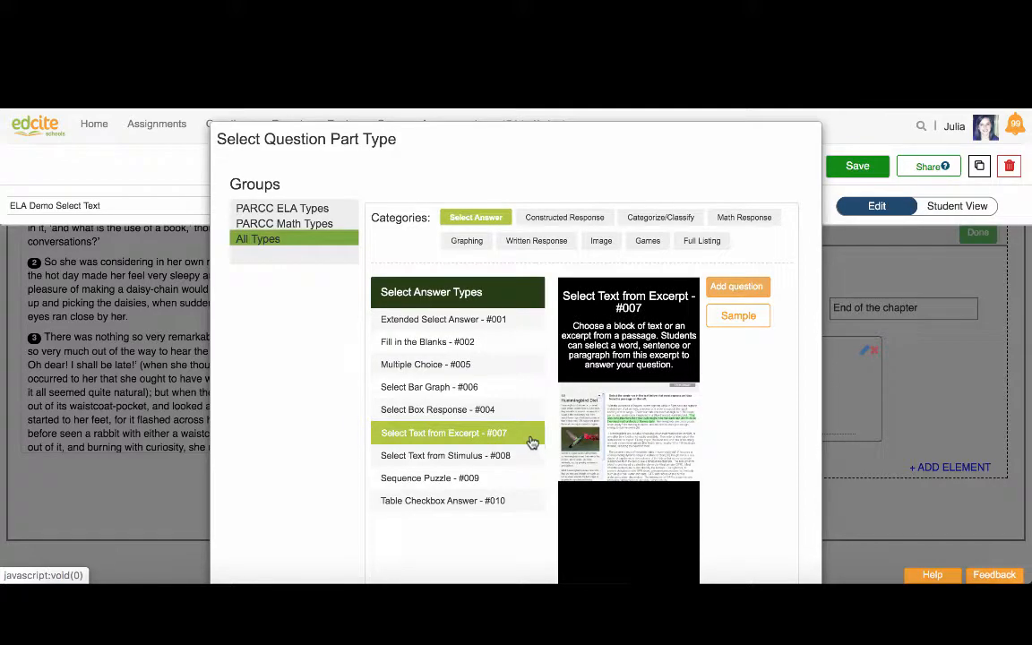
click(737, 287)
Step: Delete the Order List Answer part (Part A), keeping the Select Text from Excerpt part
scroll(741, 459, down, 3)
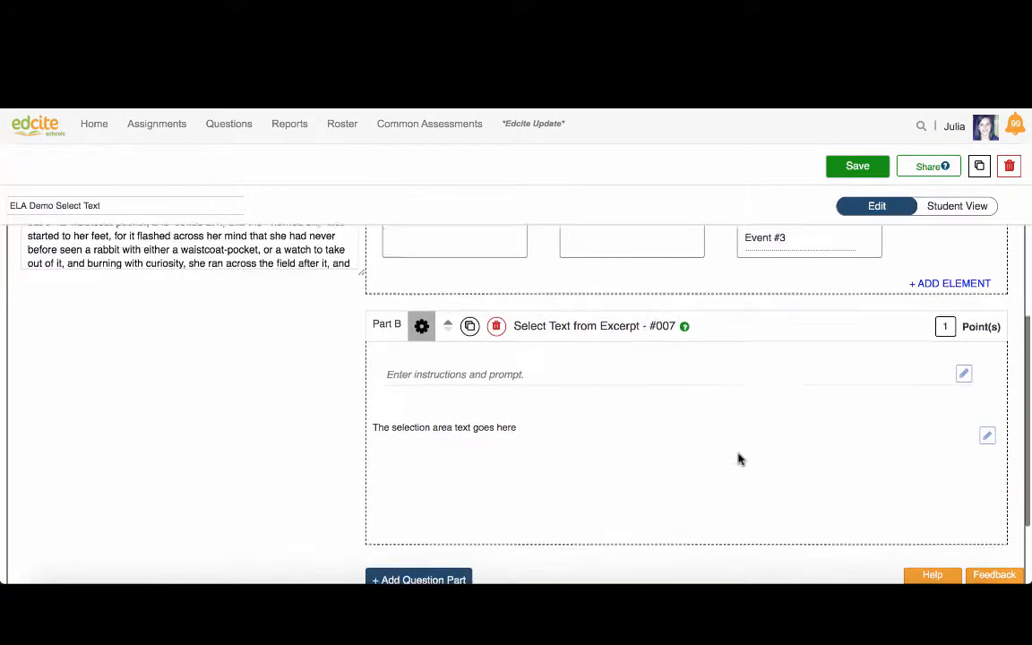
scroll(740, 459, up, 5)
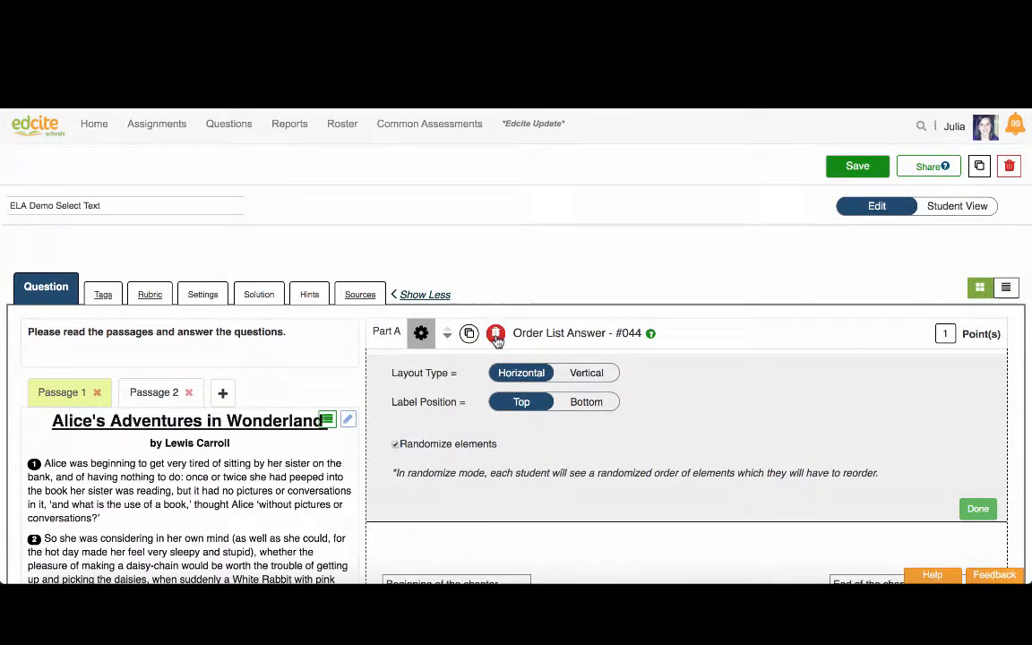
click(496, 336)
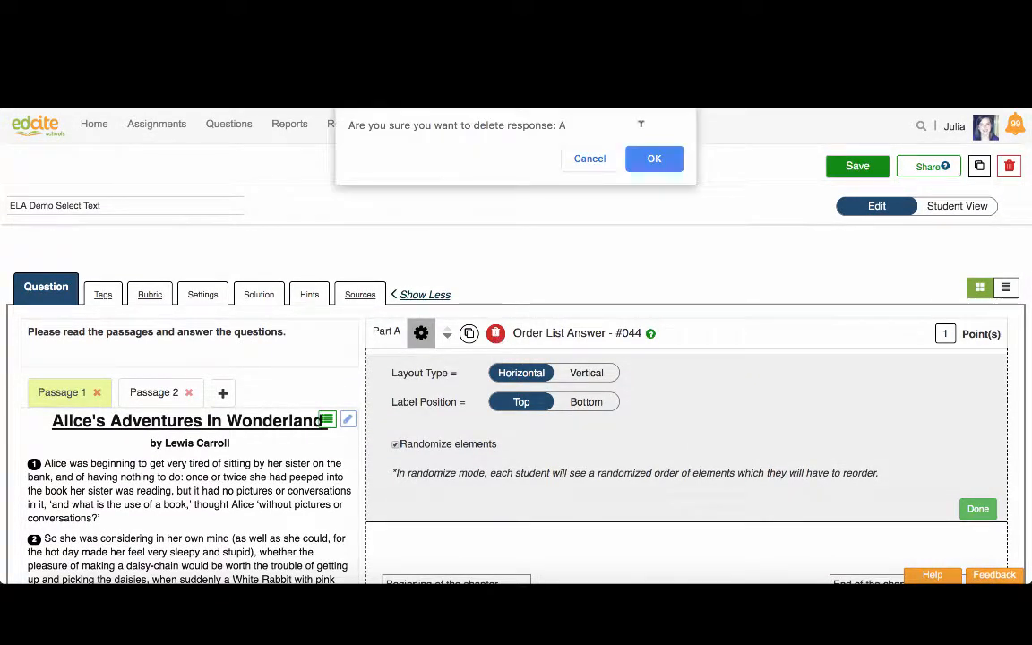
click(655, 159)
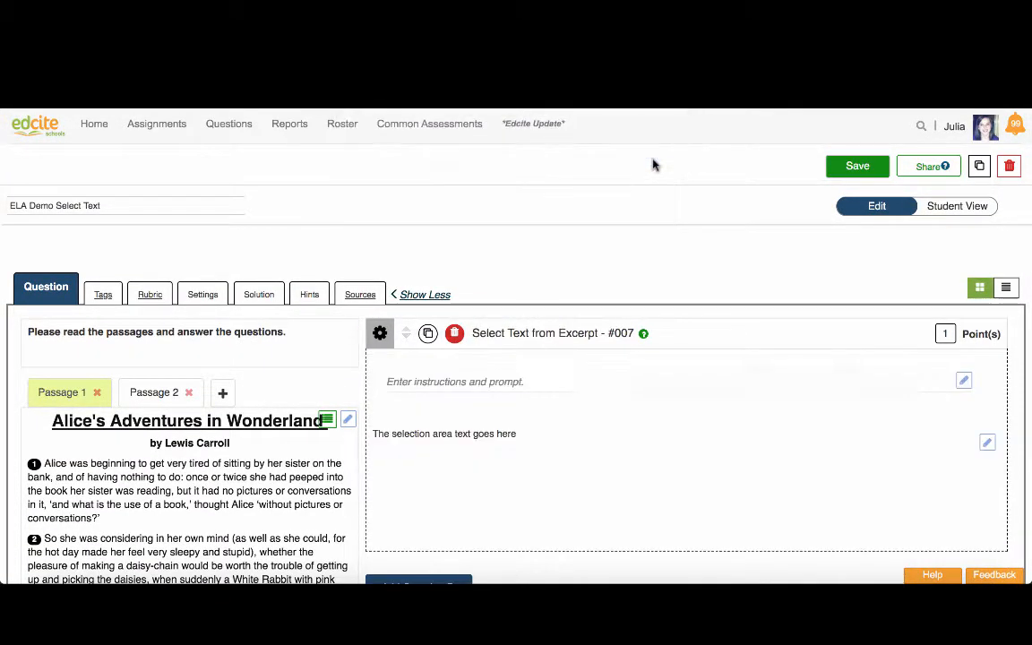
Step: Enter "How was Alice beginning to feel?" as the prompt of the Select Text from Excerpt part
click(478, 380)
text(Select the word that describes Alice)
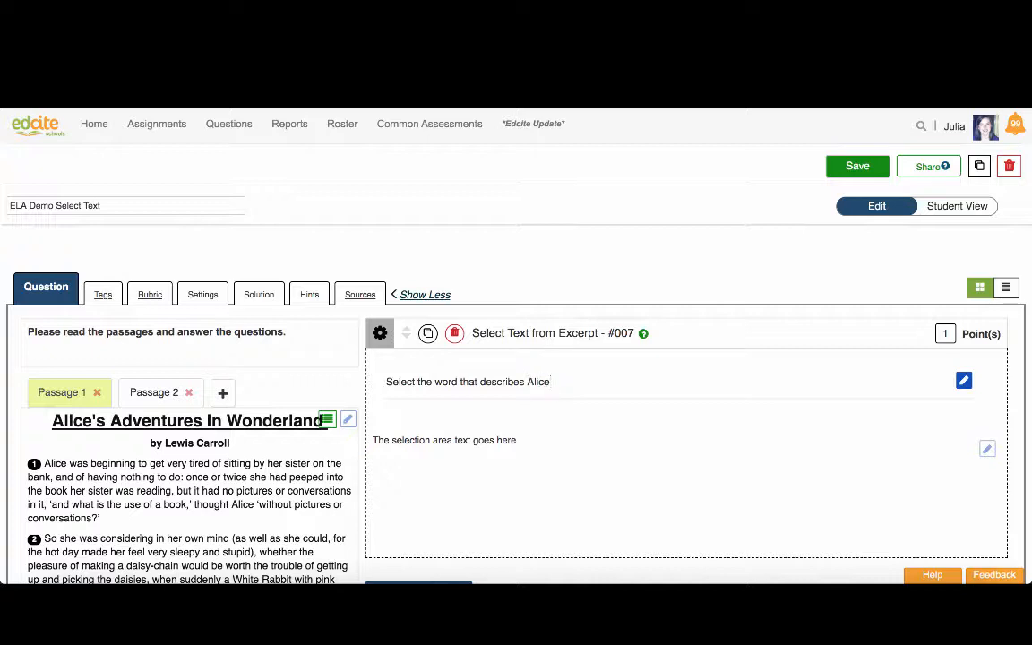
key(ctrl+a)
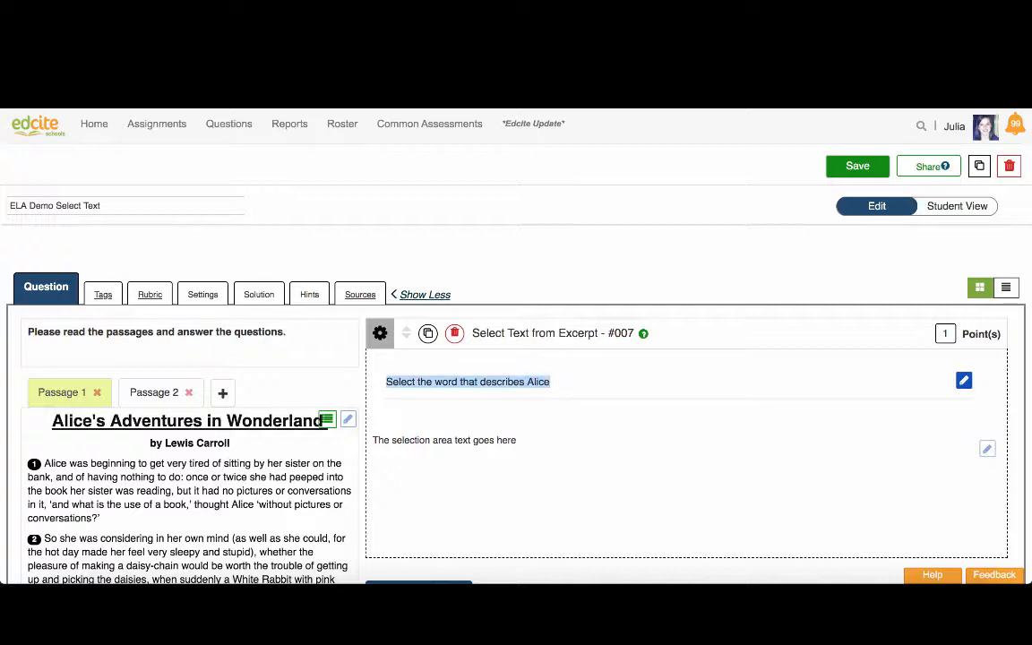
text(How was Alice beginning to feel?)
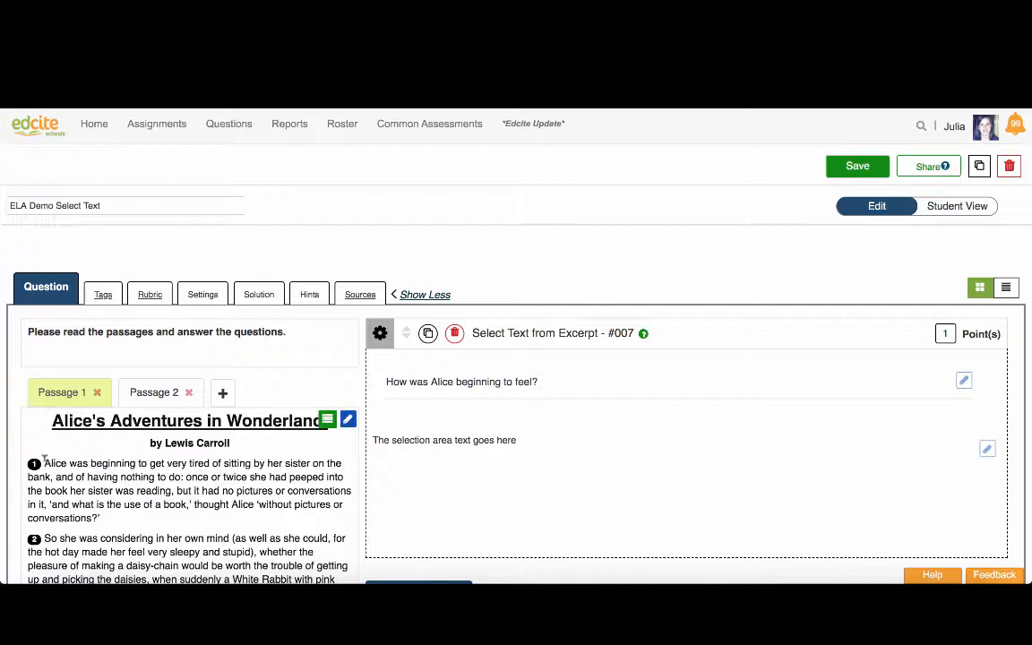
Step: Copy "Alice was beginning to get very tired of sitting by her sister" from Passage 1 into the selection area, ending it with "..."
mouse_move(45, 463)
mouse_down()
mouse_move(175, 477)
mouse_move(72, 477)
mouse_move(247, 505)
mouse_move(256, 455)
mouse_move(221, 458)
mouse_move(311, 461)
mouse_up()
key(ctrl+c)
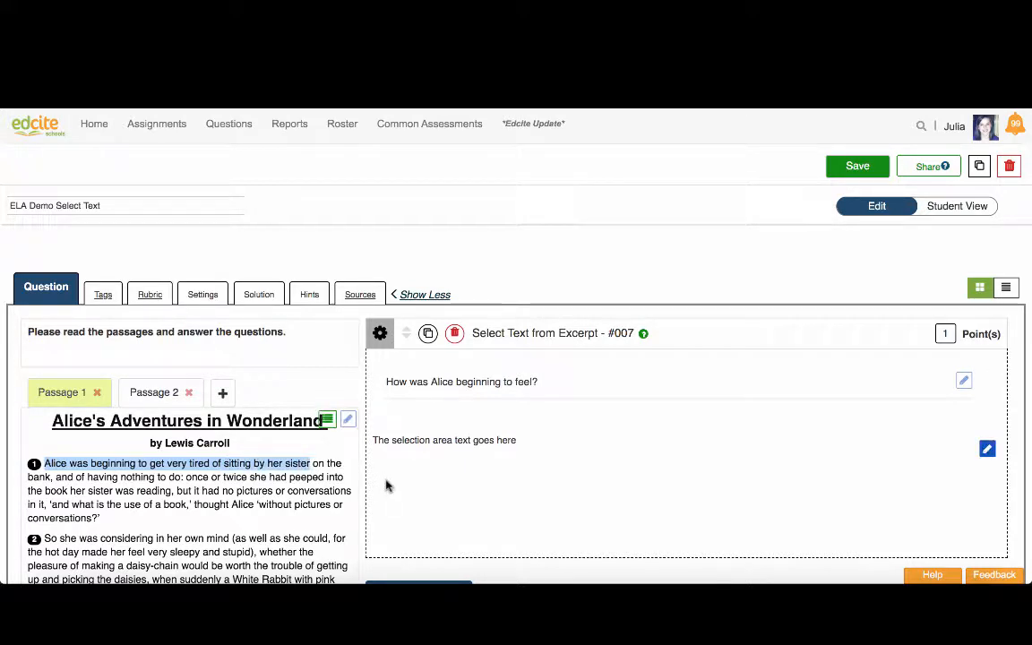
click(987, 450)
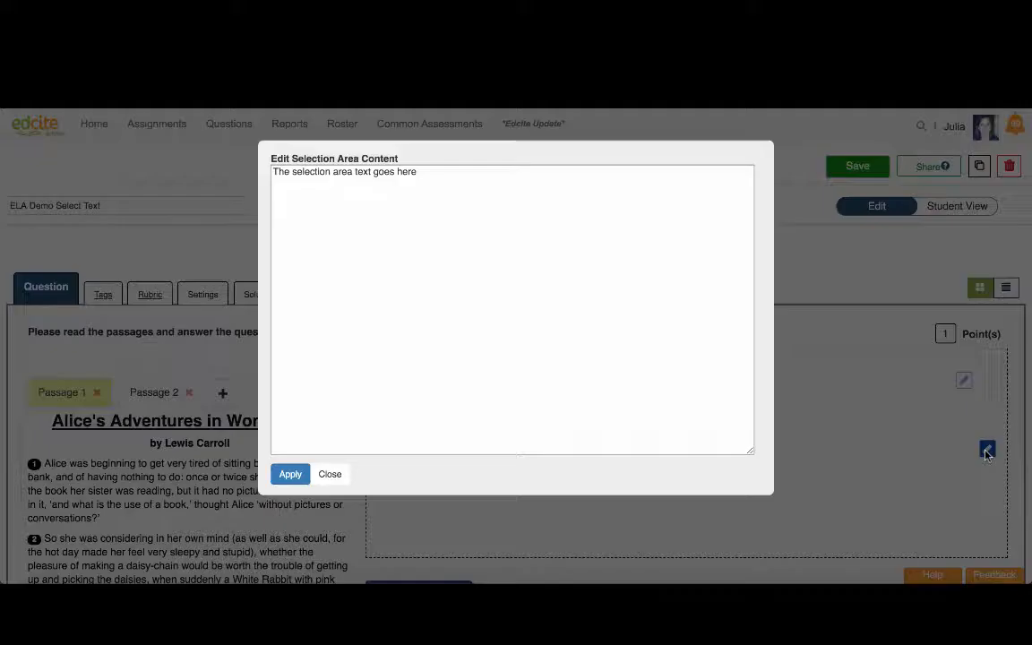
click(424, 171)
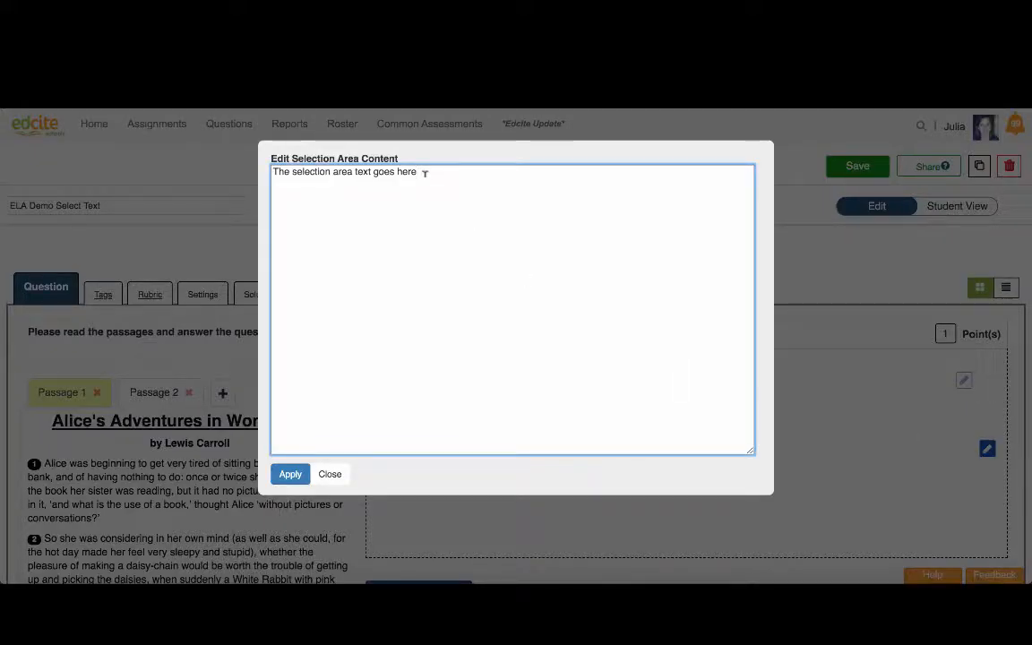
triple_click(424, 173)
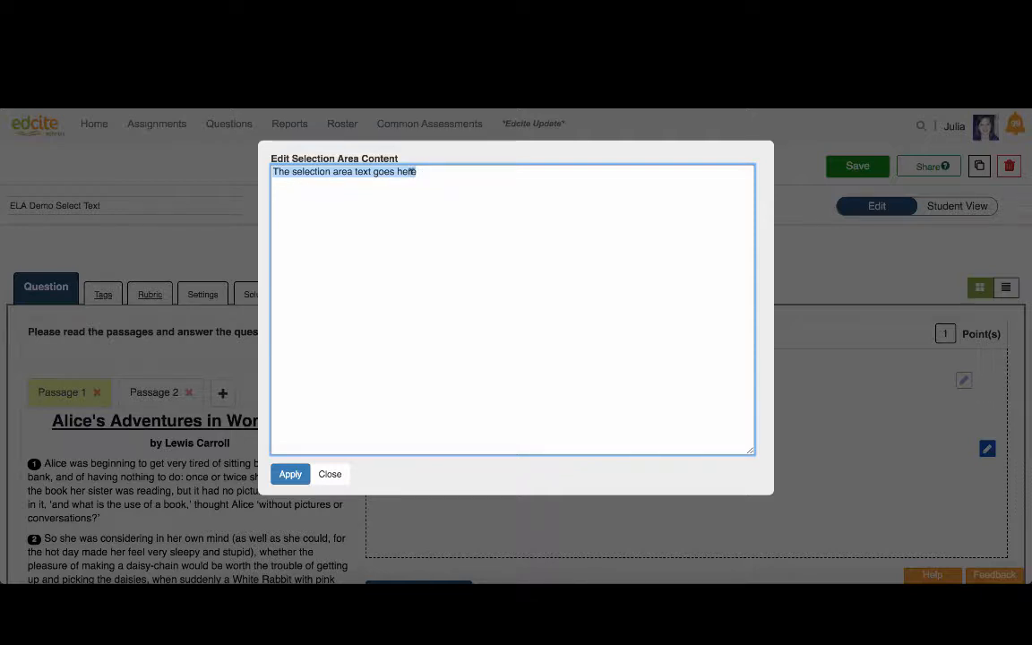
key(ctrl+v)
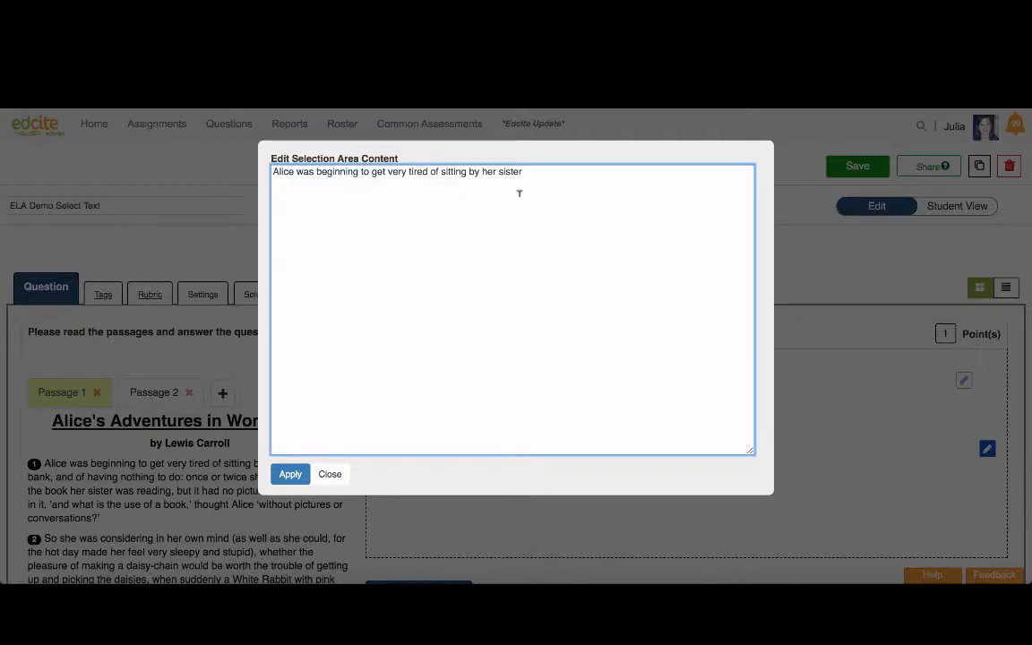
click(290, 474)
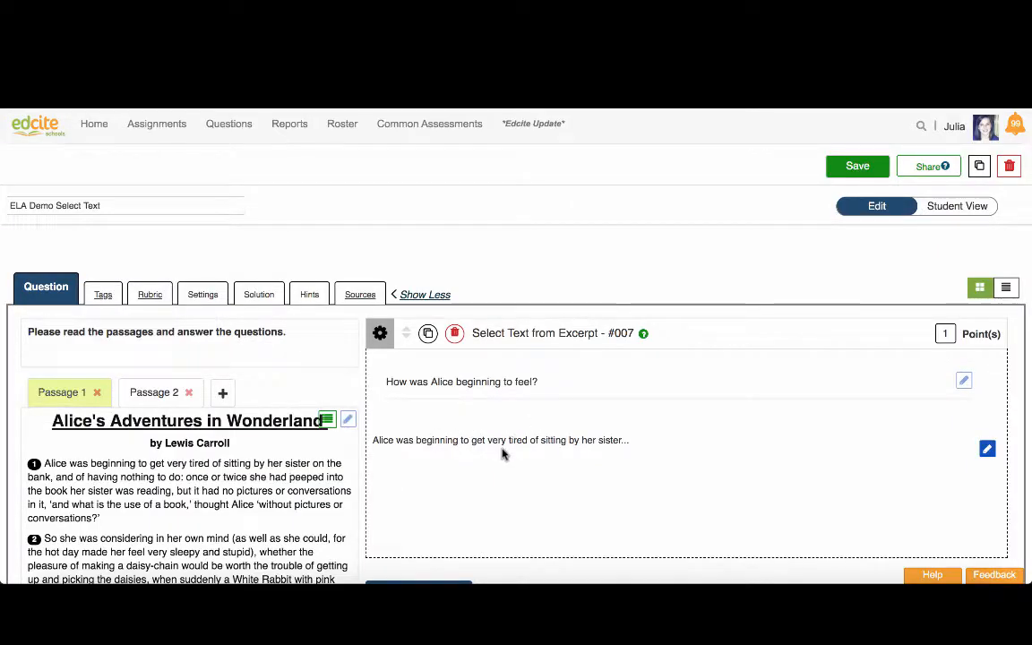
Step: Set text selection by Word for the excerpt part, and enable multi-select with a minimum of 4 required answers
click(380, 334)
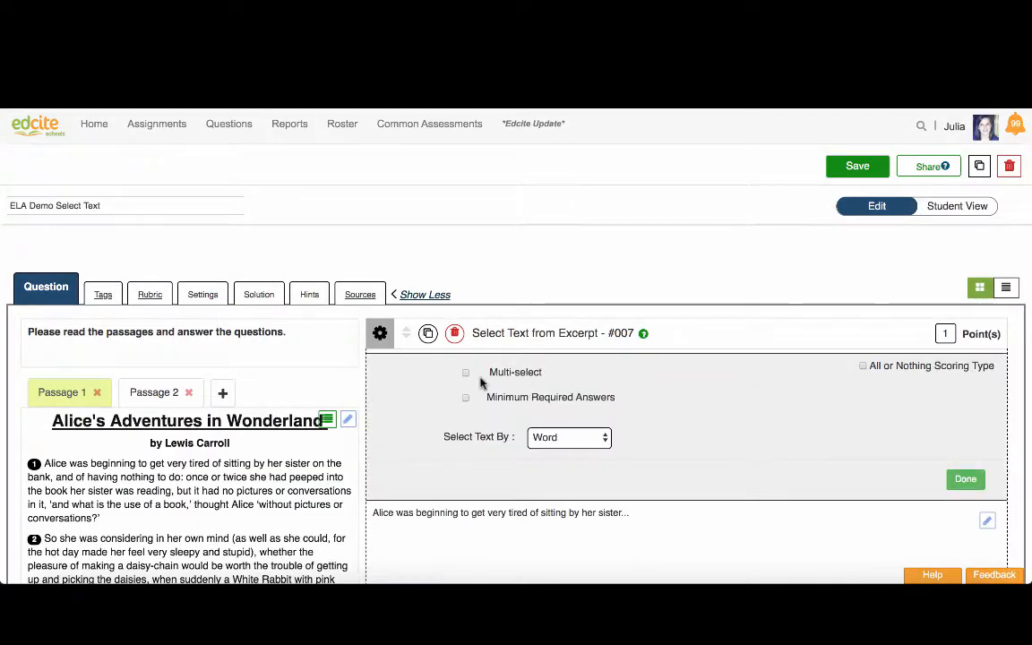
click(551, 439)
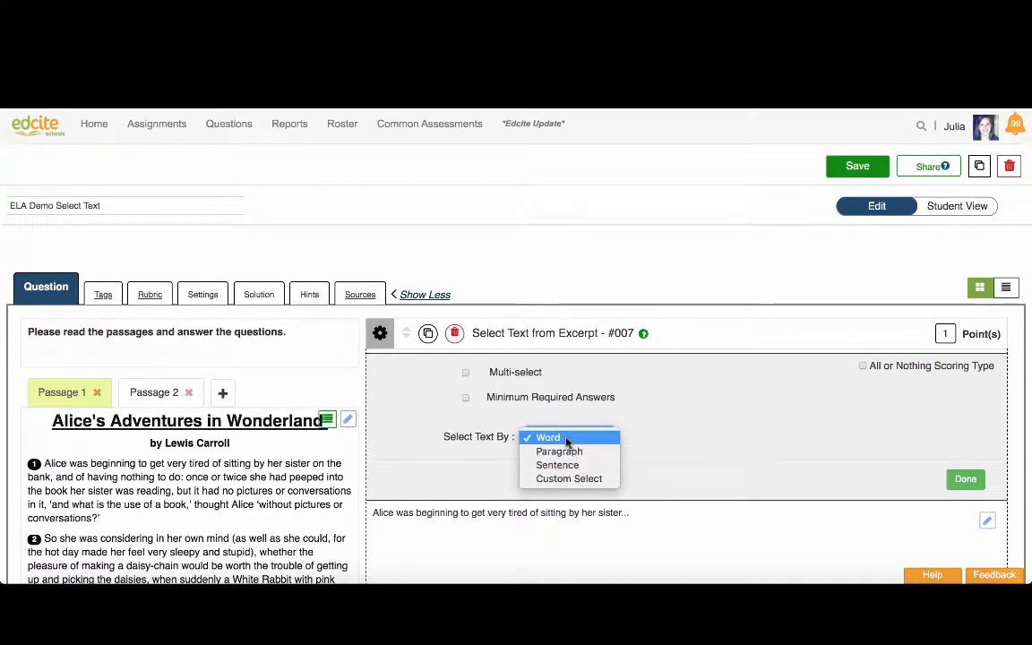
click(566, 439)
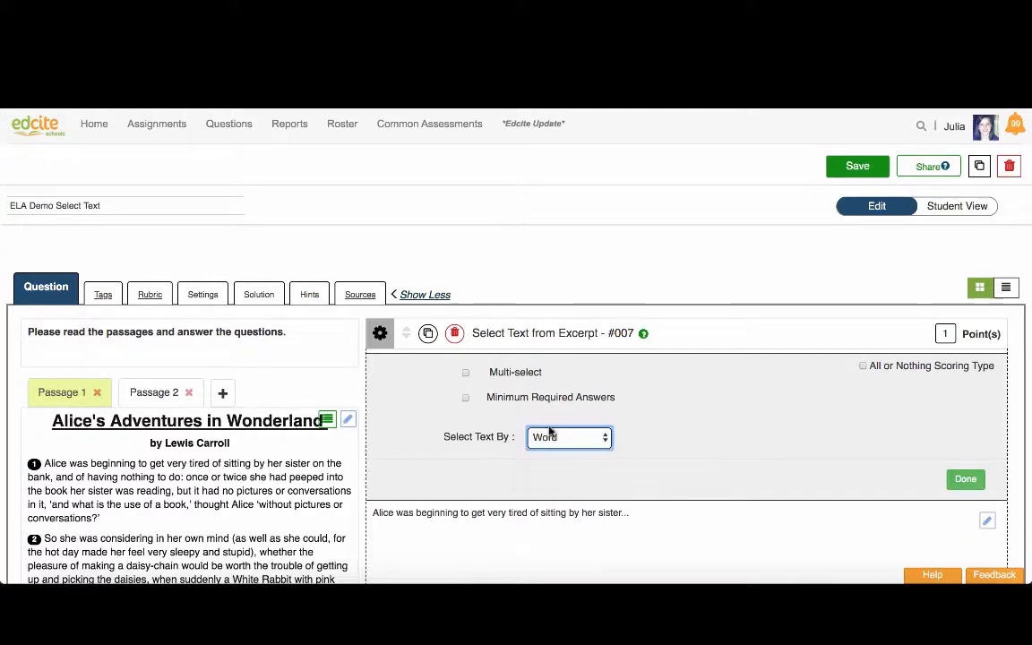
click(466, 373)
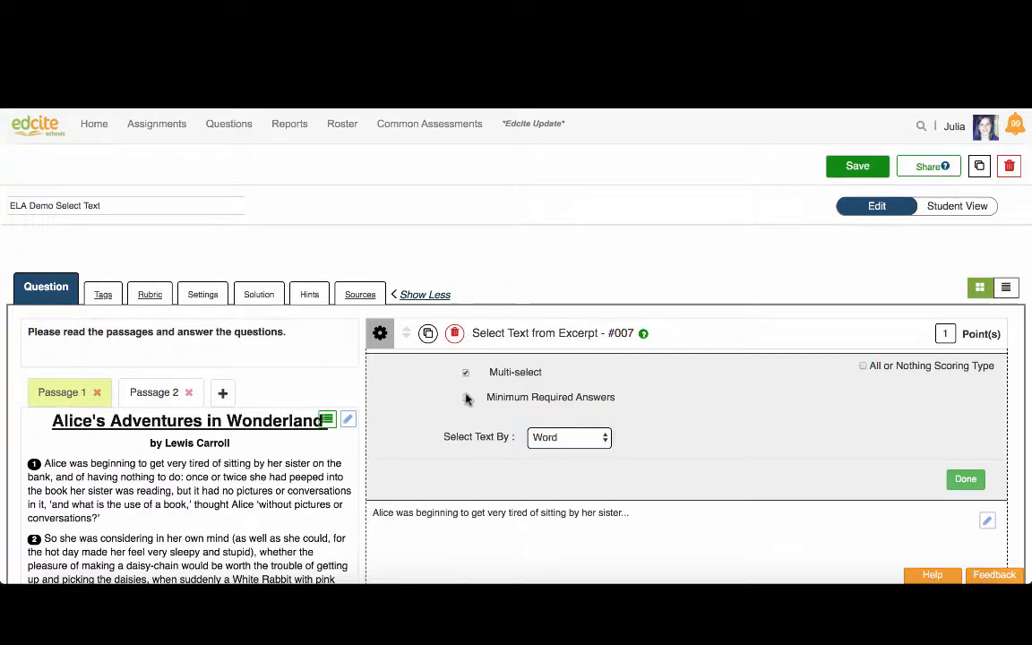
click(466, 397)
click(647, 398)
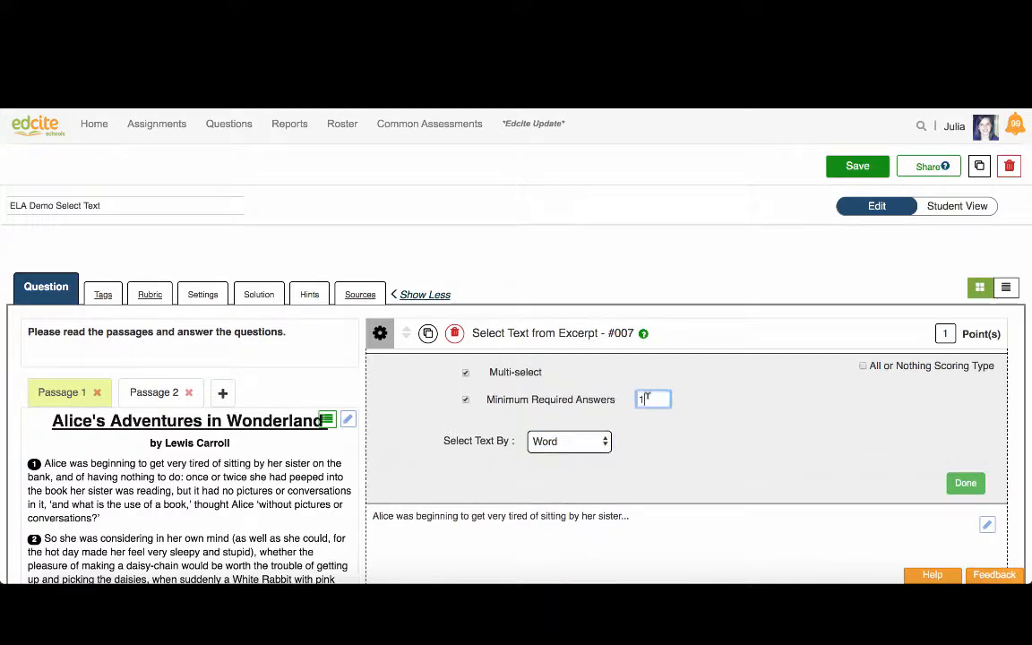
key(BackSpace)
Step: Mark "very tired of sitting by her sister..." as the correct selection and set the minimum required answers to 7
drag(494, 516, 588, 520)
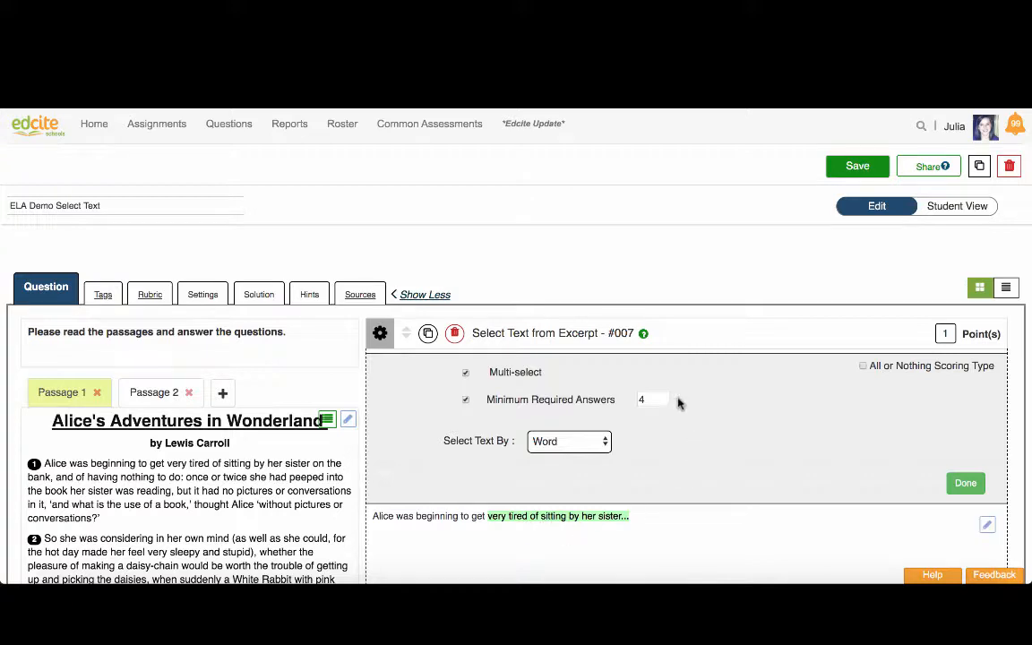
click(646, 398)
text(7)
click(966, 483)
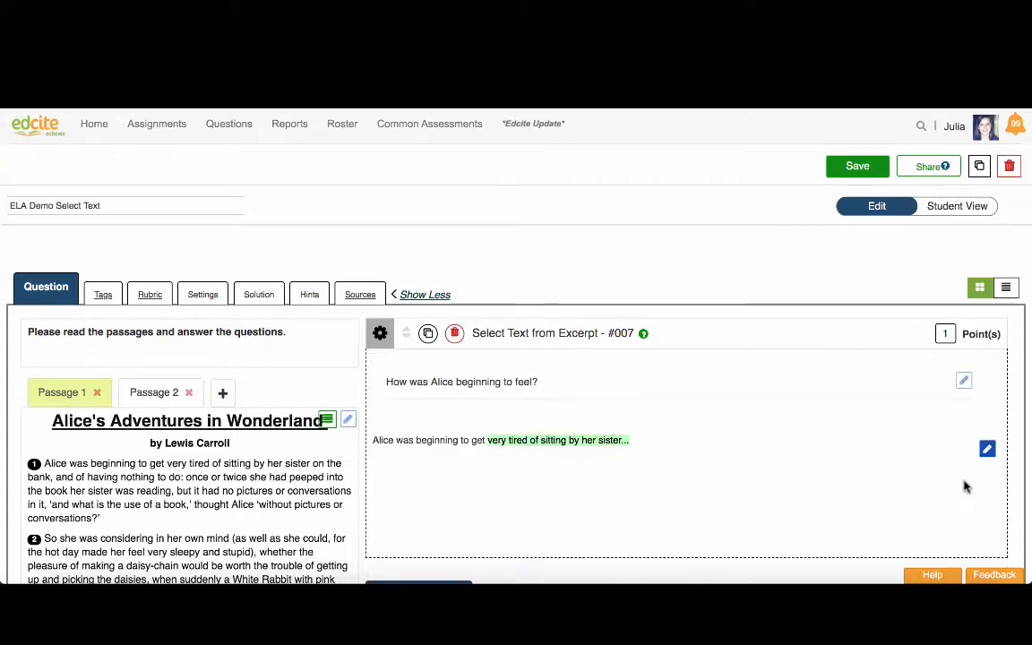
Step: Preview the question as a student, select the words "very tired of sitting by her sister...", and check the answer and its scoring
click(959, 207)
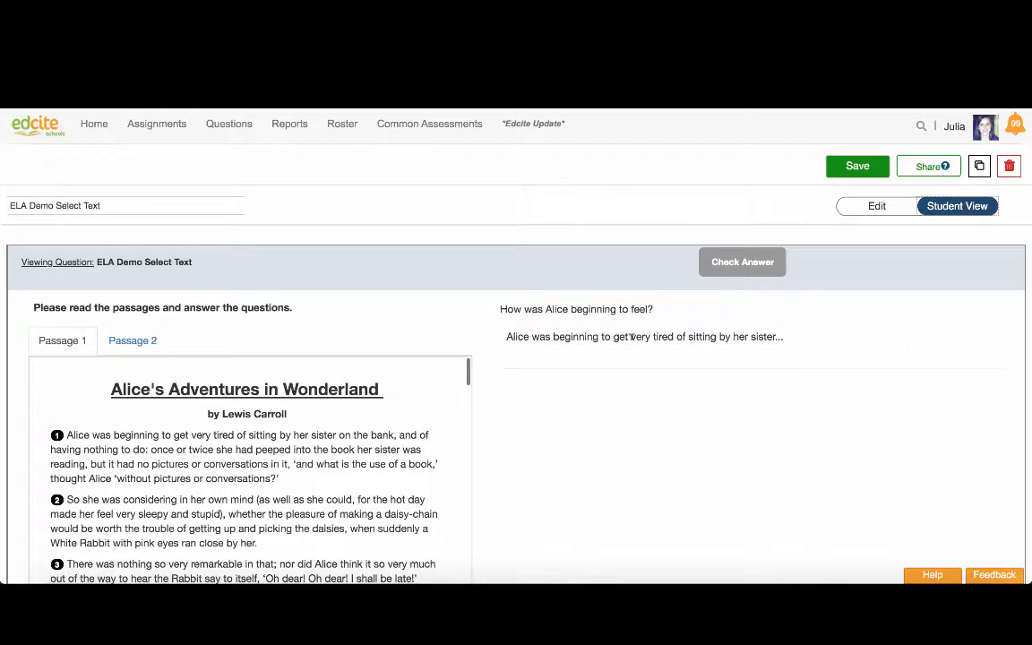
click(636, 337)
click(667, 338)
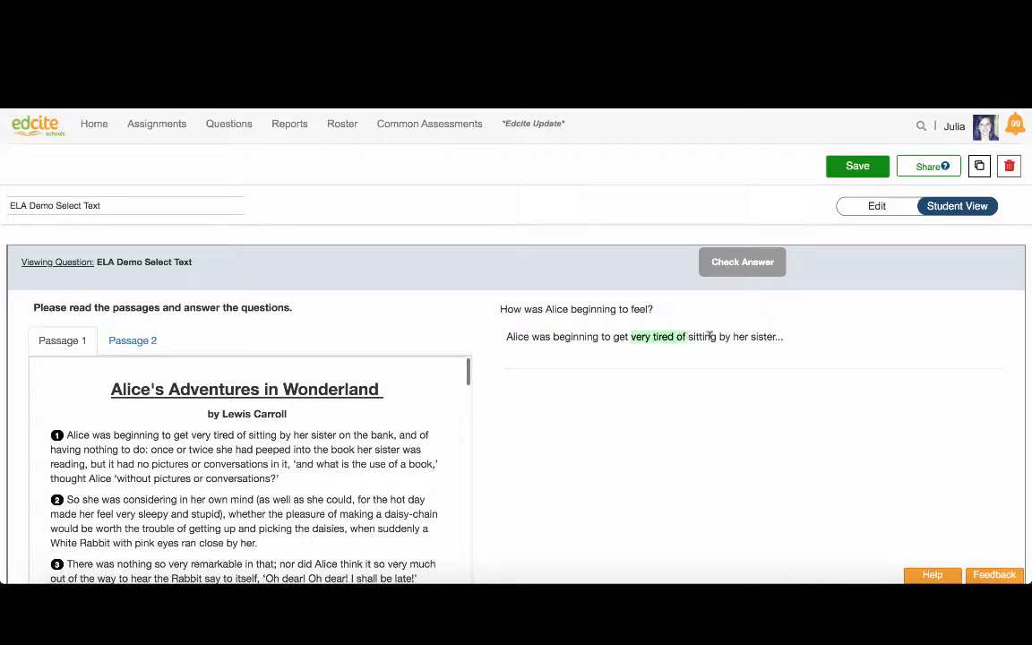
click(707, 339)
click(725, 338)
click(740, 338)
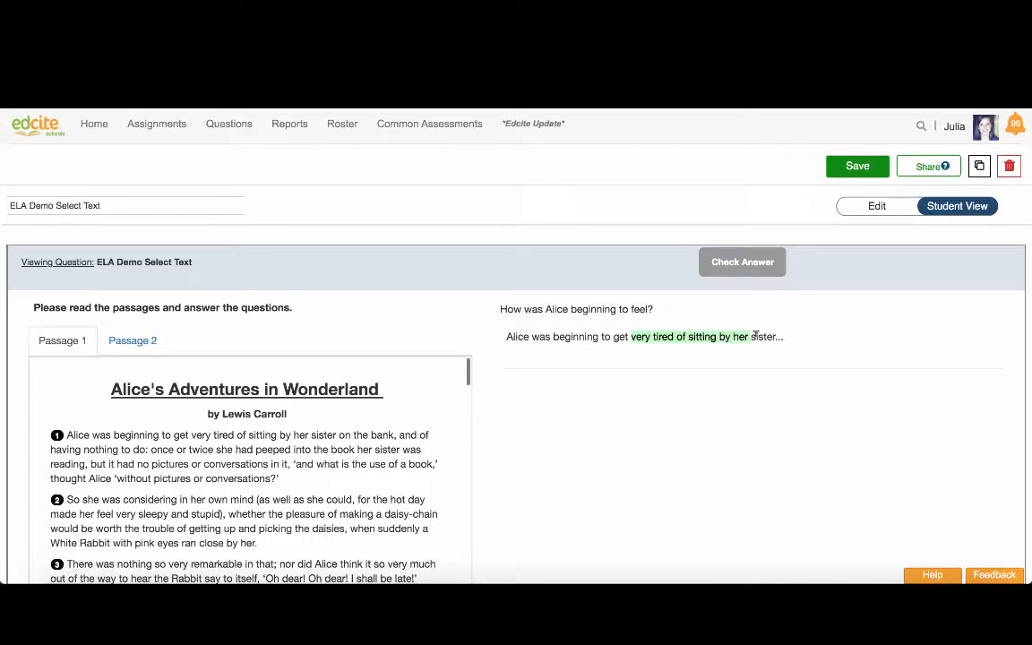
click(762, 339)
click(755, 266)
scroll(322, 430, down, 1)
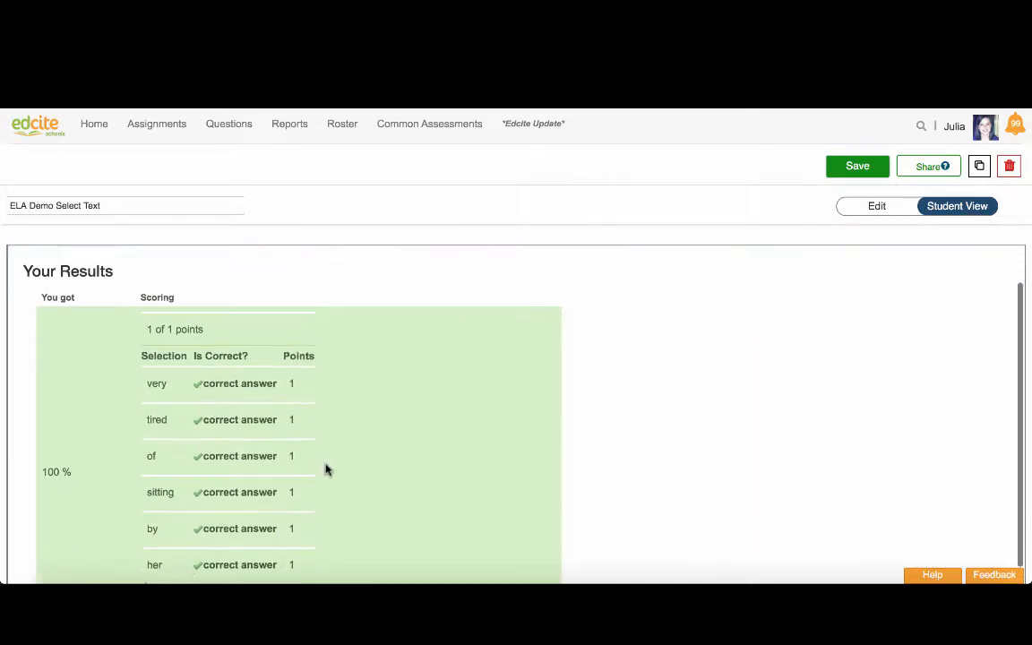
scroll(326, 468, down, 1)
scroll(325, 468, up, 3)
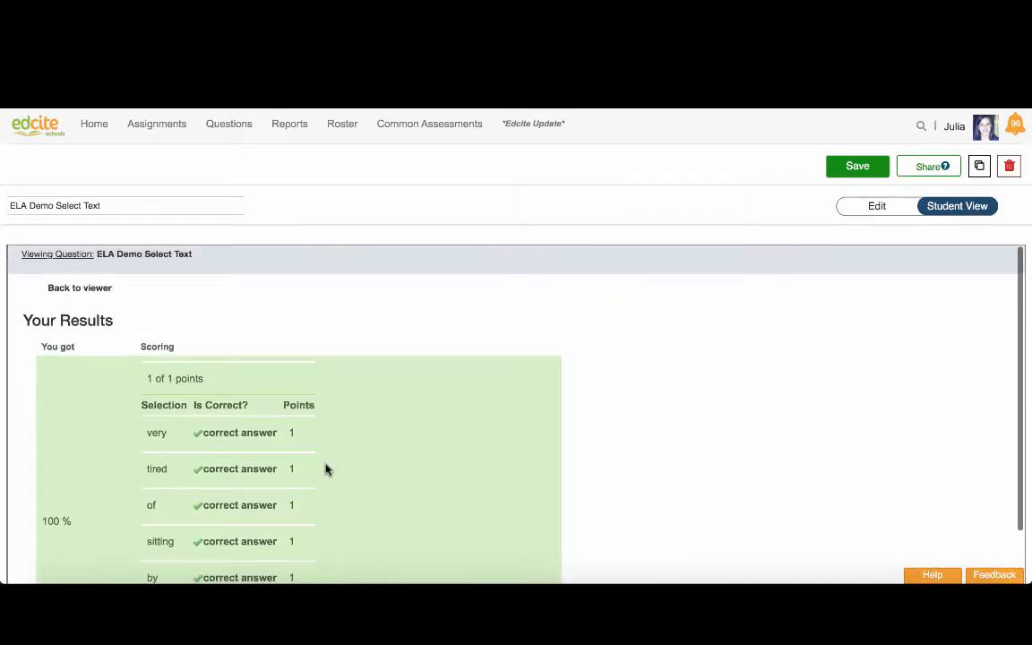
Step: Return to editing and enable All or Nothing scoring for the excerpt part, keeping text selection by Word
click(878, 207)
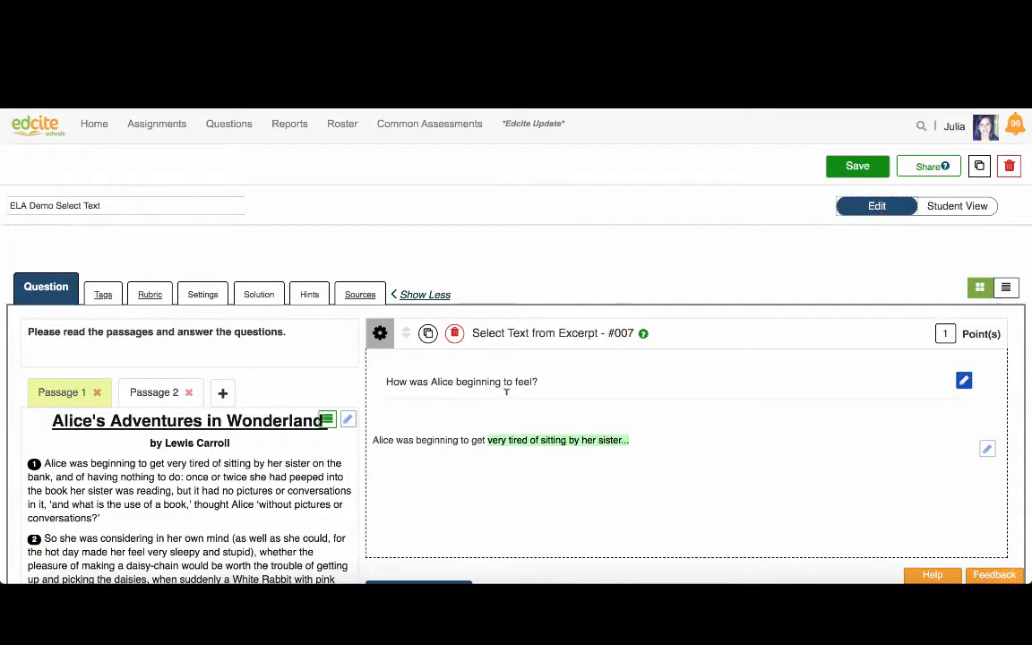
click(380, 334)
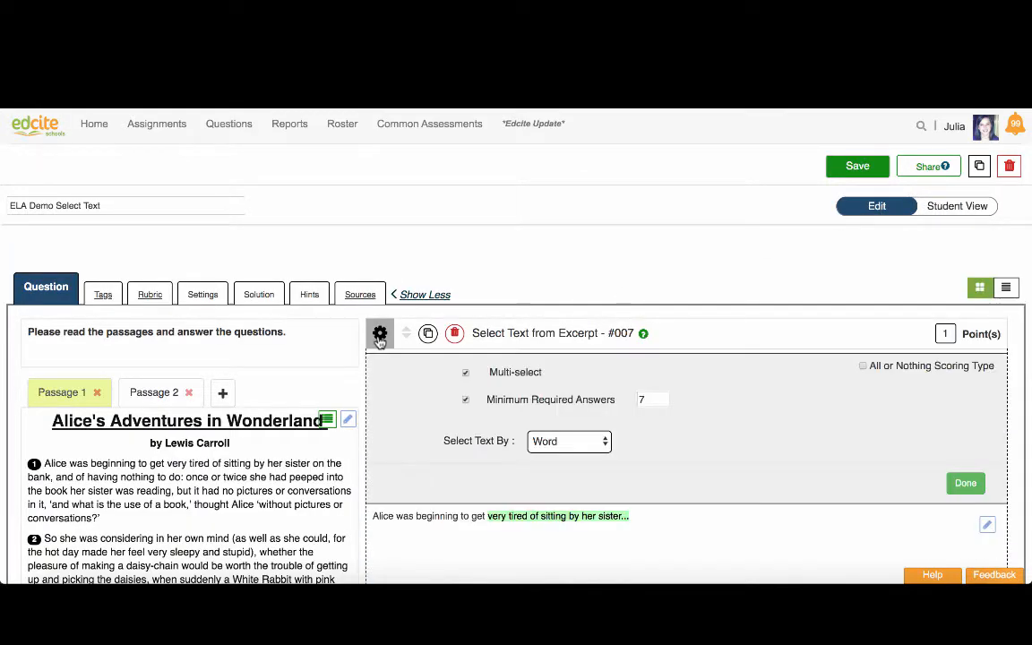
click(556, 443)
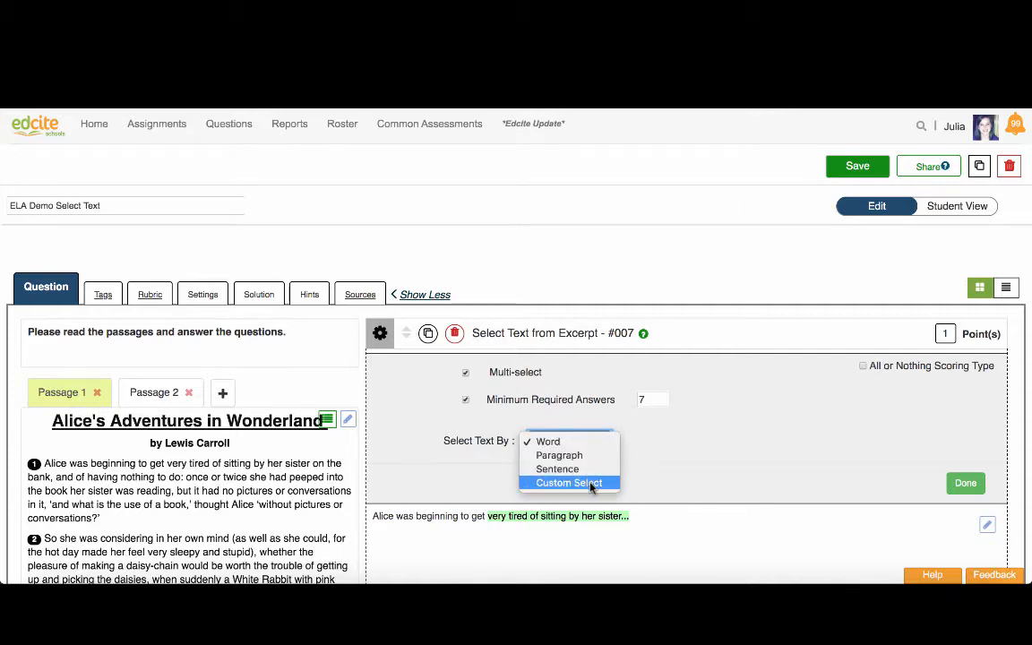
click(535, 290)
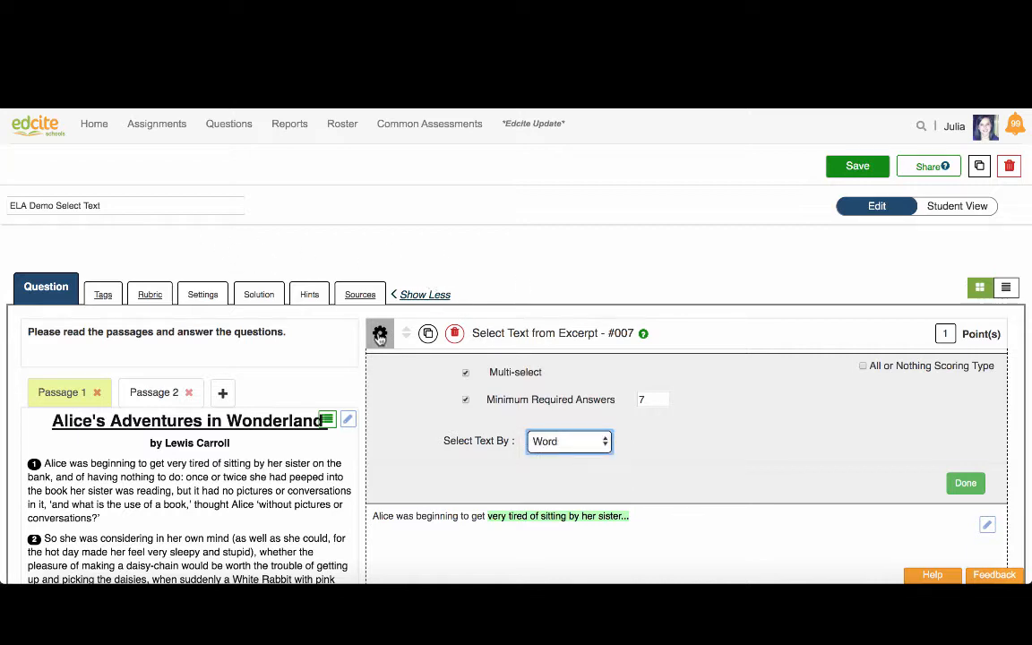
click(863, 367)
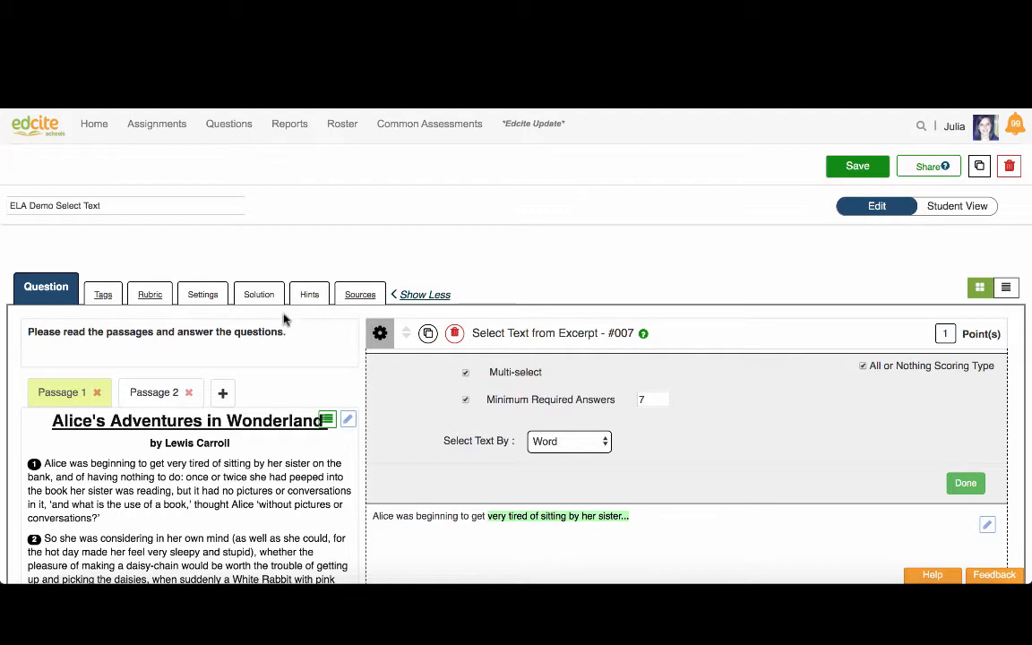
Step: Finish the excerpt part's settings, save the ELA Demo Select Text question, and go to the list of own questions
click(963, 485)
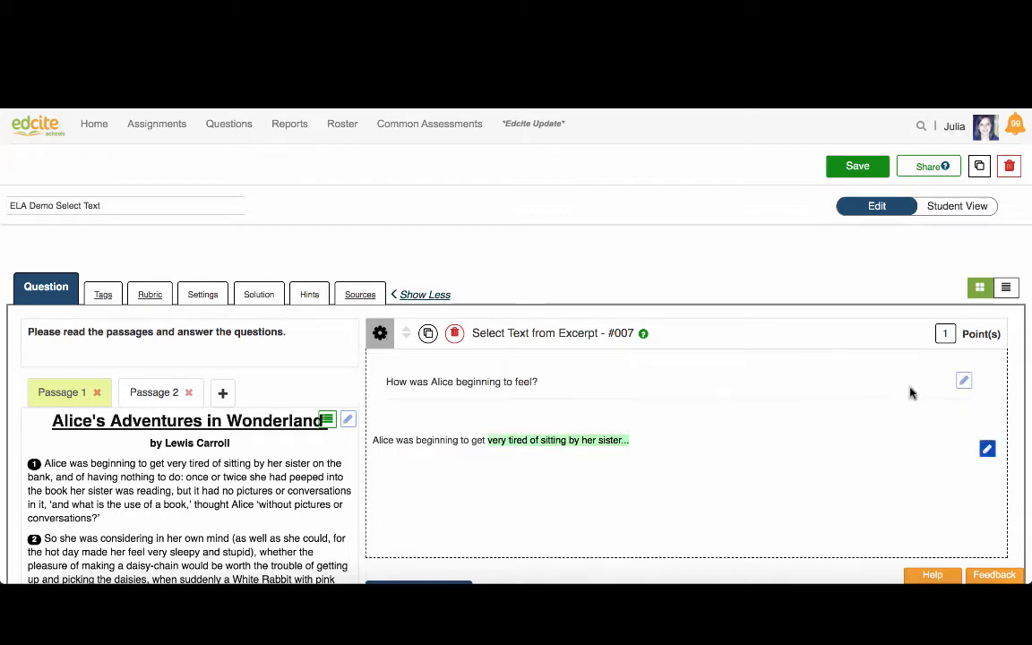
click(858, 167)
click(502, 349)
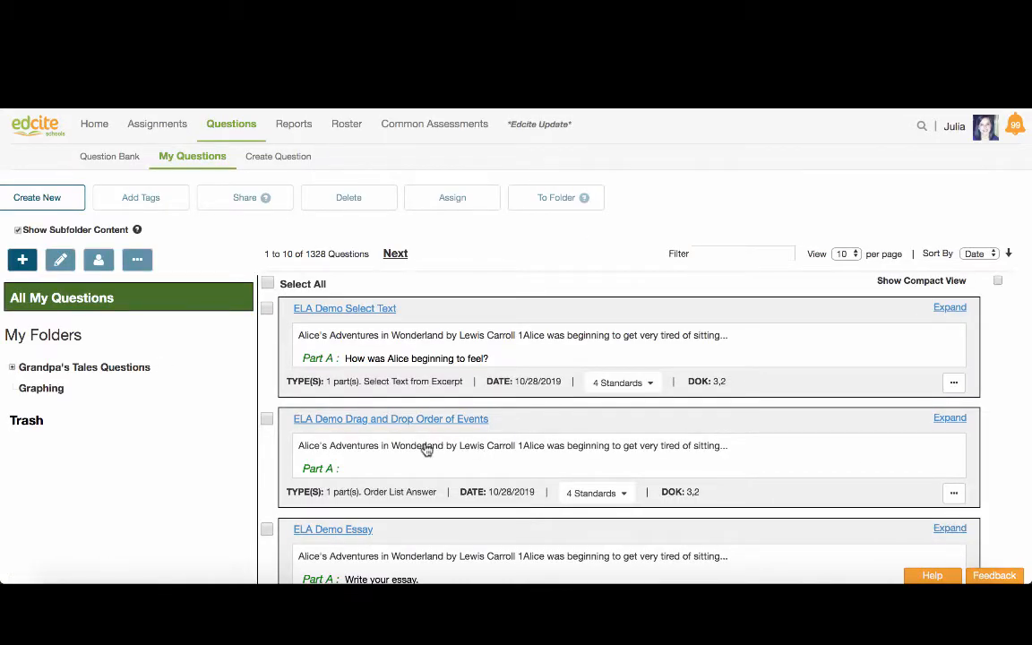
Step: Select the four ELA Demo questions: Part A/B Question, Essay, Drag and Drop Order of Events, and Select Text
scroll(425, 453, down, 3)
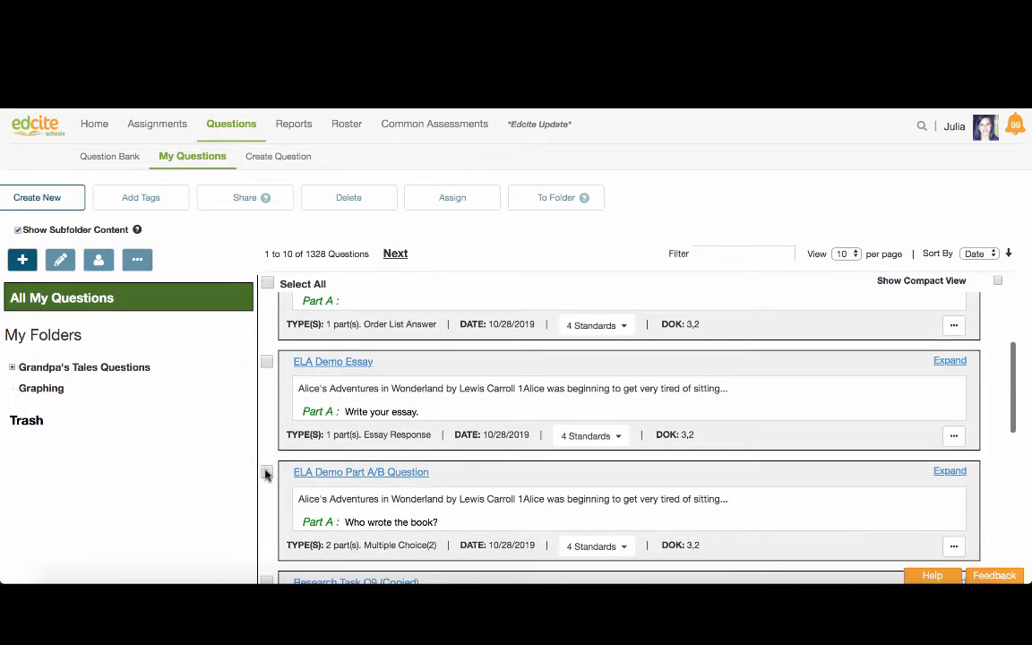
click(266, 473)
click(266, 361)
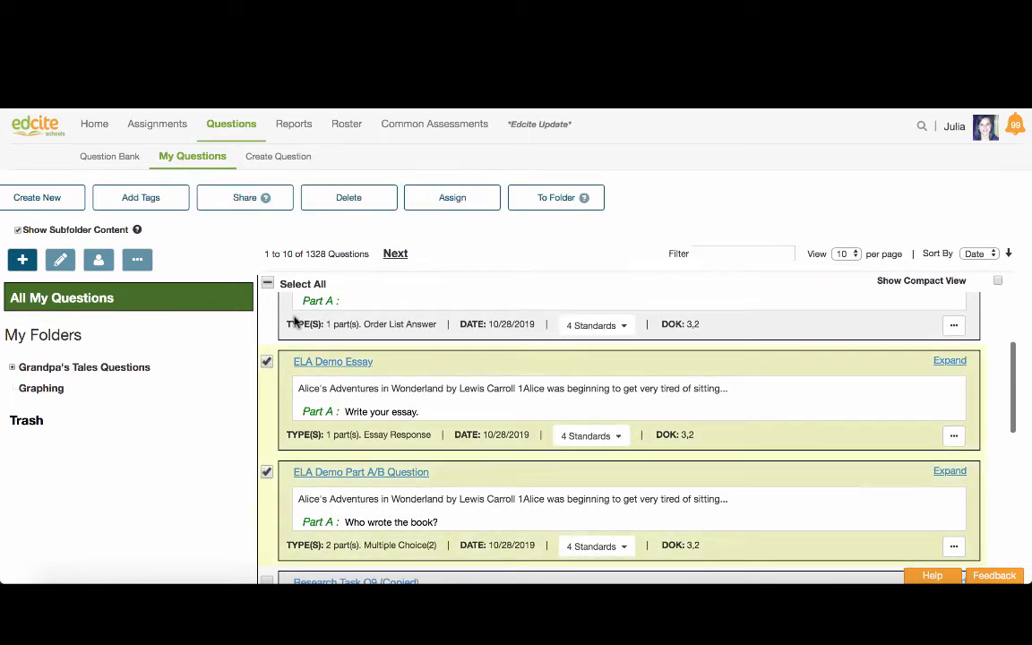
scroll(294, 320, up, 3)
click(266, 420)
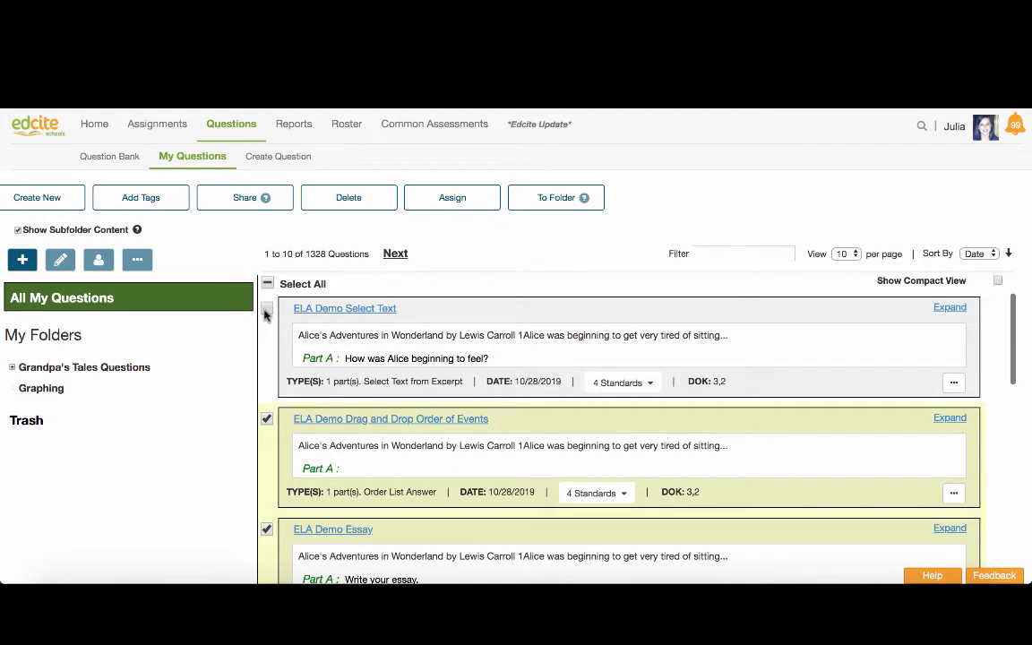
click(266, 309)
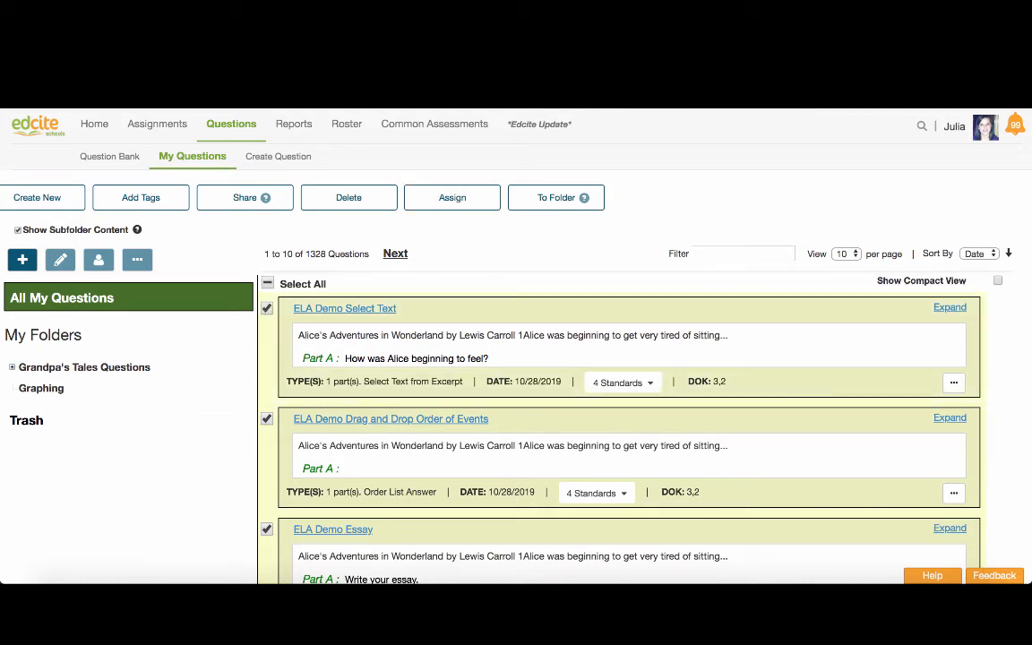